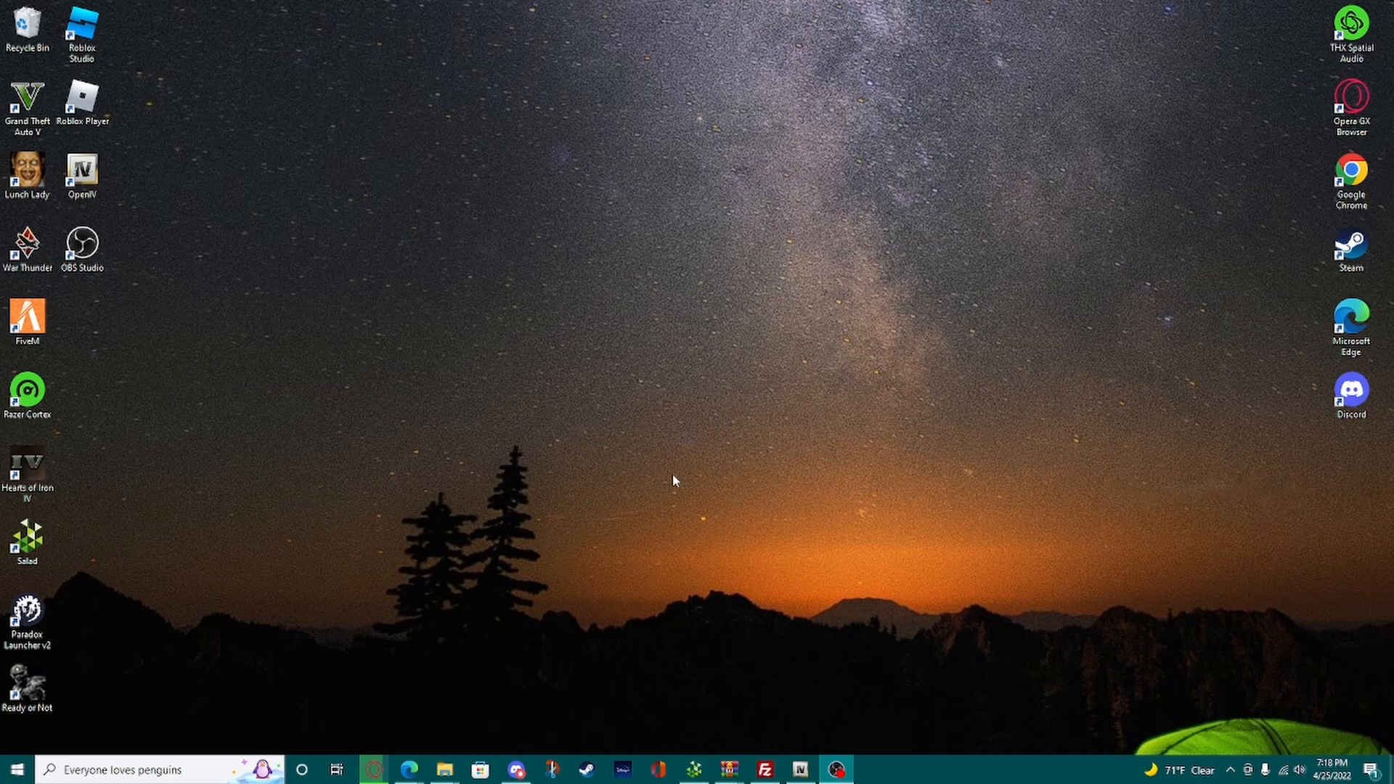
Step: Switch to the 3D Objects window in File Explorer and open the New EUP folder
mouse_move(444, 770)
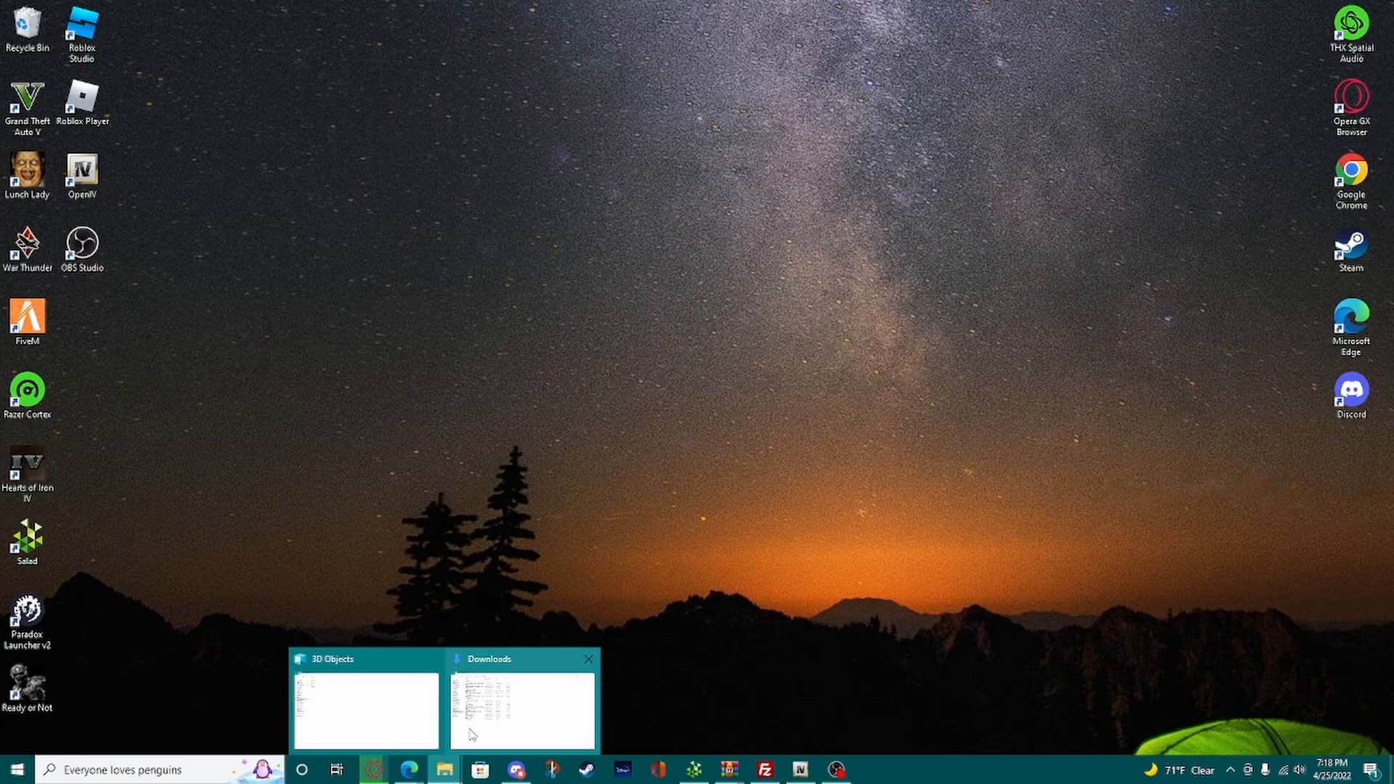
left_click(408, 711)
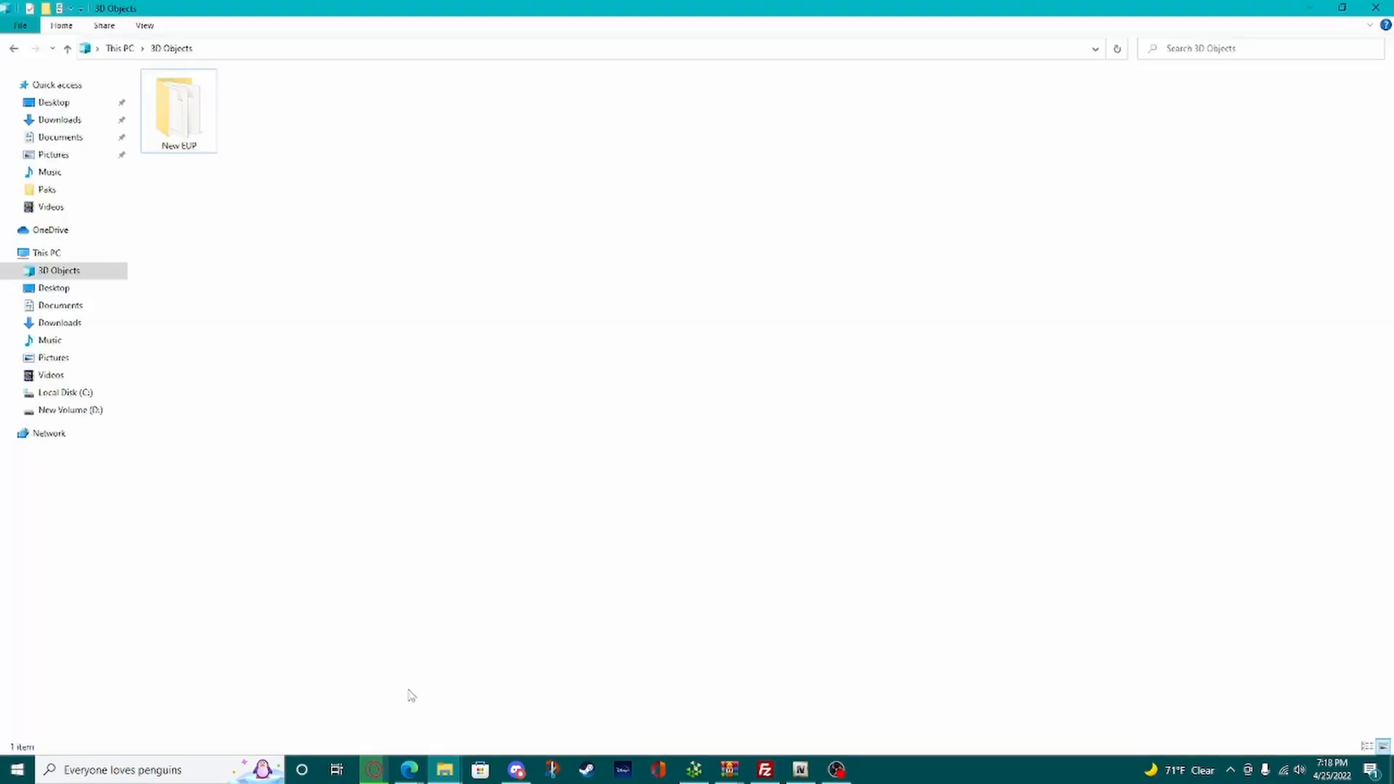
double_click(183, 123)
left_click_drag(700, 457, 573, 417)
left_click(640, 458)
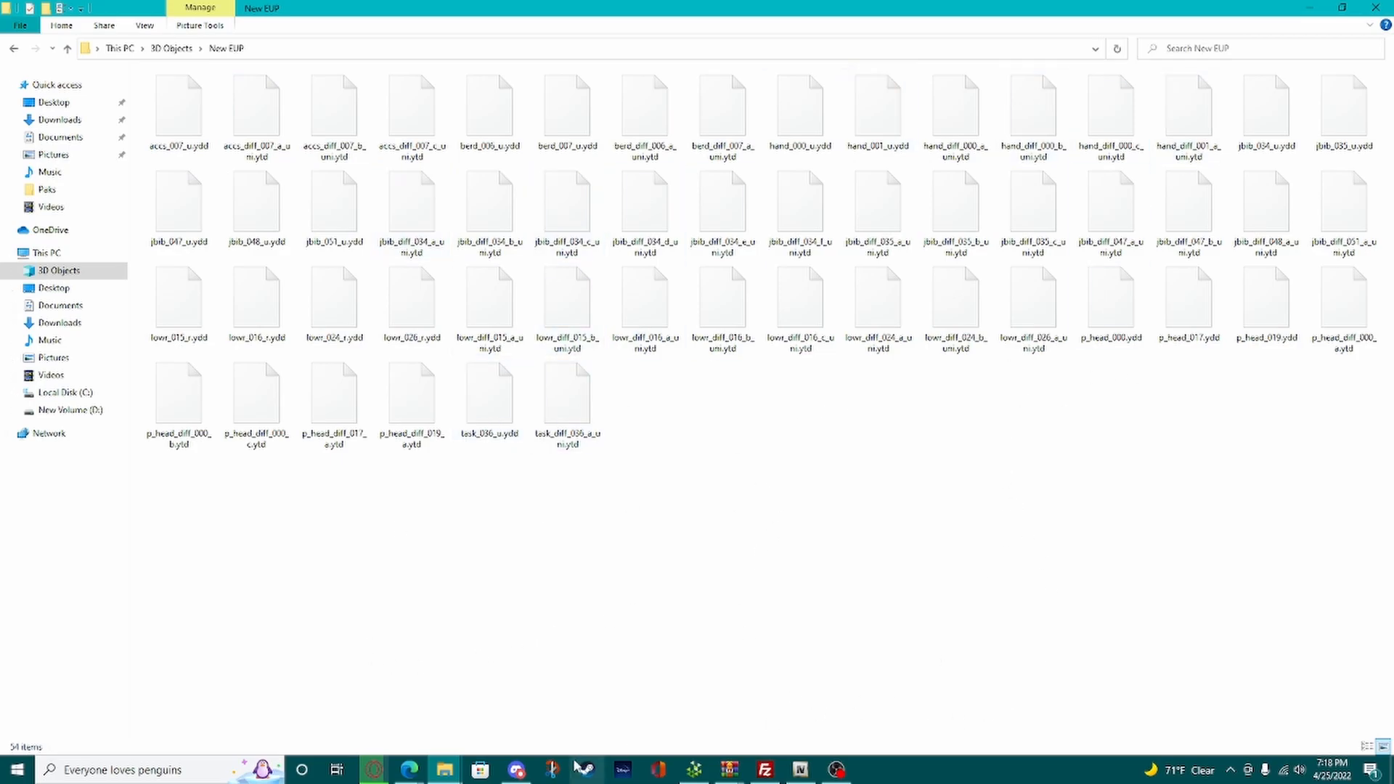
Step: Switch to Microsoft Edge and show the Bulk Rename Utility download page, highlighting the program's name in the heading
left_click(409, 768)
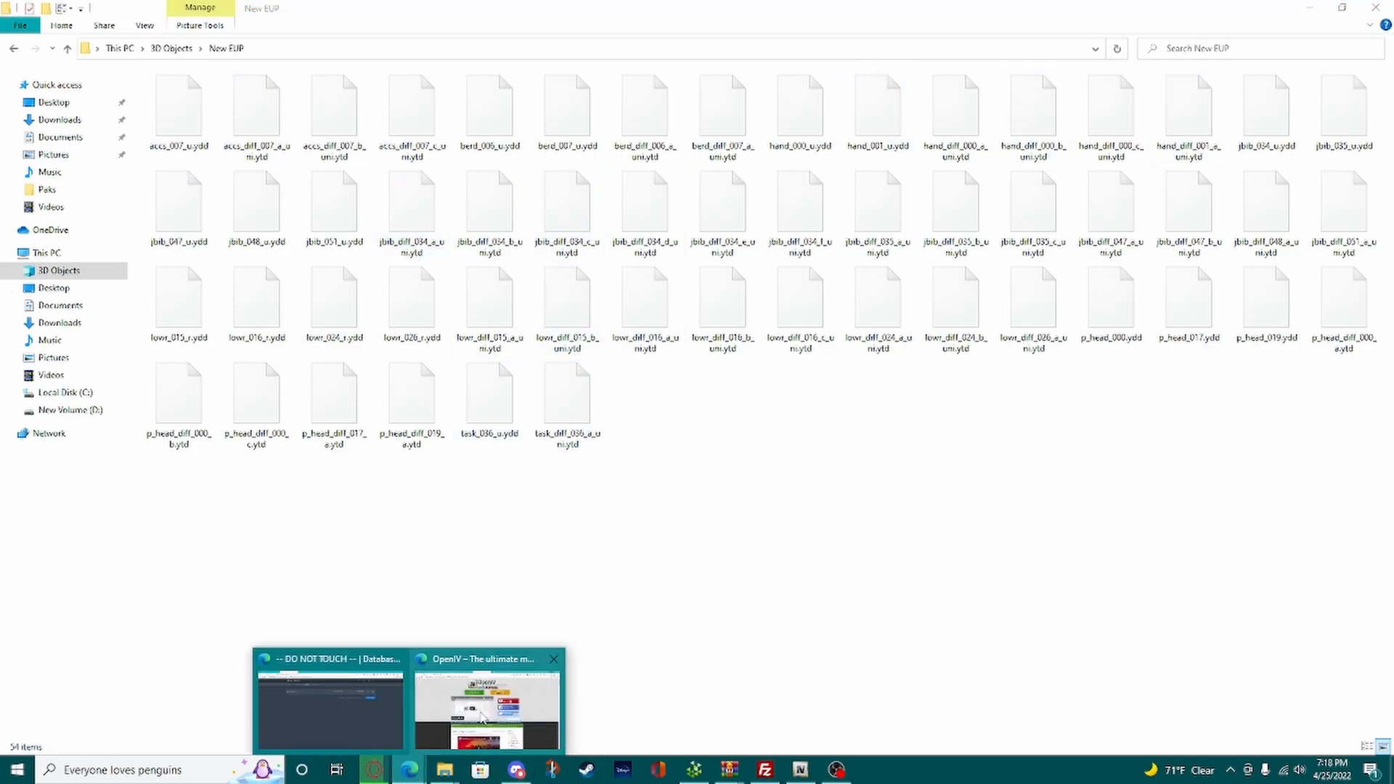
left_click(453, 708)
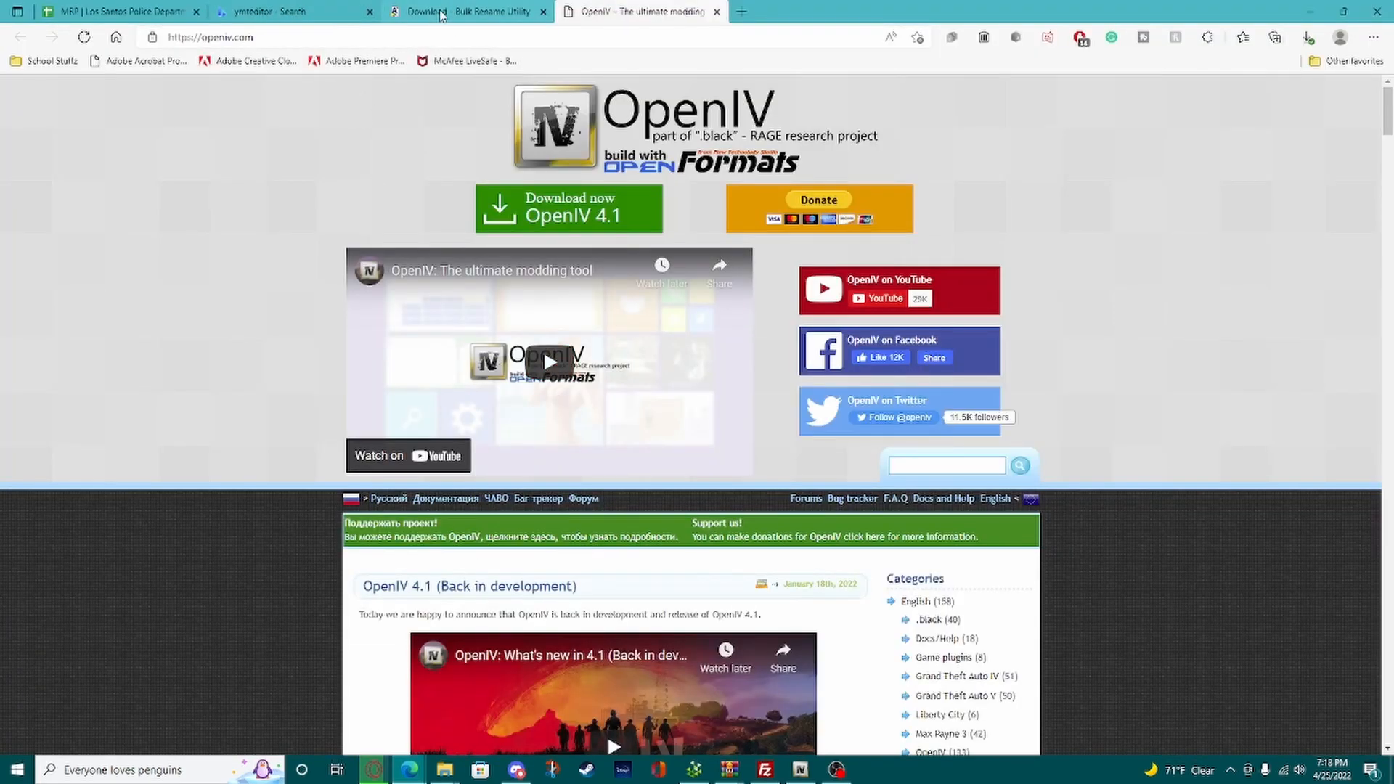
left_click(479, 12)
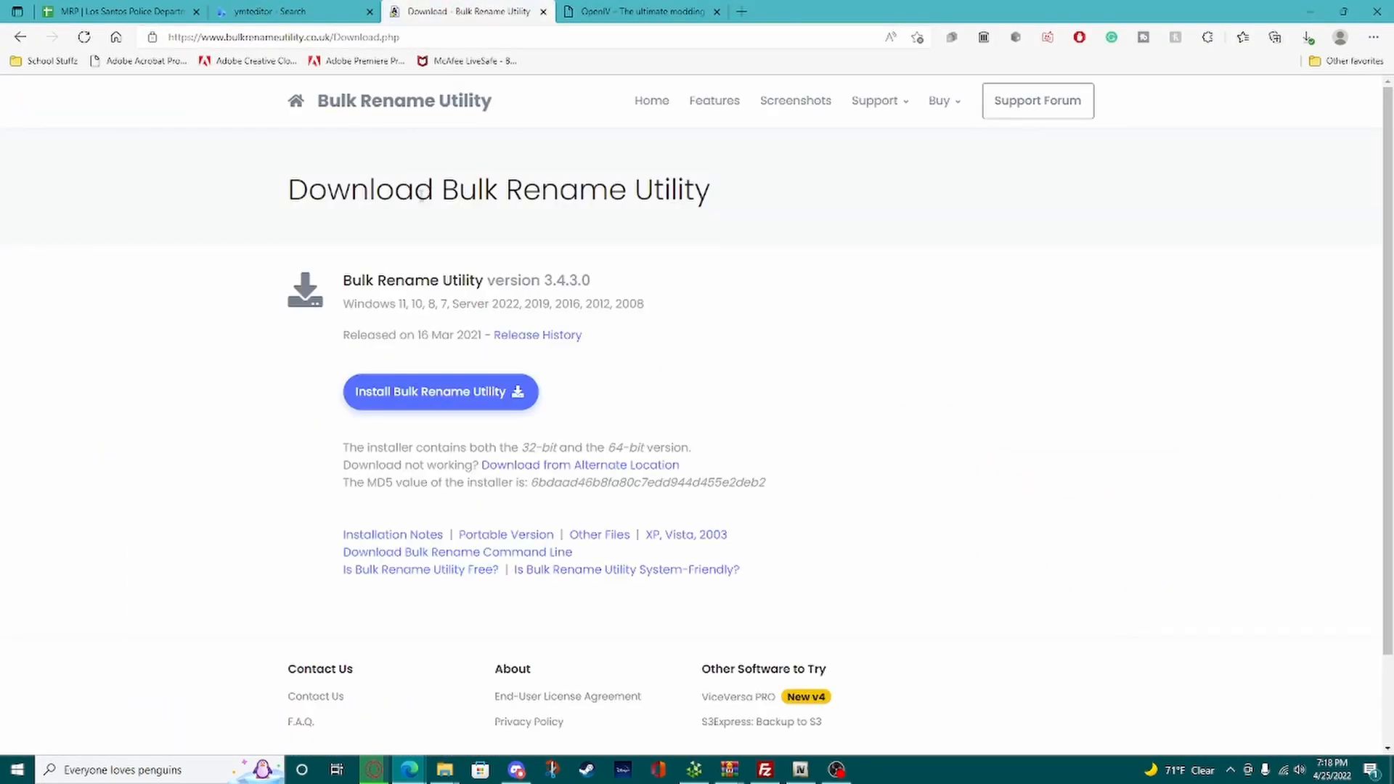
left_click_drag(444, 189, 719, 196)
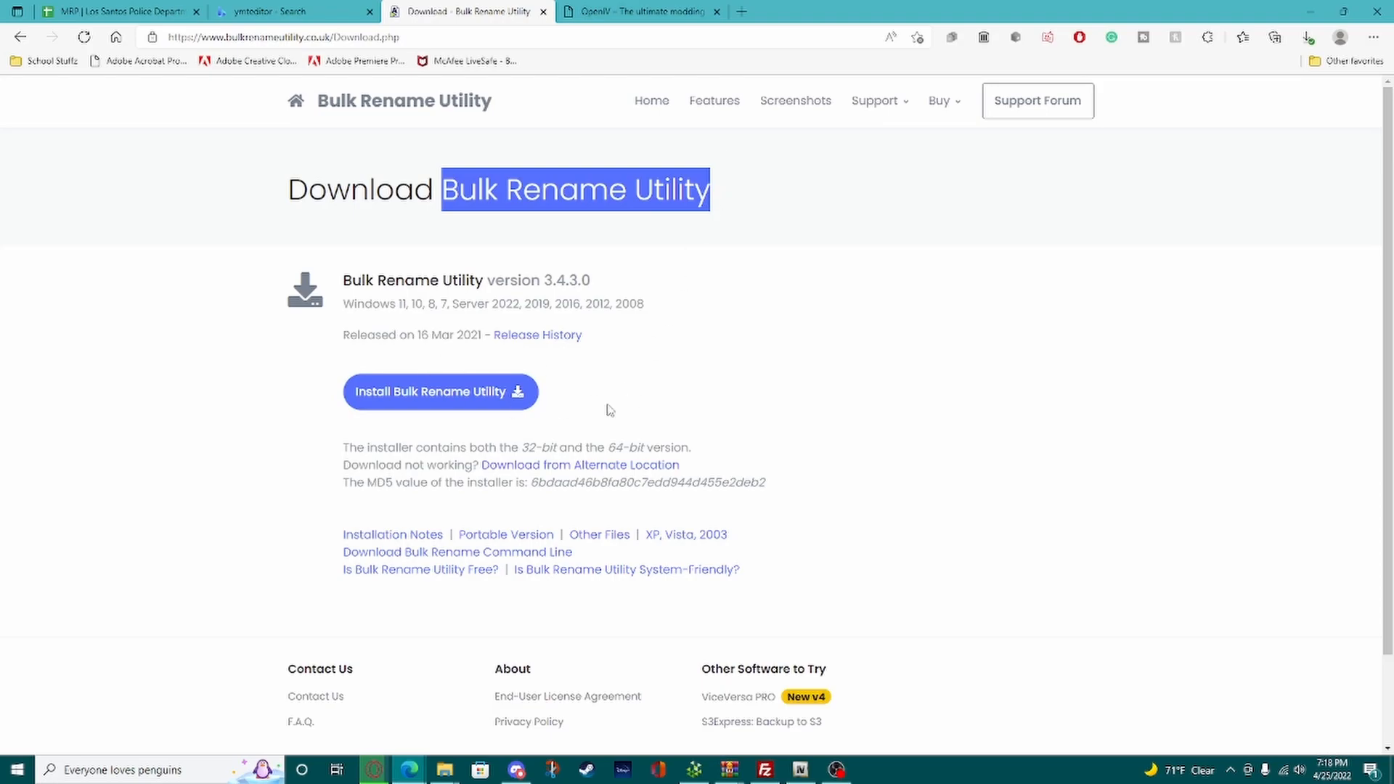
Step: Search Windows for "bulk rena" to check for an installed copy of Bulk Rename Utility, and dismiss the search
left_click(202, 759)
type("bul")
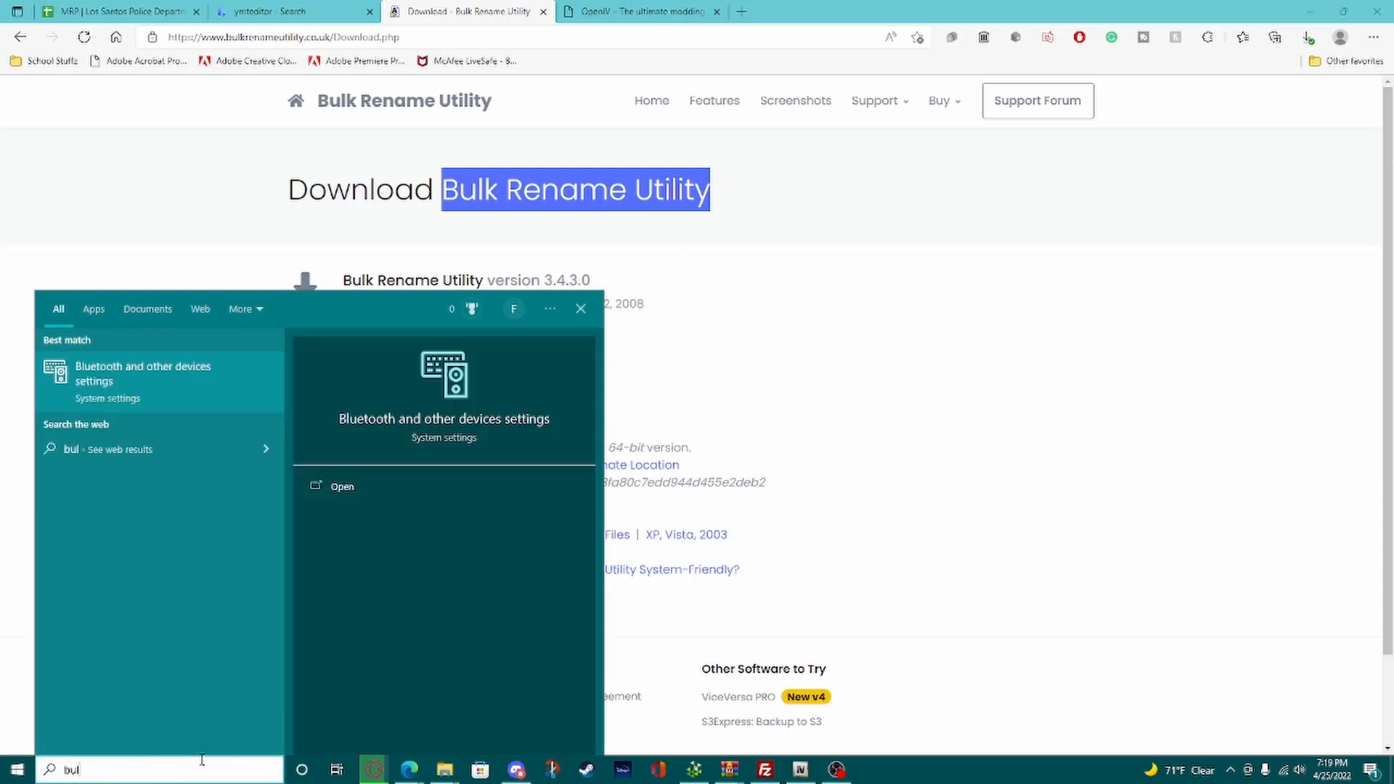
type("k rena")
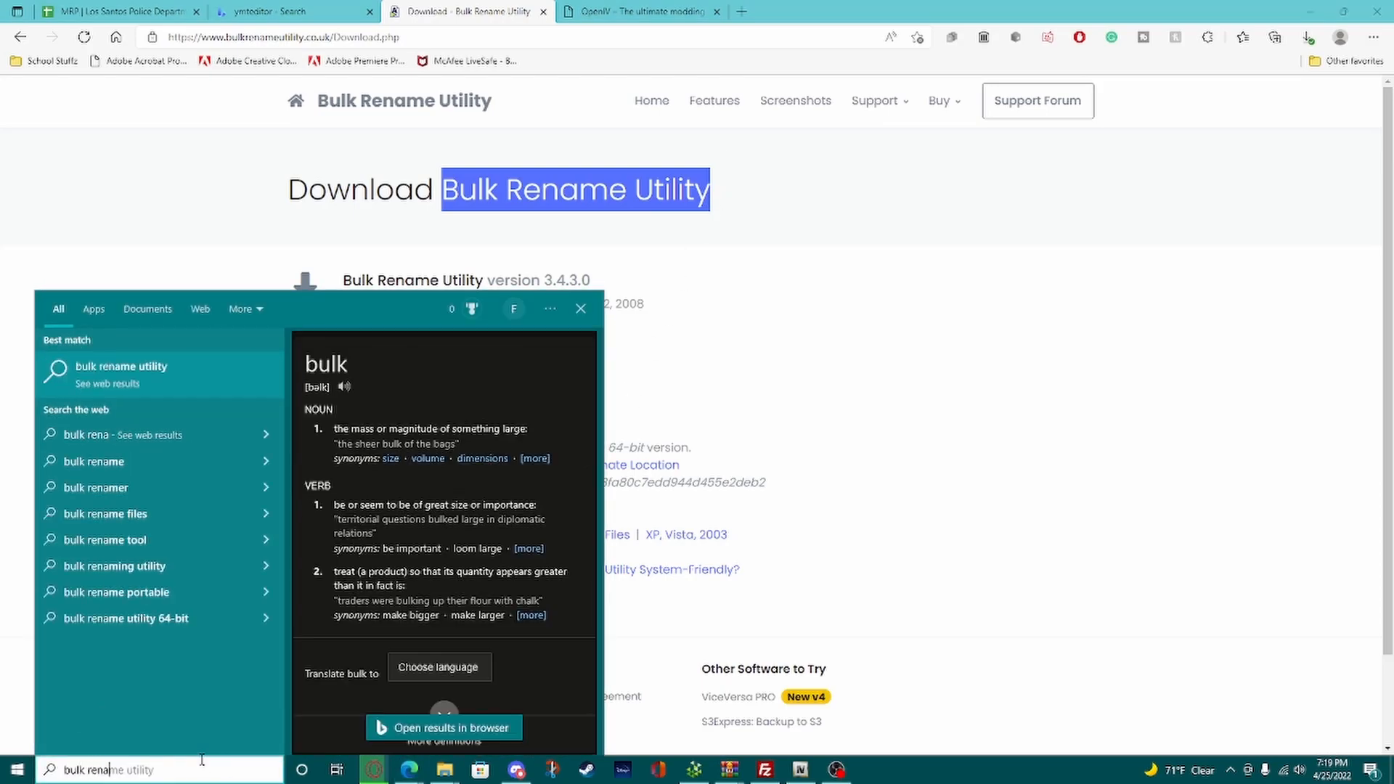
left_click(944, 290)
Step: Run the downloaded Bulk Rename Utility installer, accept the license agreement, install with the default settings and launch the program
left_click(1306, 37)
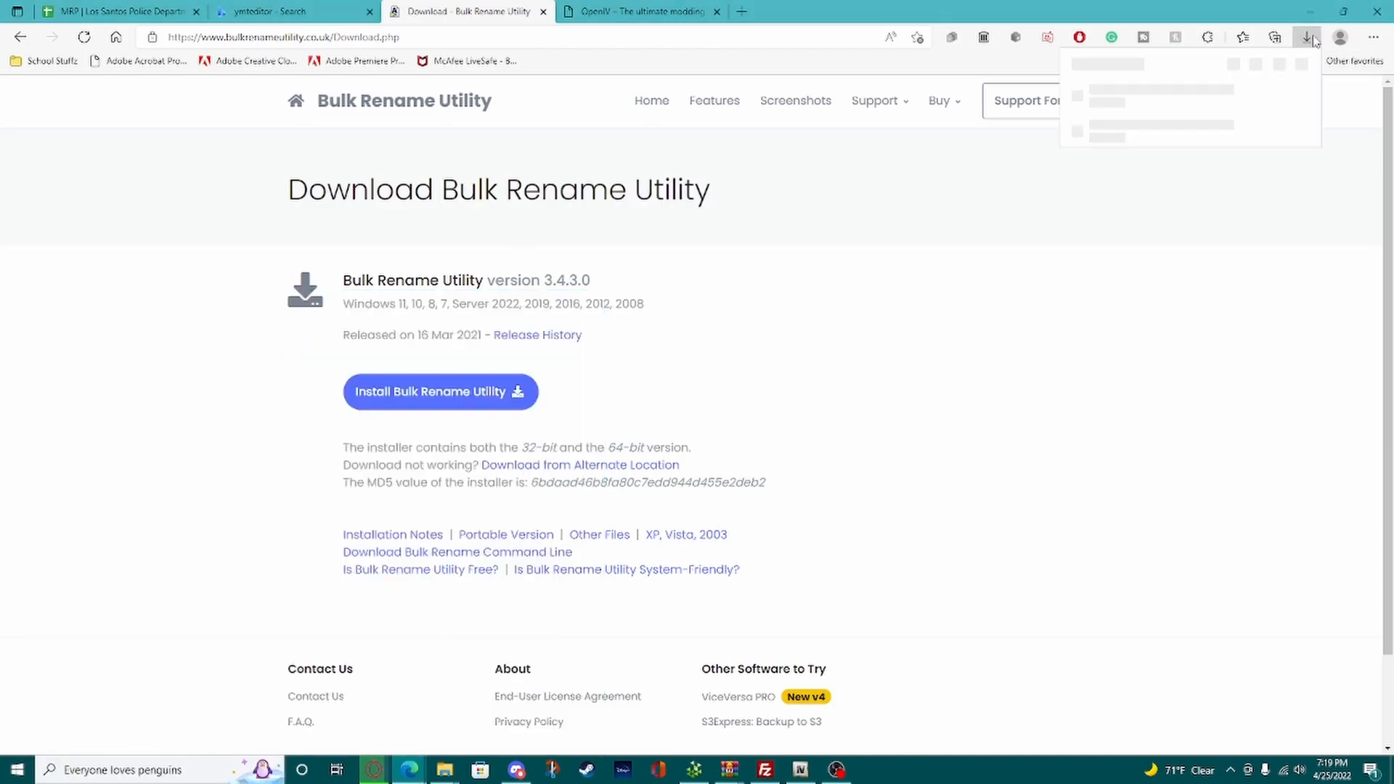
left_click(1105, 174)
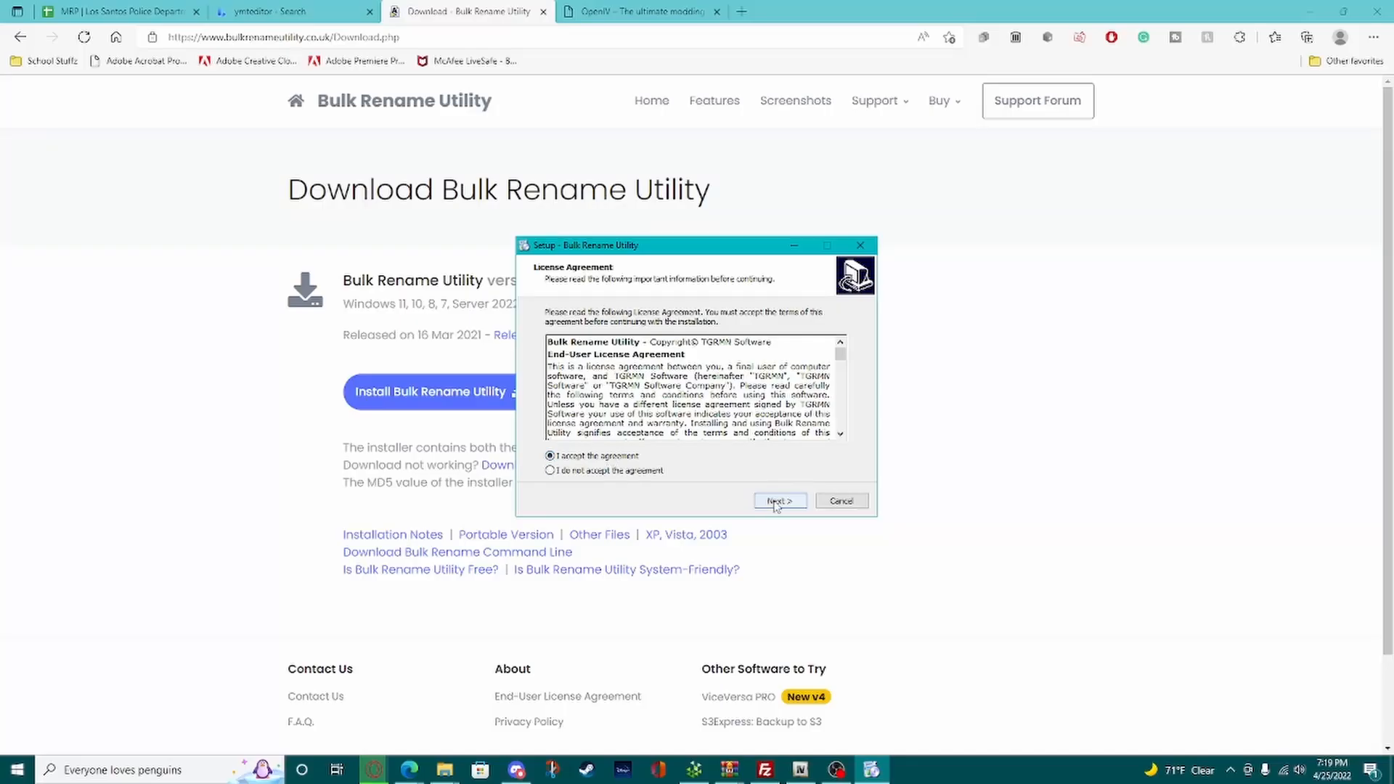
left_click(779, 501)
left_click(779, 501)
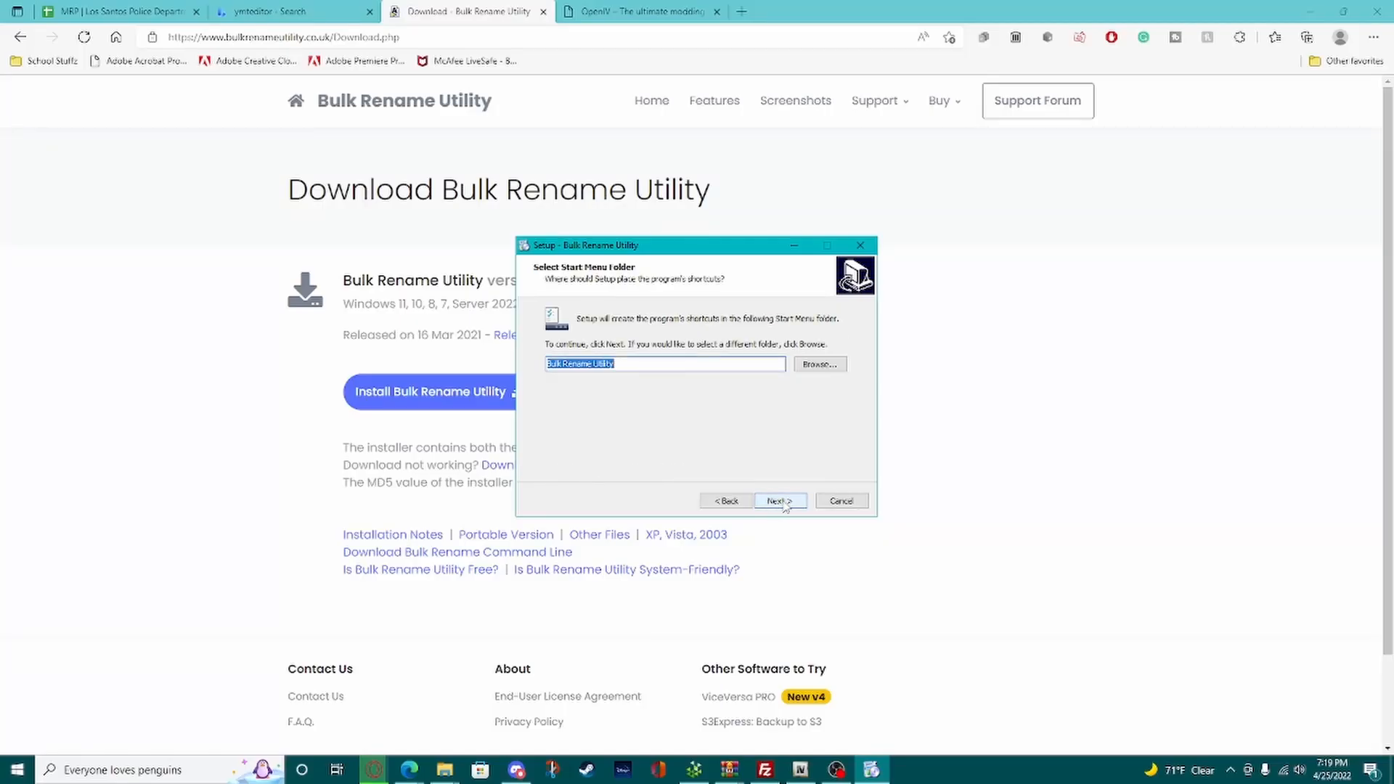
left_click(783, 502)
left_click(782, 502)
left_click(782, 503)
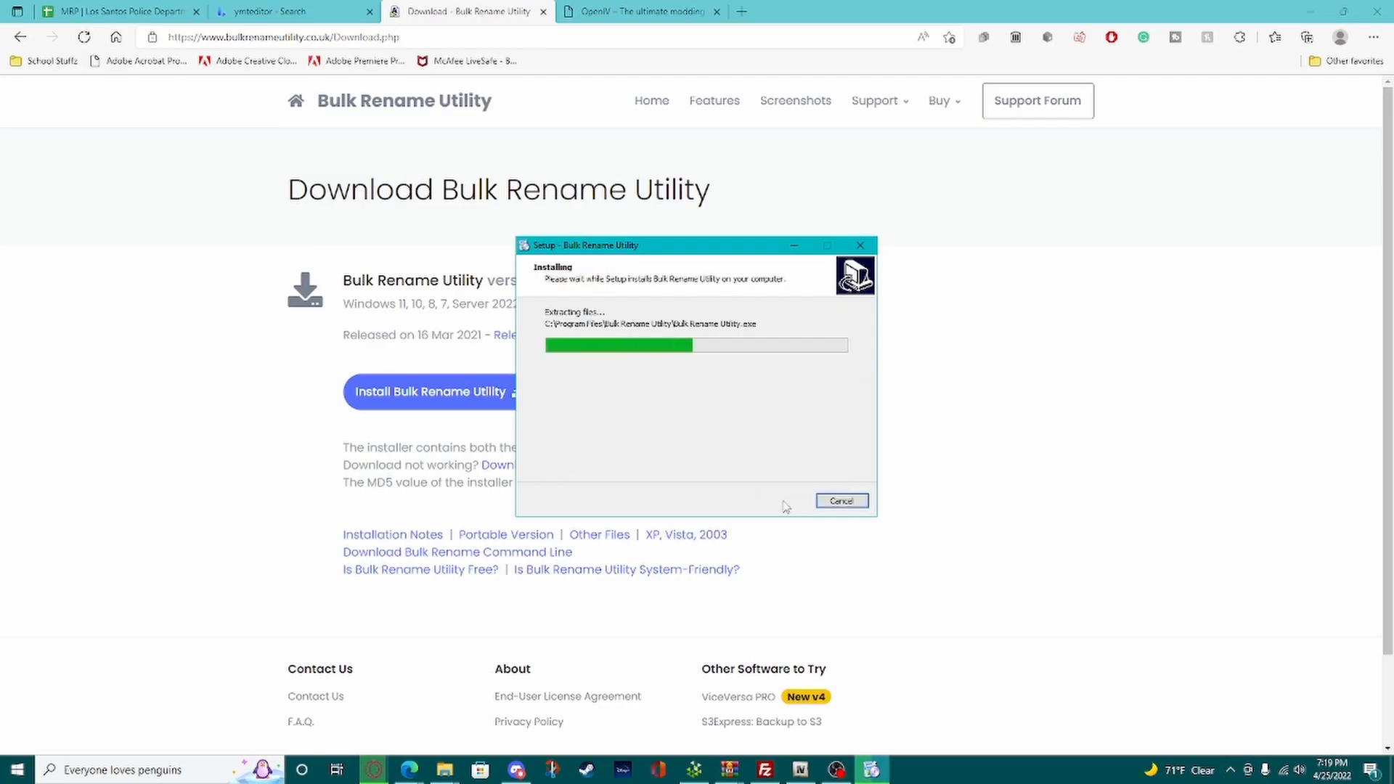
left_click(782, 502)
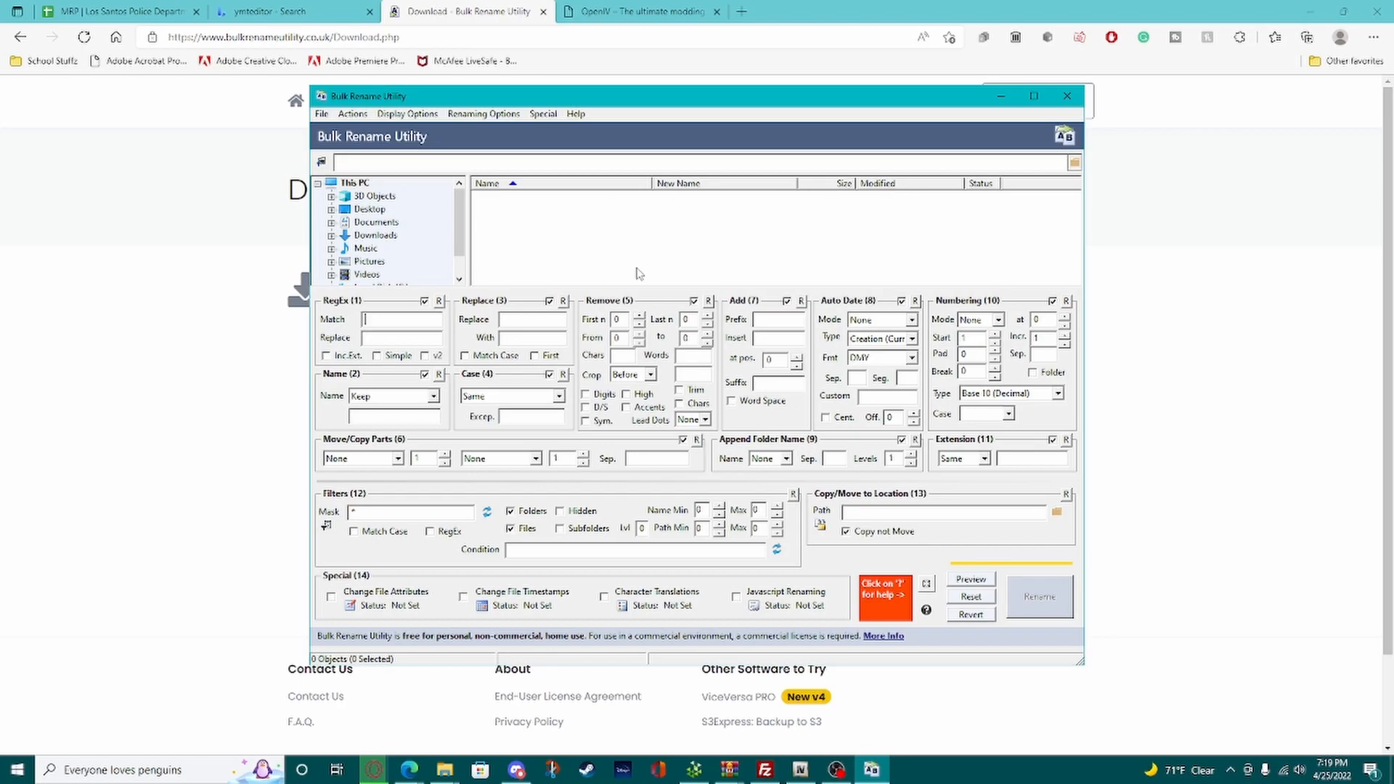
Step: Maximize Bulk Rename Utility and load the New EUP folder from 3D Objects
double_click(721, 89)
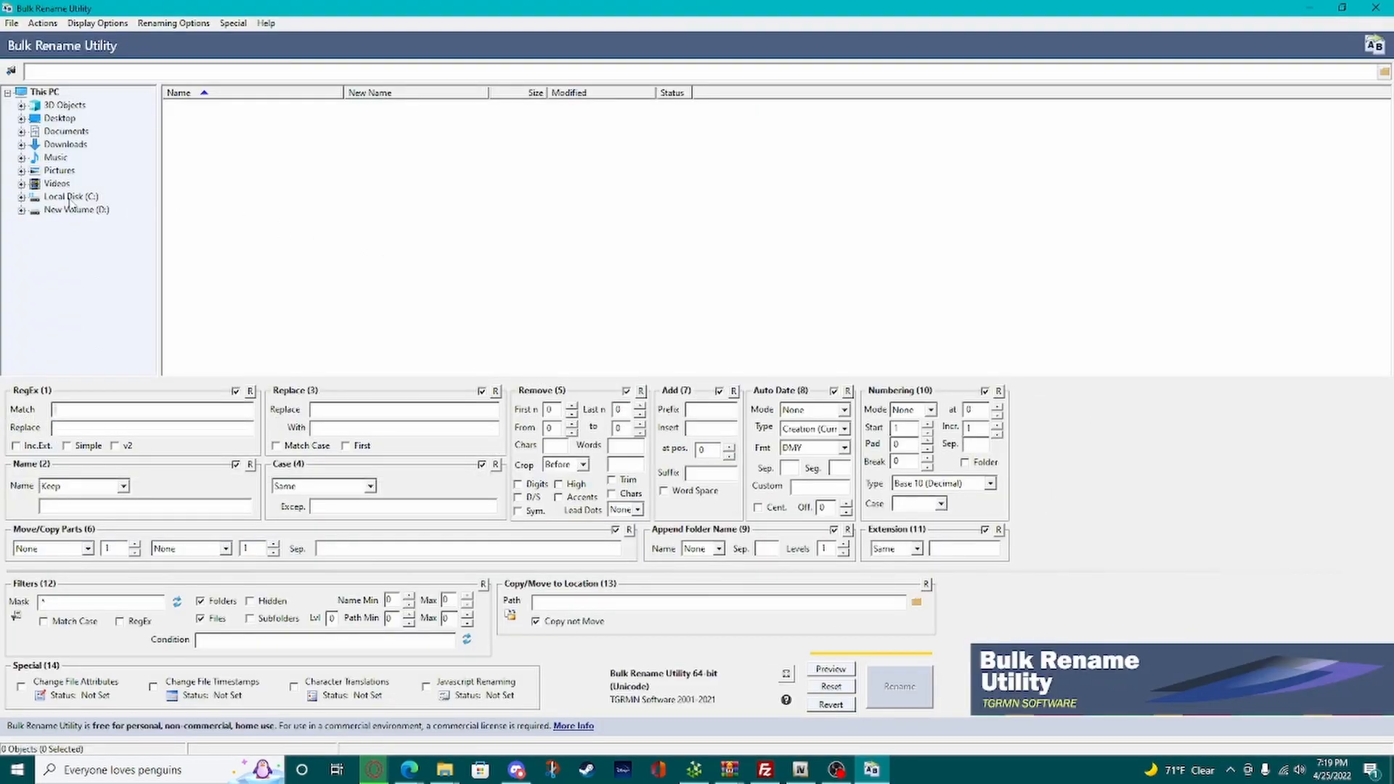
left_click(64, 106)
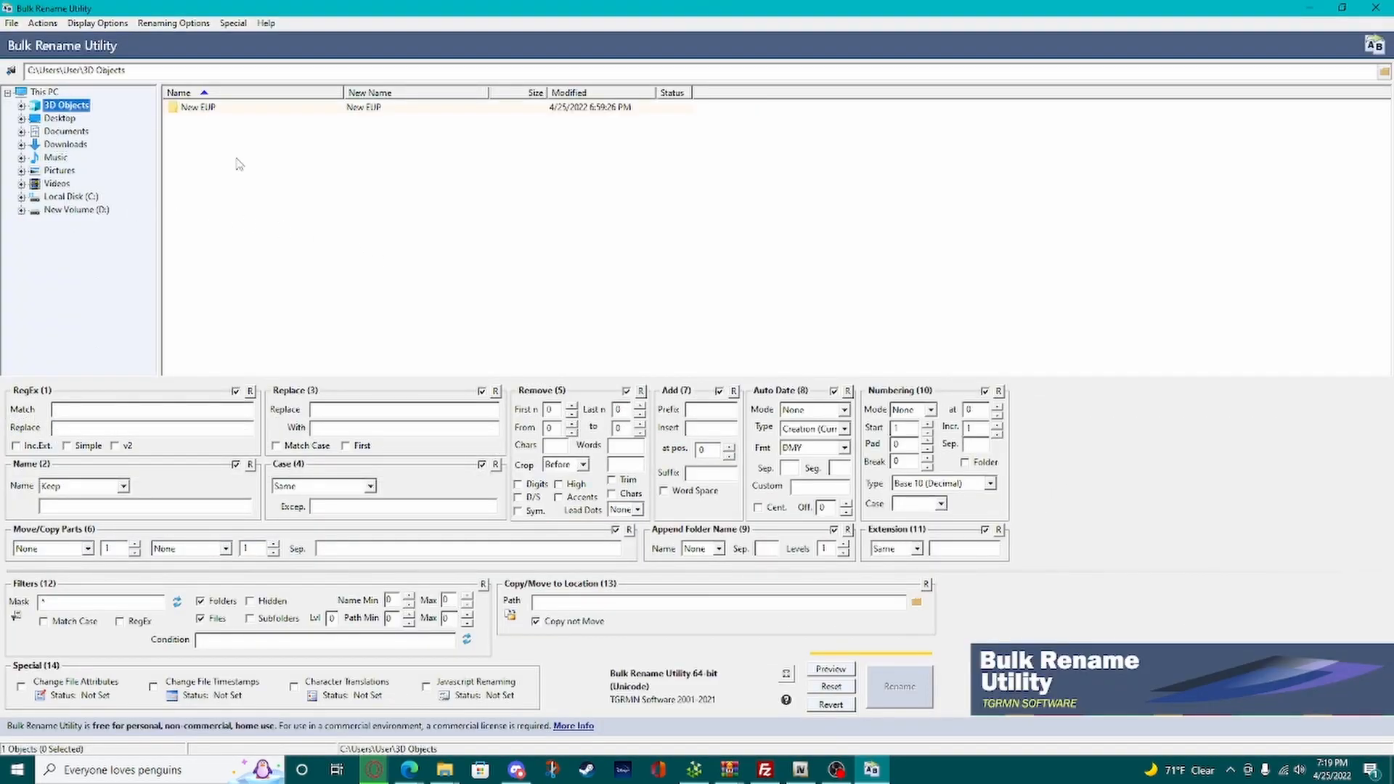
double_click(223, 109)
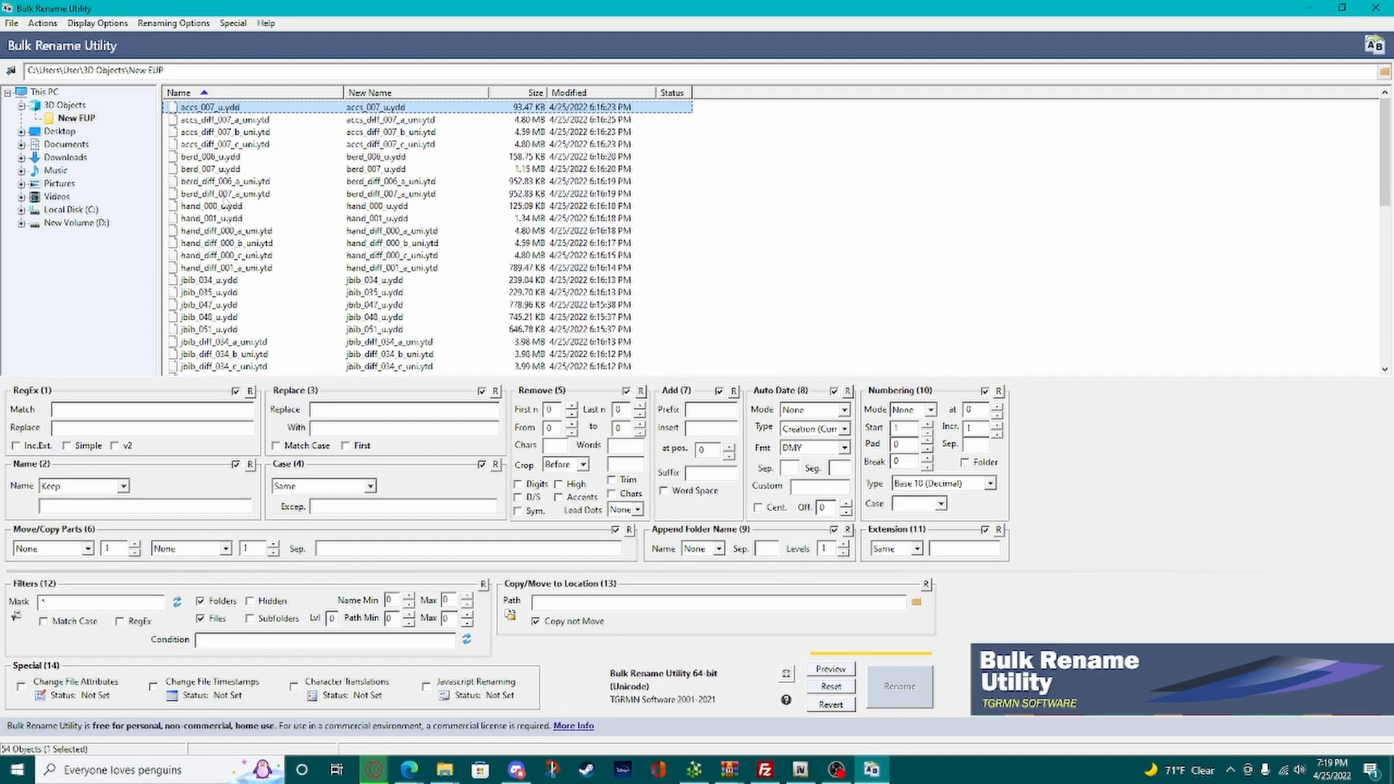
Step: Rename the files from accs_007_u.ydd through hand_000_u.ydd by adding the prefix "file^"
left_click(227, 206, "shift")
left_click(690, 411)
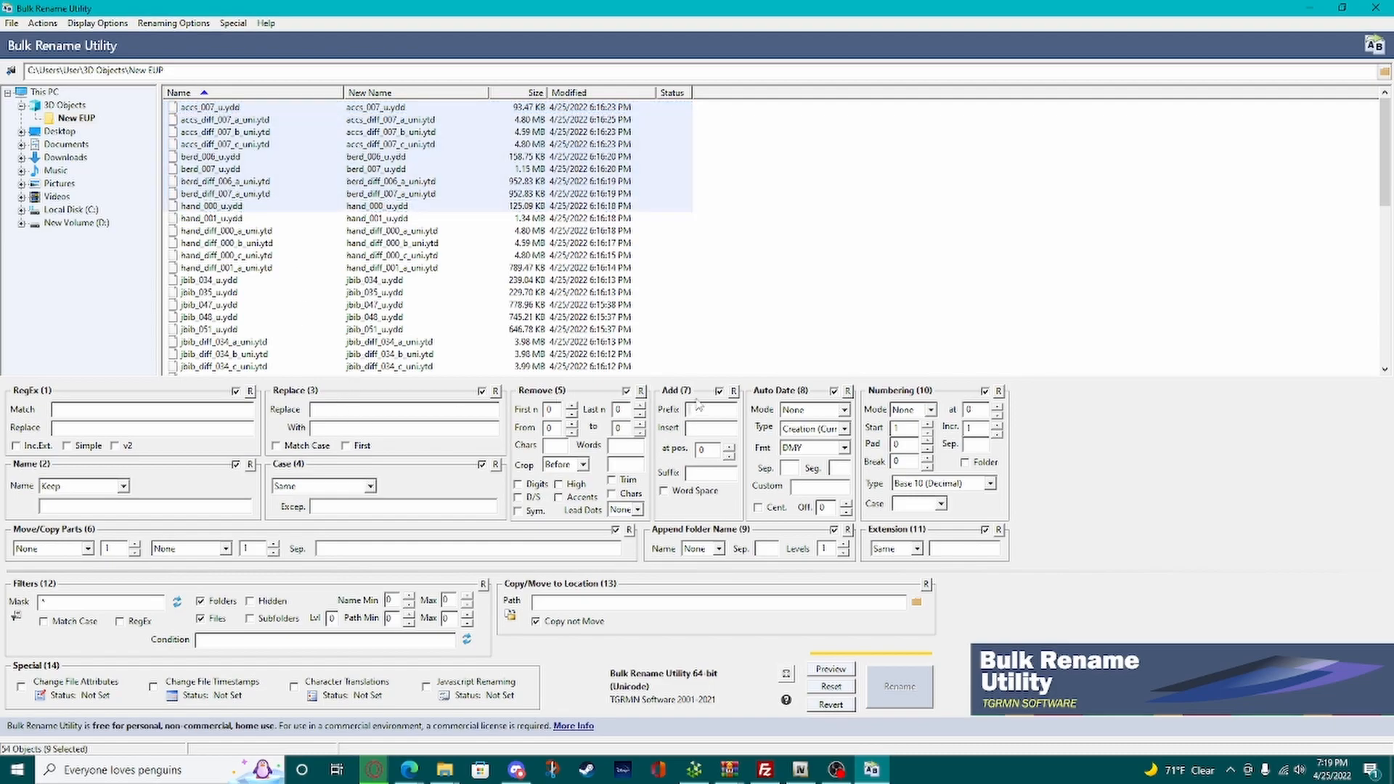
type("file^")
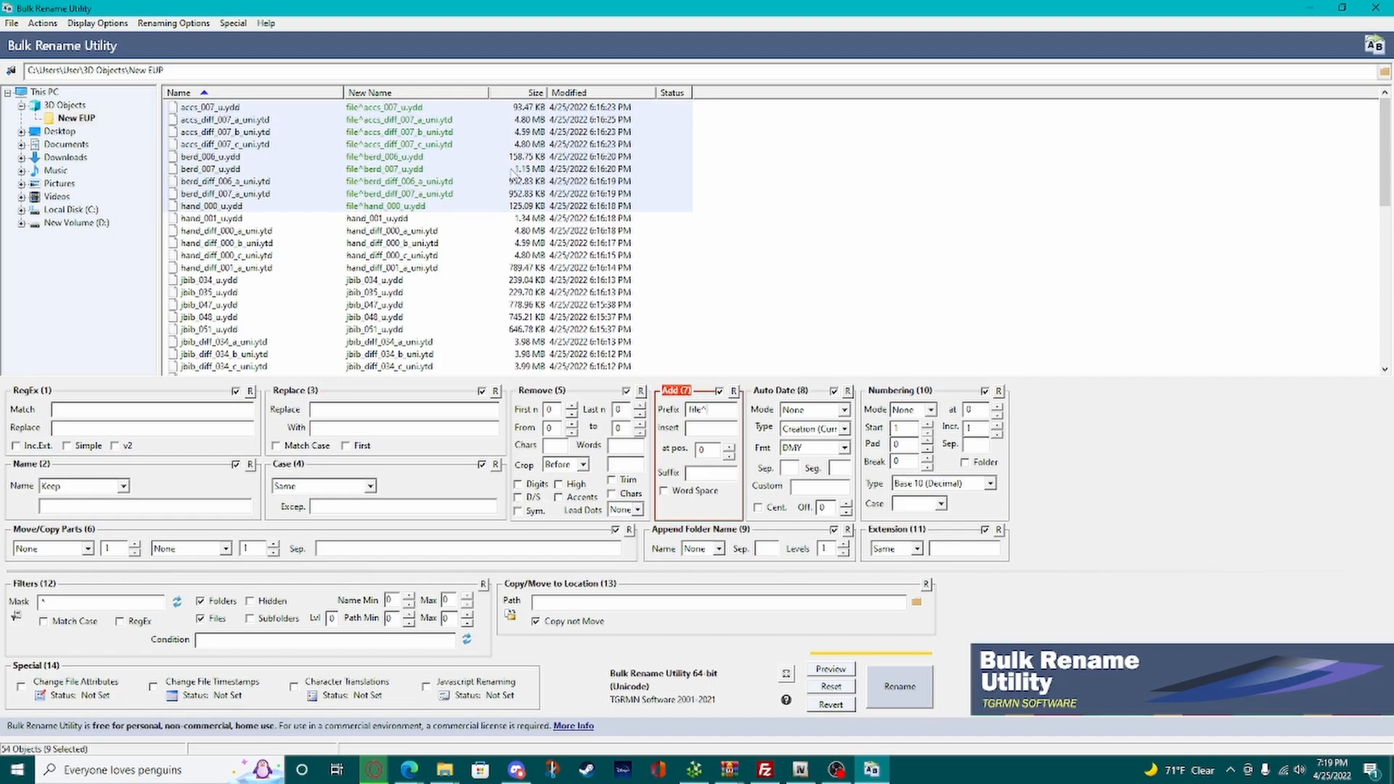
left_click(900, 686)
left_click(739, 460)
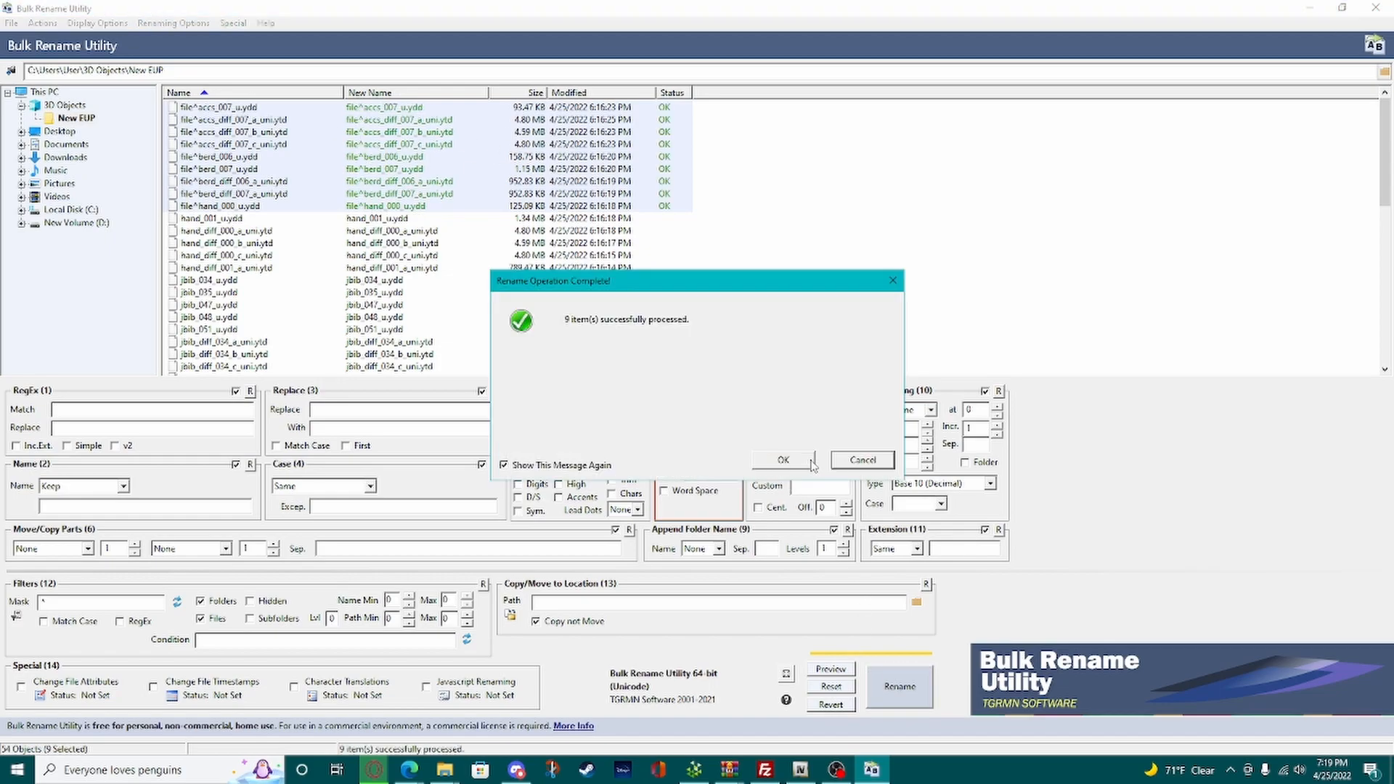
left_click(756, 459)
Step: Disable the added prefix and rename the nine prefixed files by cropping everything before "^"
left_click(382, 208)
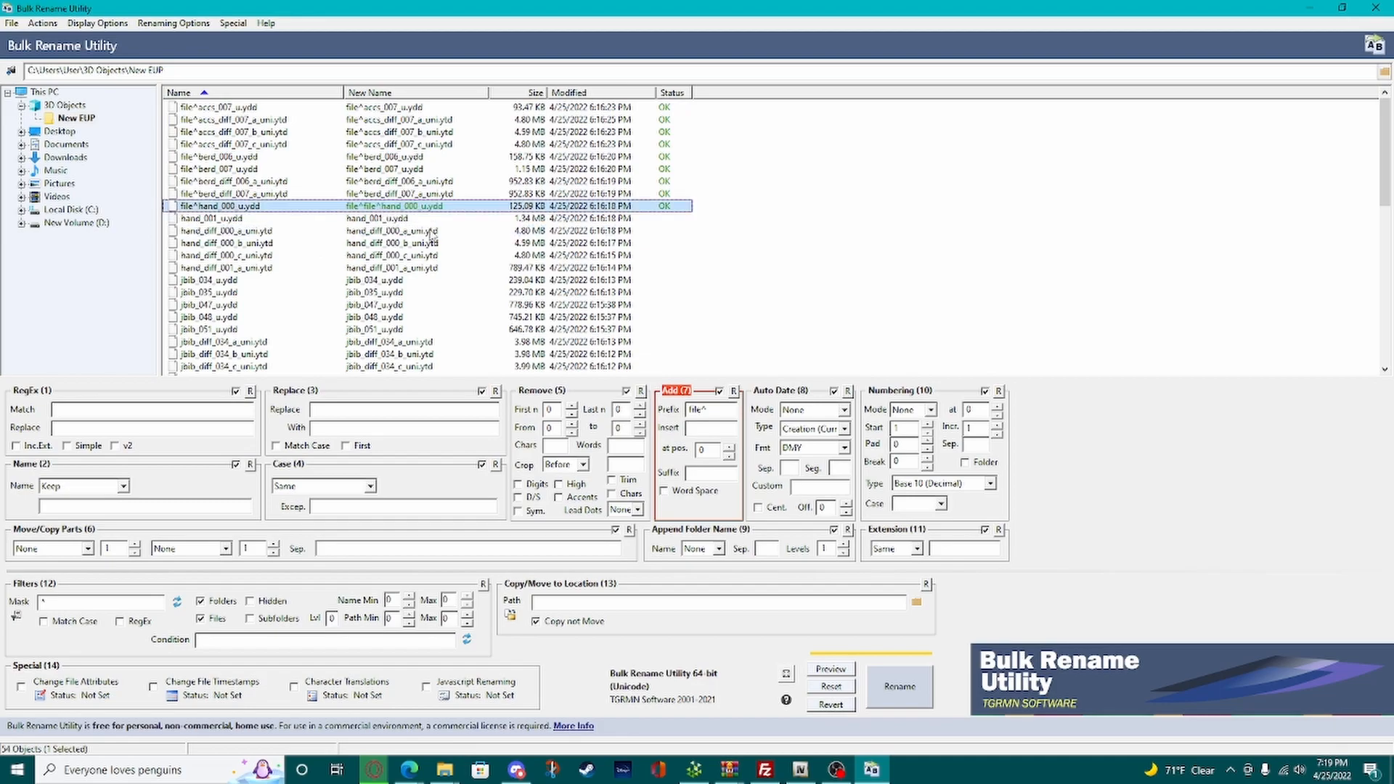
left_click(719, 391)
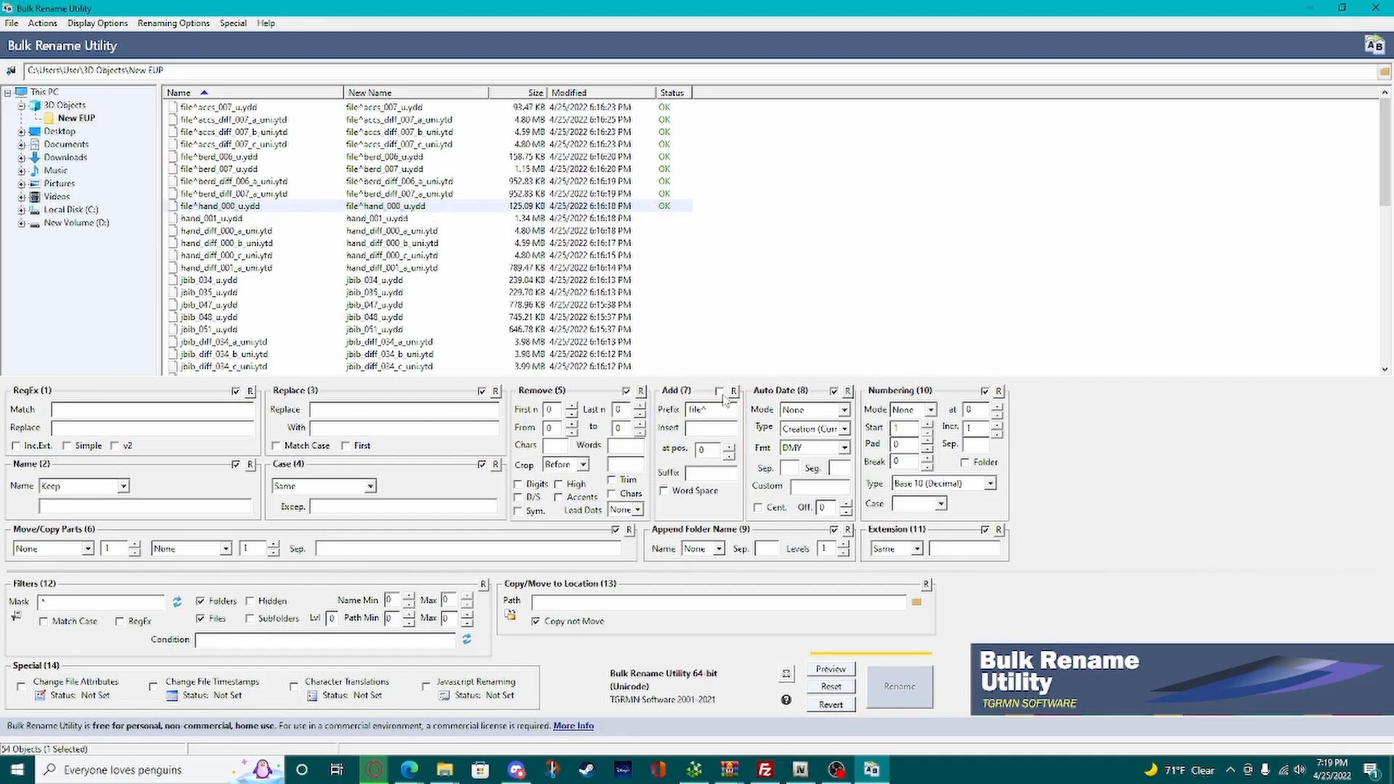
left_click(630, 464)
type("^")
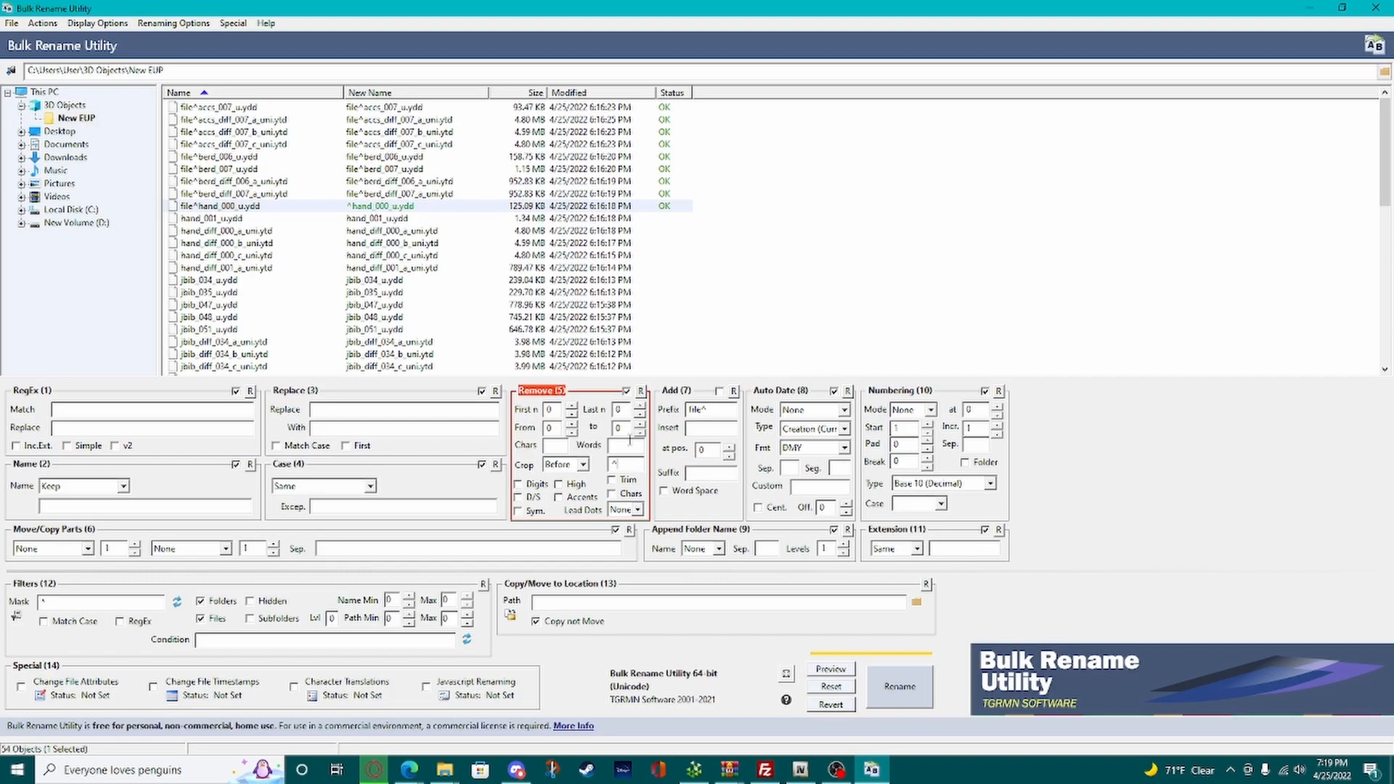
left_click(385, 108, "shift")
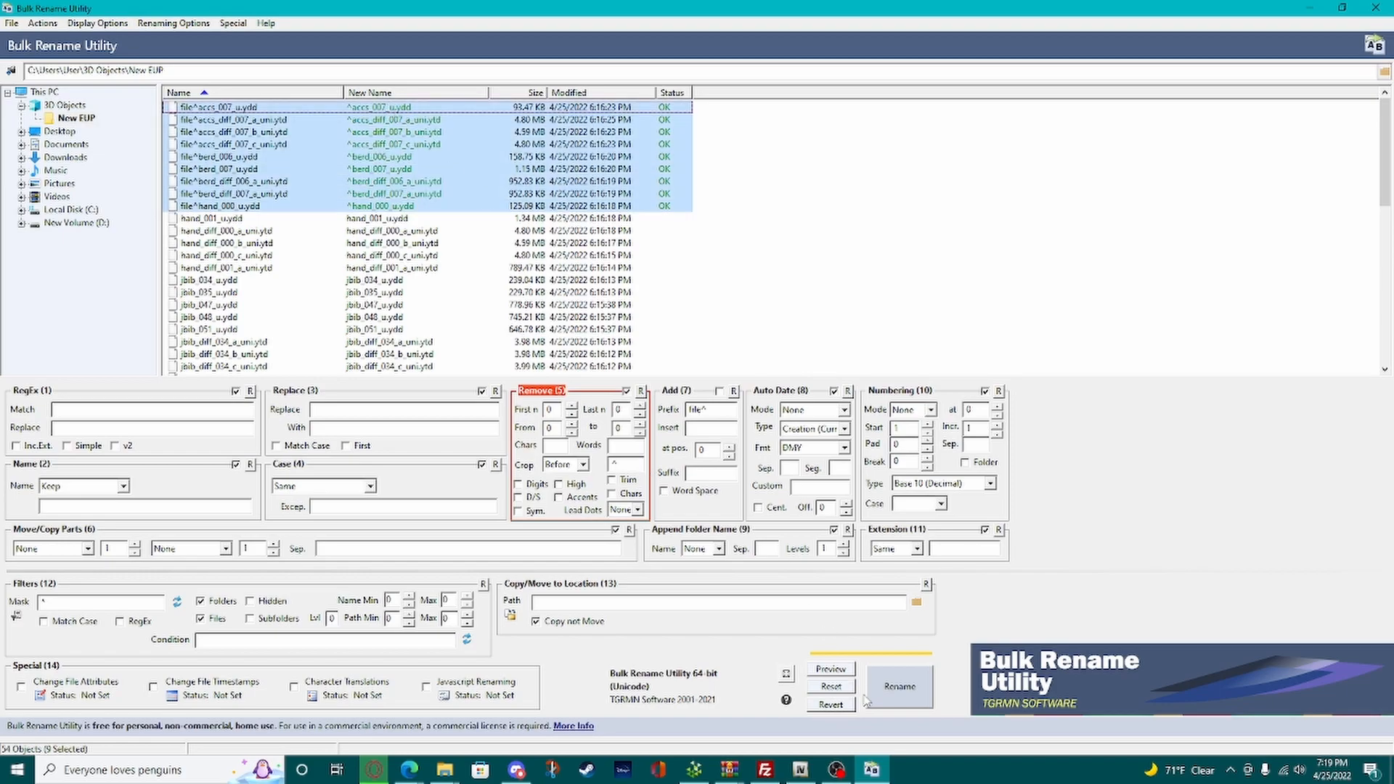
left_click(897, 689)
left_click(732, 462)
left_click(810, 463)
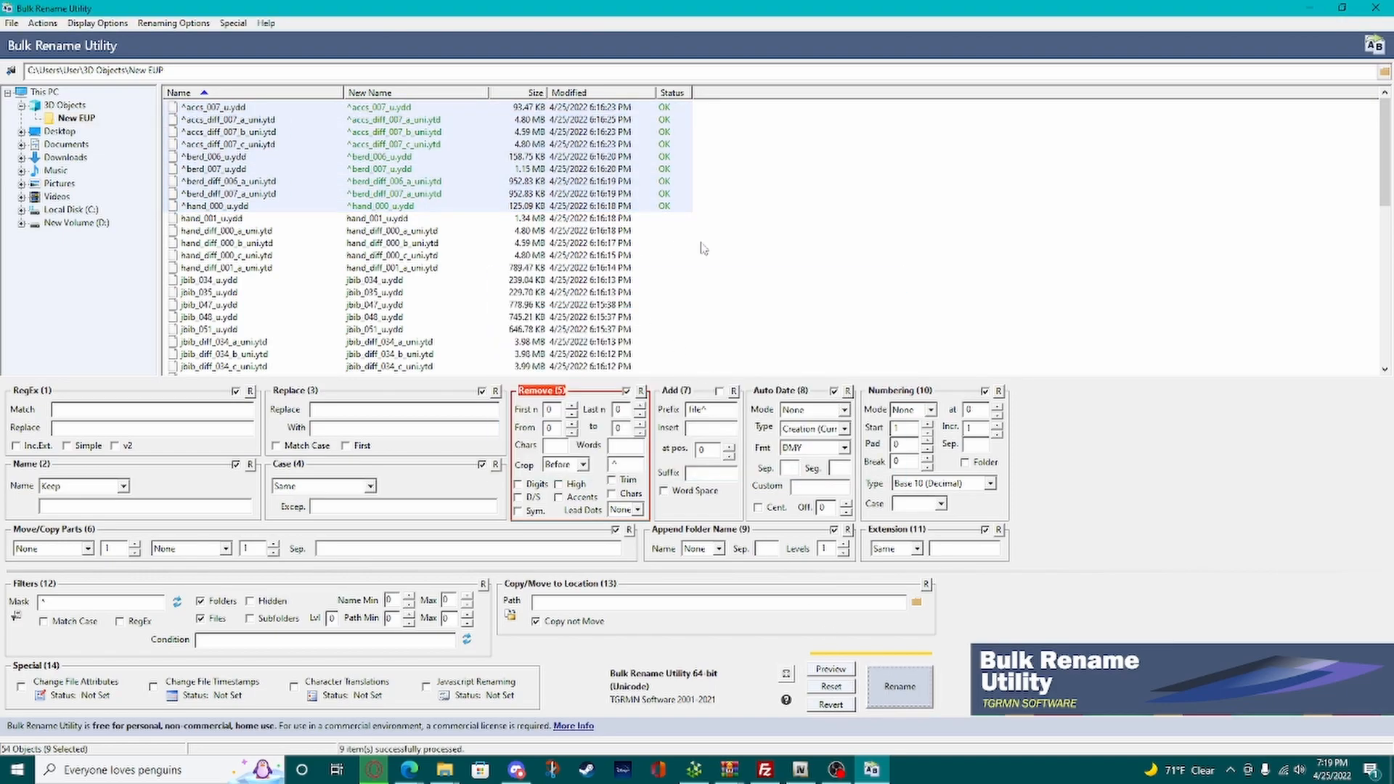
Step: Disable the crop and rename all files from hand_001_u.ydd through task_diff_036_a_uni.ytd by adding the prefix "^"
left_click(421, 219)
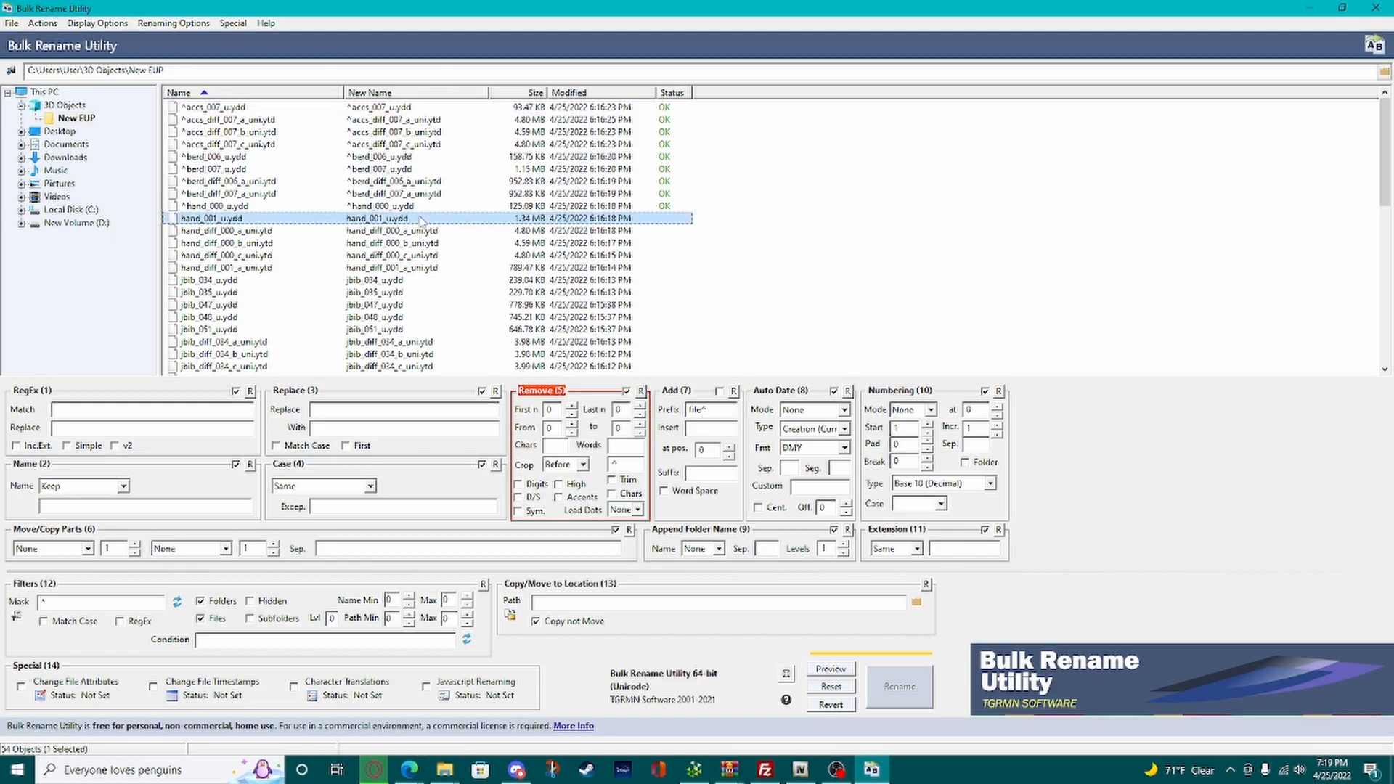
left_click(628, 392)
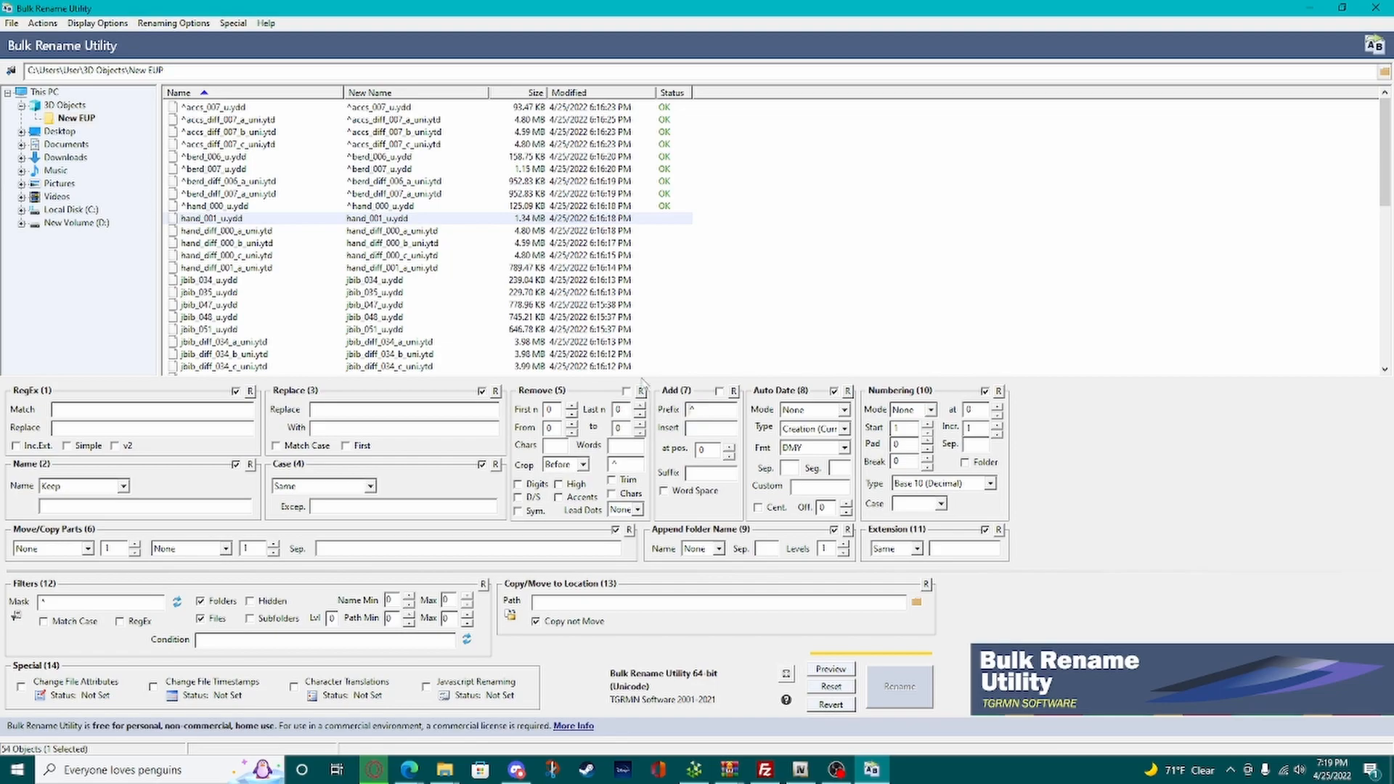
left_click(367, 220)
scroll(438, 353, "down", 2)
scroll(438, 353, "down", 5)
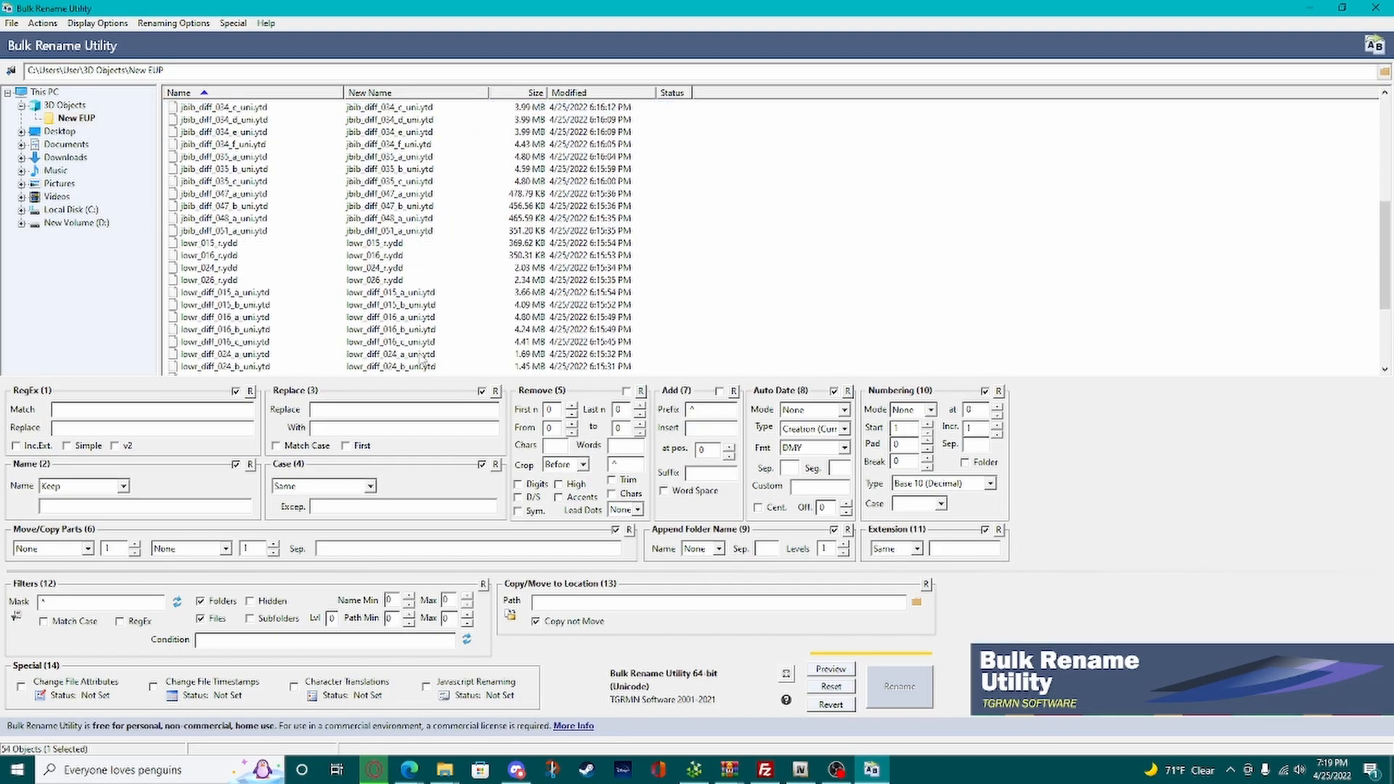
left_click(421, 366, "shift")
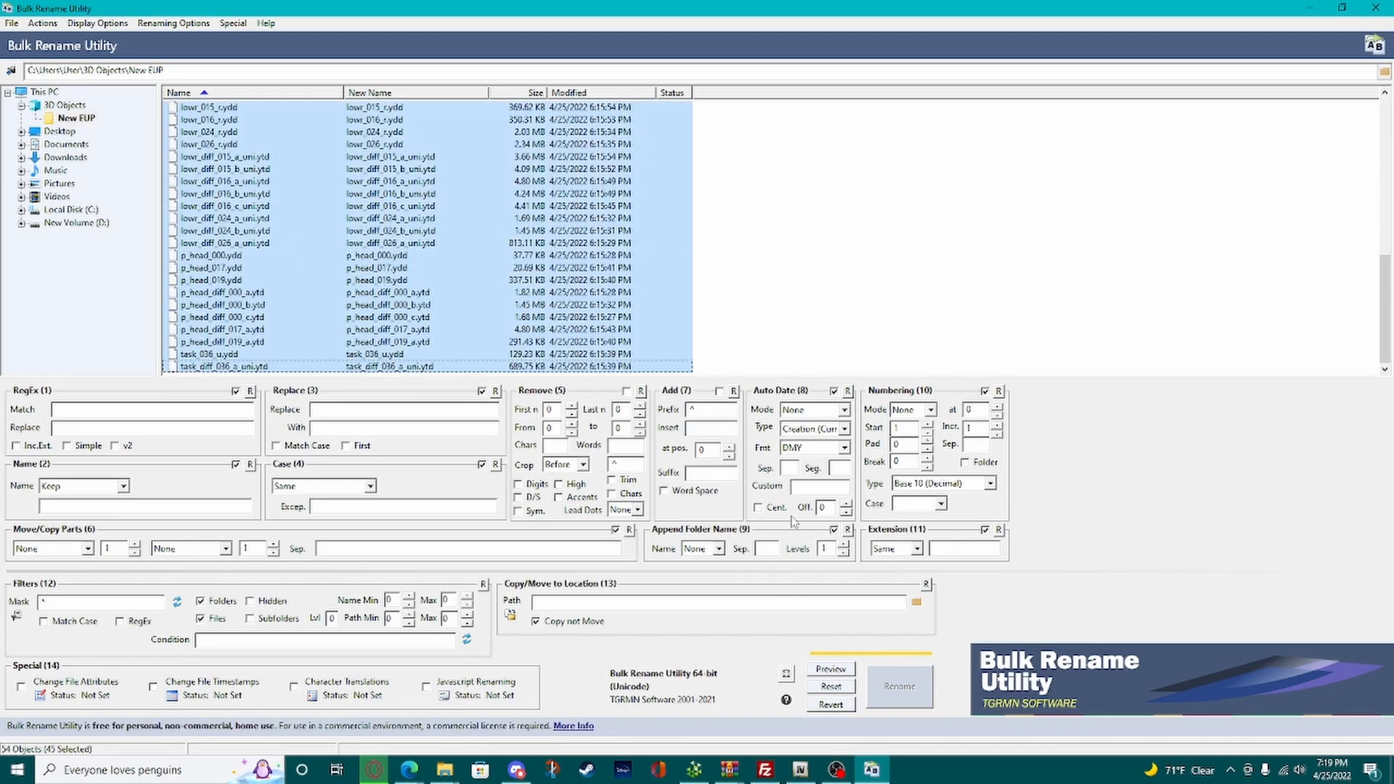
left_click(720, 391)
left_click(894, 678)
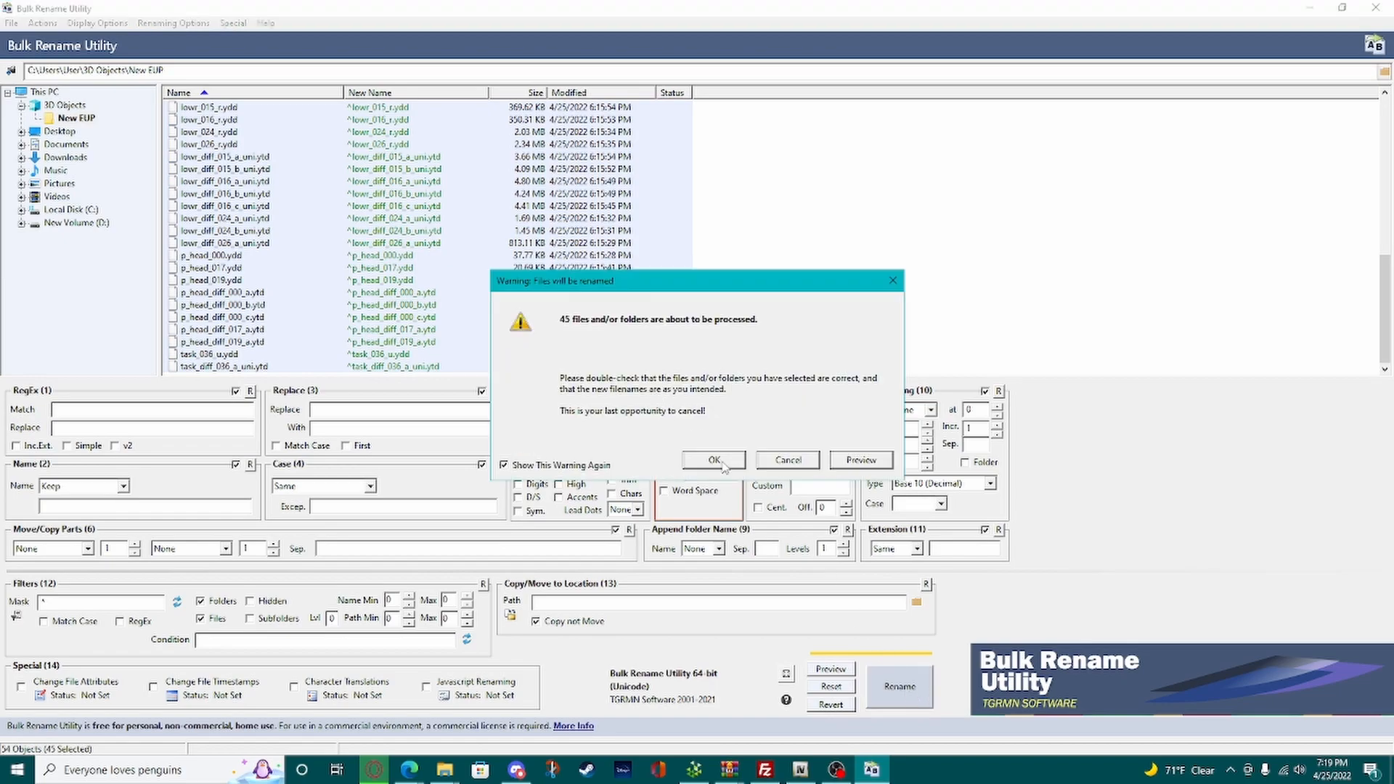
left_click(725, 466)
left_click(795, 461)
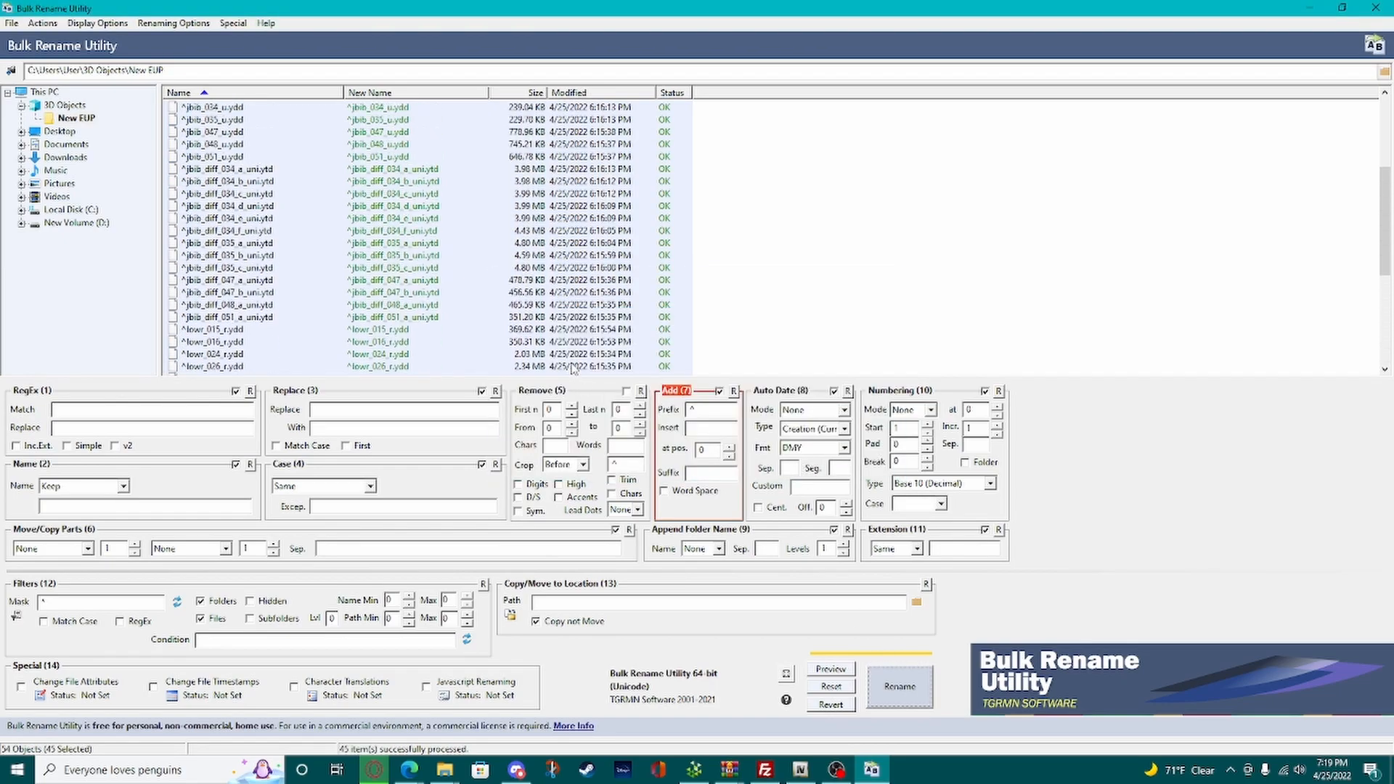
Step: Review the renamed list, minimize Bulk Rename Utility and inspect the file names in the New EUP folder in File Explorer
scroll(572, 368, "up", 5)
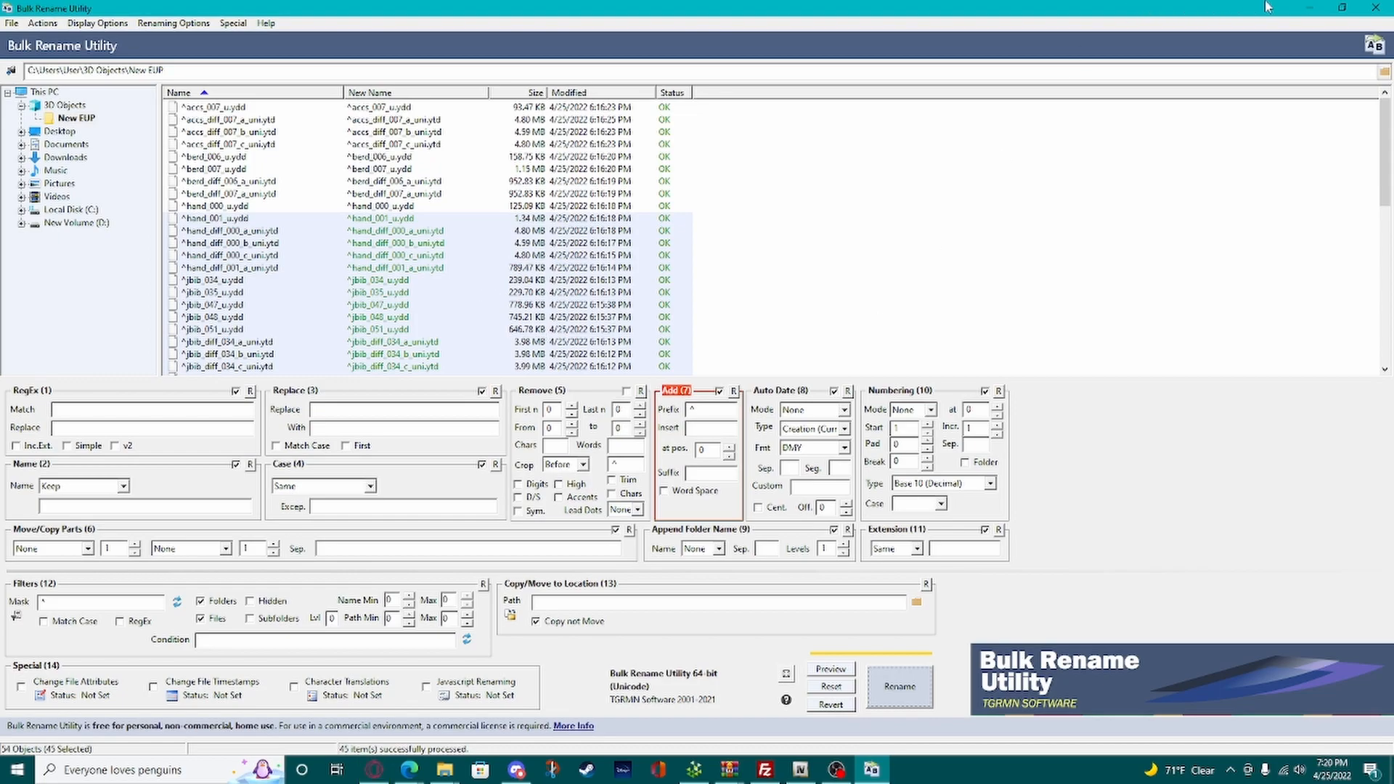
left_click(1309, 7)
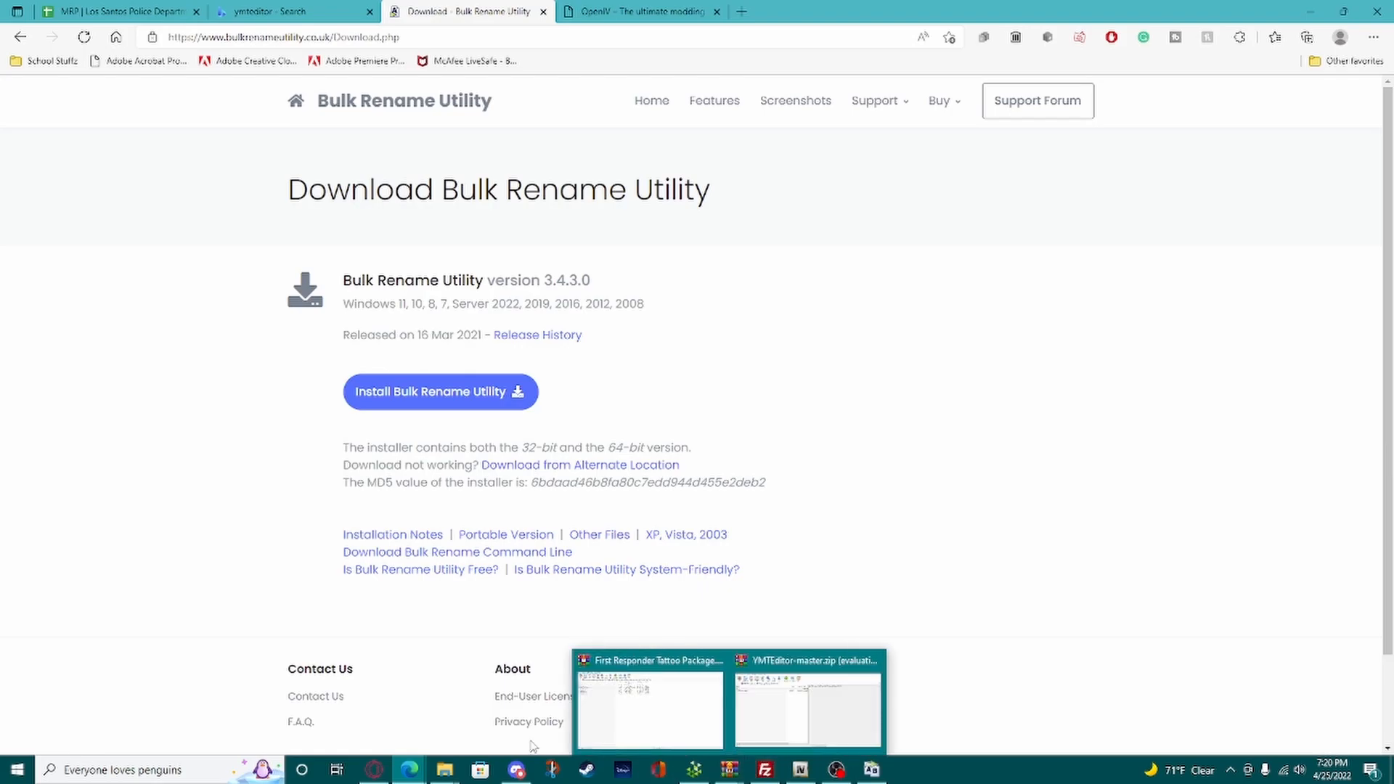
left_click(399, 707)
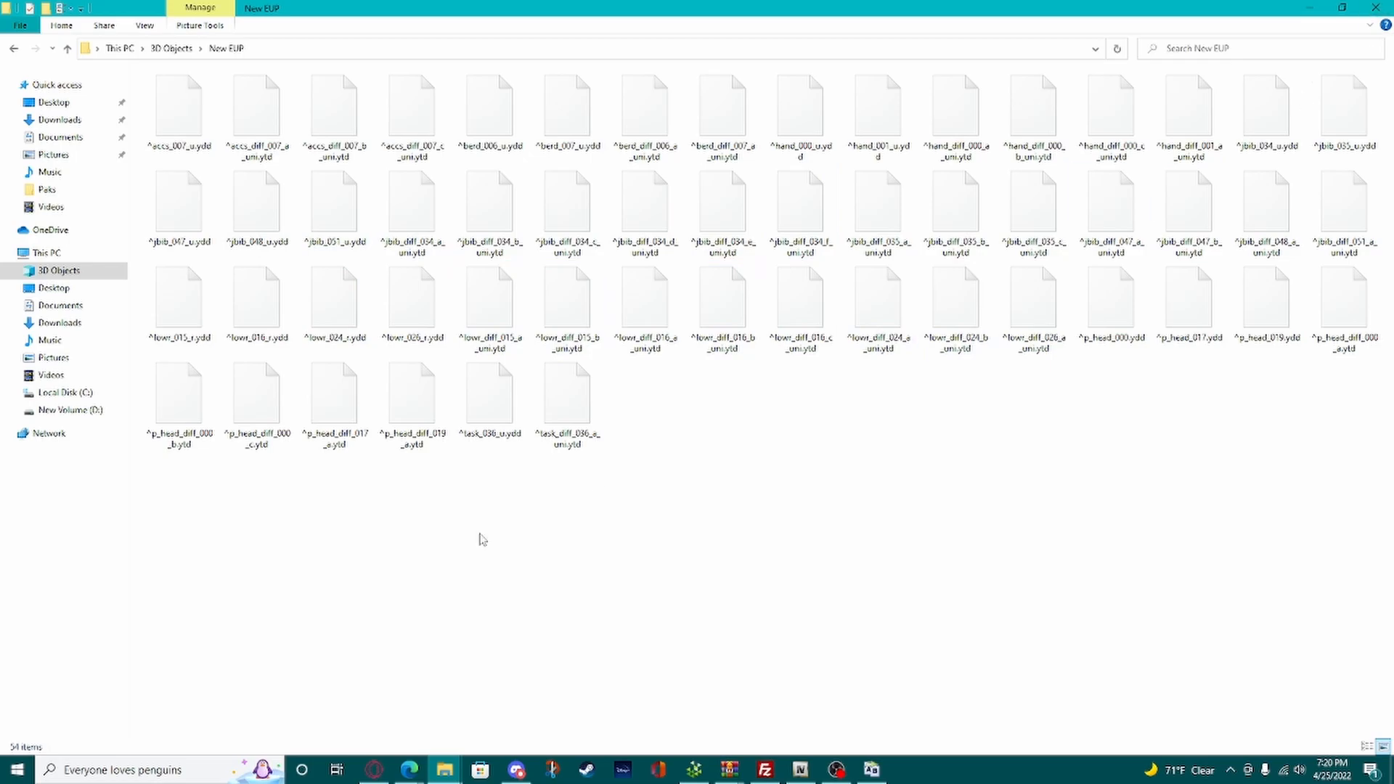
Step: Switch to Microsoft Edge and open the grzybeek/YMTEditor releases page on GitHub from the ymteditor search results
left_click(409, 770)
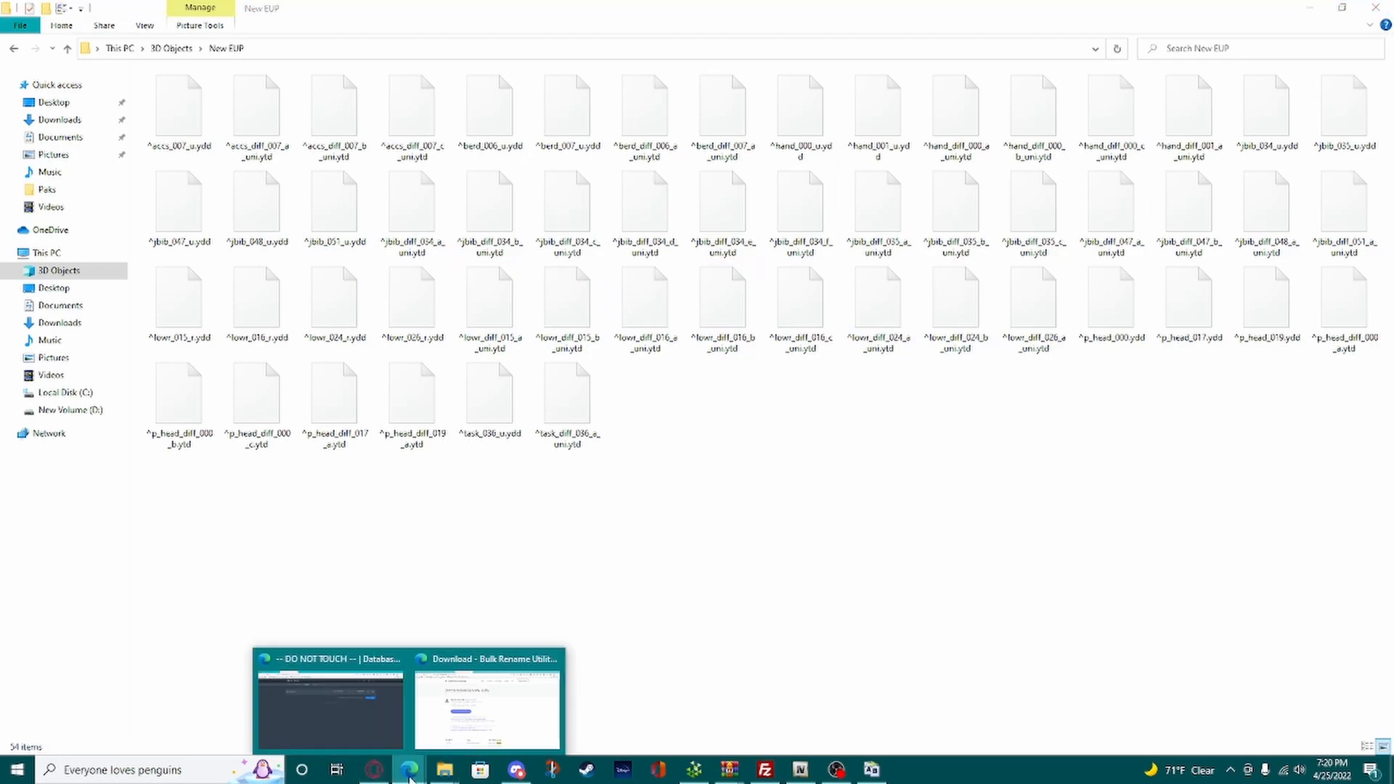
left_click(476, 731)
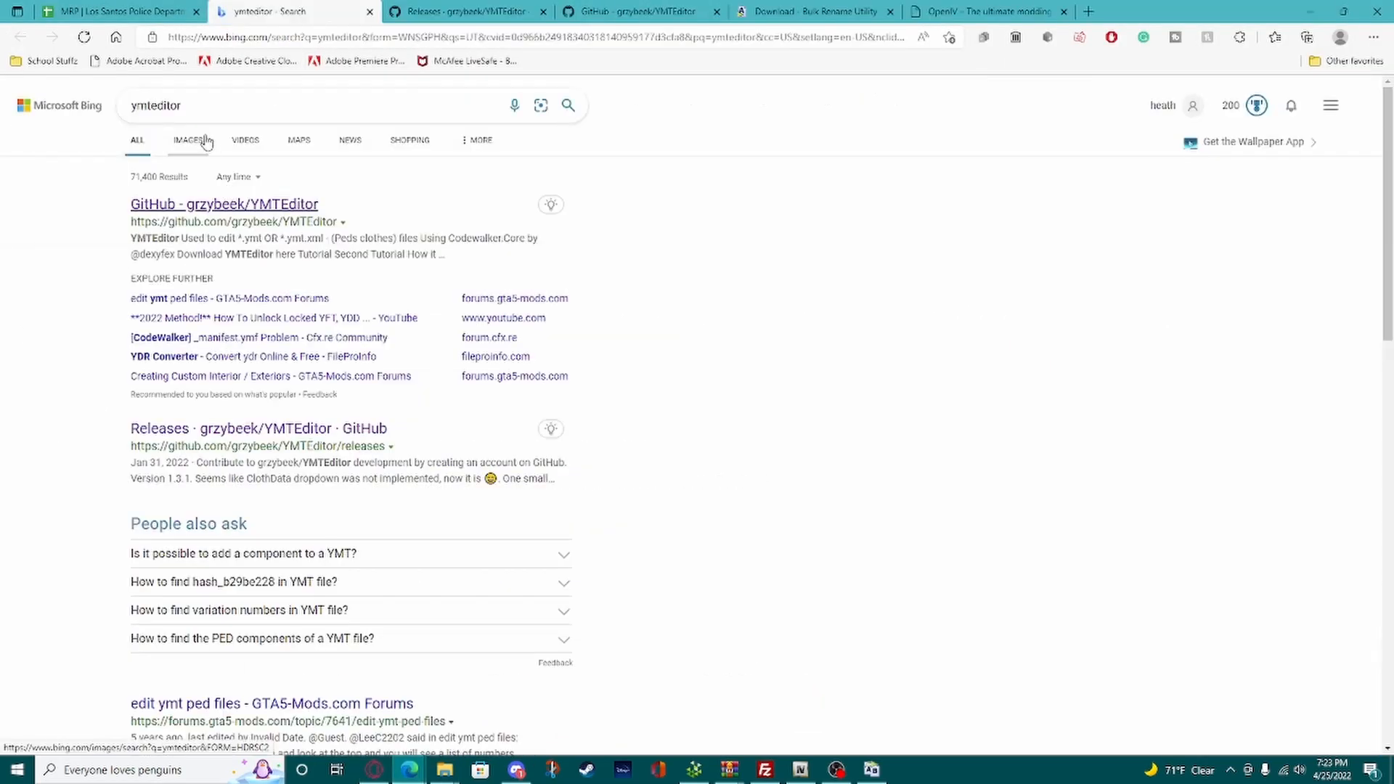
left_click(193, 109)
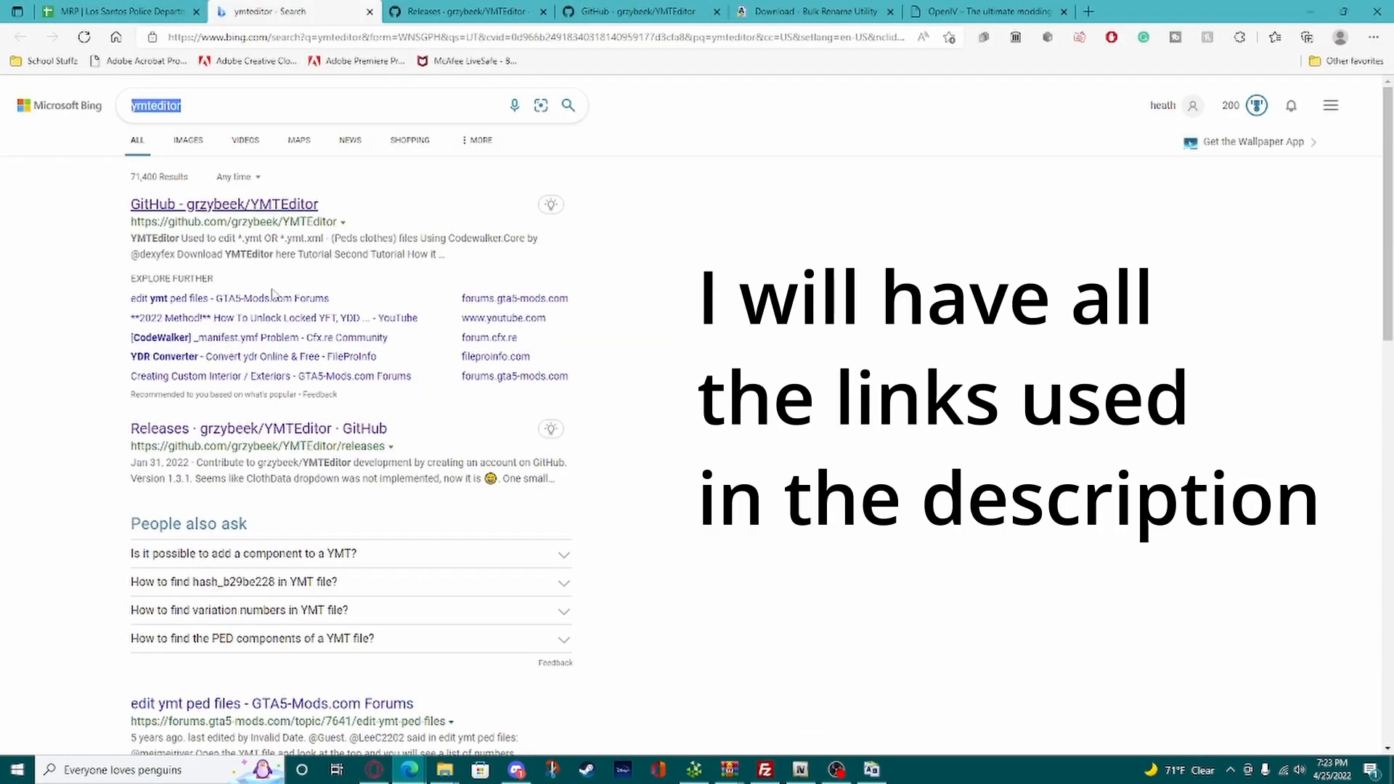
left_click(770, 227)
left_click_drag(129, 429, 365, 436)
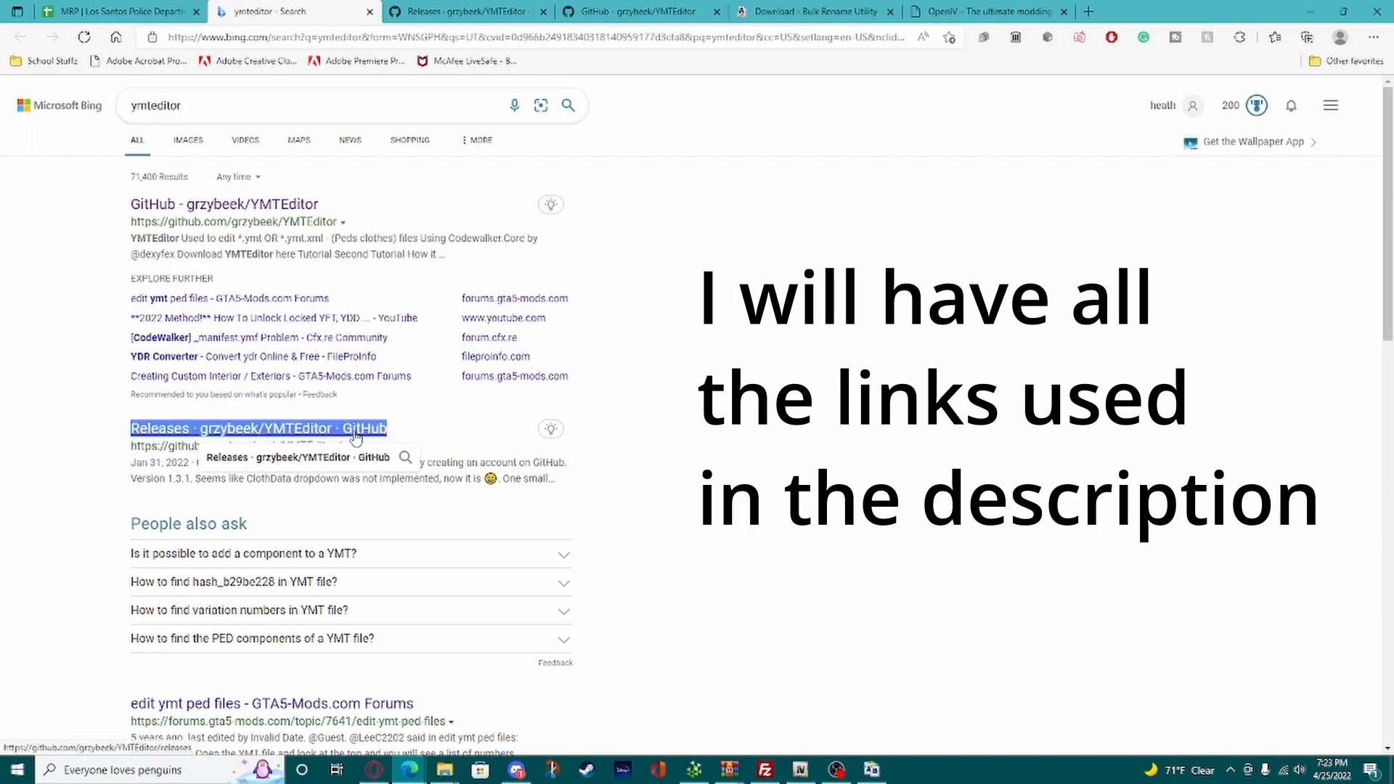
left_click(365, 432)
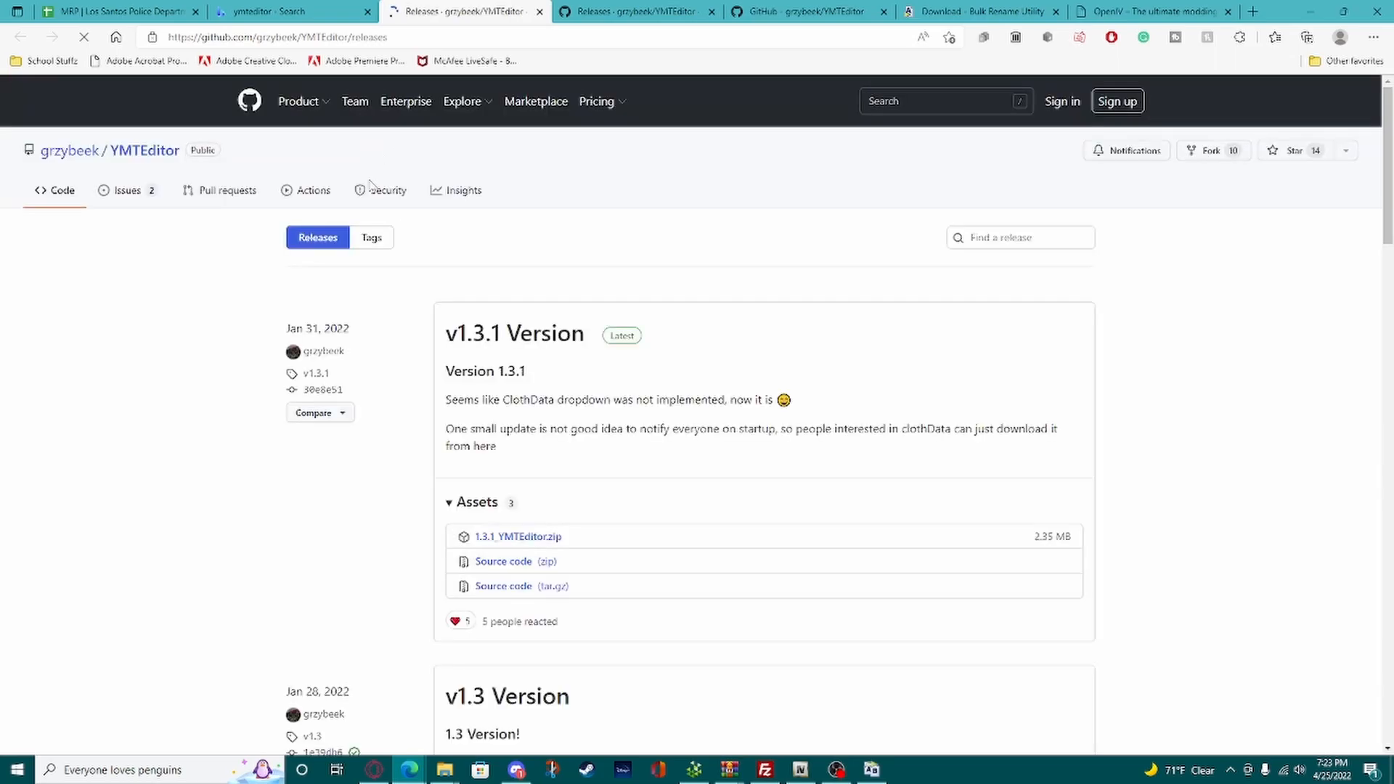
Step: Download 1.3.1_YMTEditor.zip from the v1.3.1 release assets, open the archive and go up to its root level
scroll(525, 289, "down", 4)
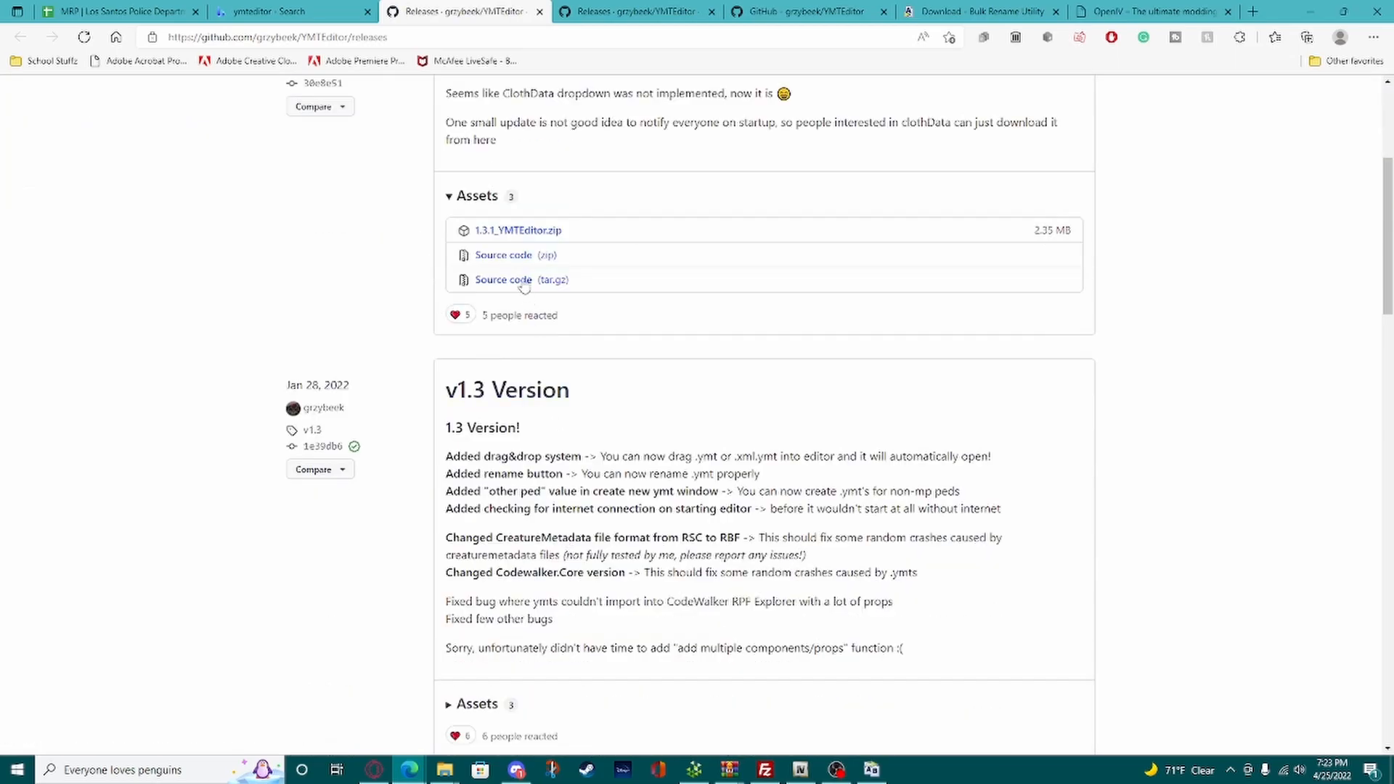
left_click(500, 231)
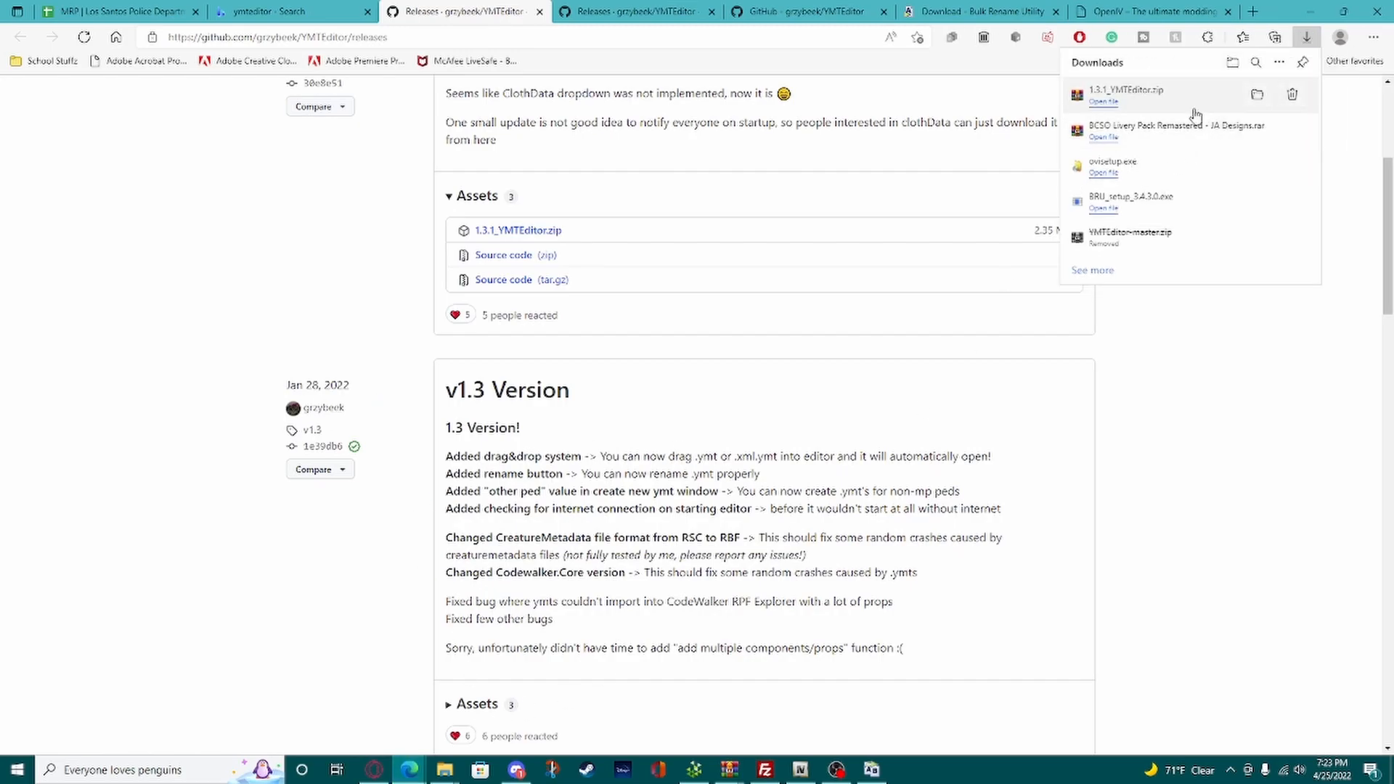
left_click(1103, 101)
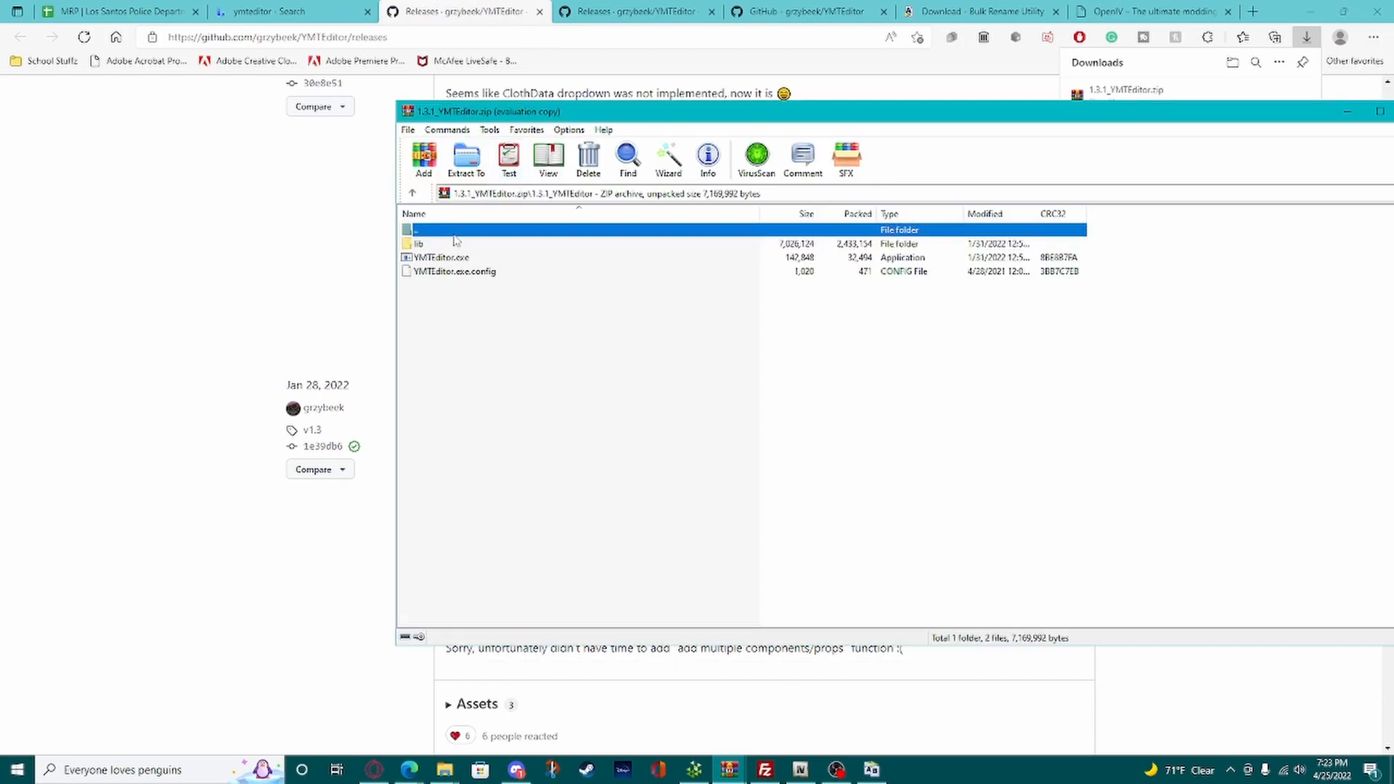
double_click(454, 233)
Step: Switch to File Explorer and delete the YMTEditor-master folder from 3D Objects
left_click(444, 770)
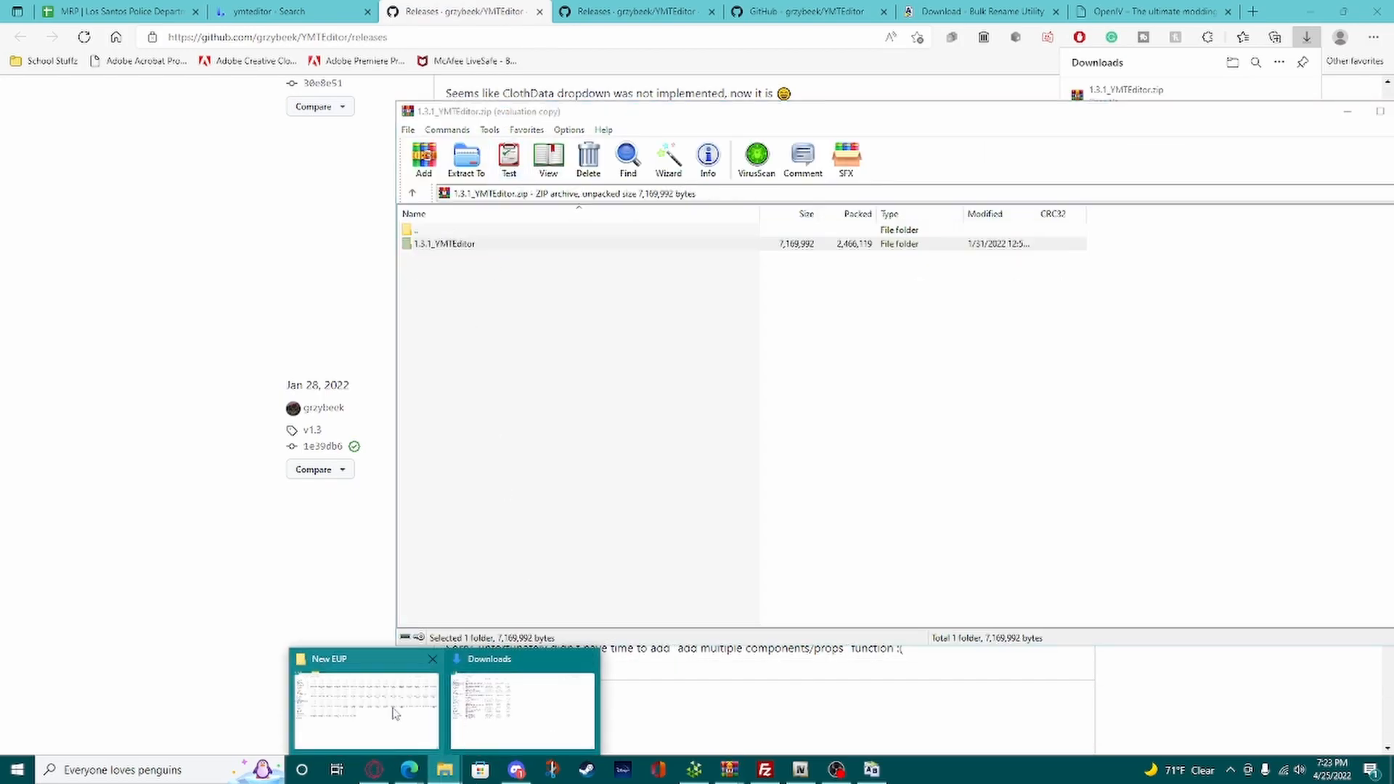
left_click(392, 715)
left_click(172, 48)
left_click(256, 109)
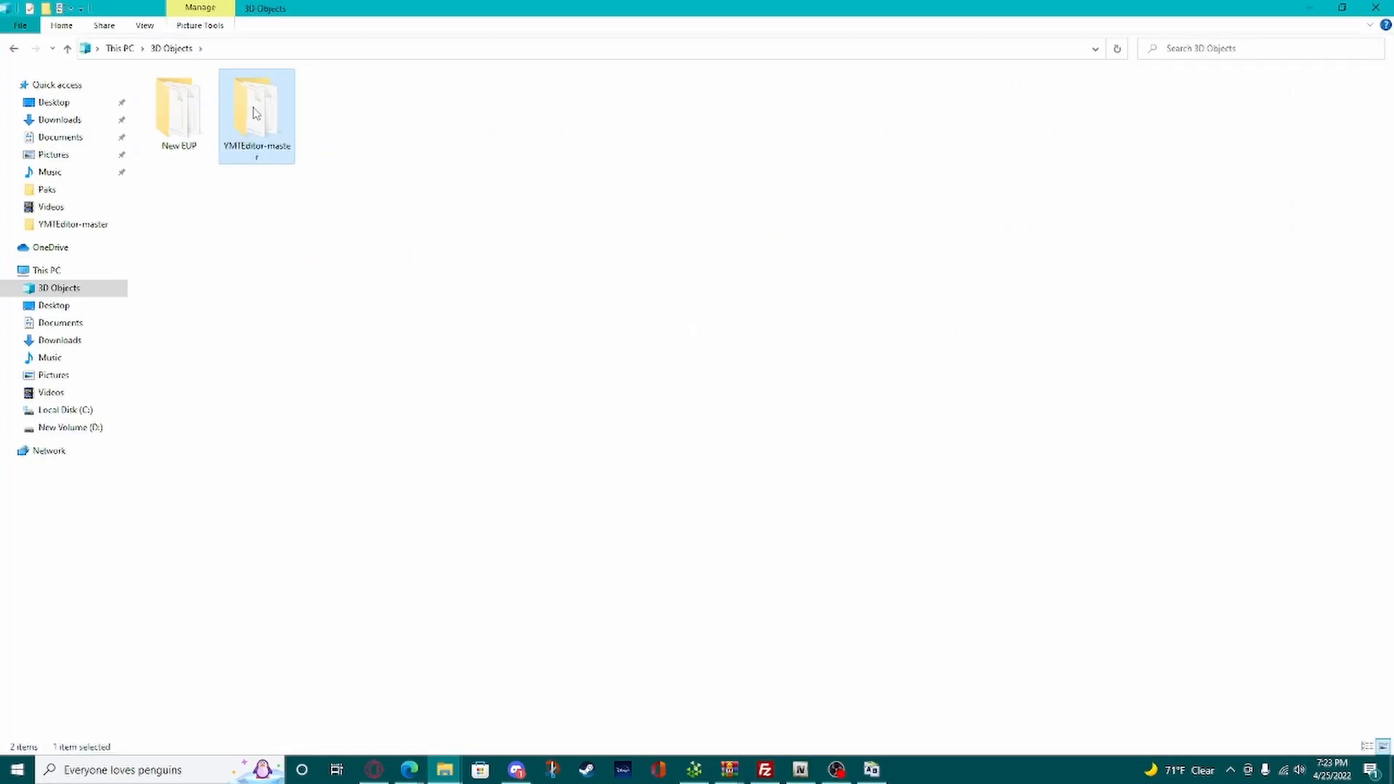
key("Delete")
Step: Arrange the File Explorer and WinRAR windows together and extract the 1.3.1_YMTEditor folder from the archive into 3D Objects
left_click_drag(685, 109, 641, 133)
left_click(1070, 285)
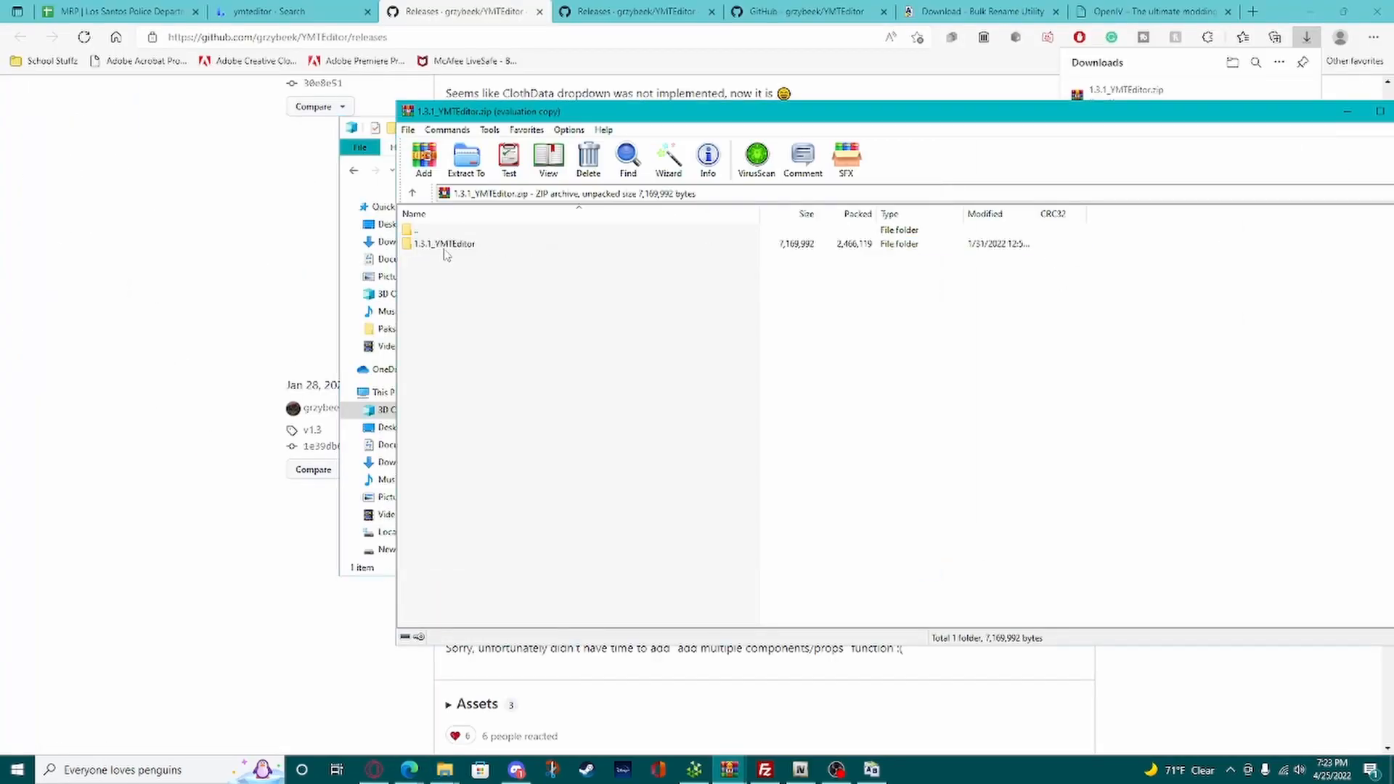
left_click_drag(510, 114, 770, 98)
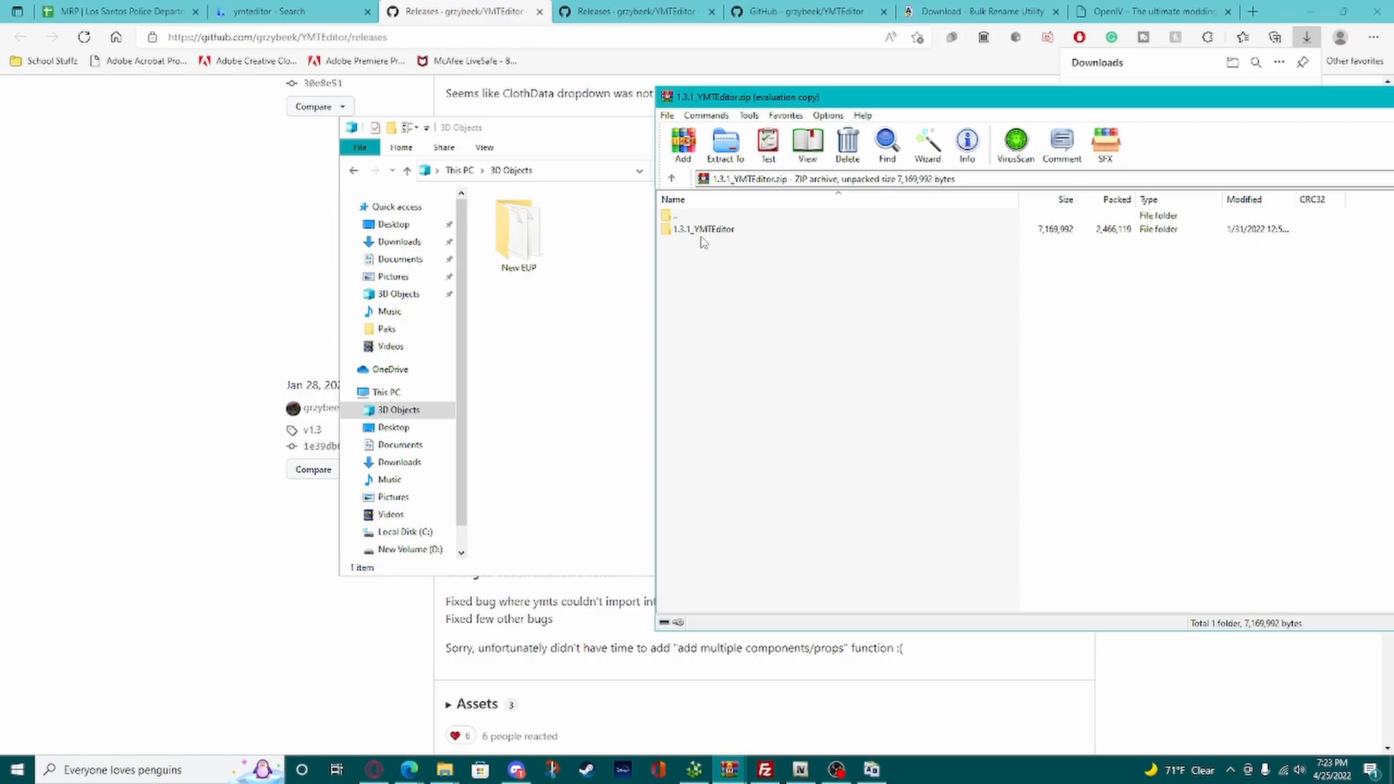
left_click_drag(715, 231, 651, 251)
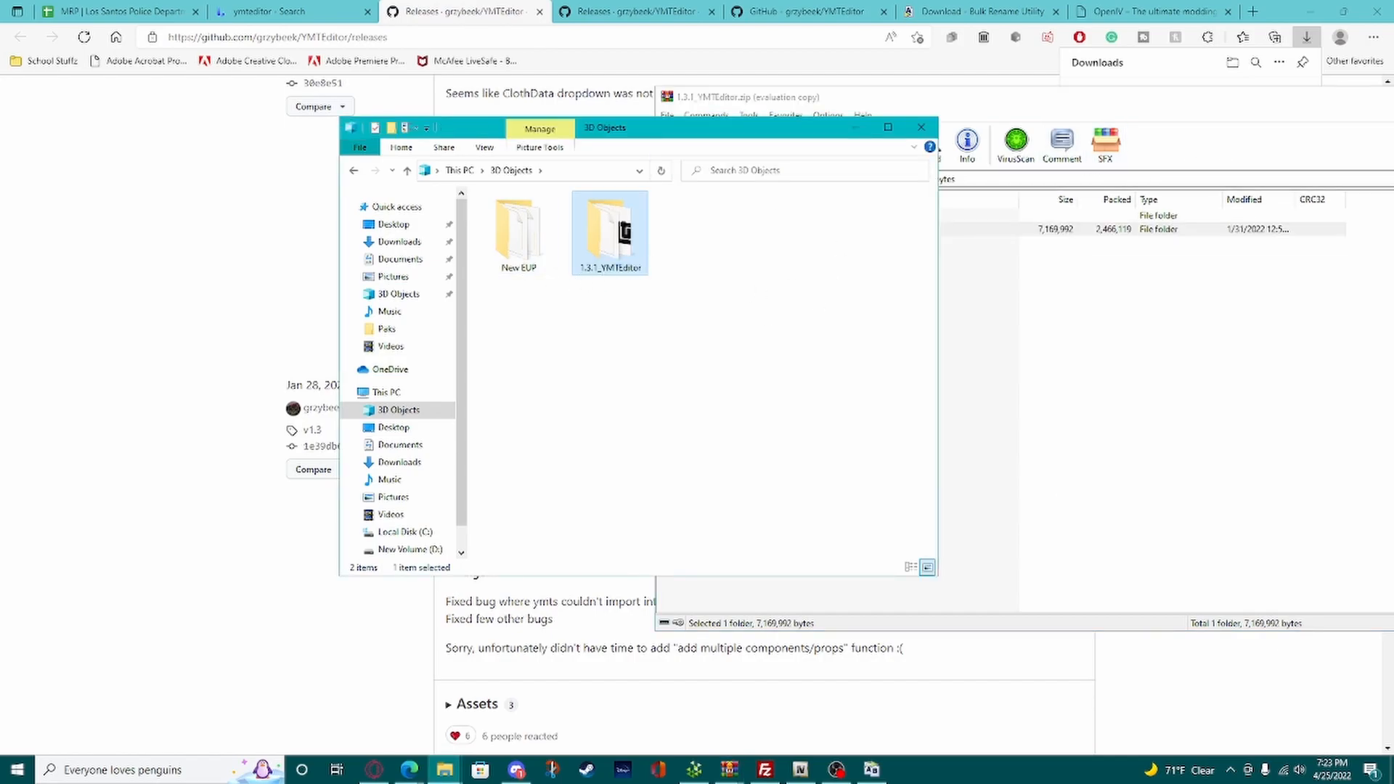
Step: Run YMTEditor.exe from the extracted 1.3.1_YMTEditor folder and move the File Explorer window aside
double_click(597, 226)
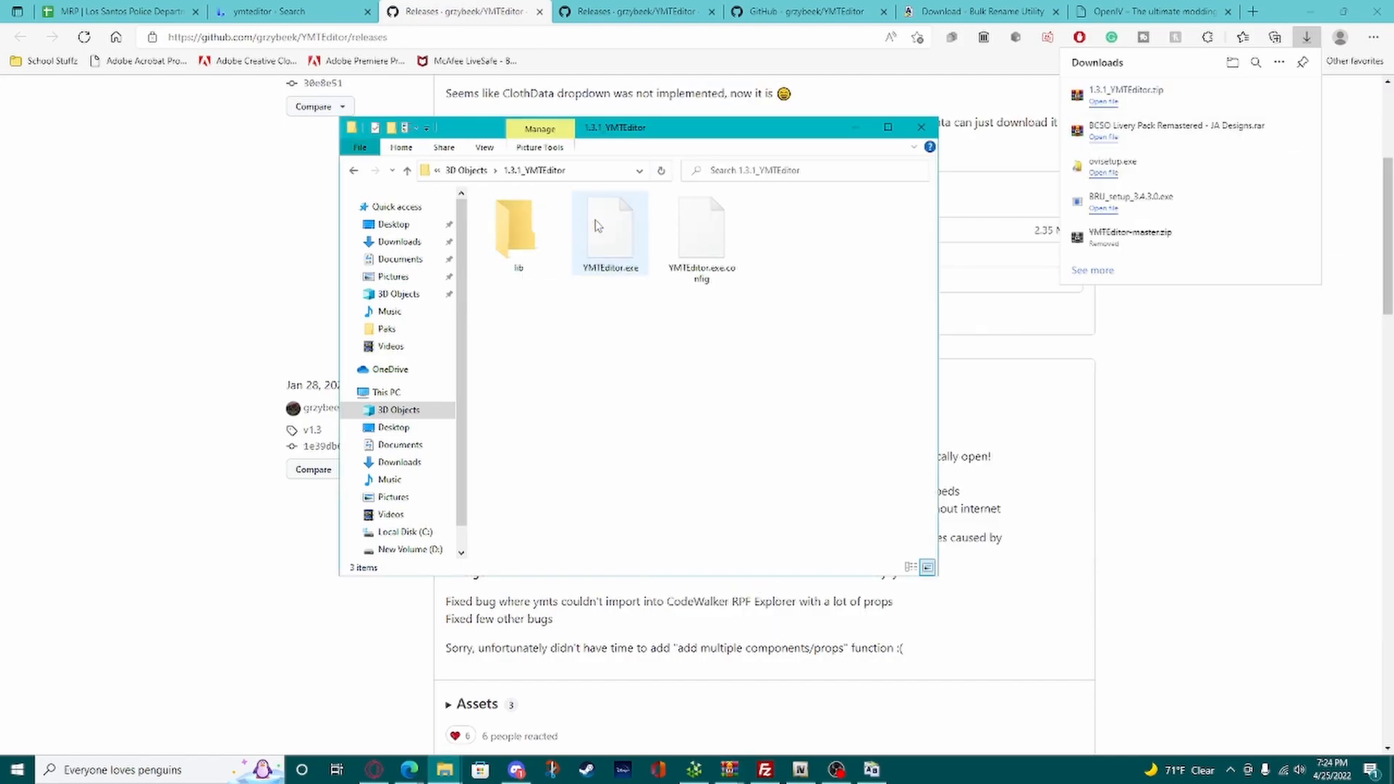
left_click(622, 254)
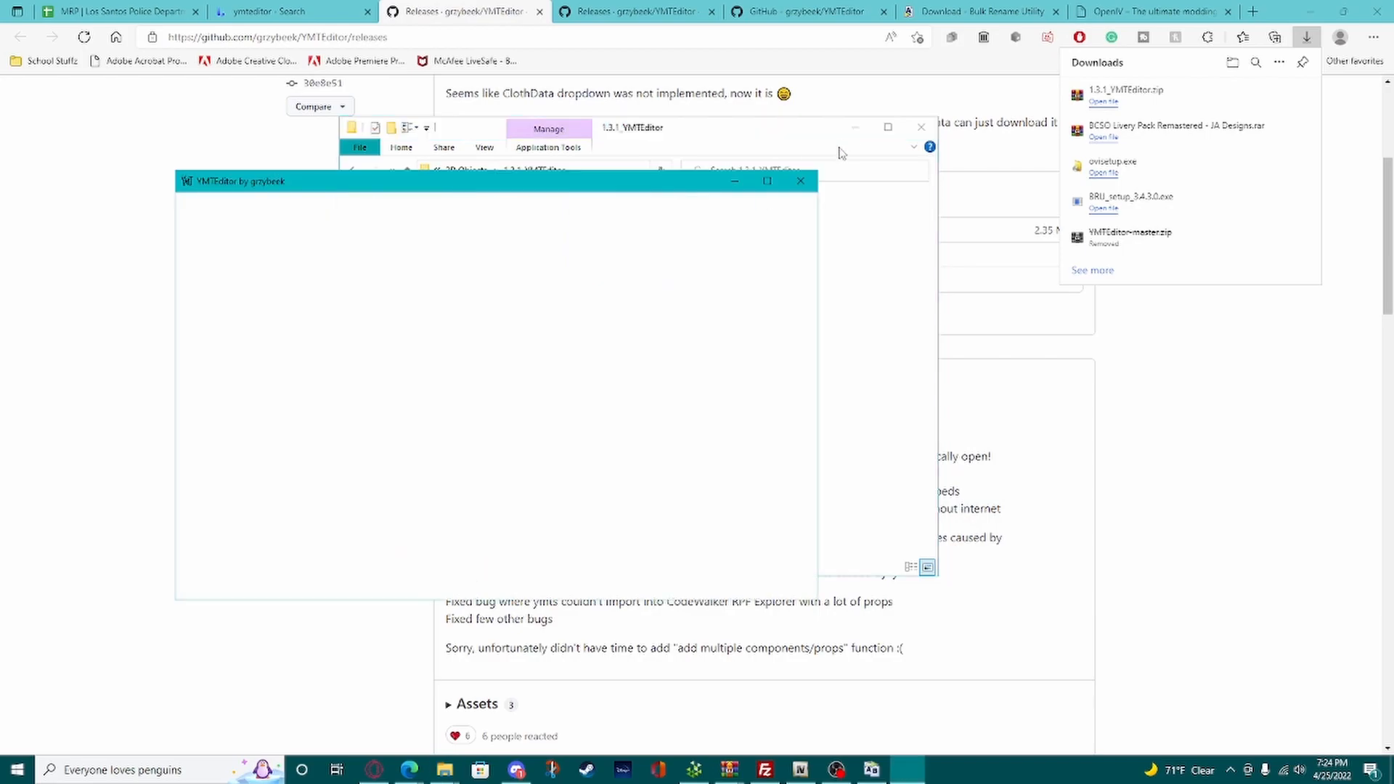
left_click(795, 138)
left_click_drag(795, 138, 1212, 218)
Step: Open the New EUP folder in File Explorer, move that window out of the way and maximize YMTEditor
left_click(884, 251)
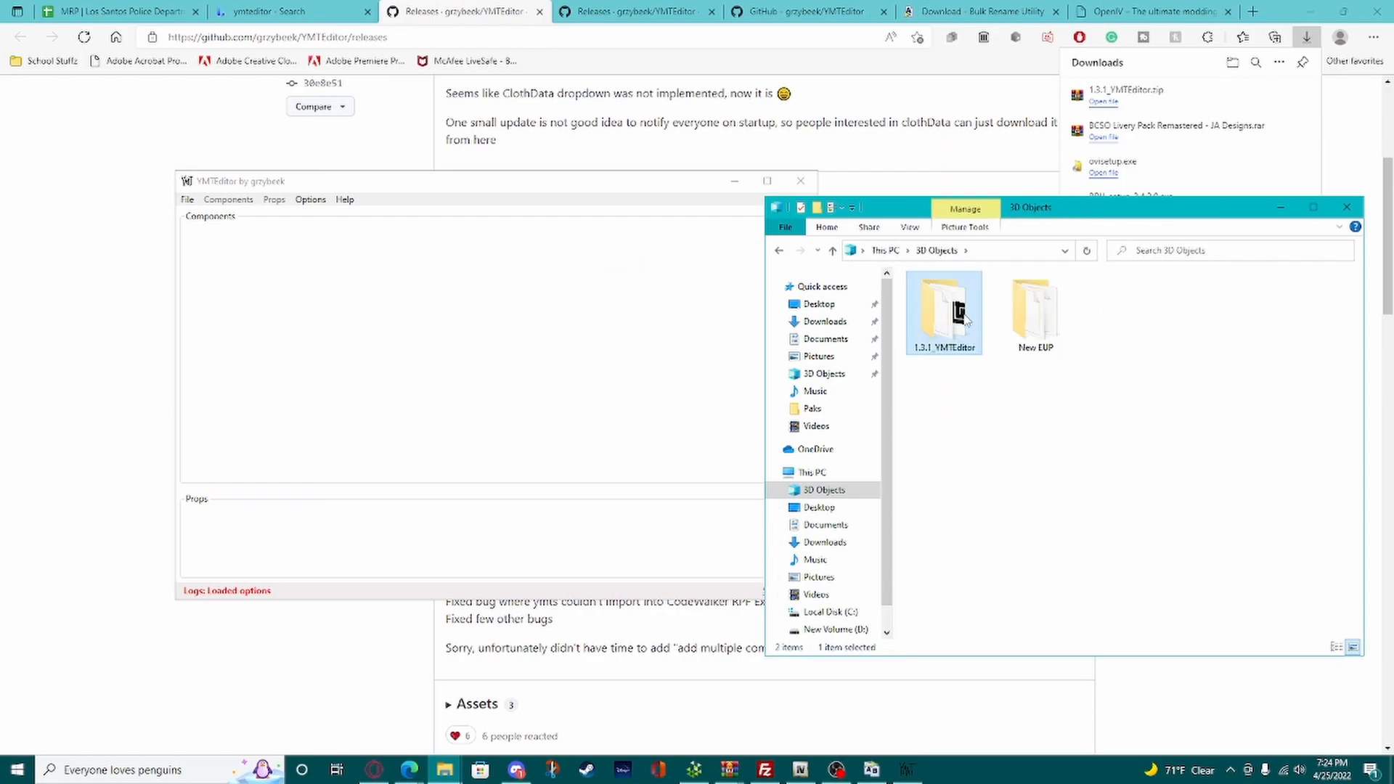
double_click(1035, 305)
left_click_drag(1038, 208, 1393, 218)
left_click_drag(415, 172, 485, 3)
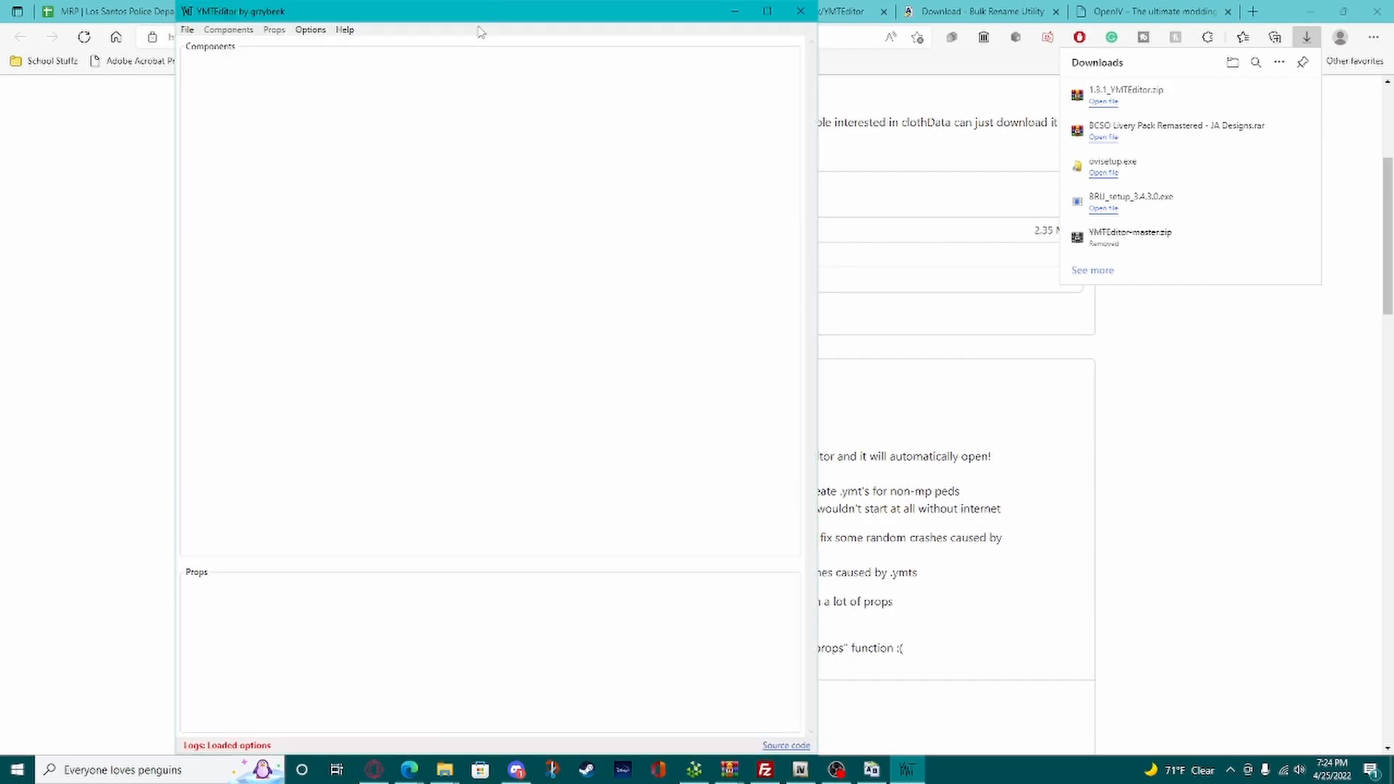
double_click(294, 16)
Step: Create a new YMT for the male ped mp_m_freemode_01 with the name 5th
left_click(11, 24)
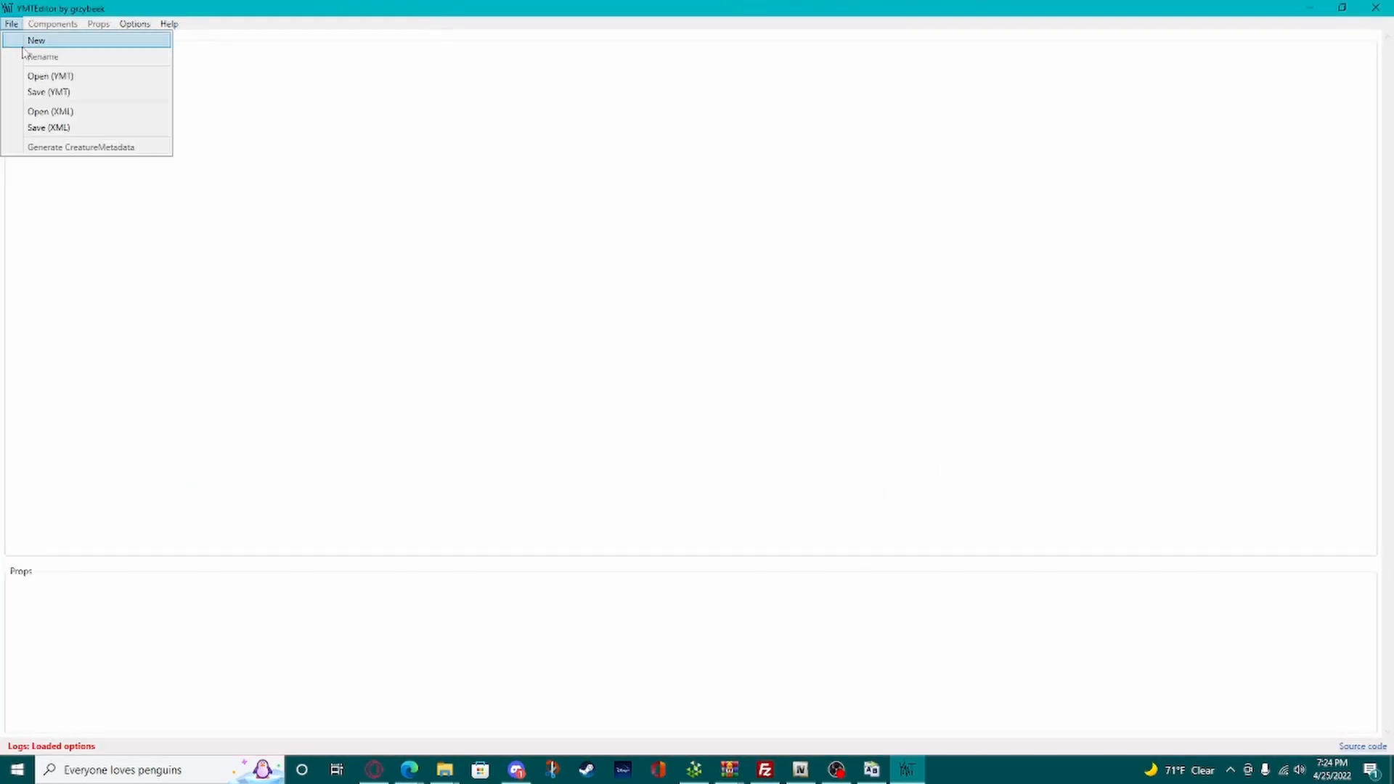
left_click(29, 40)
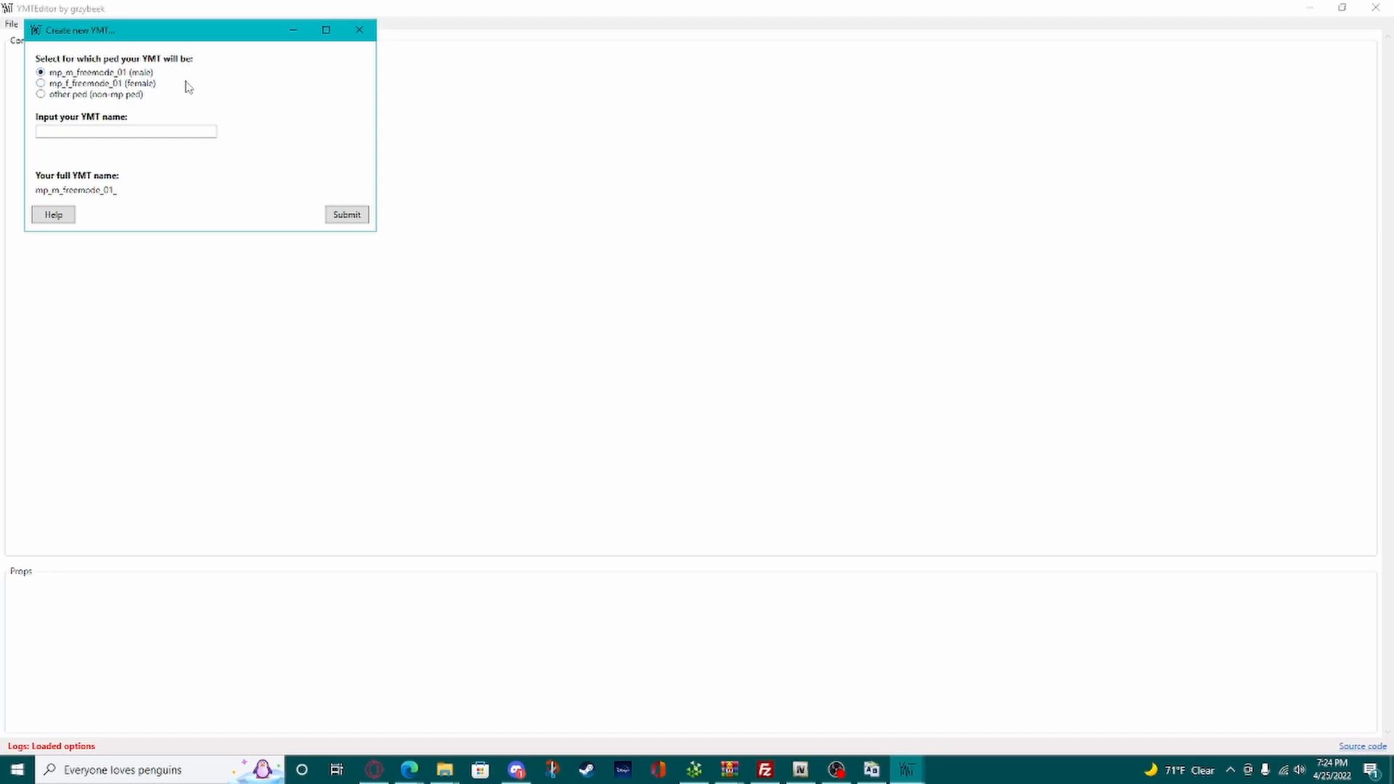
left_click(183, 130)
type("gang")
key("BackSpace")
key("BackSpace")
key("BackSpace")
key("BackSpace")
key("BackSpace")
left_click(348, 216)
Step: Place YMTEditor and the New EUP folder side by side and show the folder's files as a list
left_click(12, 25)
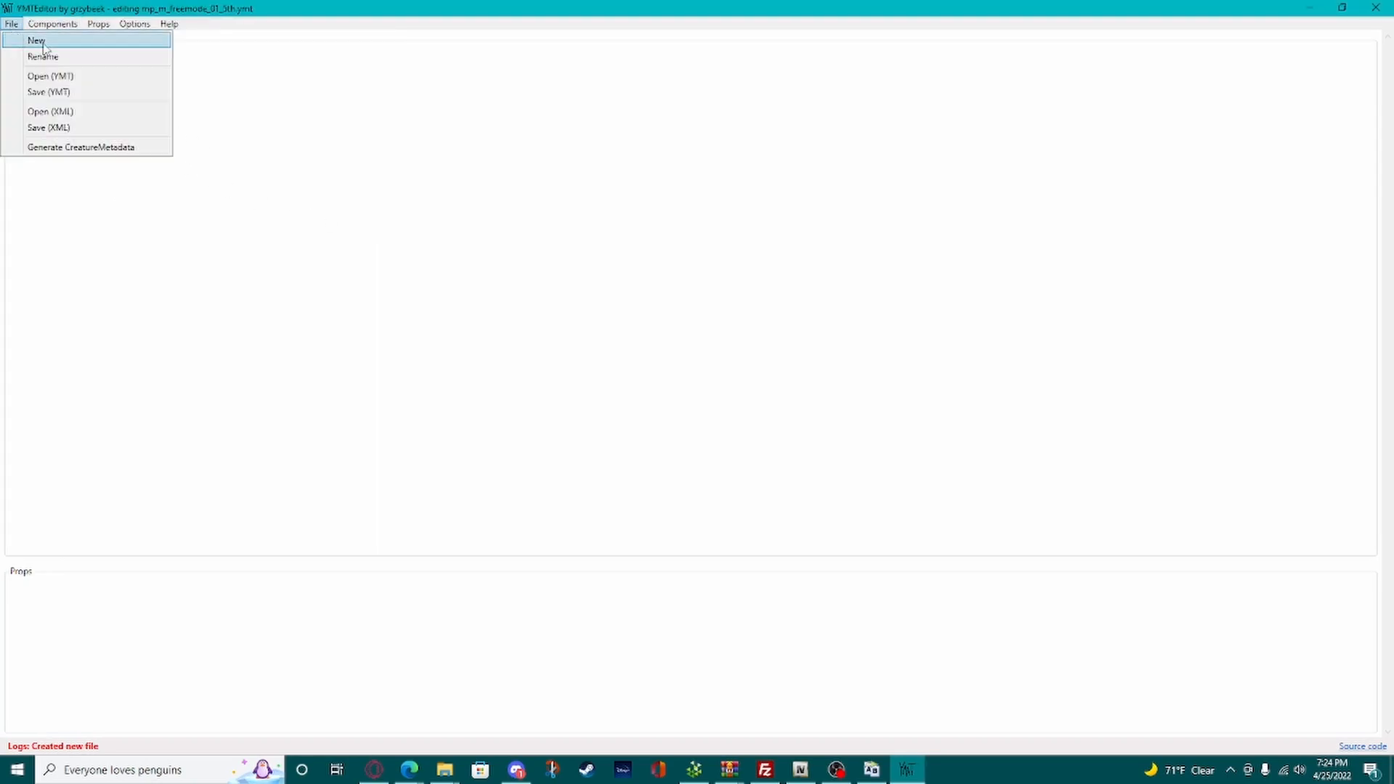
mouse_move(58, 24)
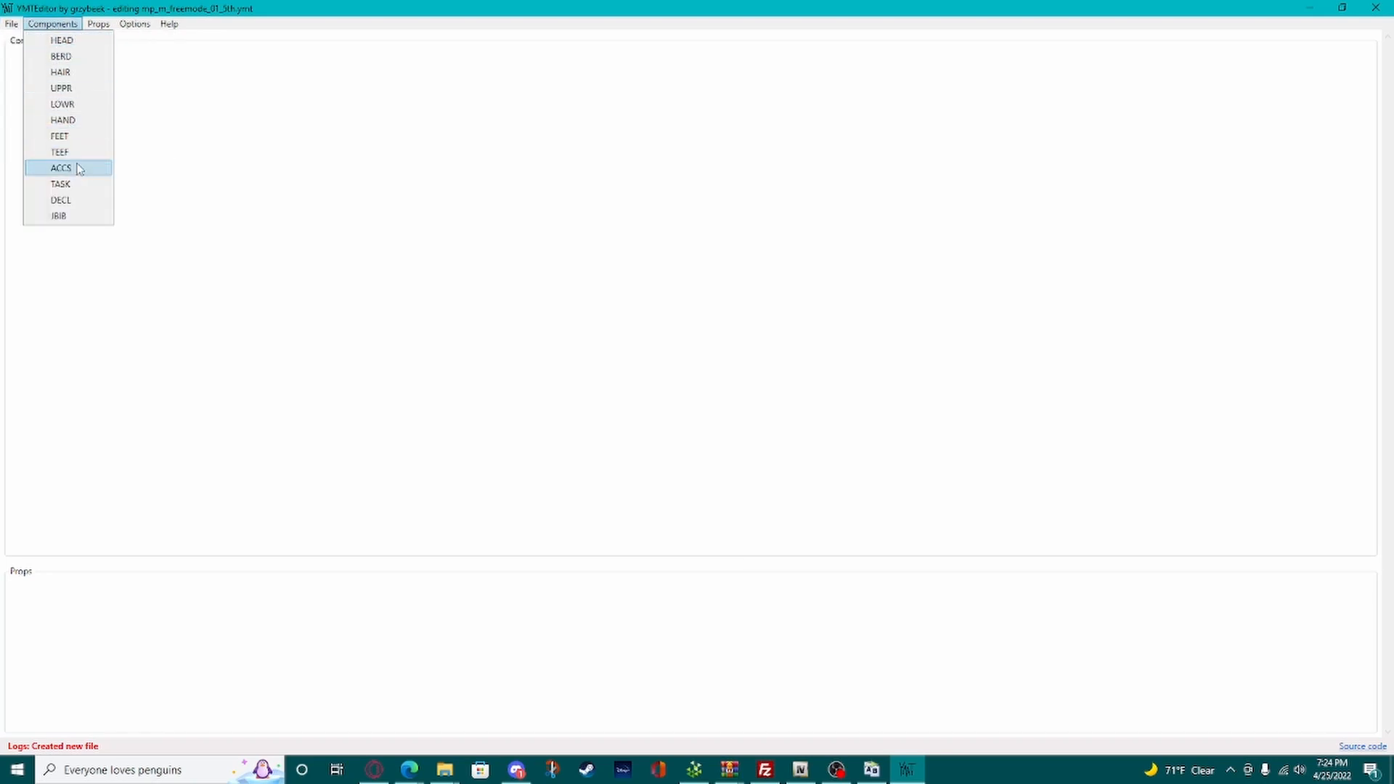
left_click(1393, 567)
left_click_drag(1393, 305, 932, 202)
left_click_drag(927, 6, 3, 61)
left_click(825, 98)
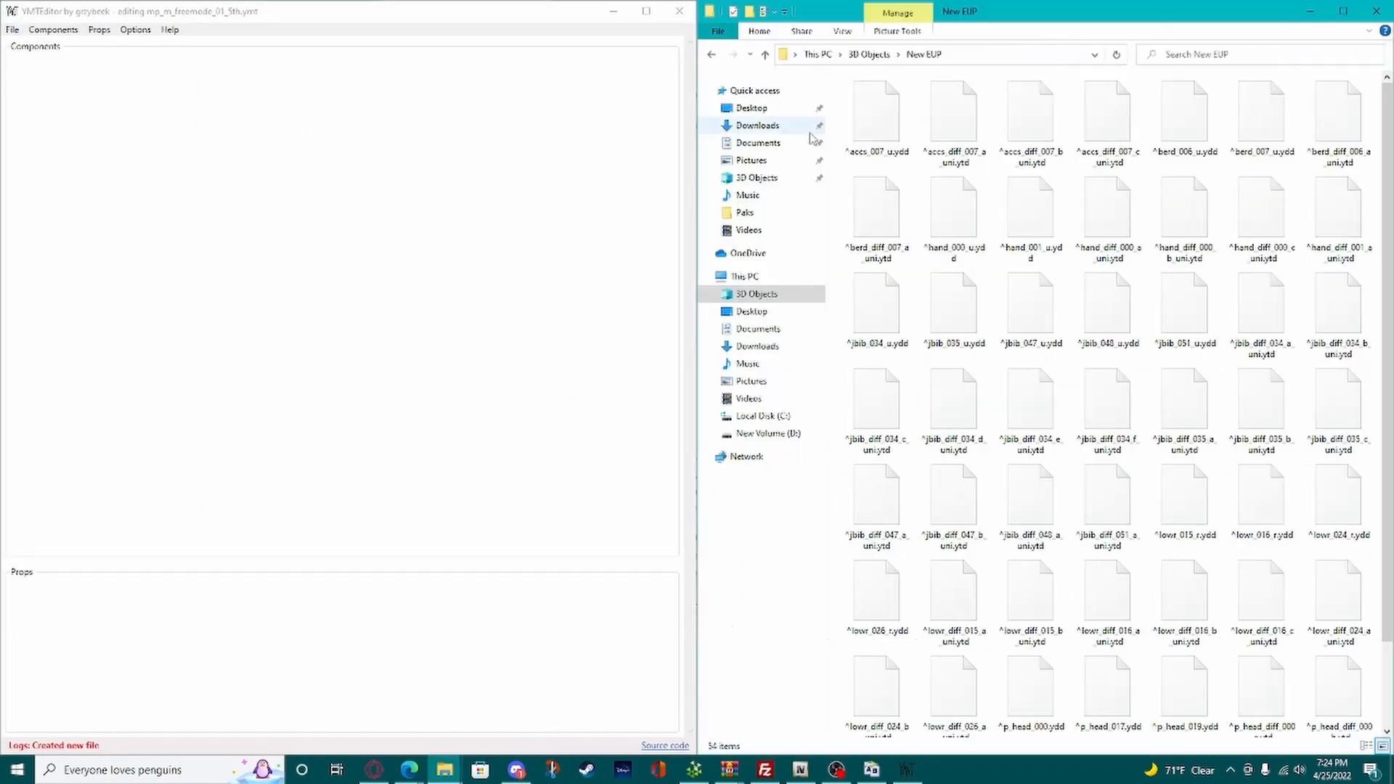
left_click(841, 32)
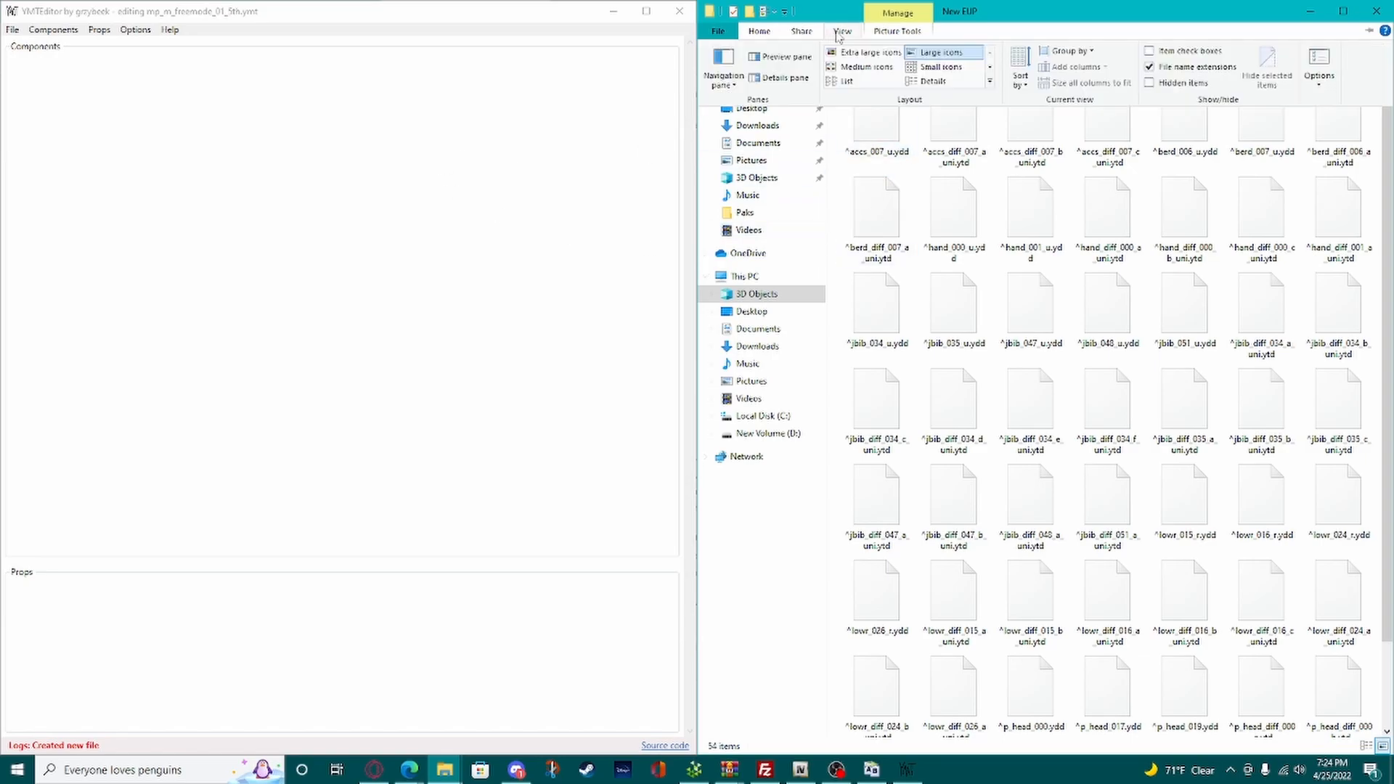
left_click(853, 80)
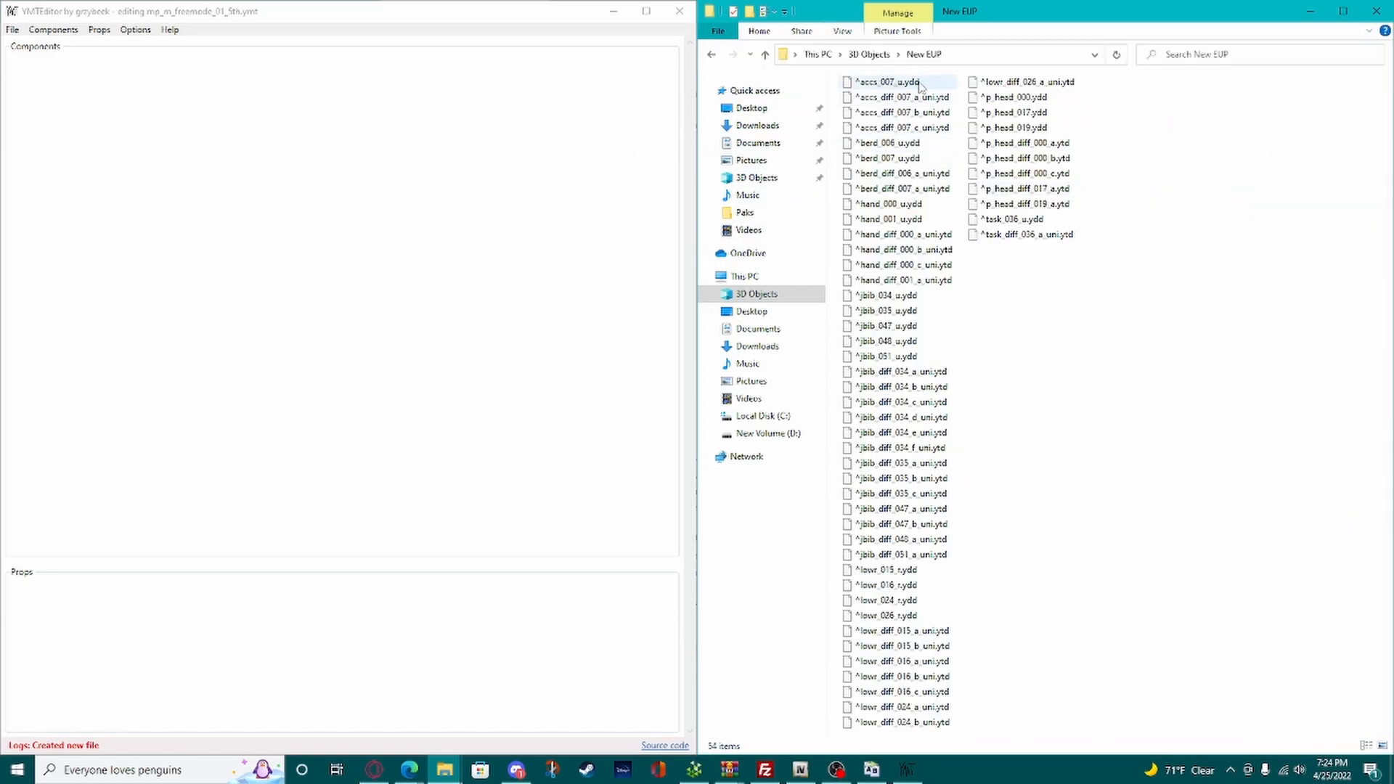
Step: Add the ACCS component, give its drawable 000 two more textures with texID 0 (_uni), and collapse the component
left_click(58, 30)
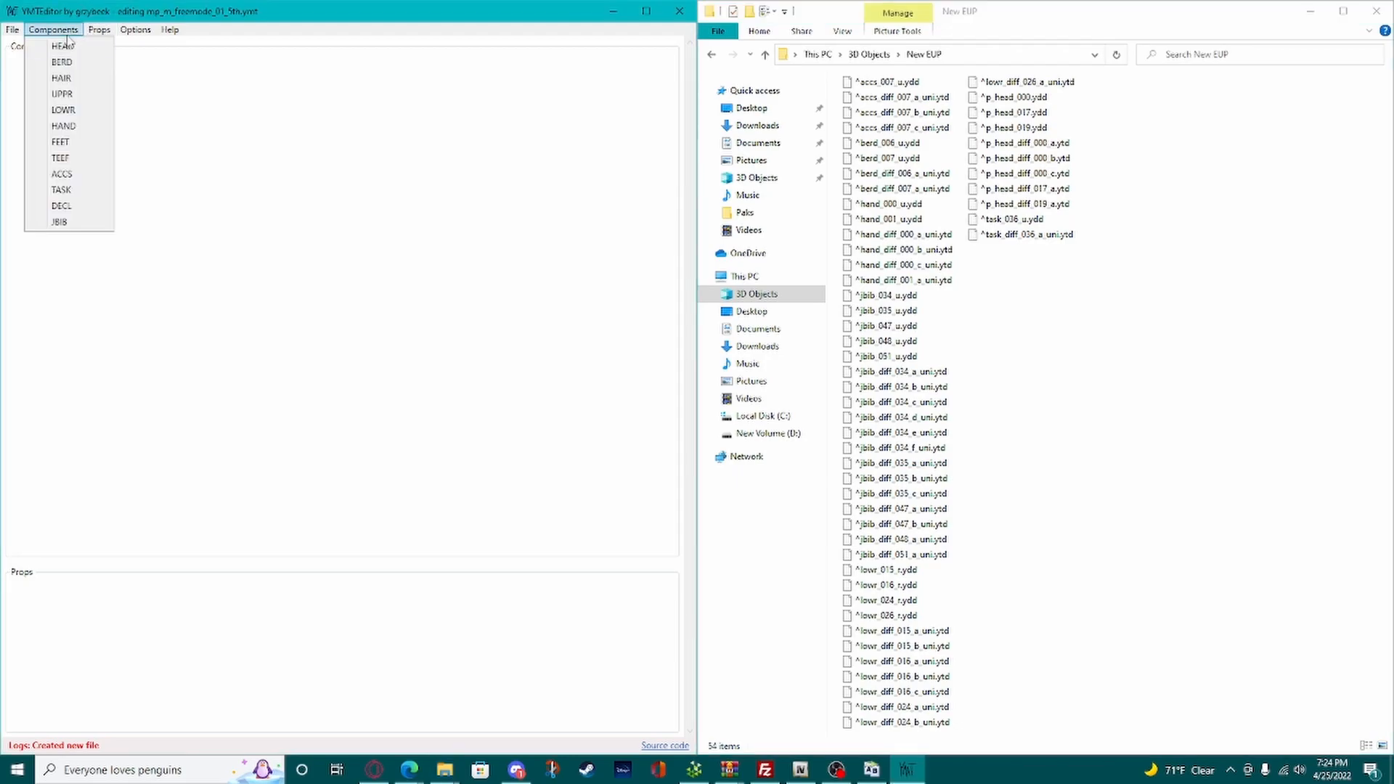
left_click(62, 175)
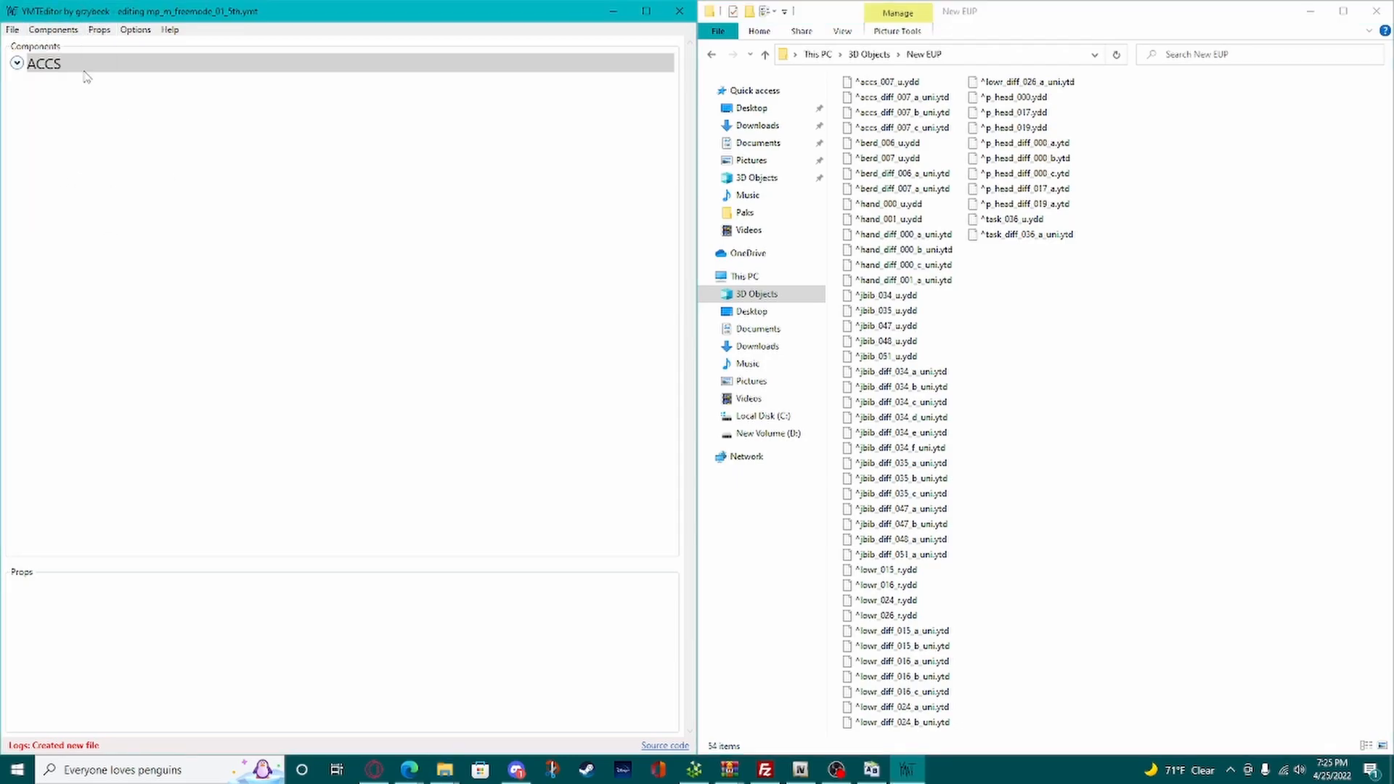
left_click(17, 63)
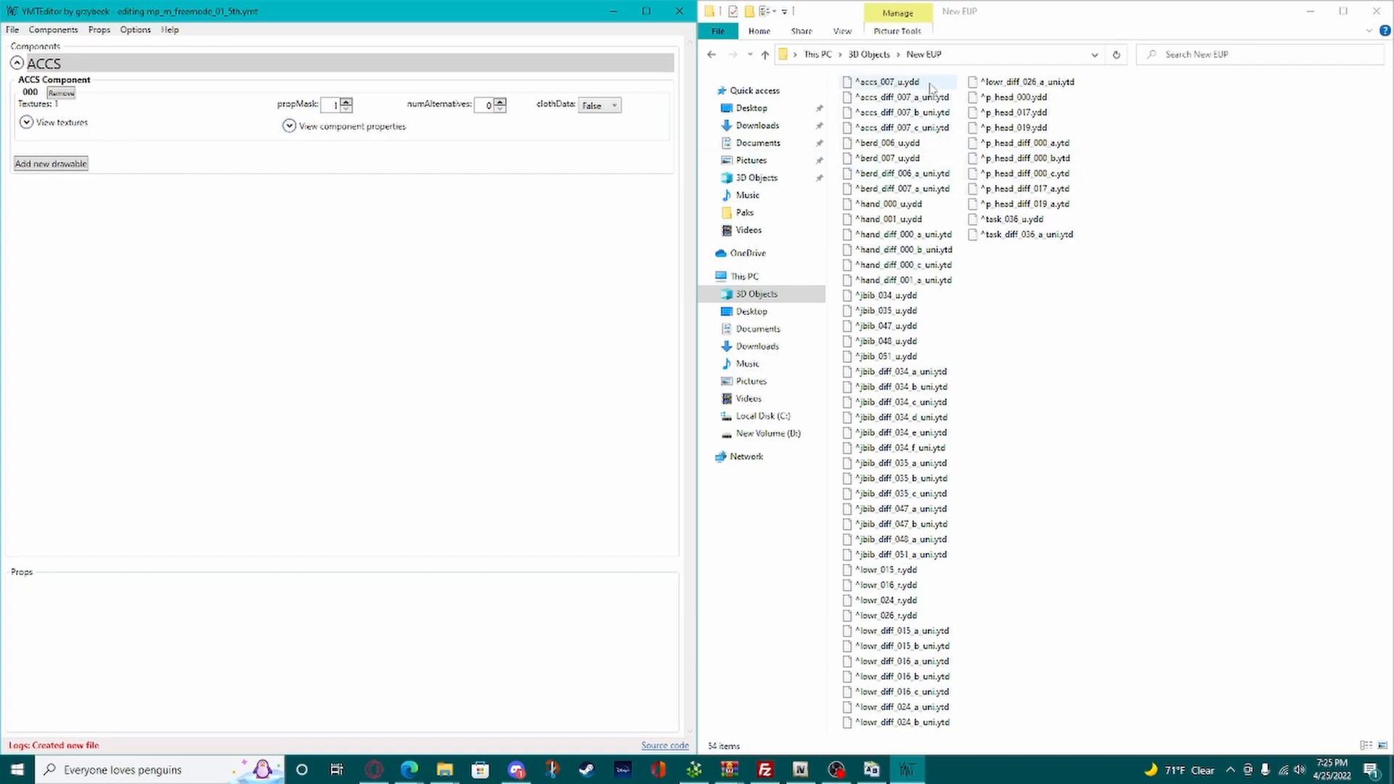
left_click(86, 122)
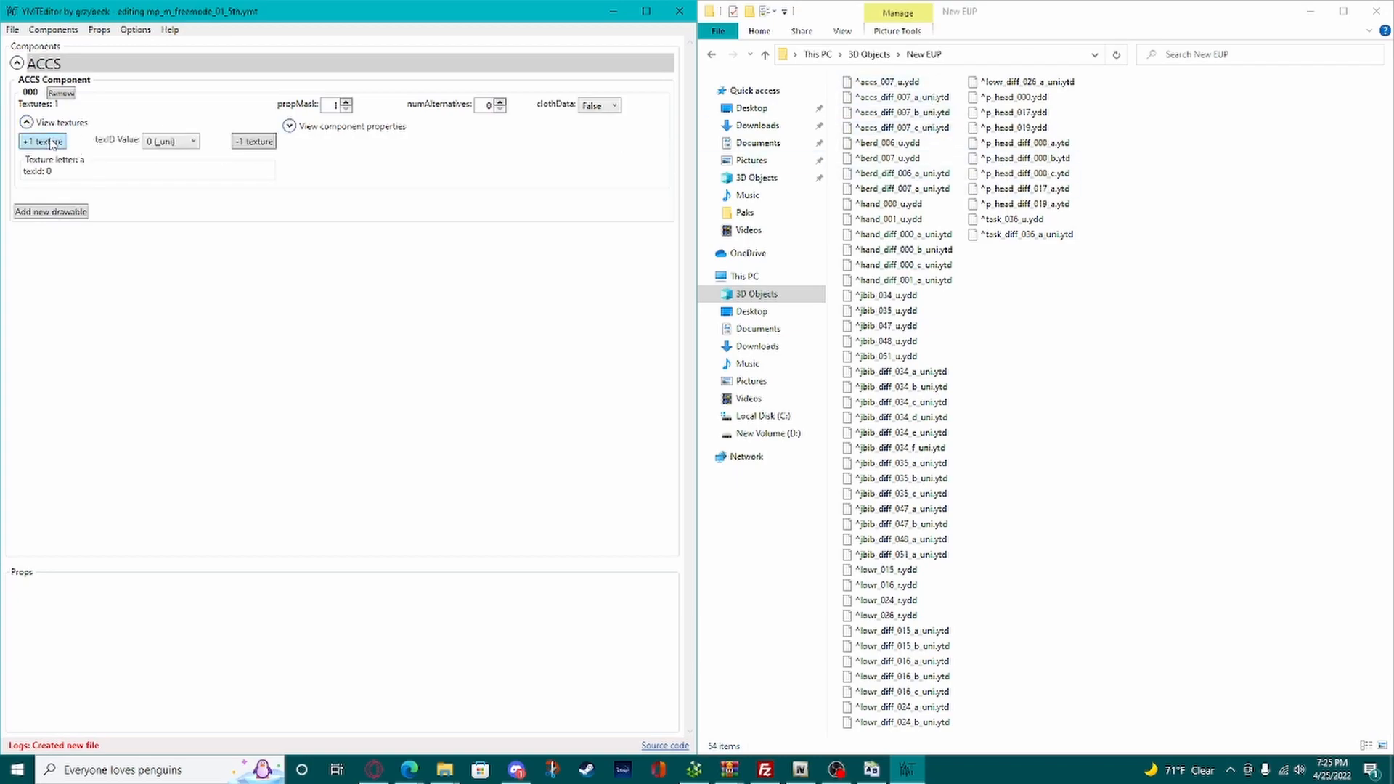
double_click(51, 141)
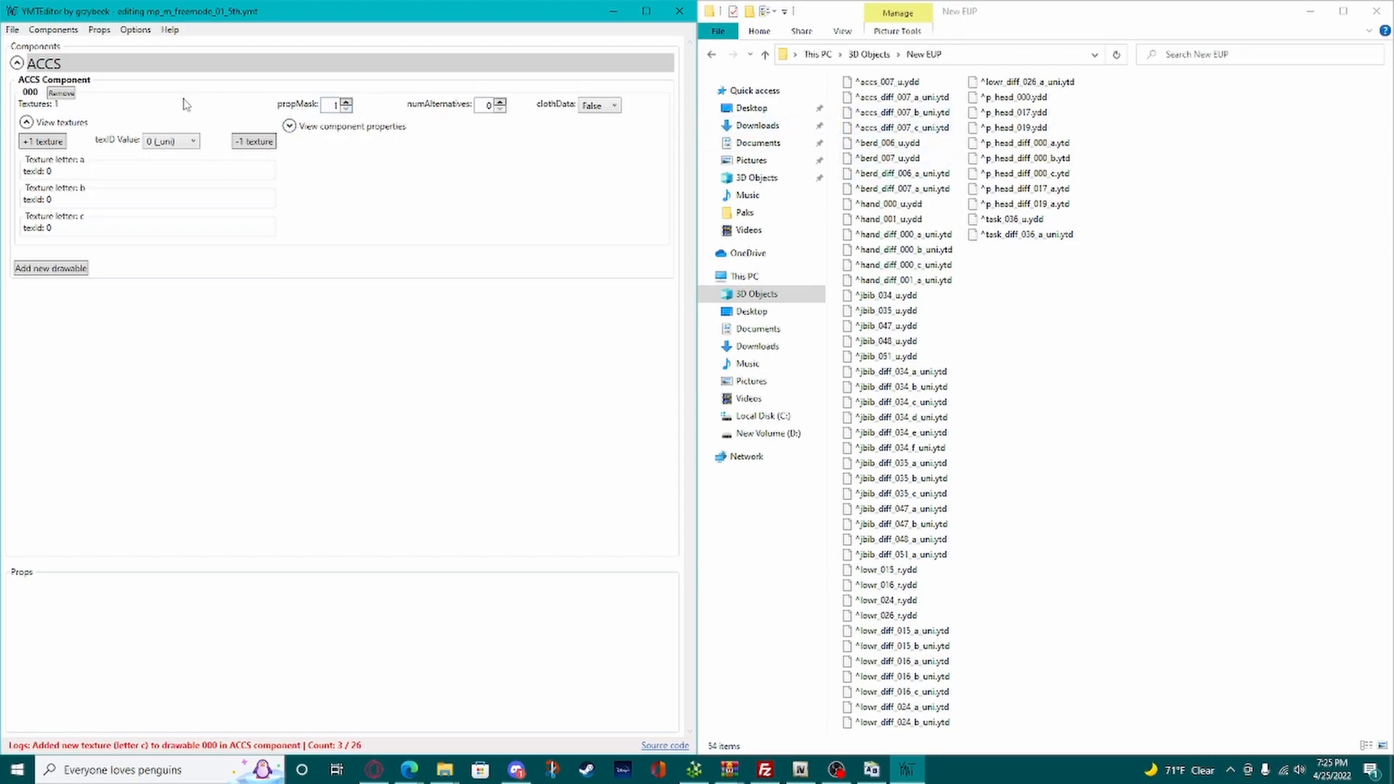
left_click(27, 122)
left_click(55, 65)
Step: Add the BERD component, add a second drawable to it, and collapse the component
left_click(53, 29)
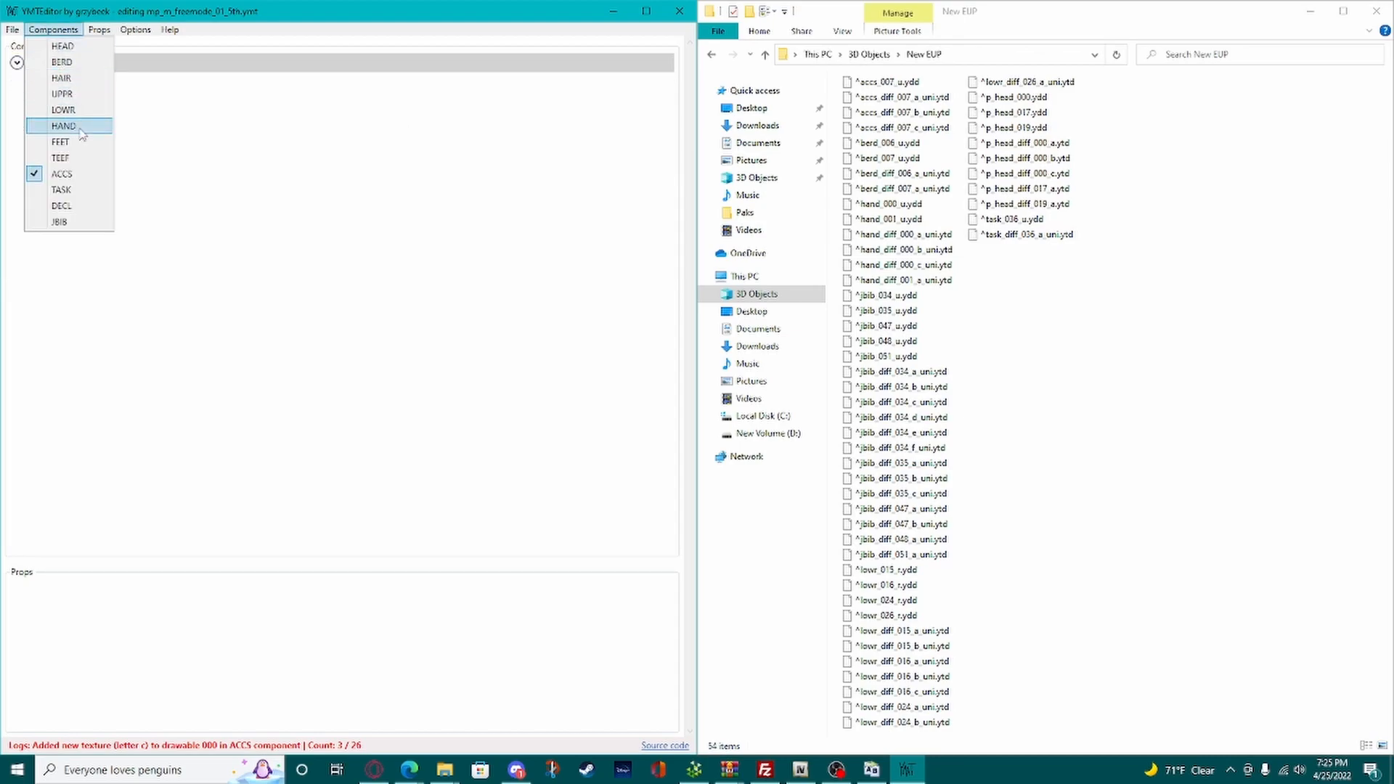
left_click(79, 64)
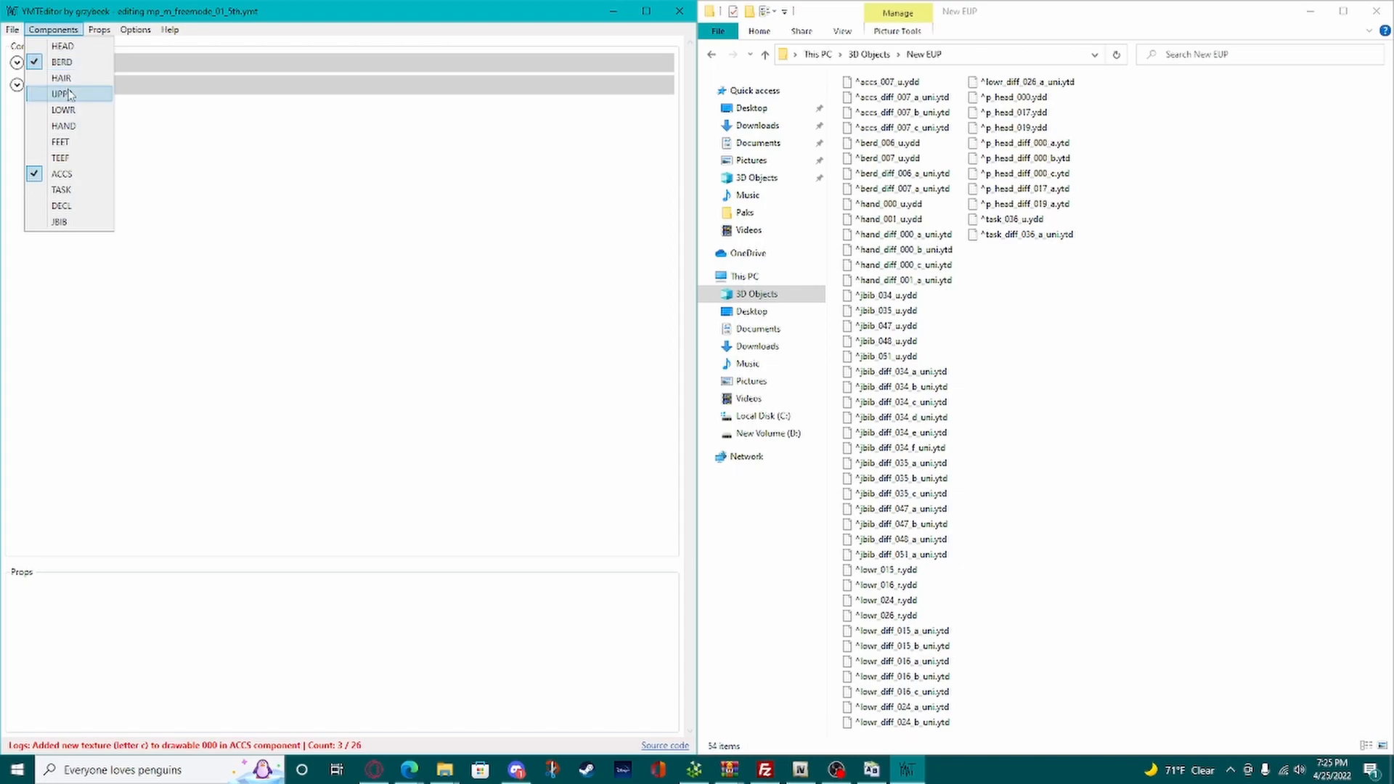
left_click(103, 192)
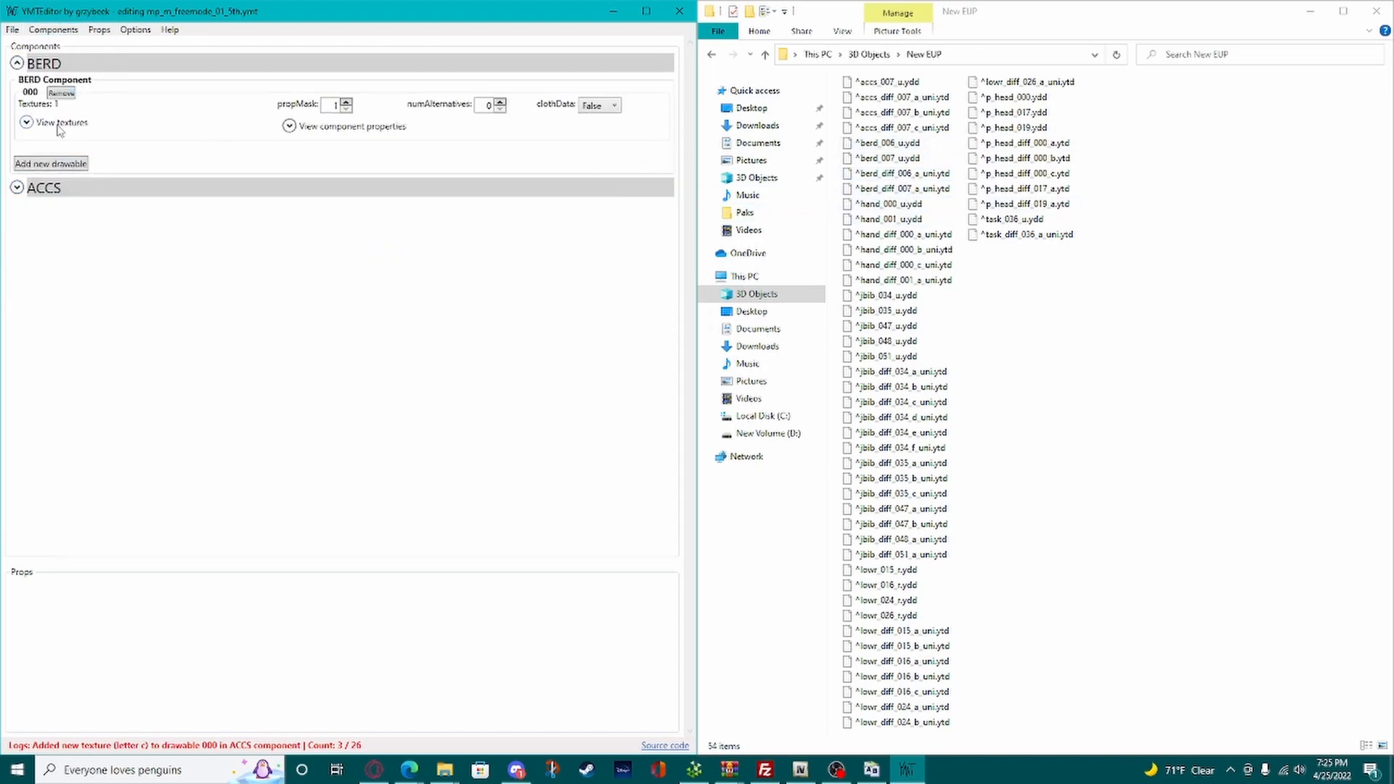
left_click(65, 164)
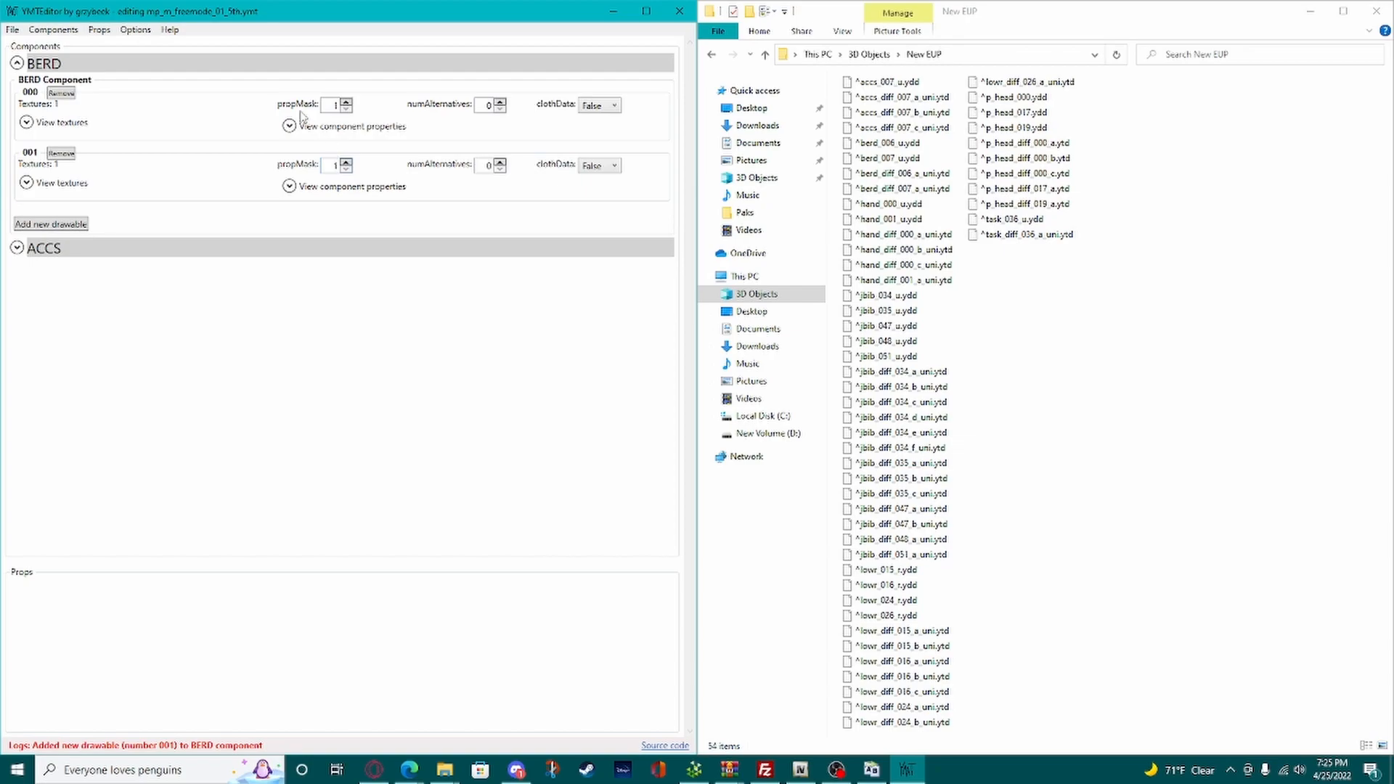
left_click(16, 63)
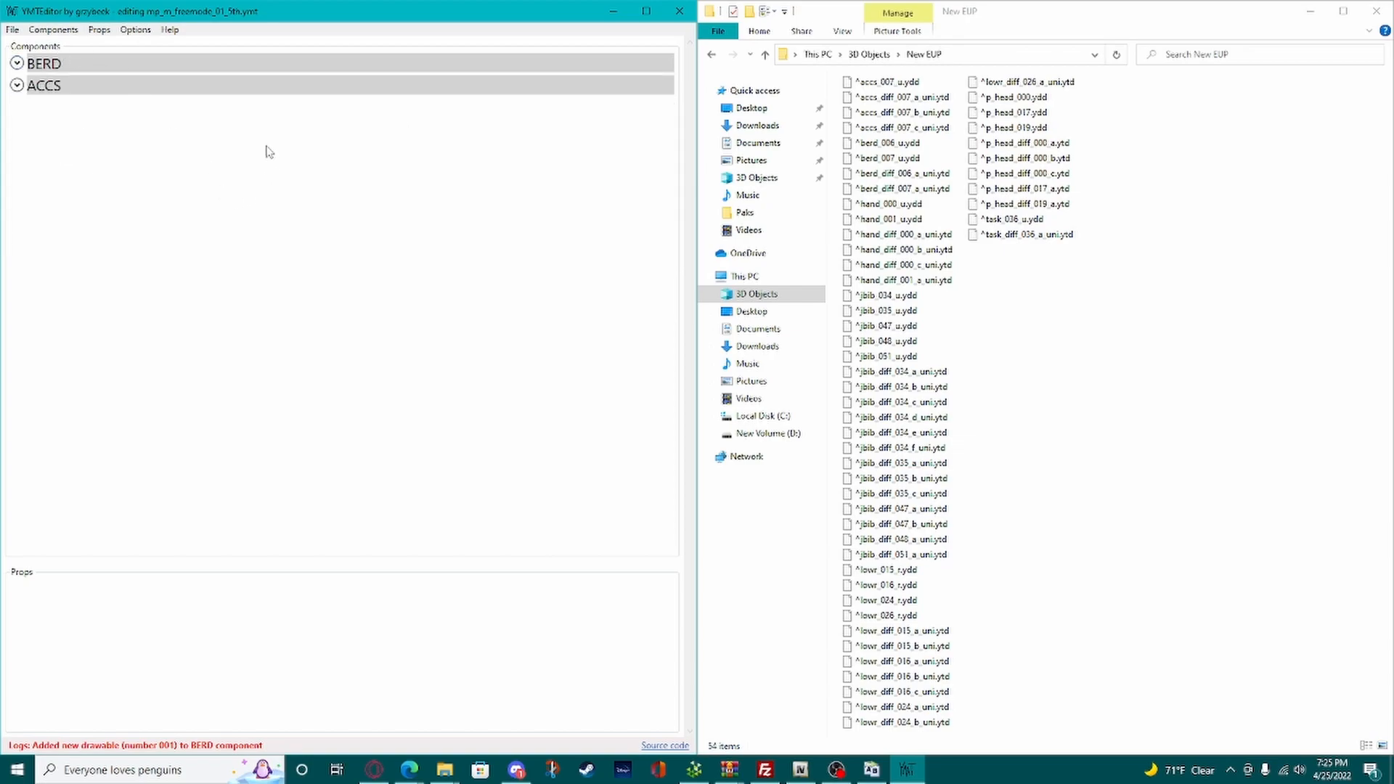
Step: Add the HAND component with a second drawable, give drawable 000 two more textures with texID 0 (_uni), and collapse the component
left_click(53, 29)
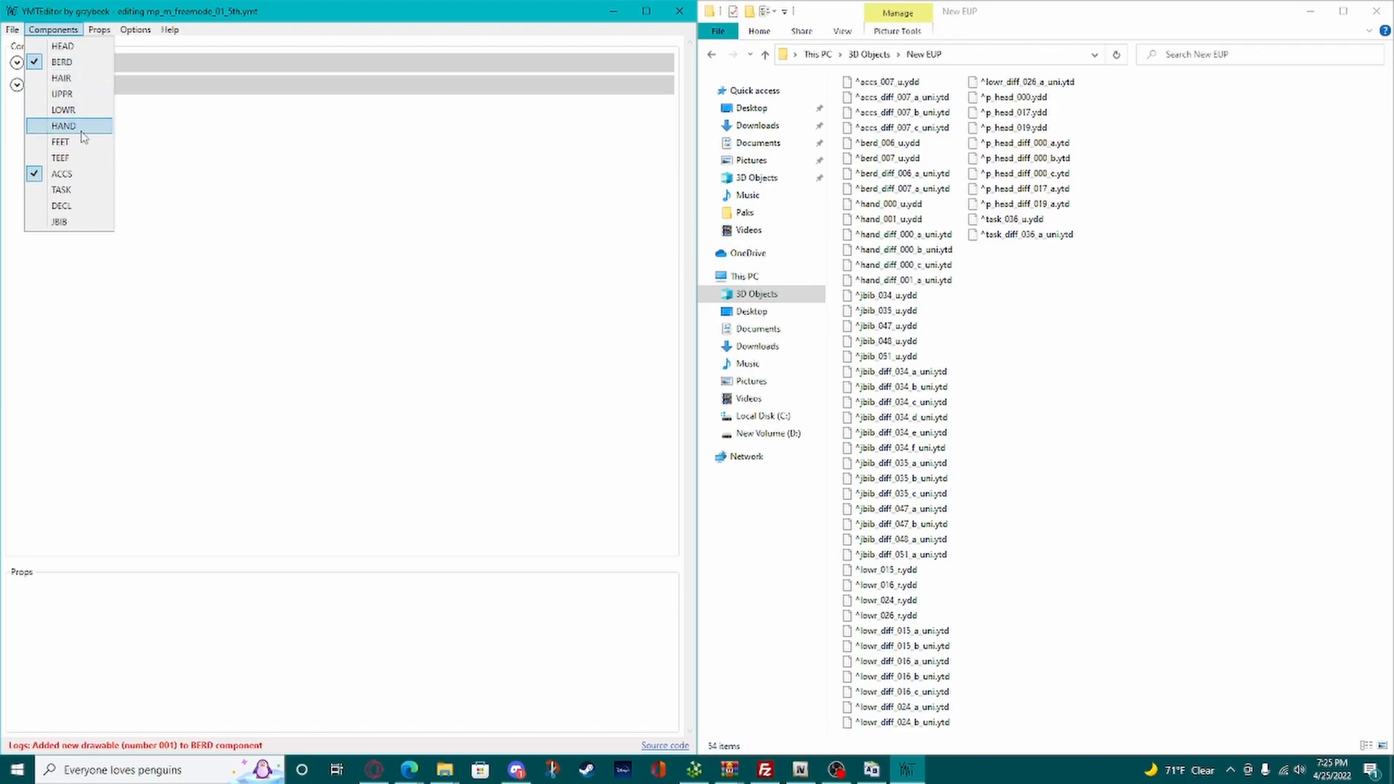
left_click(63, 125)
left_click(114, 94)
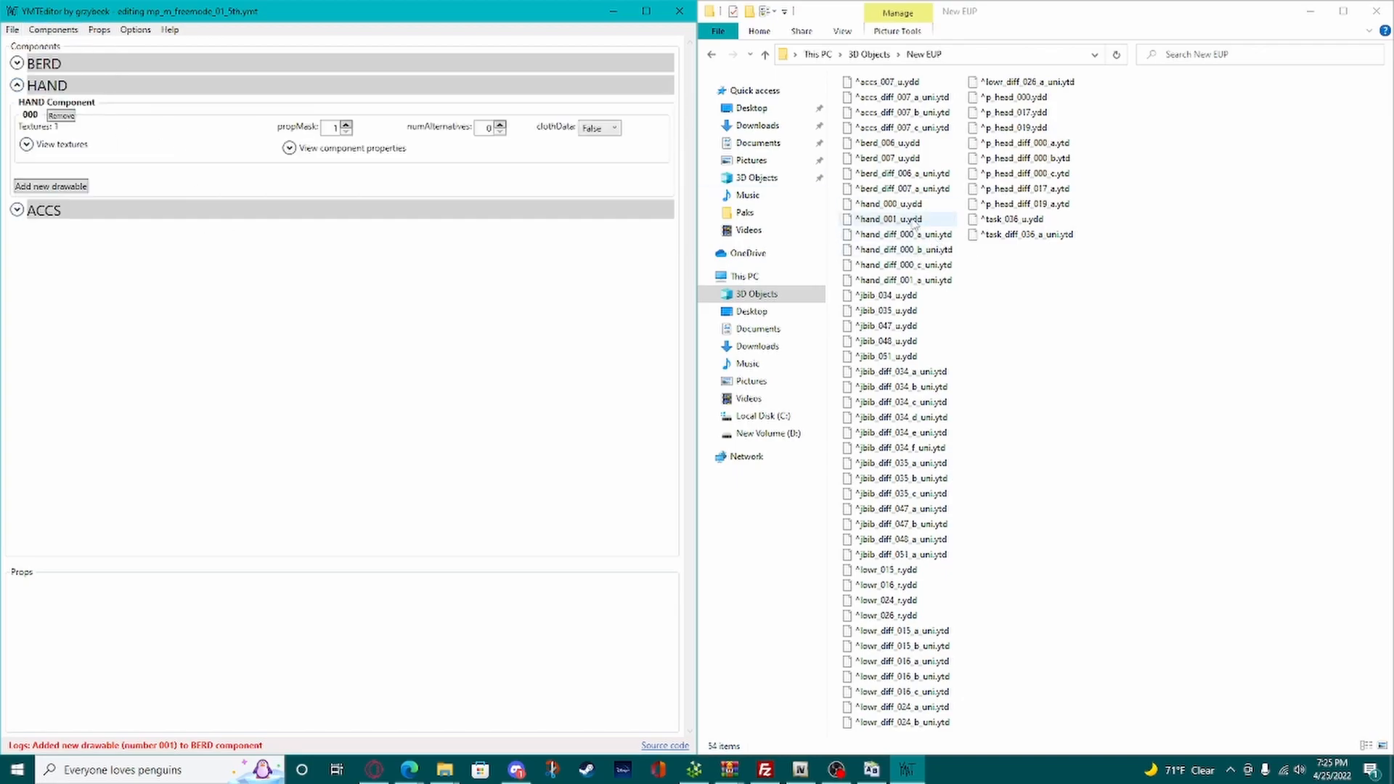
left_click(49, 187)
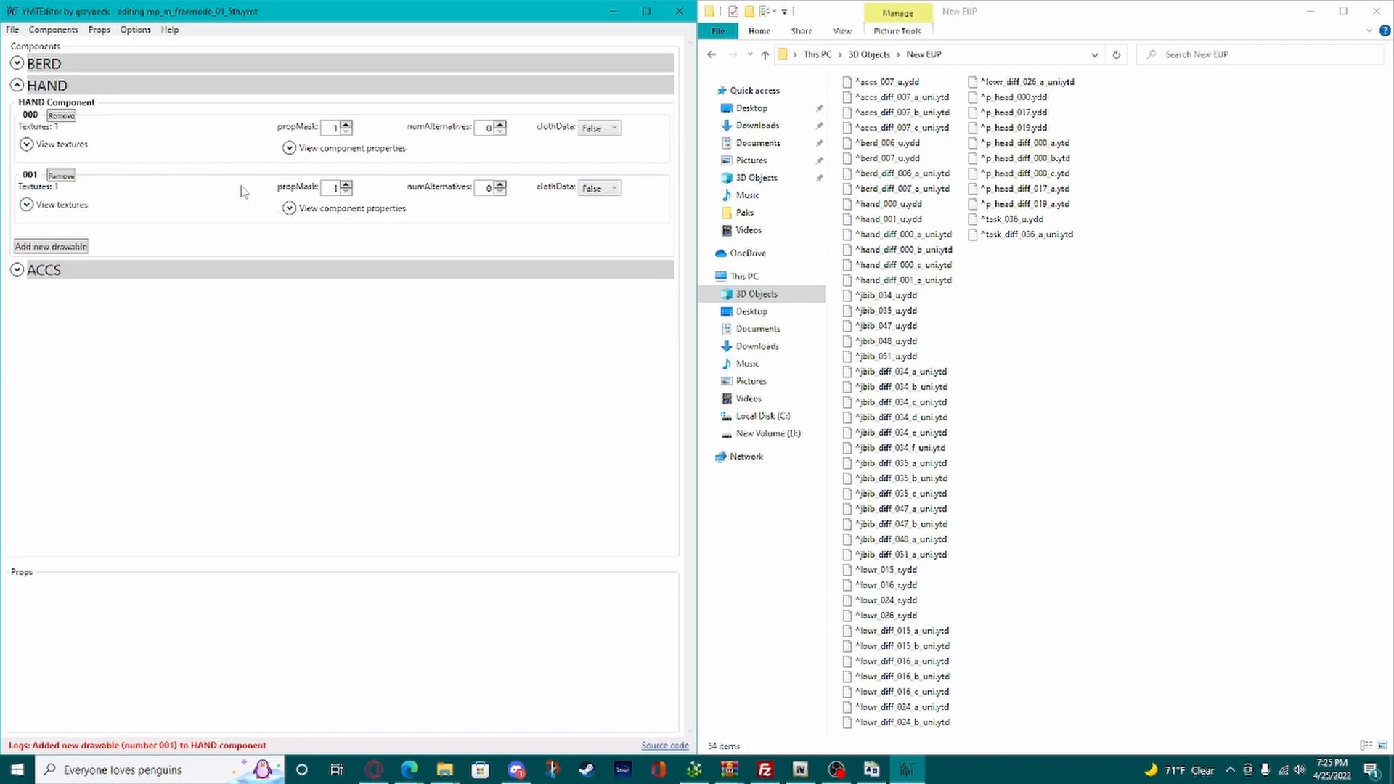
left_click(62, 146)
left_click(67, 165)
left_click(68, 165)
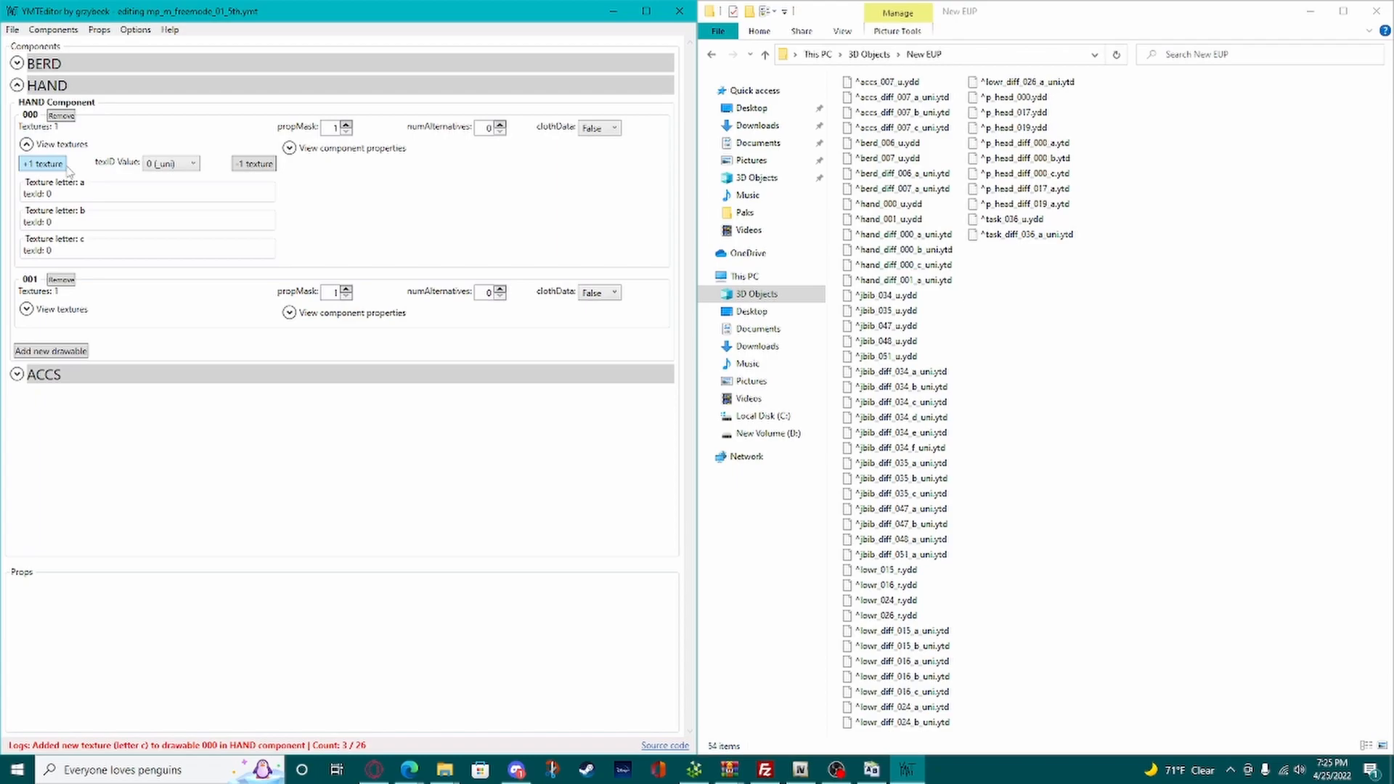
left_click(48, 86)
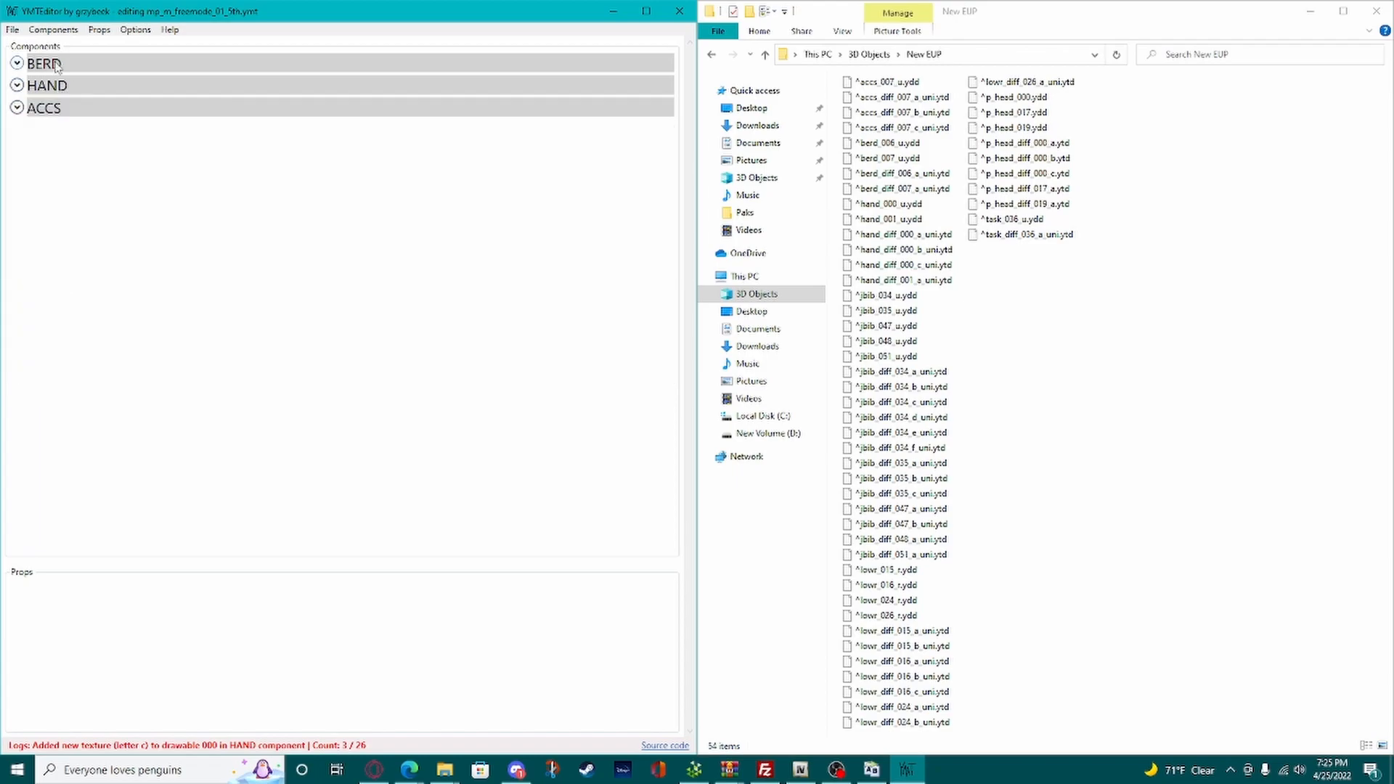
Step: Add the JBIB component with five drawables and give drawable 000 textures a to f with texID 0 (_uni)
left_click(53, 30)
left_click(67, 222)
left_click(259, 259)
left_click(48, 131)
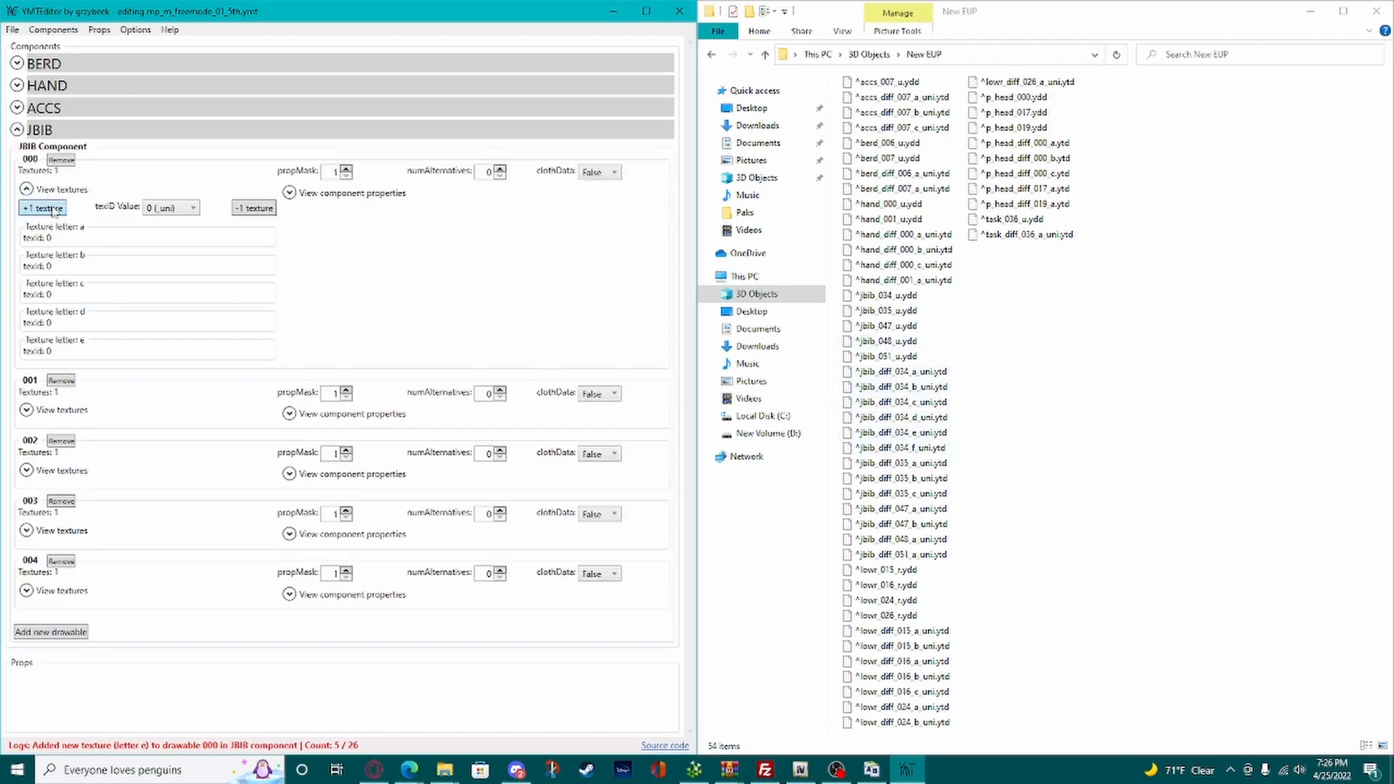
left_click(53, 210)
left_click(58, 190)
Step: Give JBIB drawable 001 two more textures and drawable 002 one more, and collapse the component
left_click(60, 250)
left_click(53, 268)
left_click(53, 269)
left_click(60, 250)
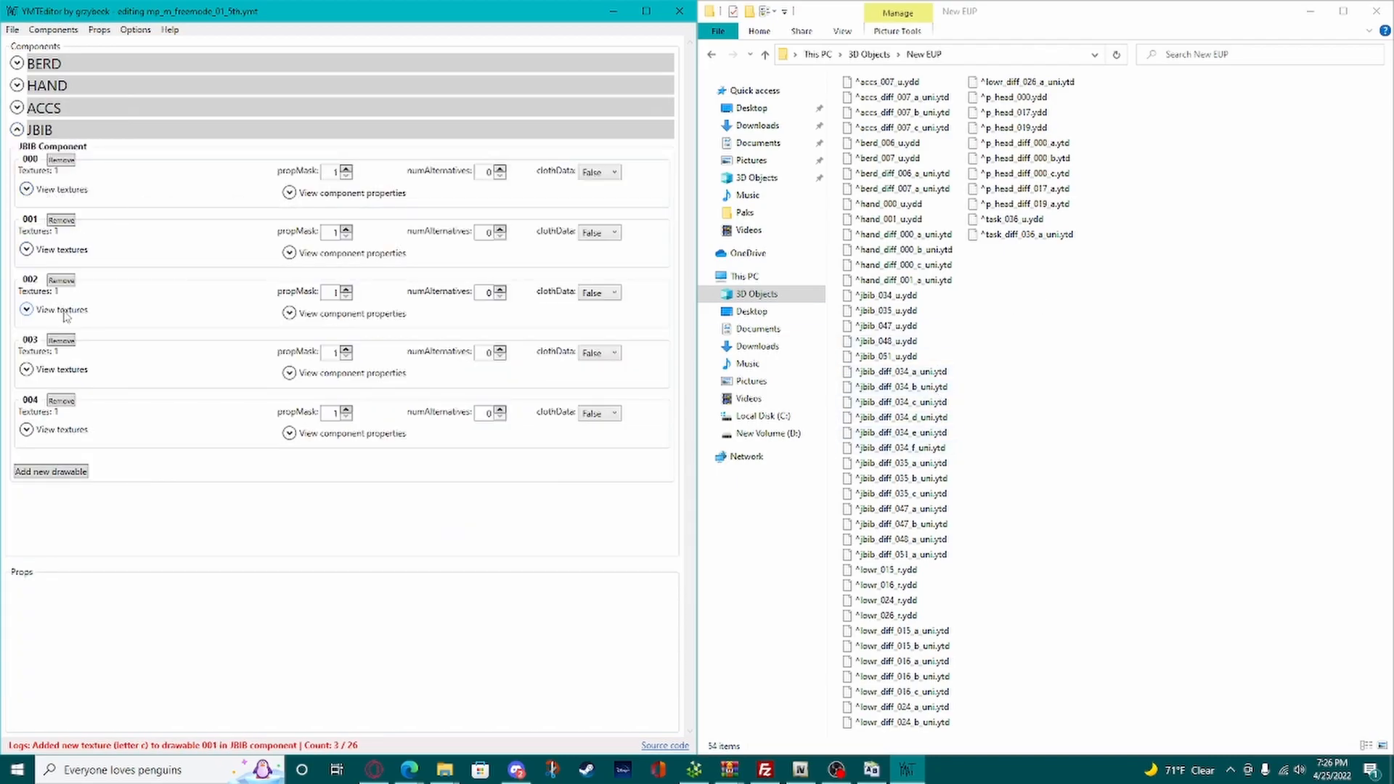
left_click(62, 311)
left_click(52, 329)
left_click(48, 130)
Step: Add the LOWR component and extend it to four drawables, 000 to 003
left_click(55, 29)
left_click(66, 110)
left_click(373, 355)
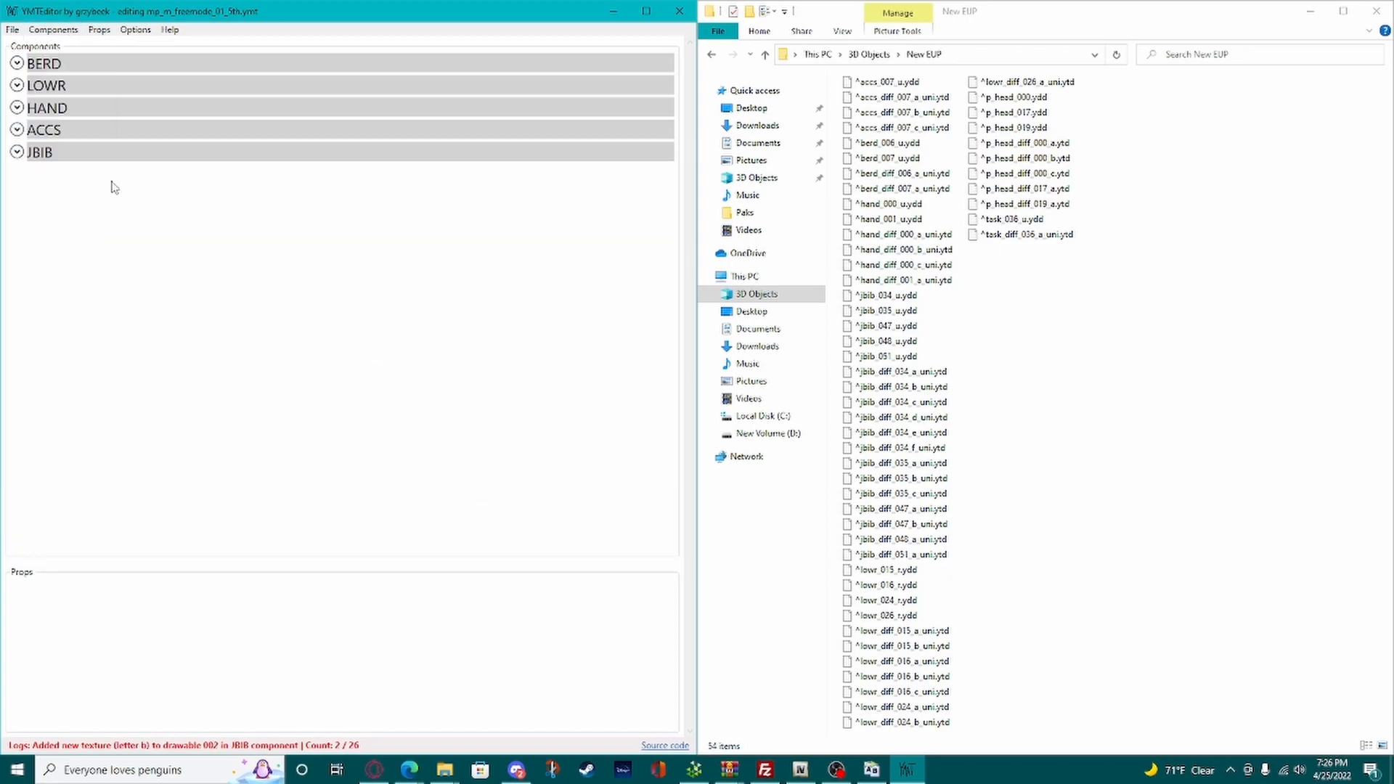
left_click(47, 85)
left_click(52, 186)
left_click(56, 246)
left_click(59, 306)
Step: Add one texture to LOWR drawable 000, two to drawable 001 and one to drawable 002, and collapse the component
left_click(54, 144)
left_click(42, 164)
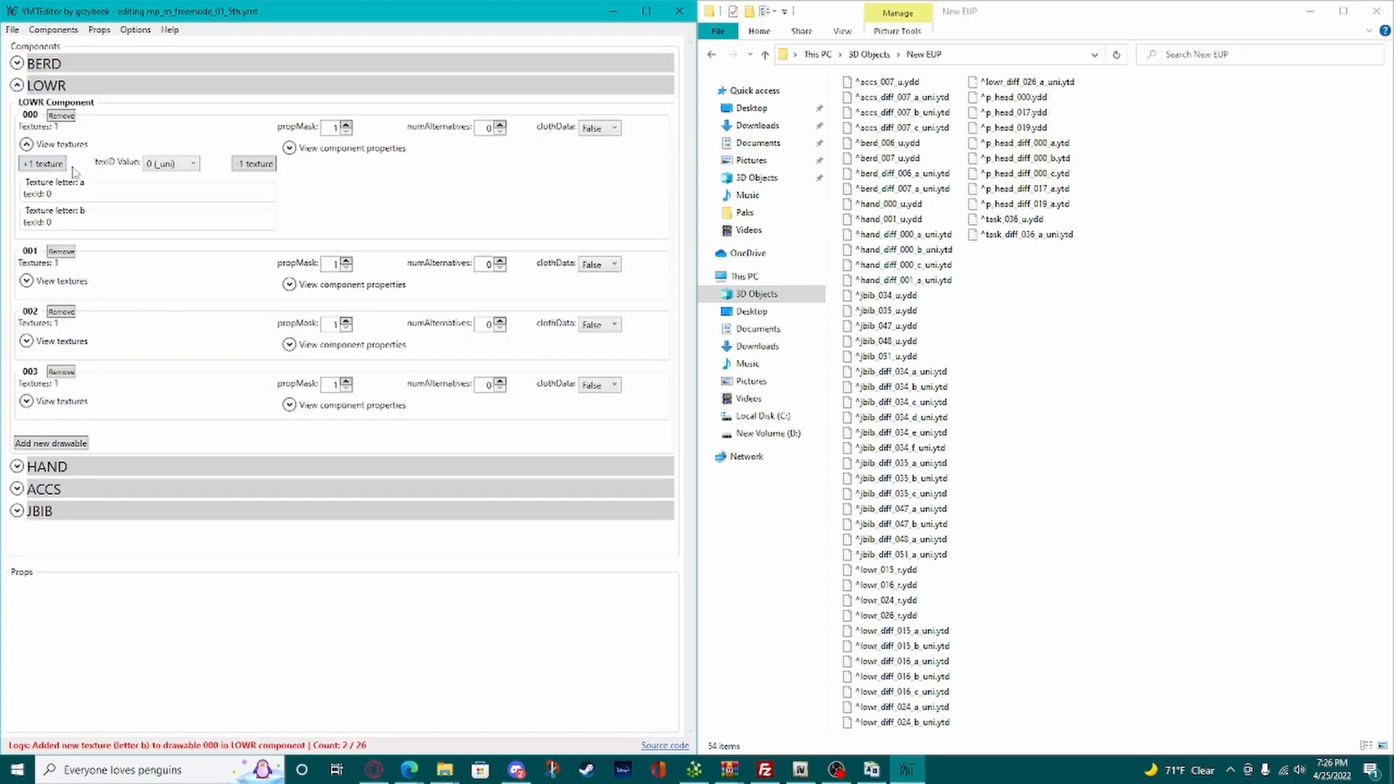
left_click(54, 281)
left_click(42, 300)
left_click(45, 299)
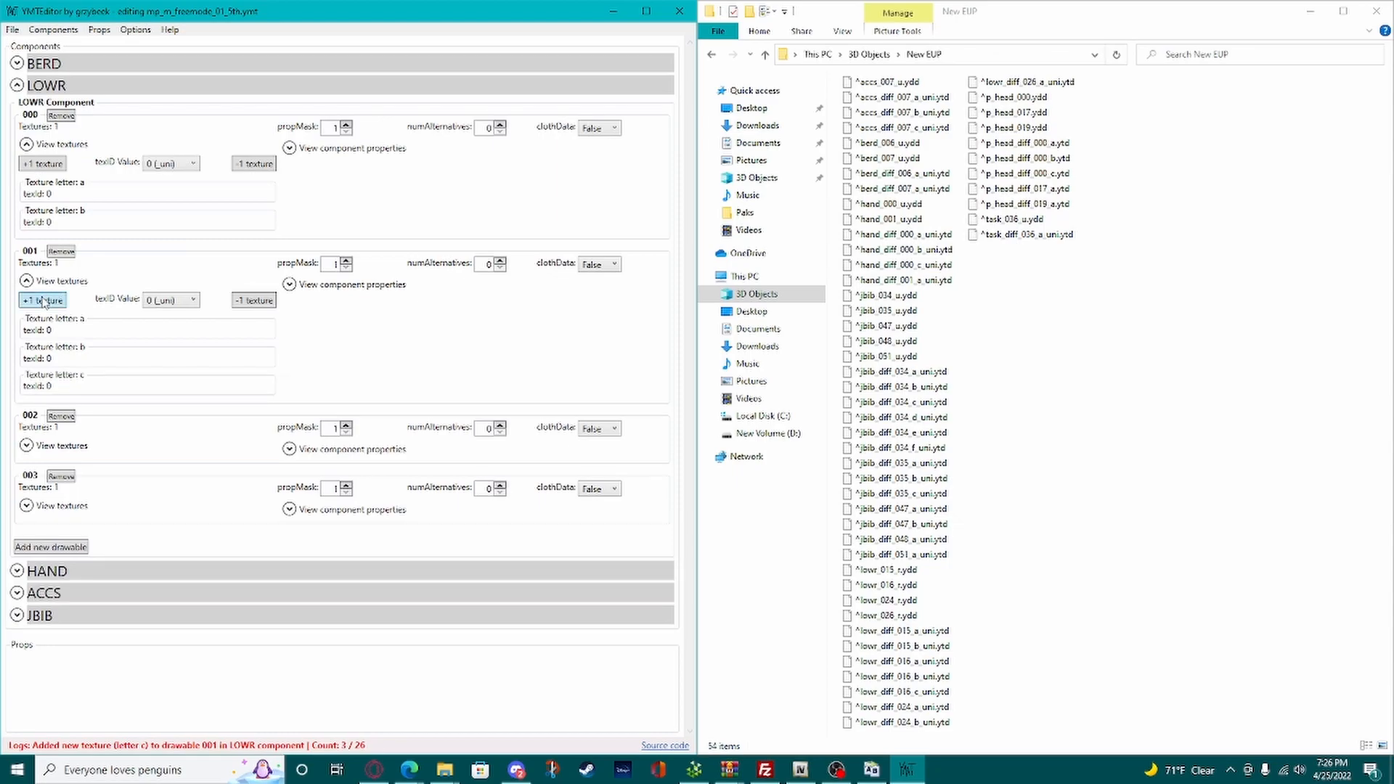
left_click(52, 444)
left_click(48, 464)
left_click(55, 86)
Step: Add the TASK component with its single default drawable and keep it collapsed
left_click(53, 29)
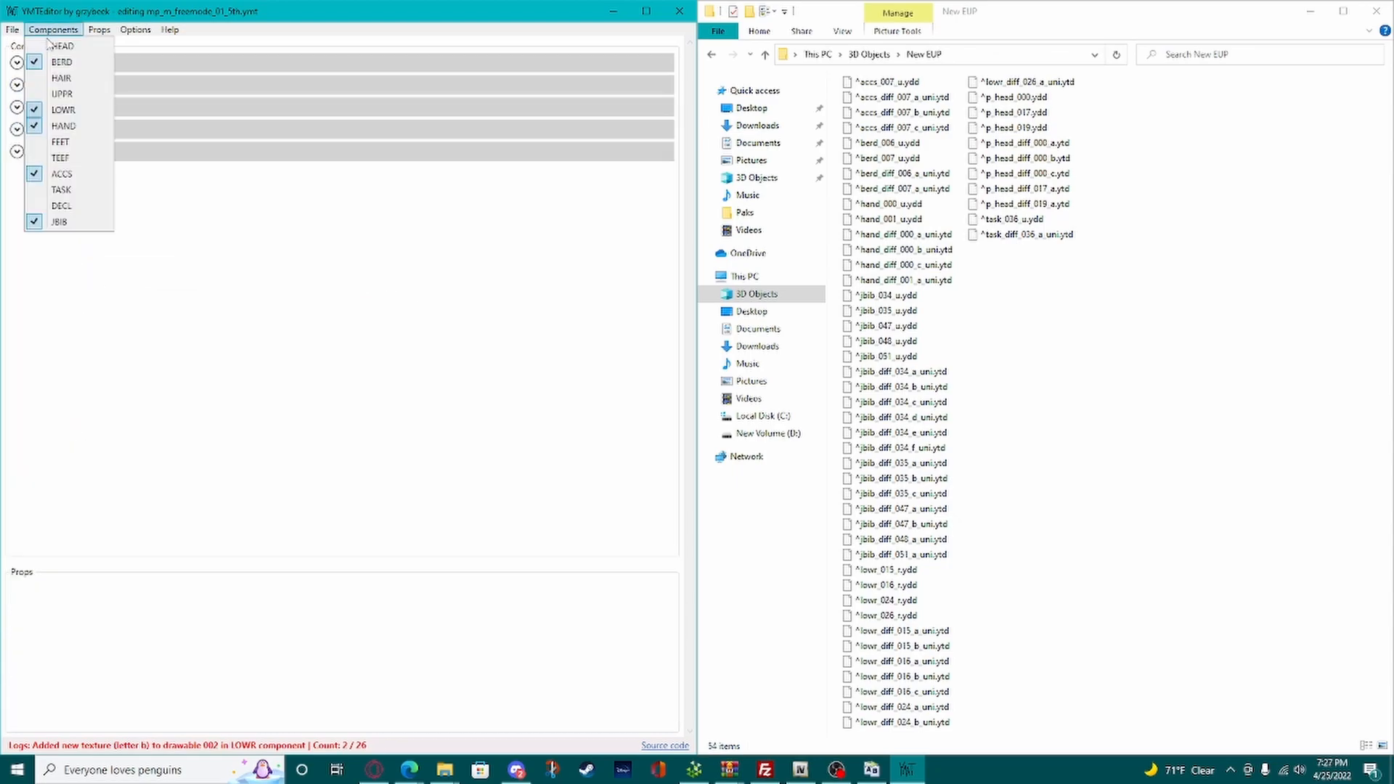
left_click(43, 187)
left_click(80, 159)
left_click(80, 158)
left_click(80, 158)
Step: Examine the p_head model and texture files in the New EUP folder
left_click(1076, 200)
left_click_drag(1102, 205, 967, 91)
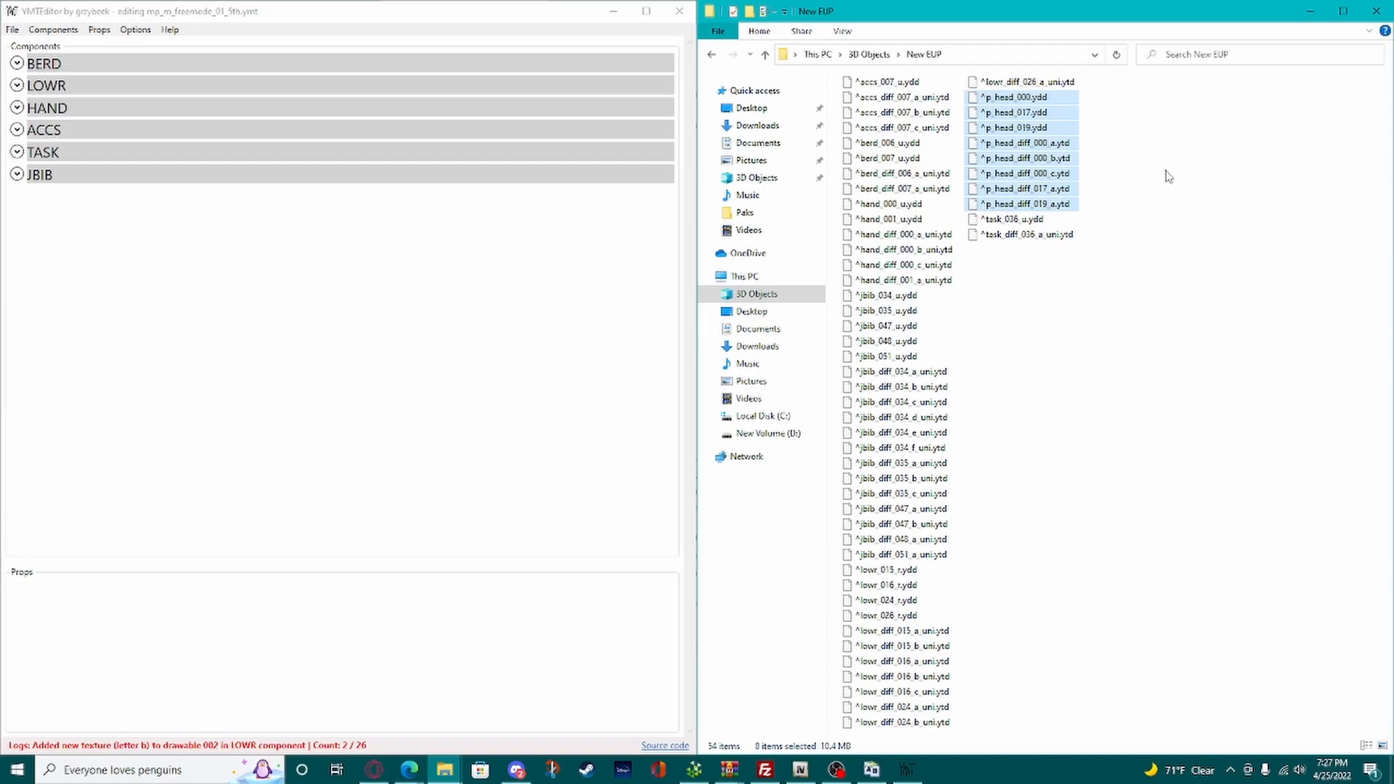
left_click(1165, 196)
left_click_drag(1152, 220, 1012, 145)
left_click_drag(1133, 210, 998, 98)
left_click(1231, 201)
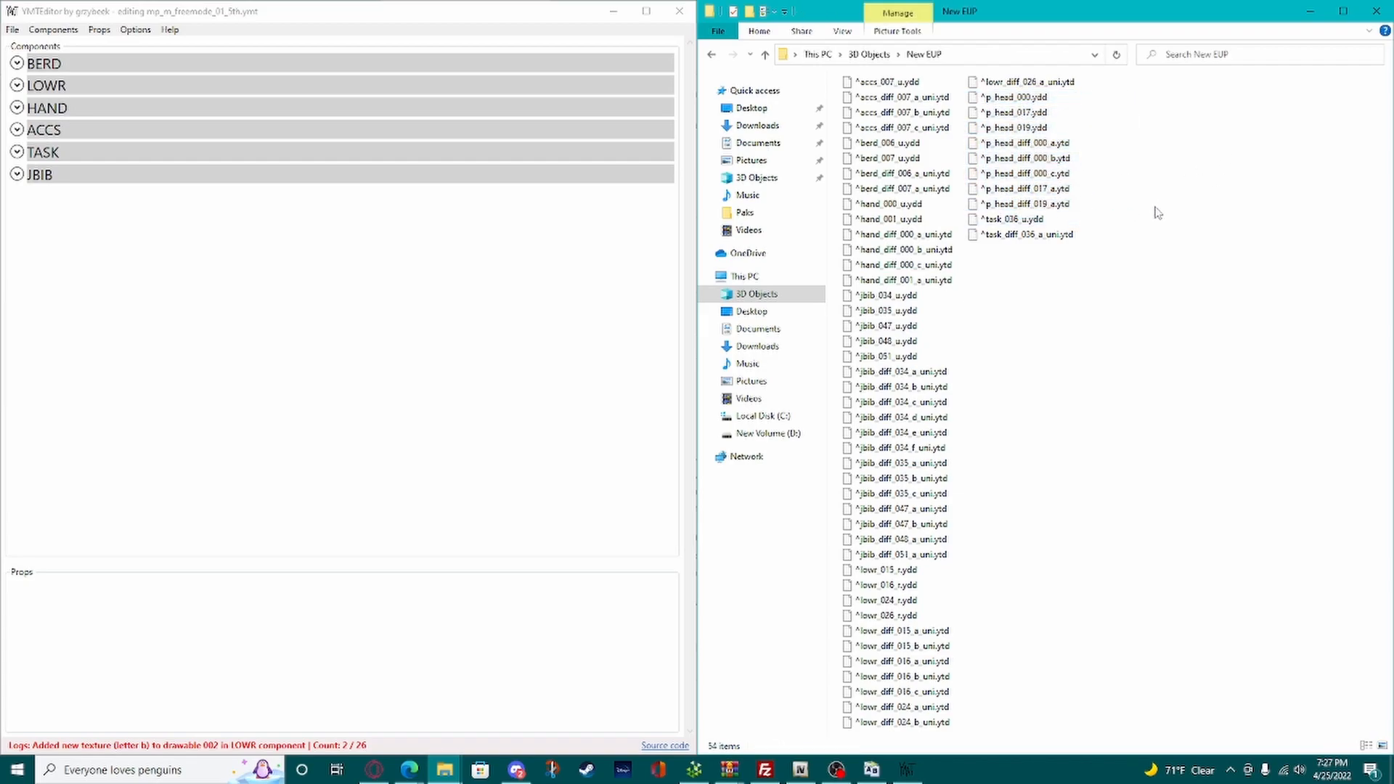
Step: Add the P_HEAD prop type and extend it to three props, 000 to 002
left_click(100, 30)
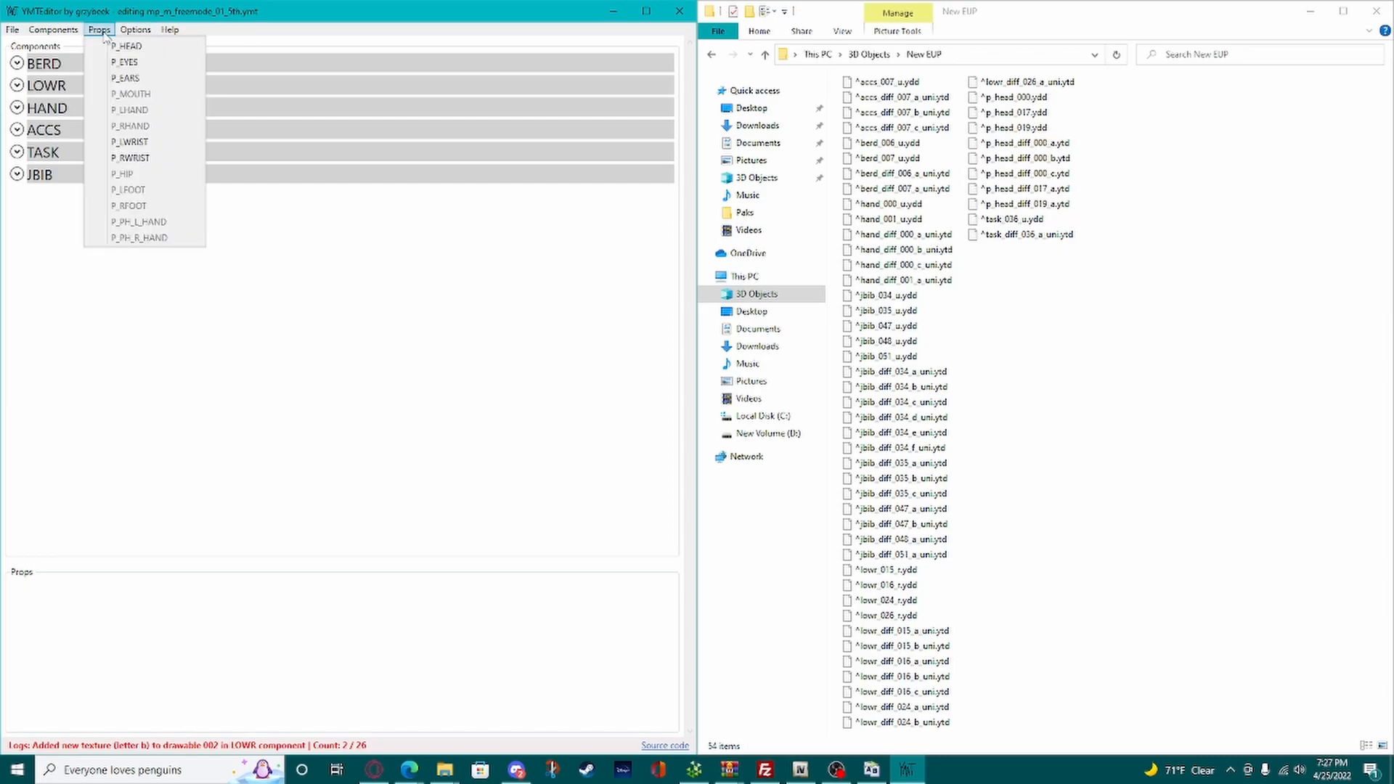
left_click(123, 47)
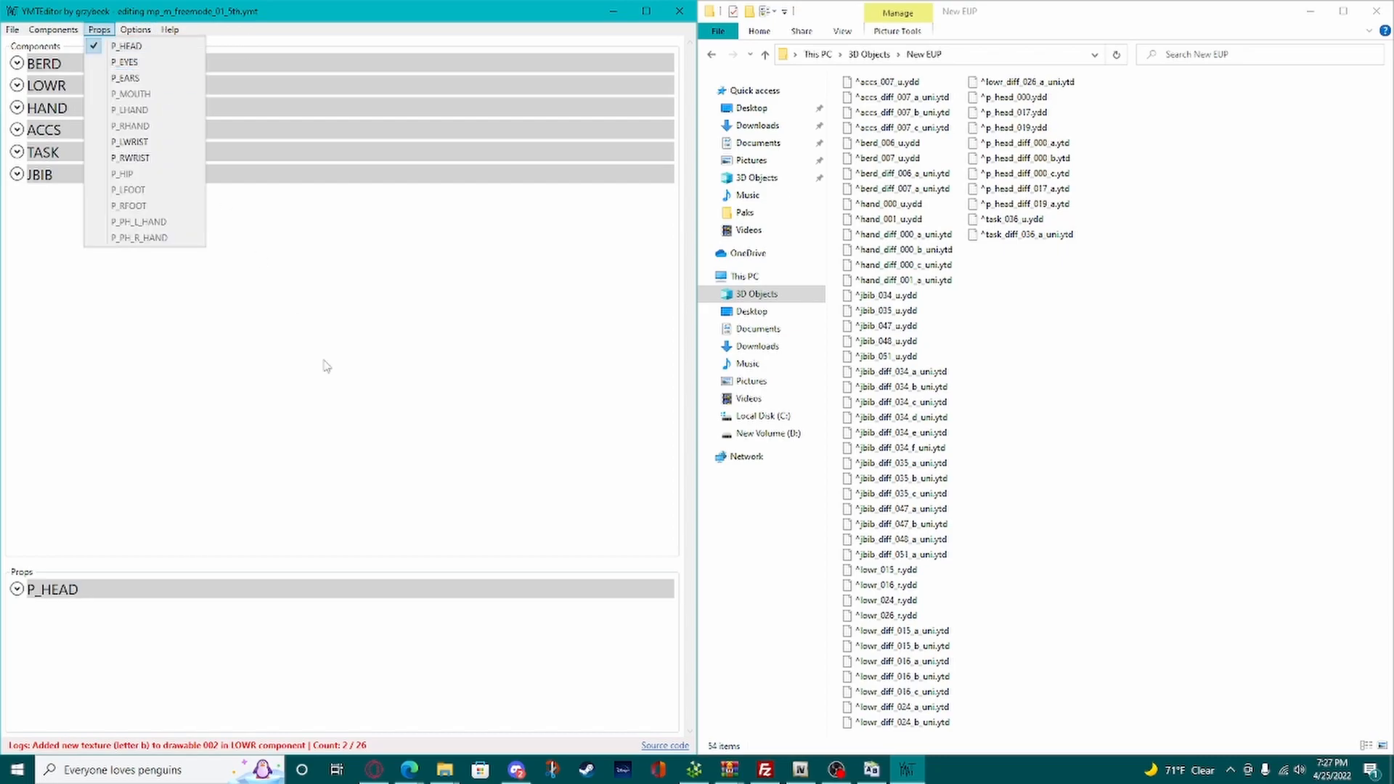
left_click(193, 595)
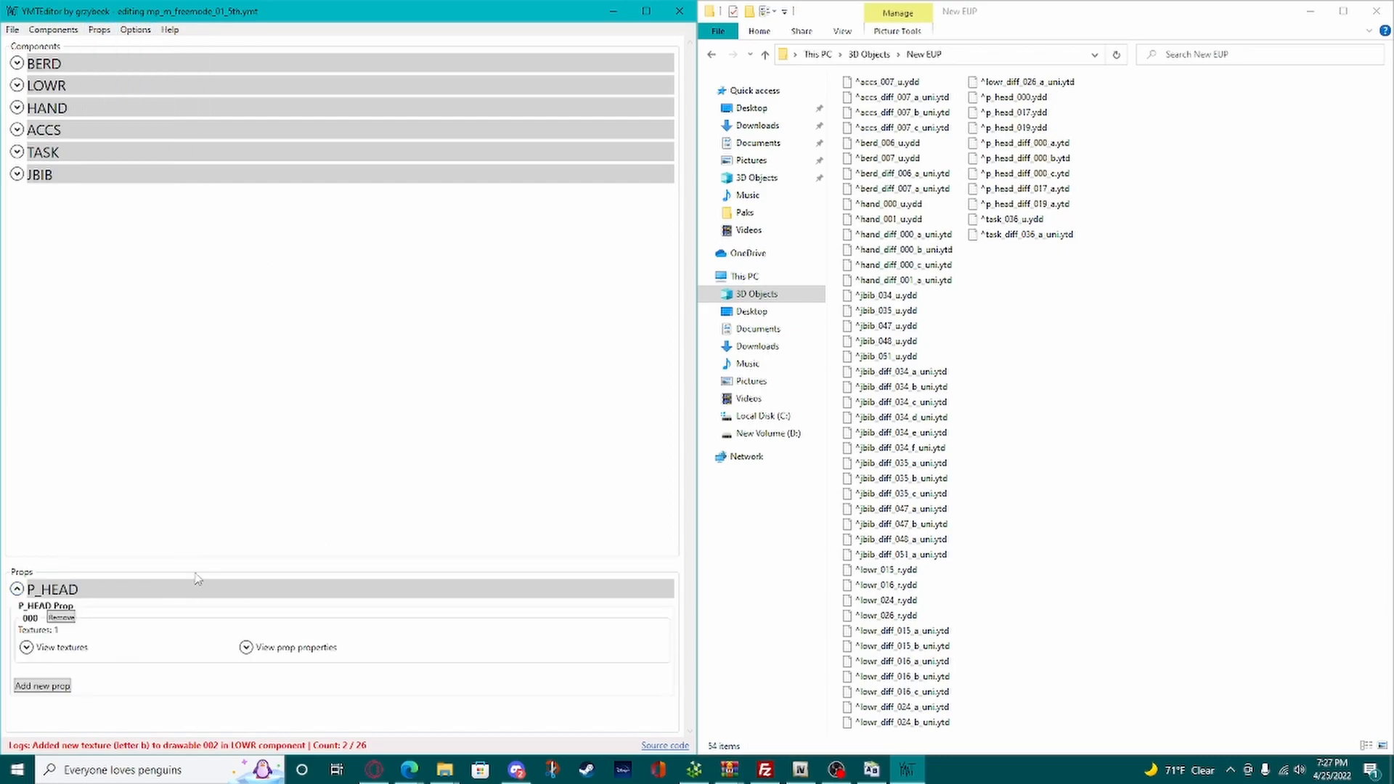
left_click(40, 687)
left_click(44, 716)
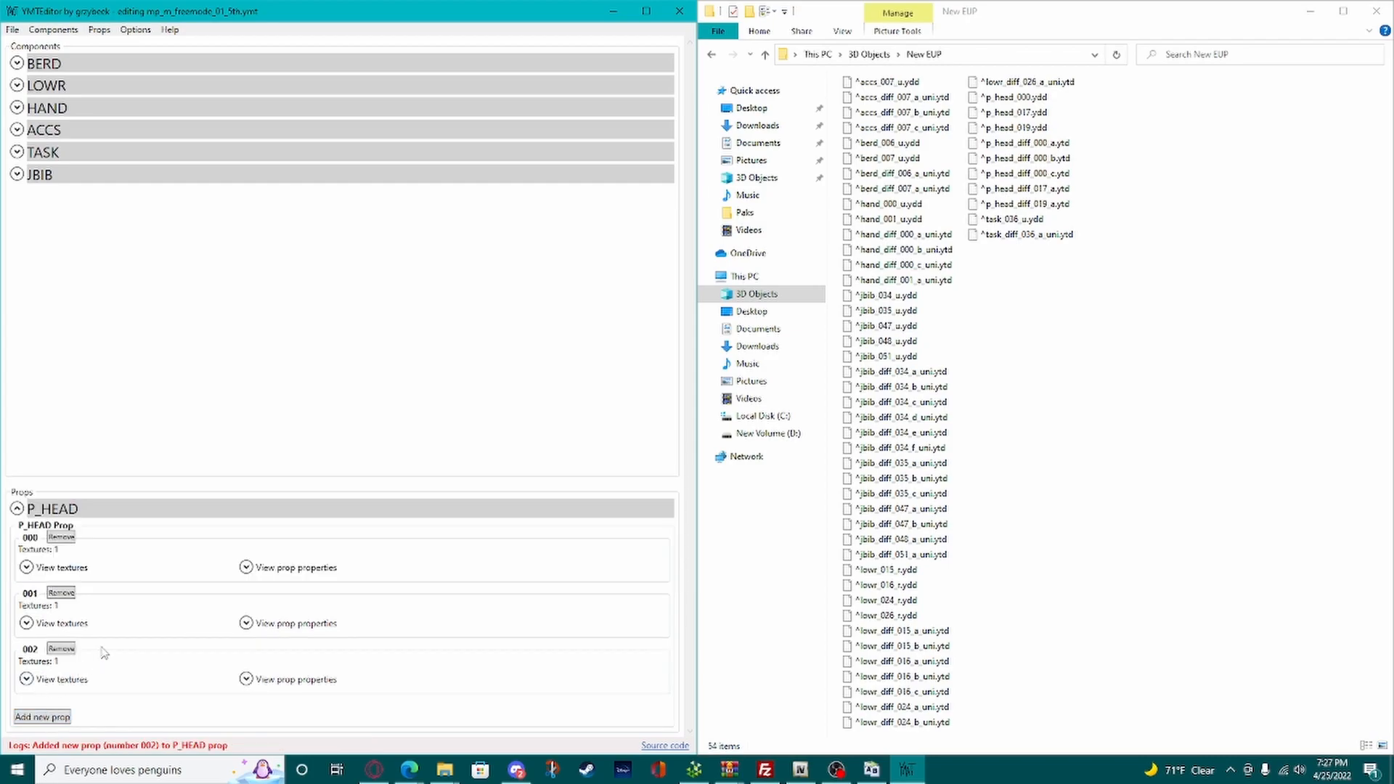
Step: Give P_HEAD prop 000 two more textures, b and c, and collapse its texture list
left_click(79, 572)
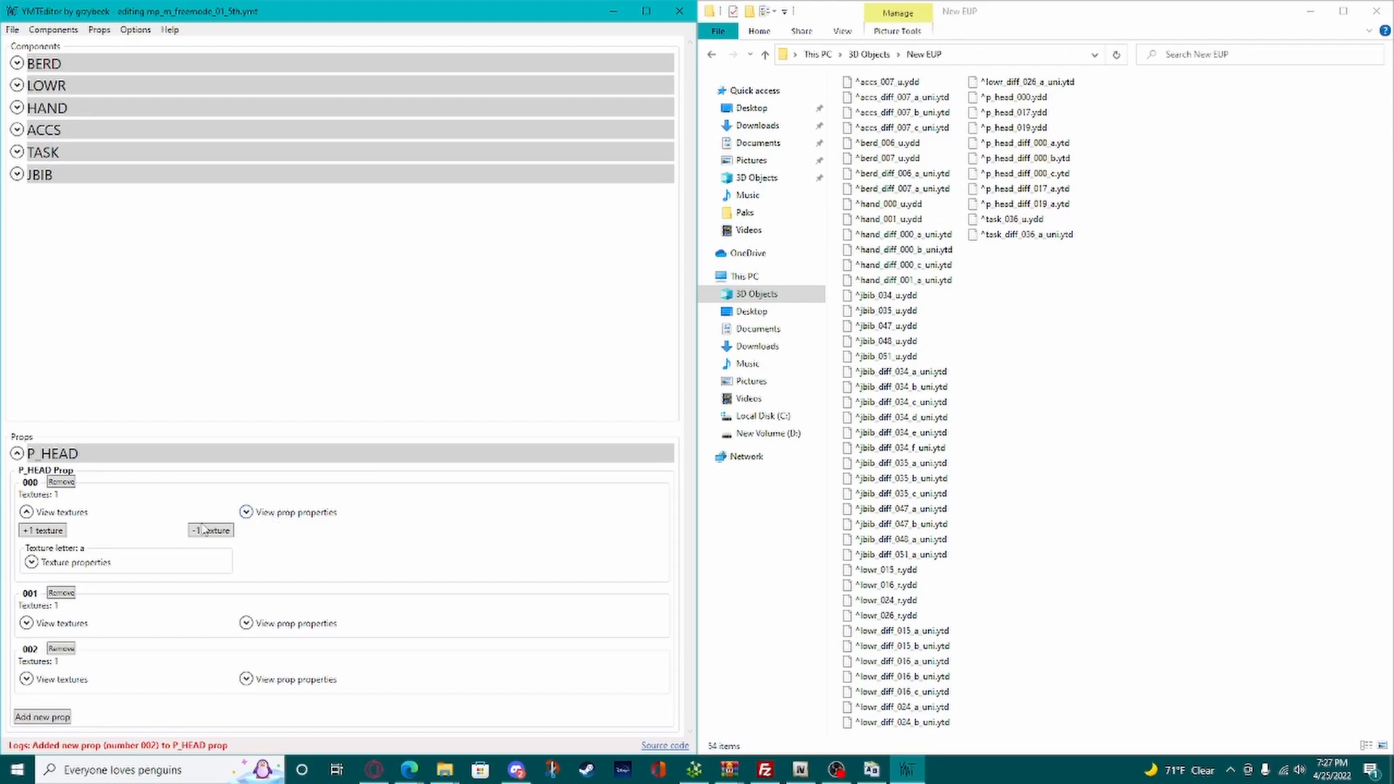
left_click(58, 531)
left_click(78, 455)
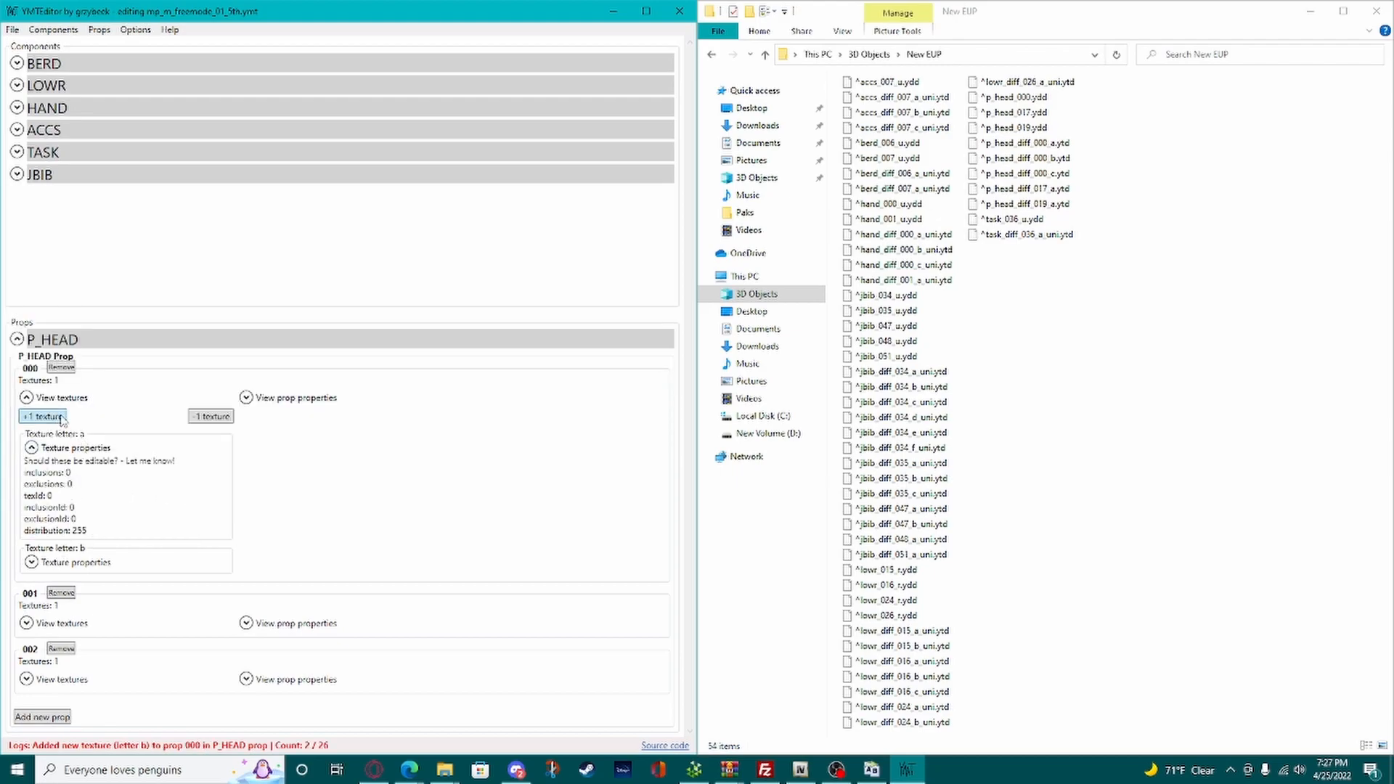
left_click(61, 418)
left_click(71, 413)
left_click(59, 448)
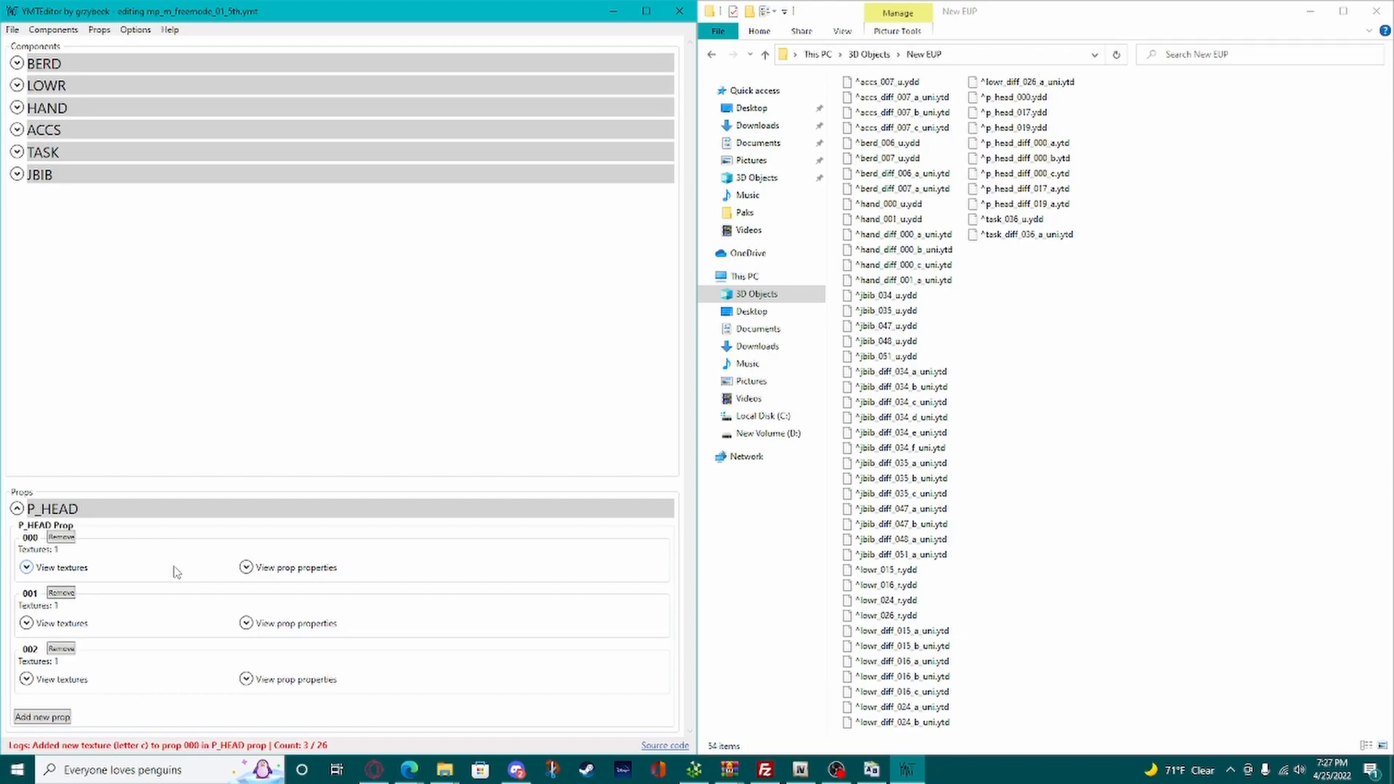
Step: Set the first ExpressionMods value of P_HEAD props 000, 001 and 002 to -0.5 and collapse P_HEAD
left_click(296, 574)
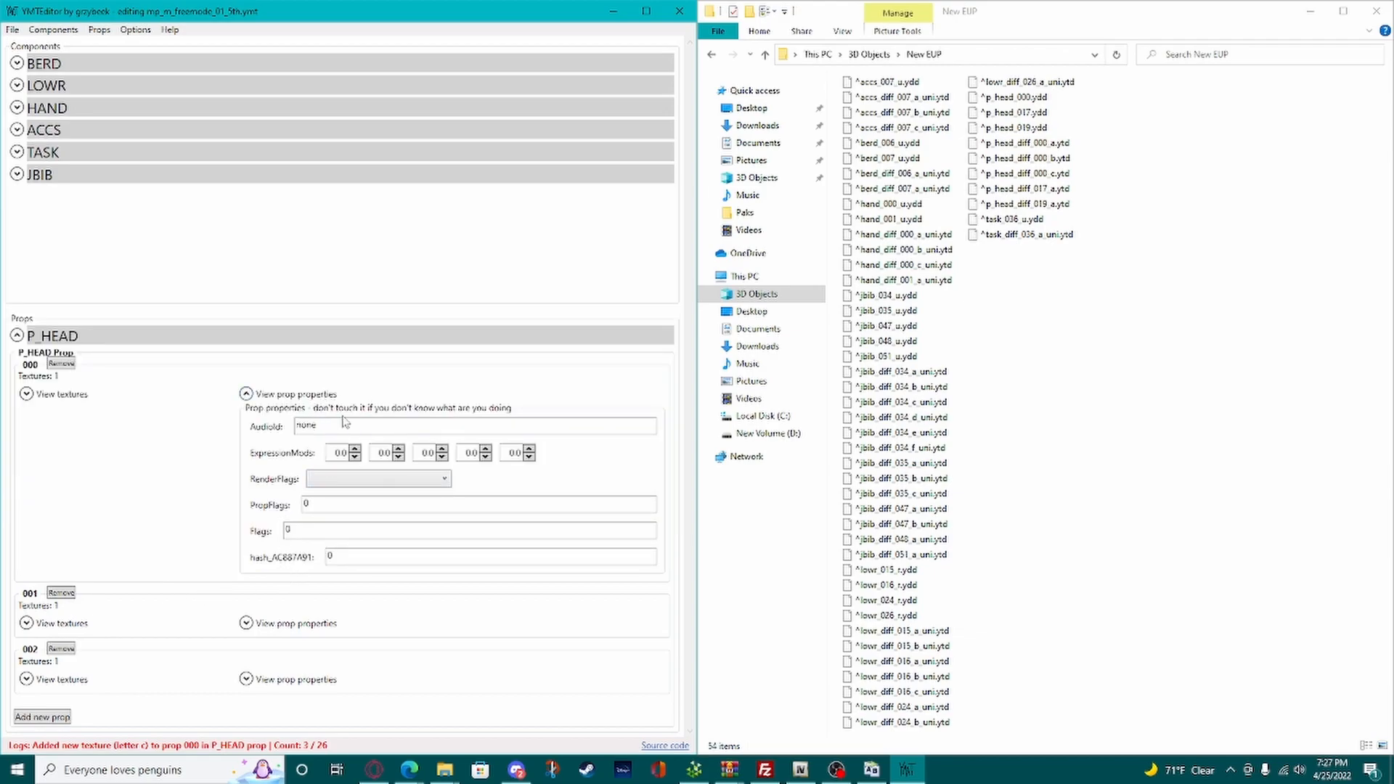
left_click(354, 457)
left_click(354, 457)
left_click(246, 623)
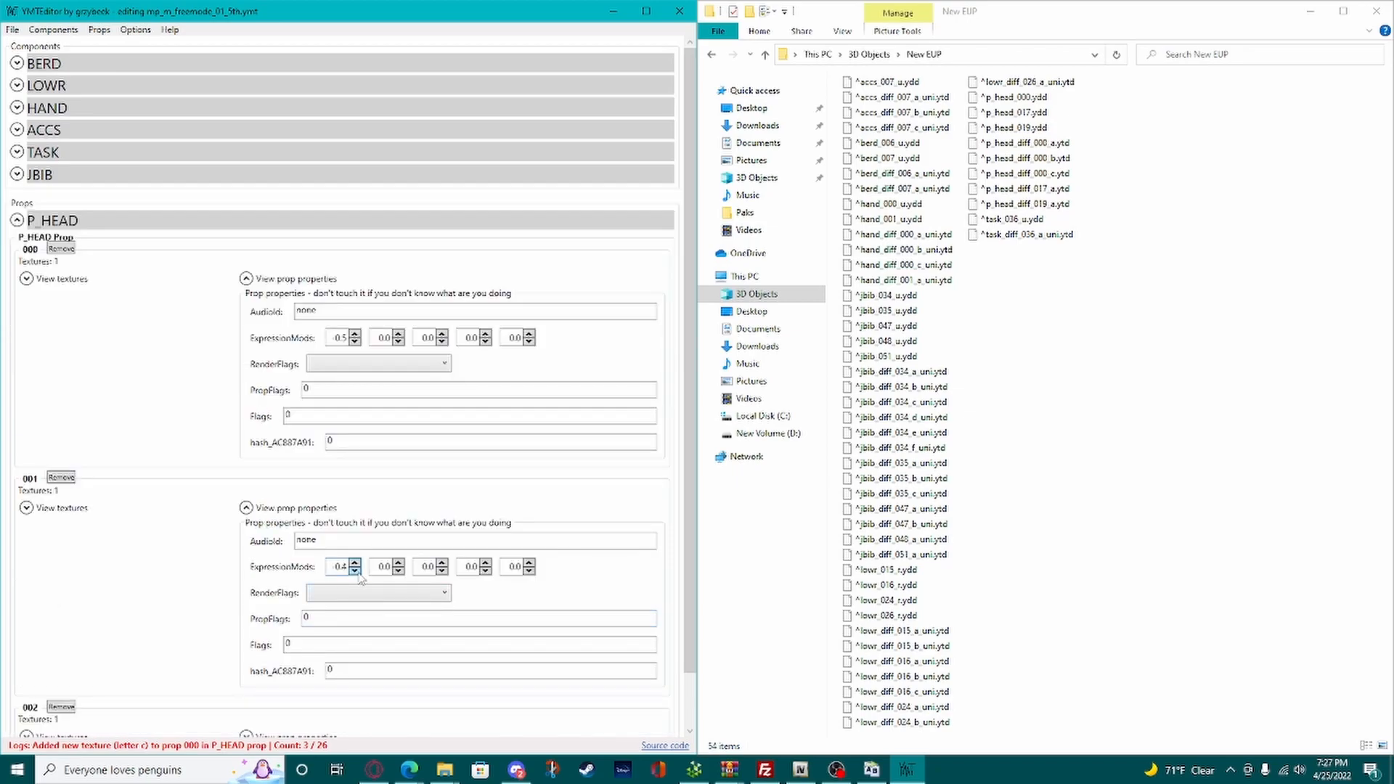
left_click(355, 572)
scroll(359, 577, "down", 2)
left_click(246, 678)
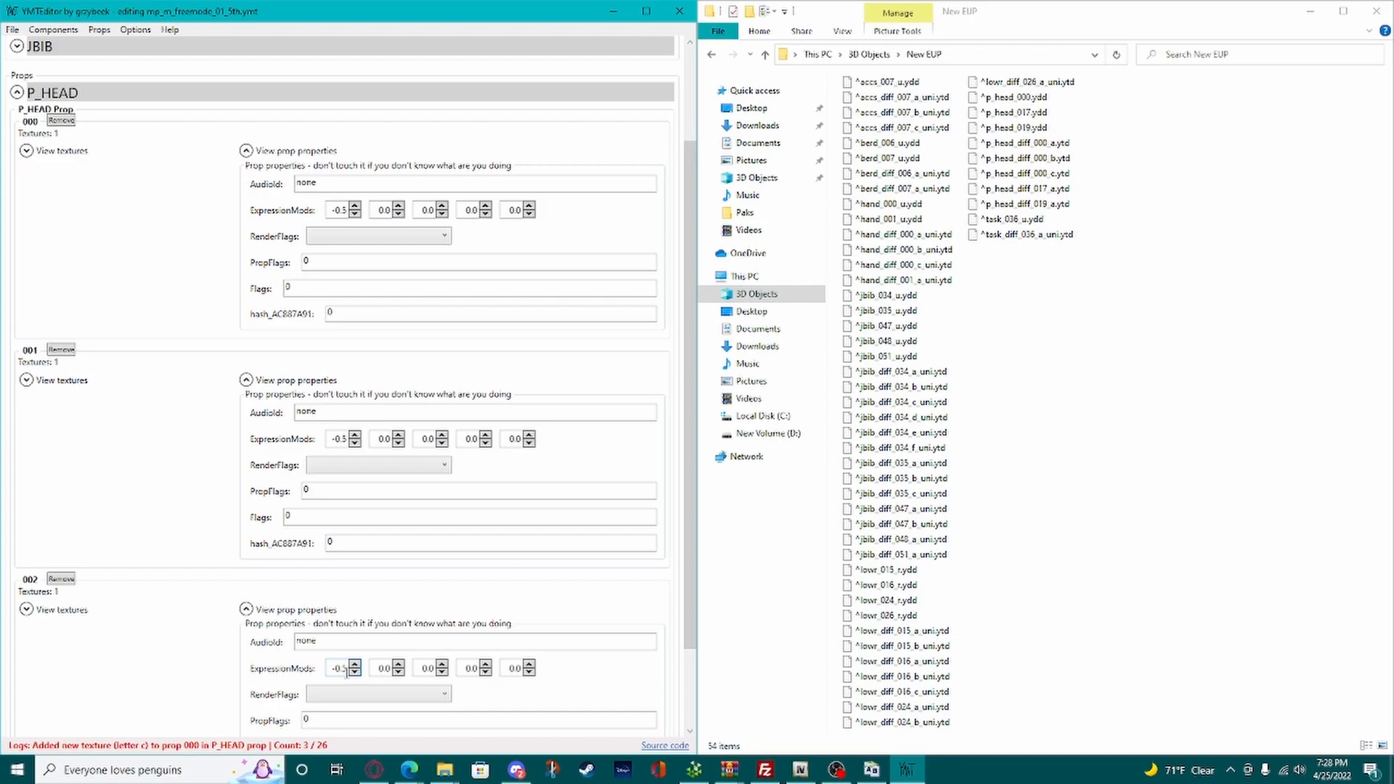
scroll(436, 436, "up", 3)
left_click(16, 218)
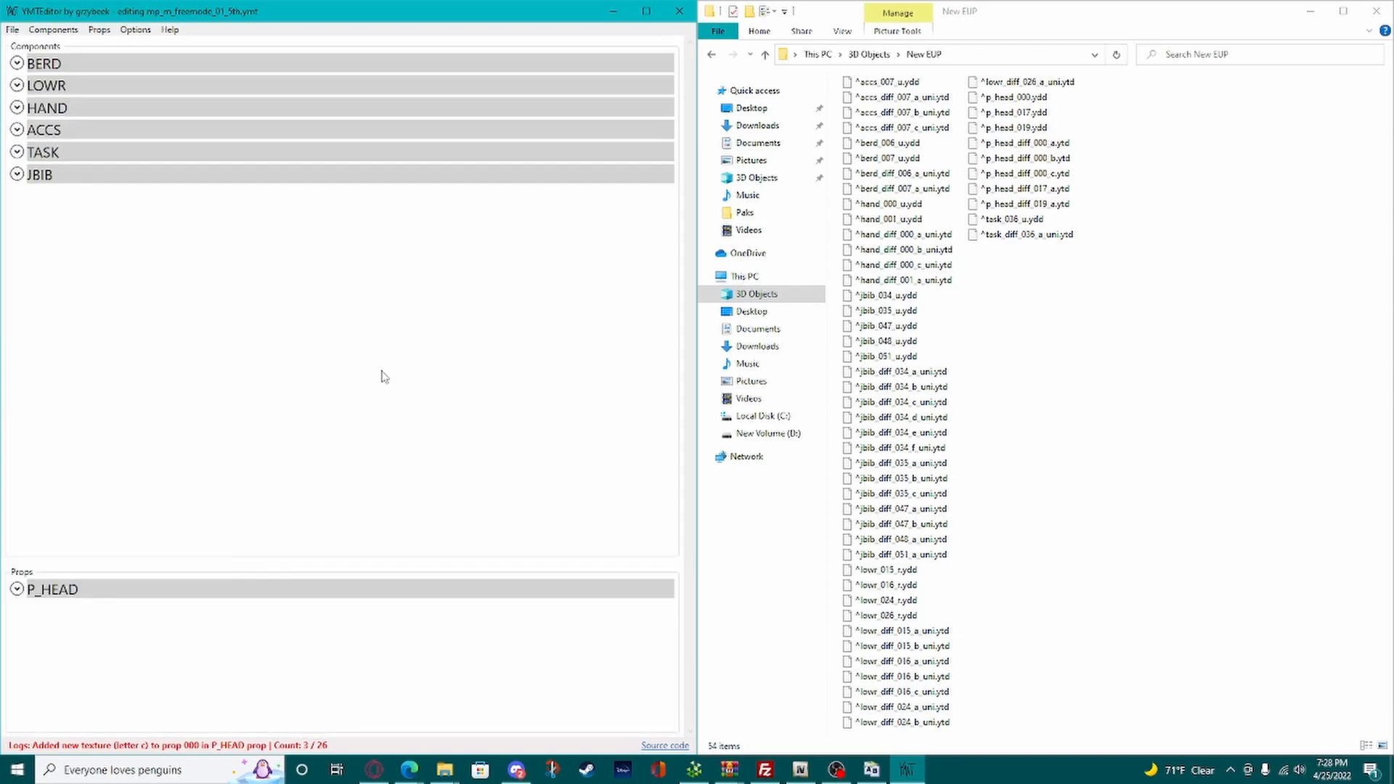
left_click(190, 592)
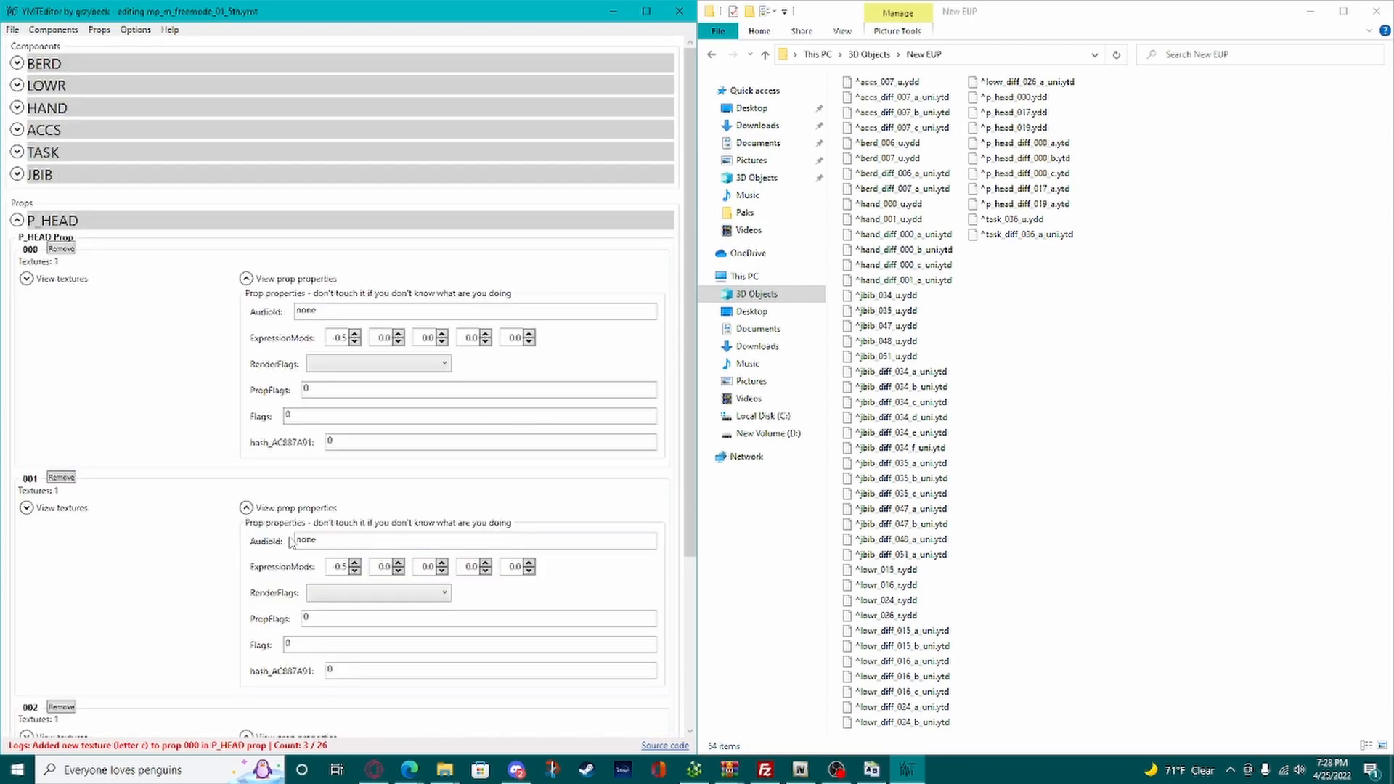
left_click(231, 223)
Step: Try texID 1 (_whi) and propMask 17 on JBIB drawable 000, restore texID 0 (_uni) and propMask 1, and collapse JBIB
left_click(75, 177)
left_click(301, 240)
left_click(297, 238)
left_click(28, 233)
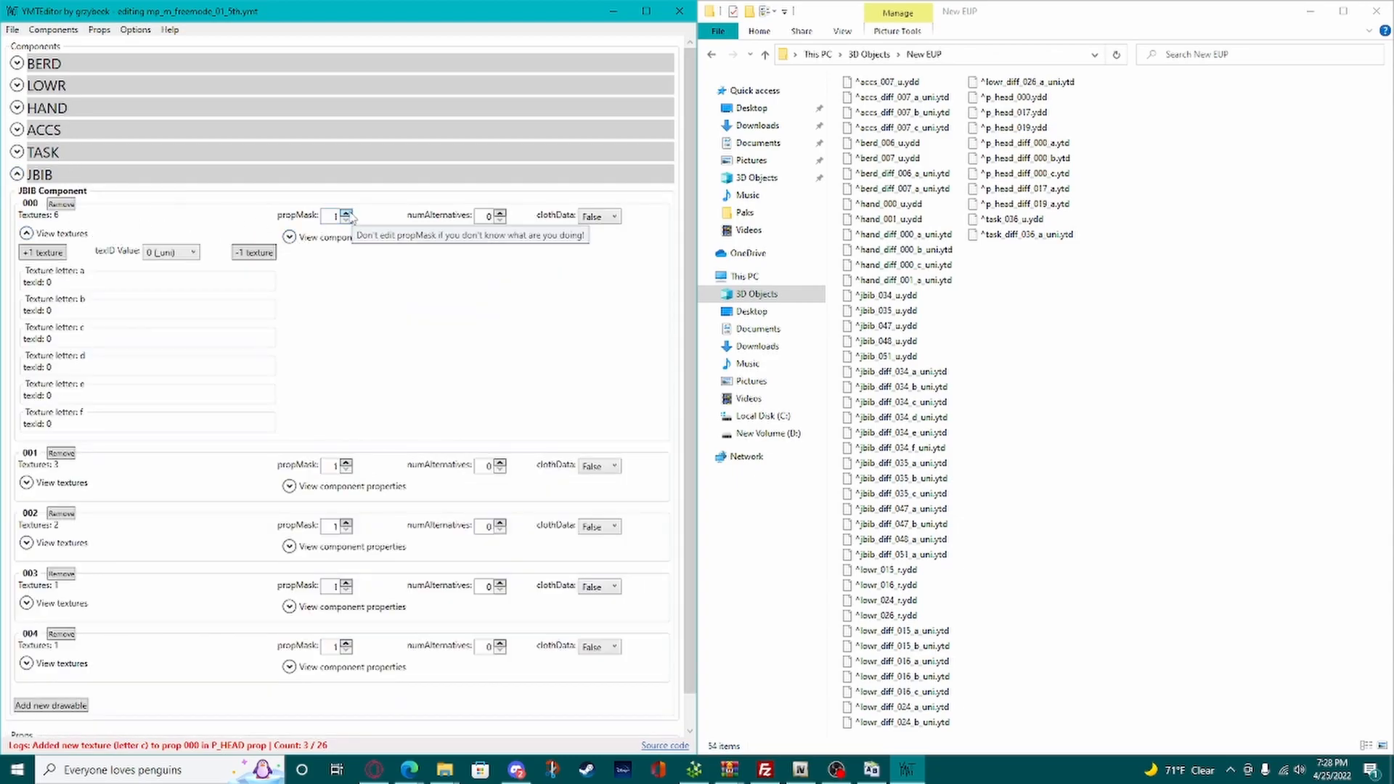
left_click(194, 253)
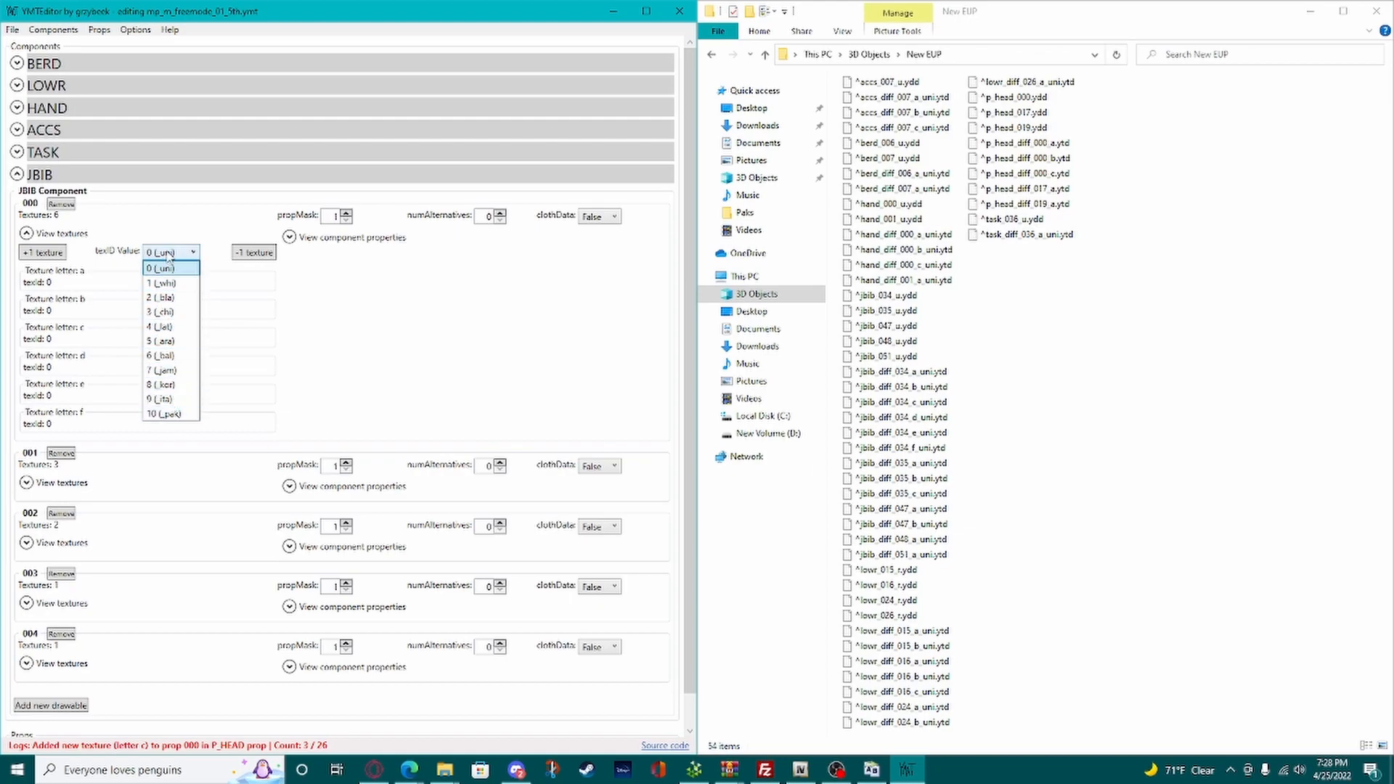
left_click(169, 283)
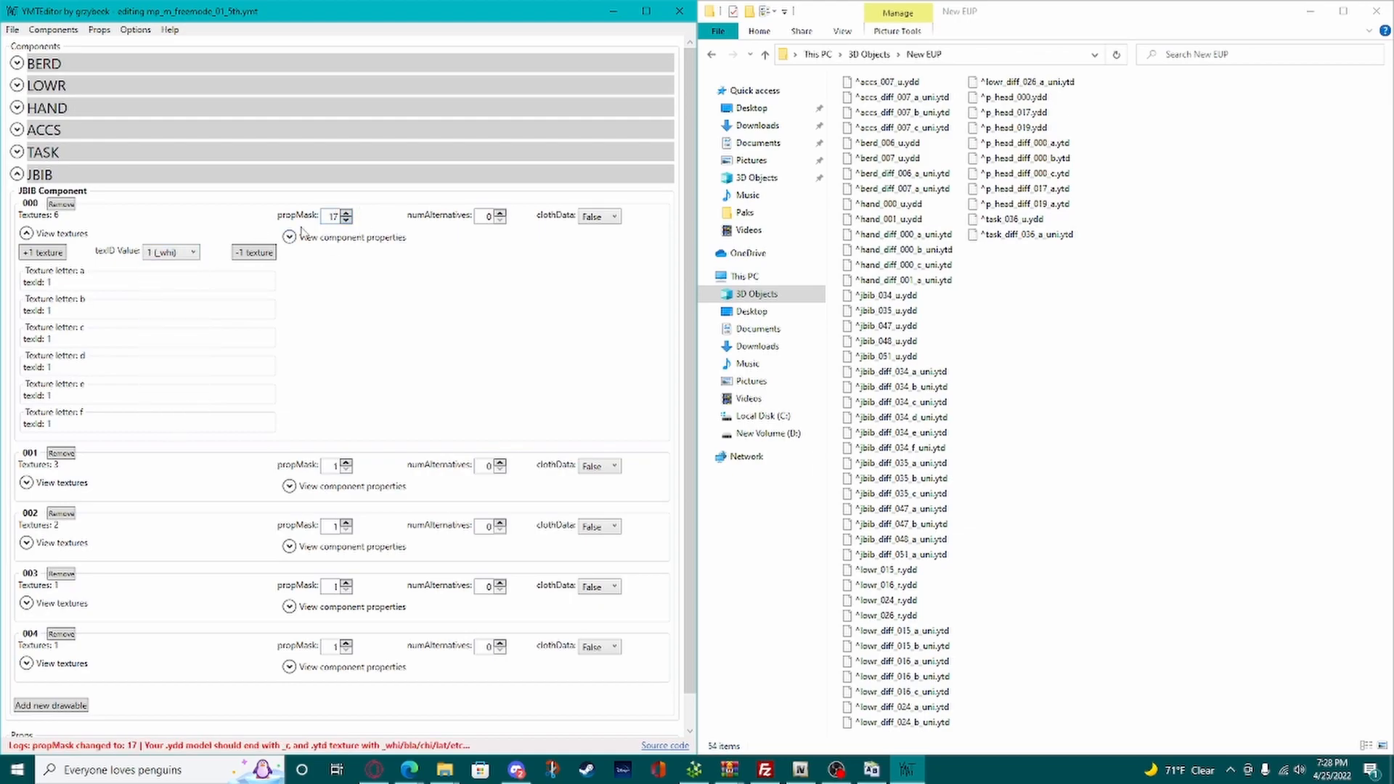
left_click(182, 254)
left_click(186, 274)
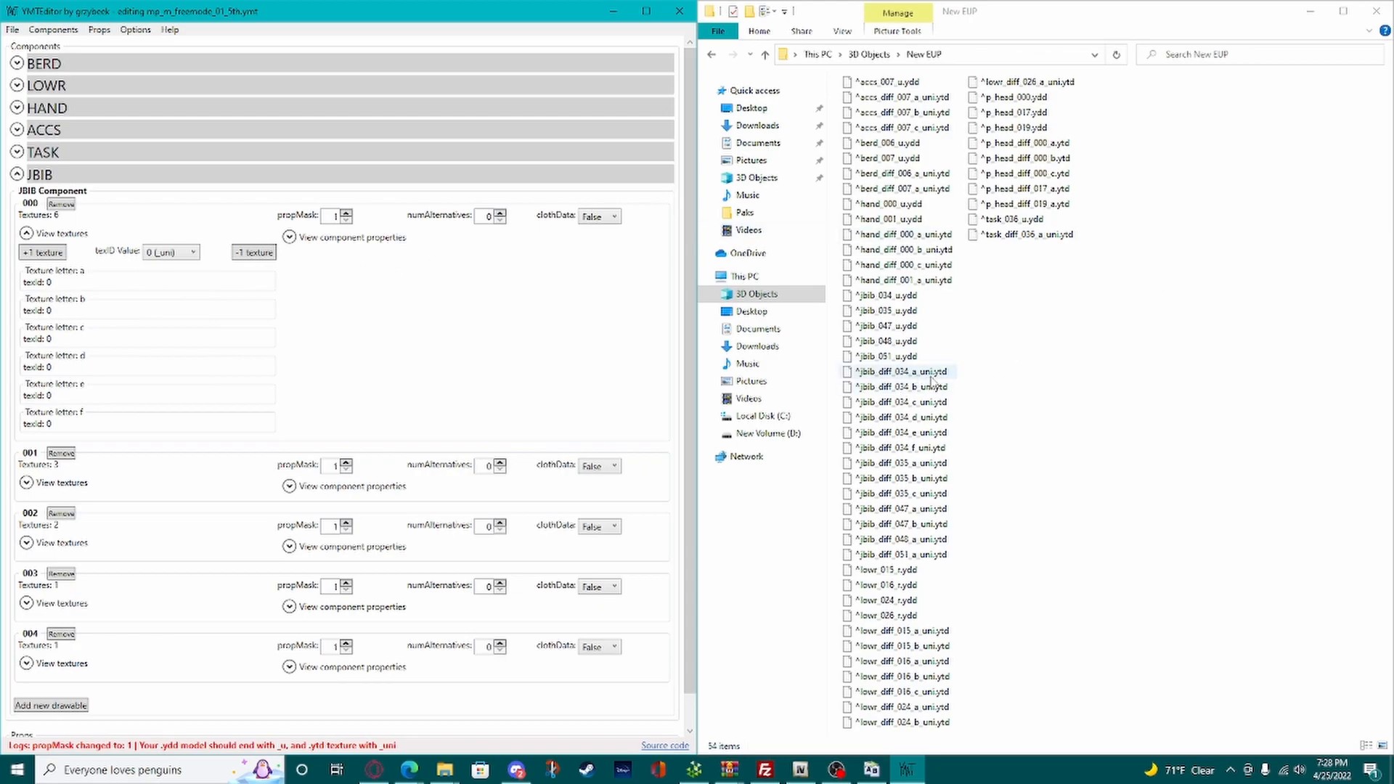
left_click(16, 174)
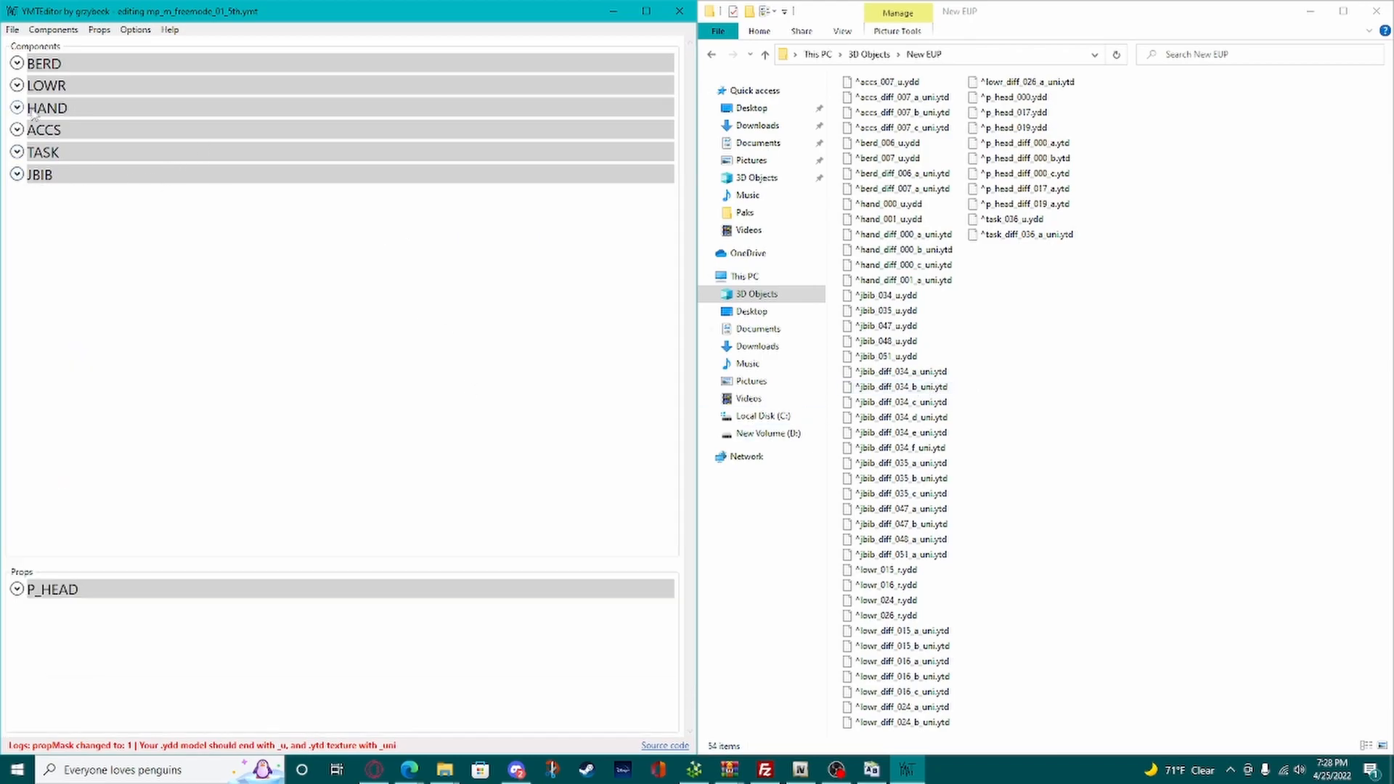
Step: Save the file in YMT format as mp_m_freemode_01_5th.ymt in the New EUP folder
left_click(13, 29)
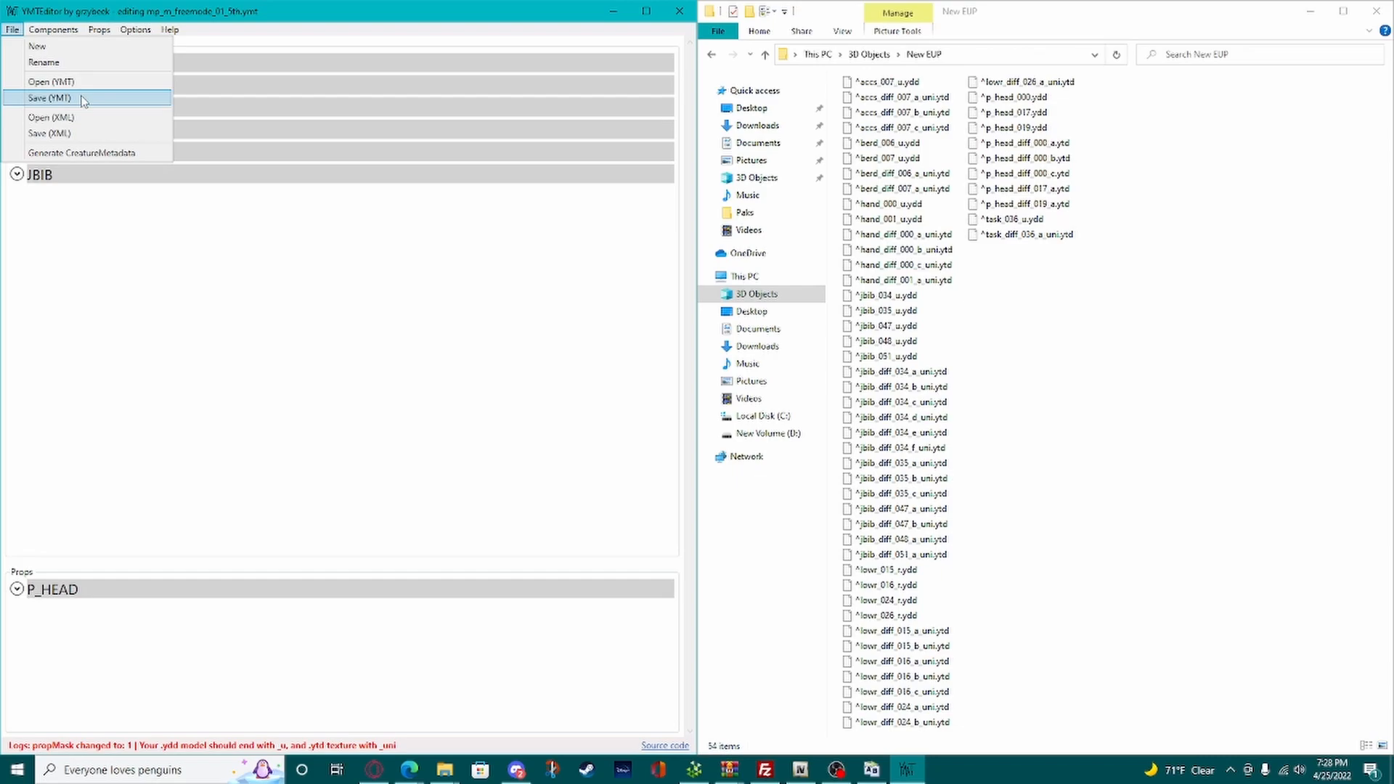
left_click(59, 100)
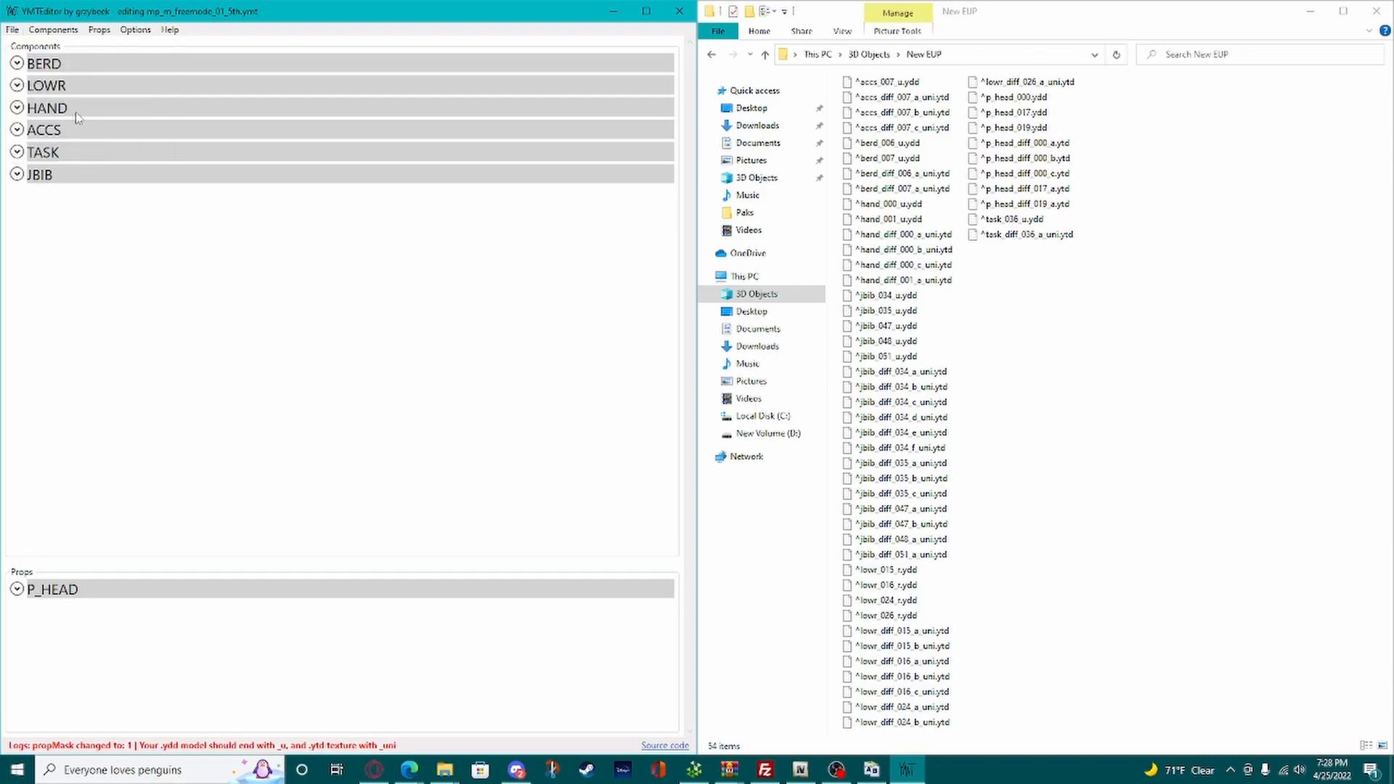
left_click(81, 275)
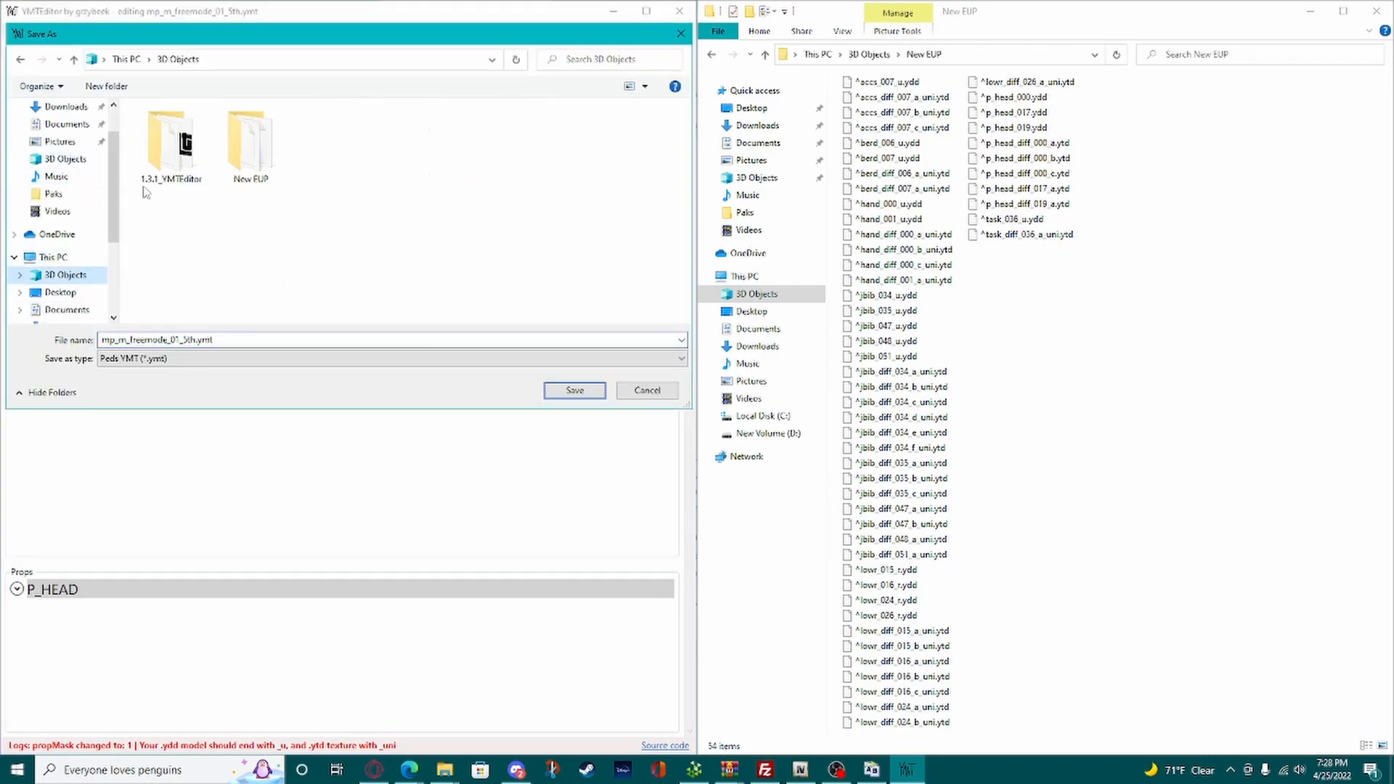
double_click(250, 153)
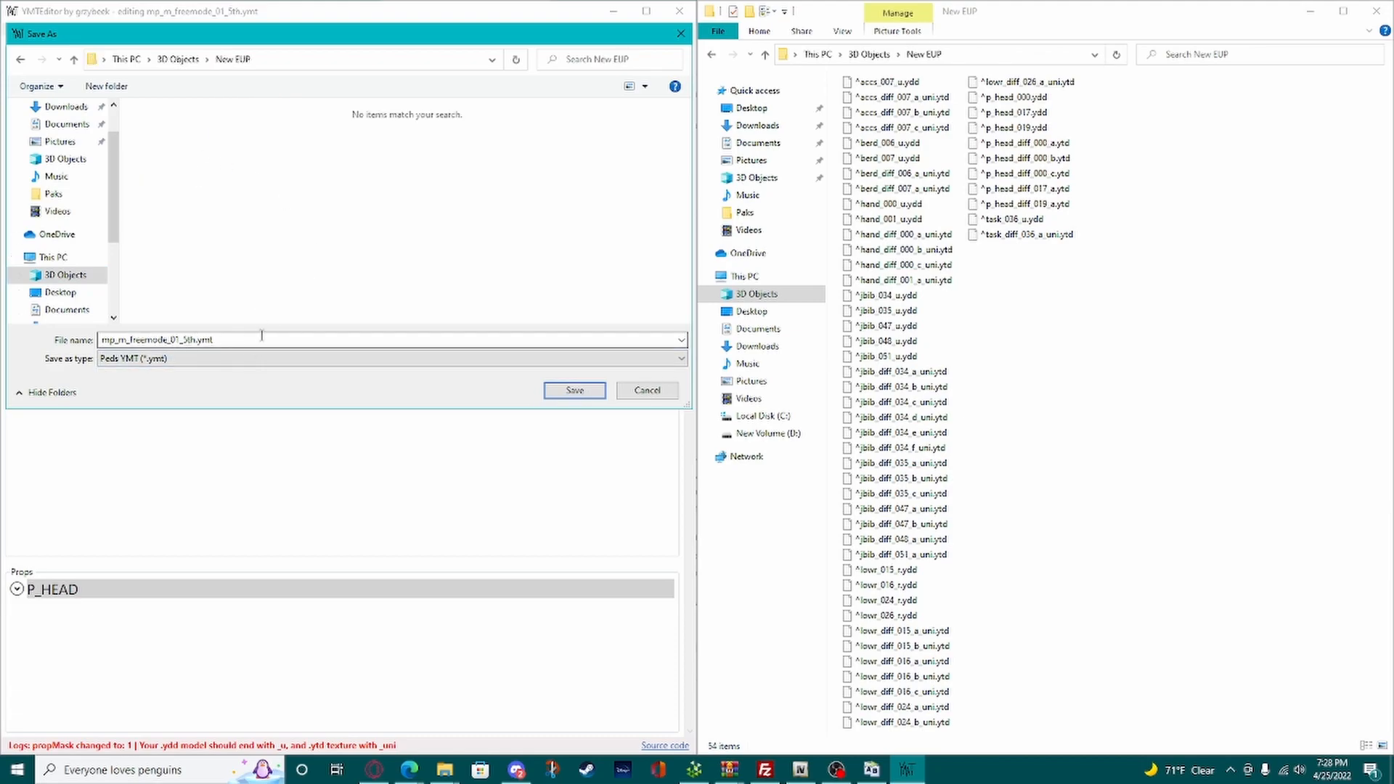
left_click(567, 390)
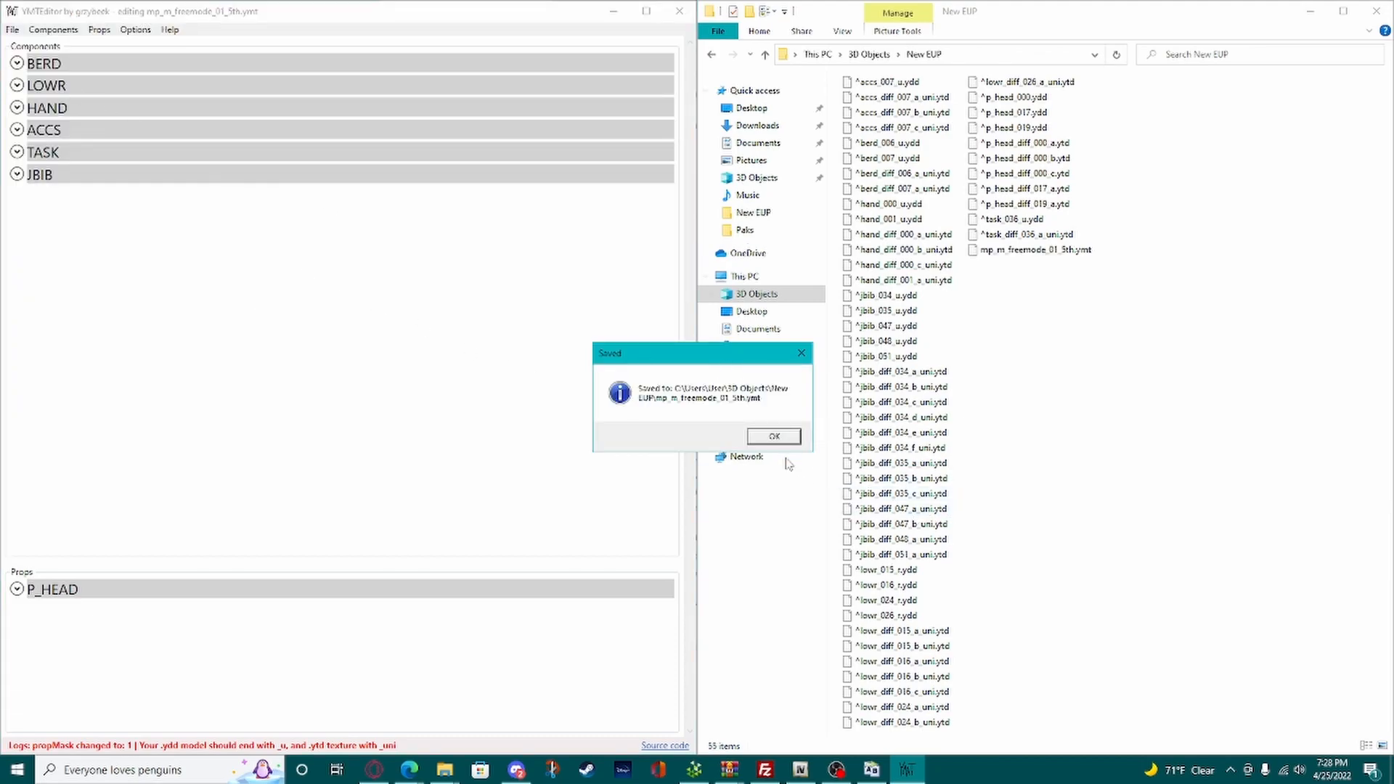
Step: Generate the CreatureMetadata file as mp_creaturemetadata_5th.ymt in the New EUP folder
left_click(774, 436)
left_click(12, 29)
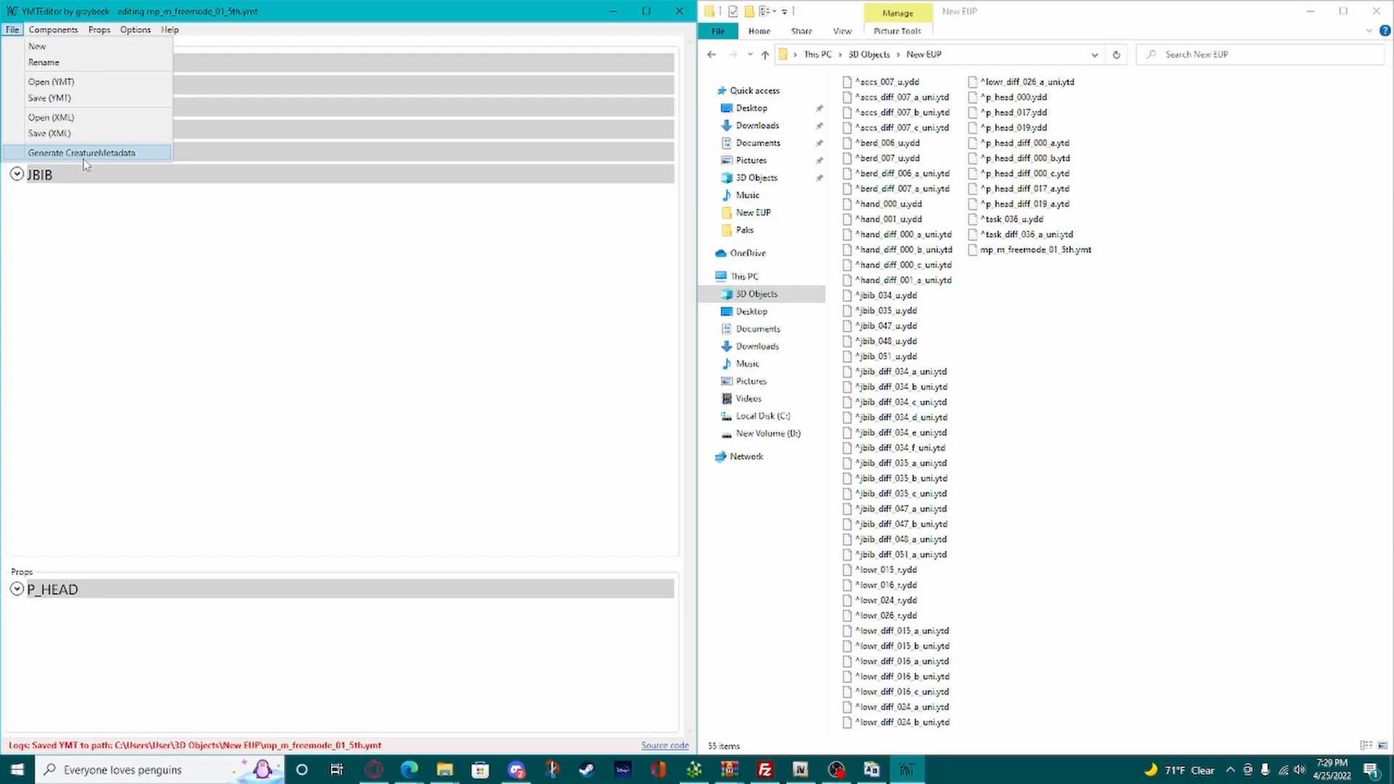
left_click(80, 150)
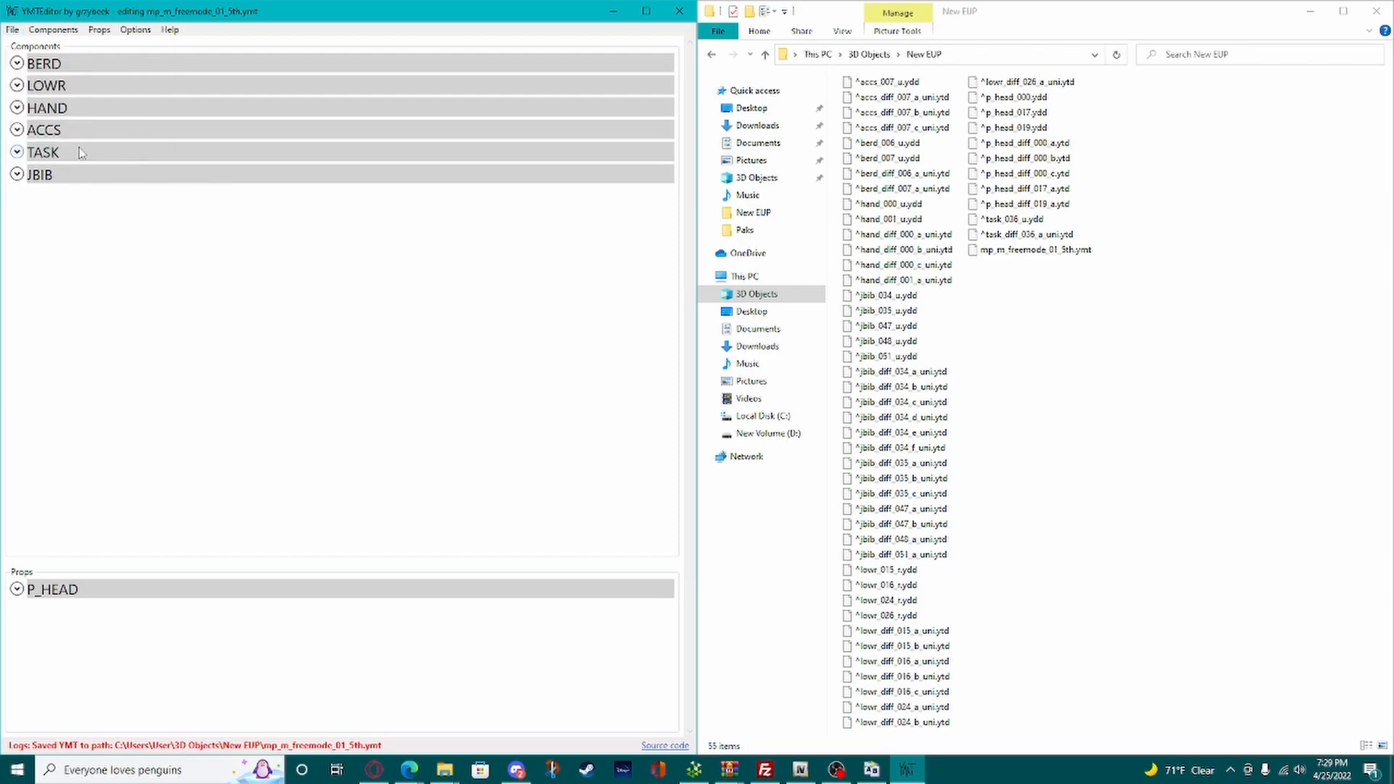
left_click(575, 390)
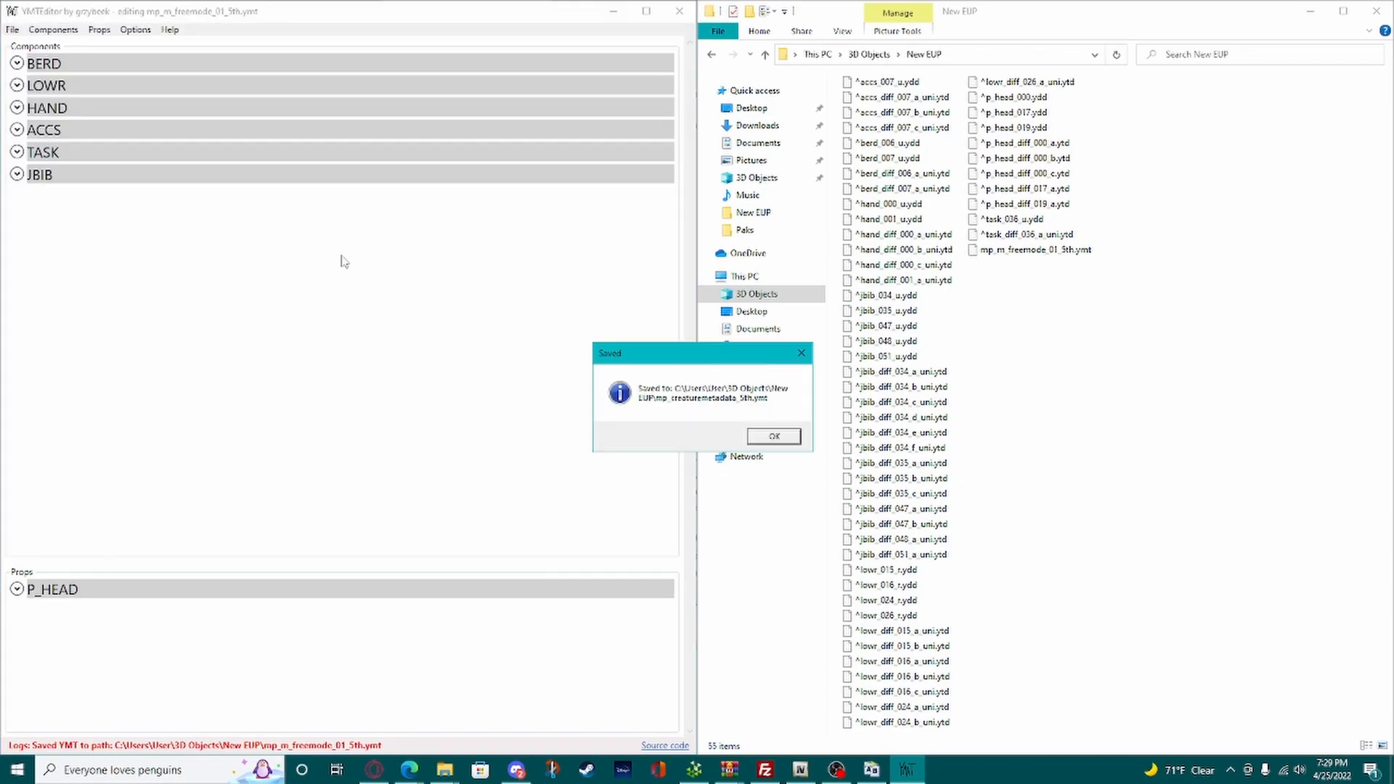
left_click(787, 434)
left_click(12, 30)
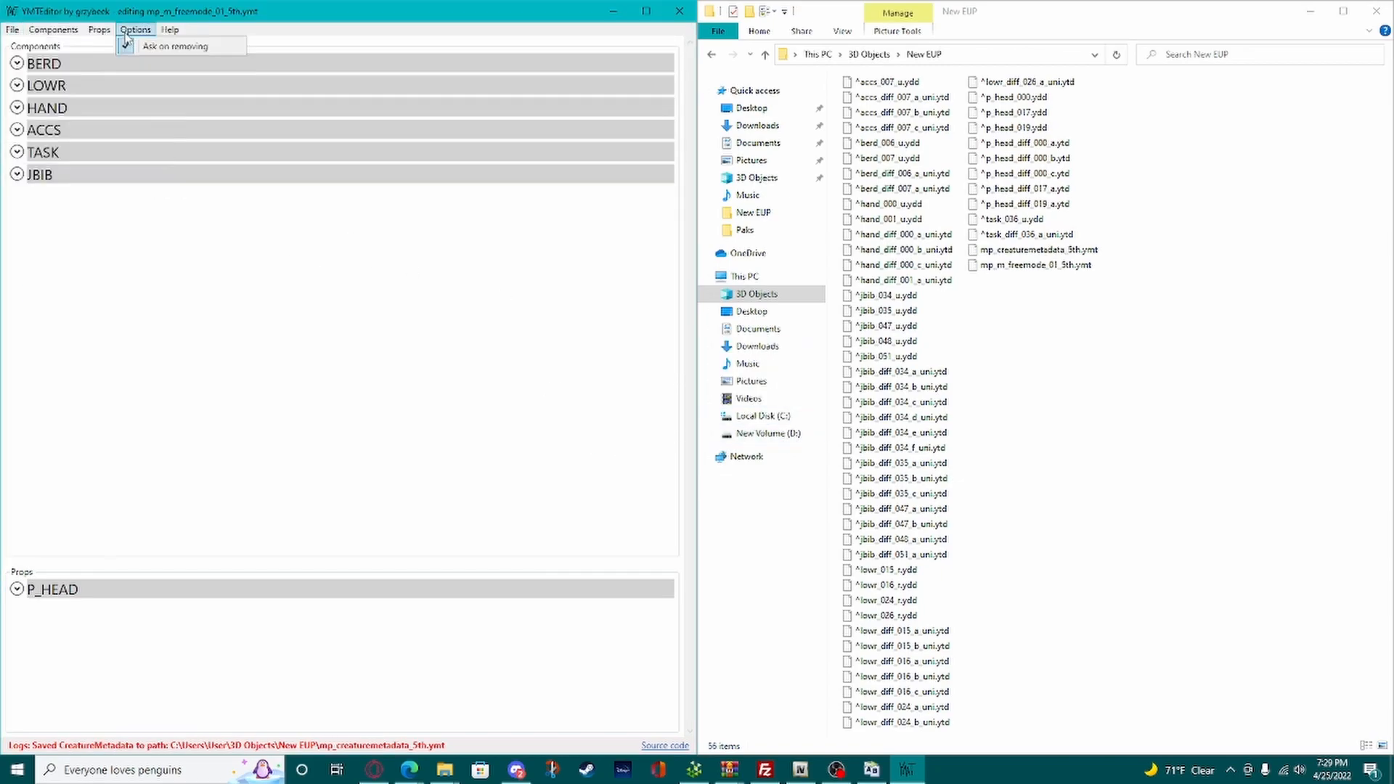
mouse_move(171, 29)
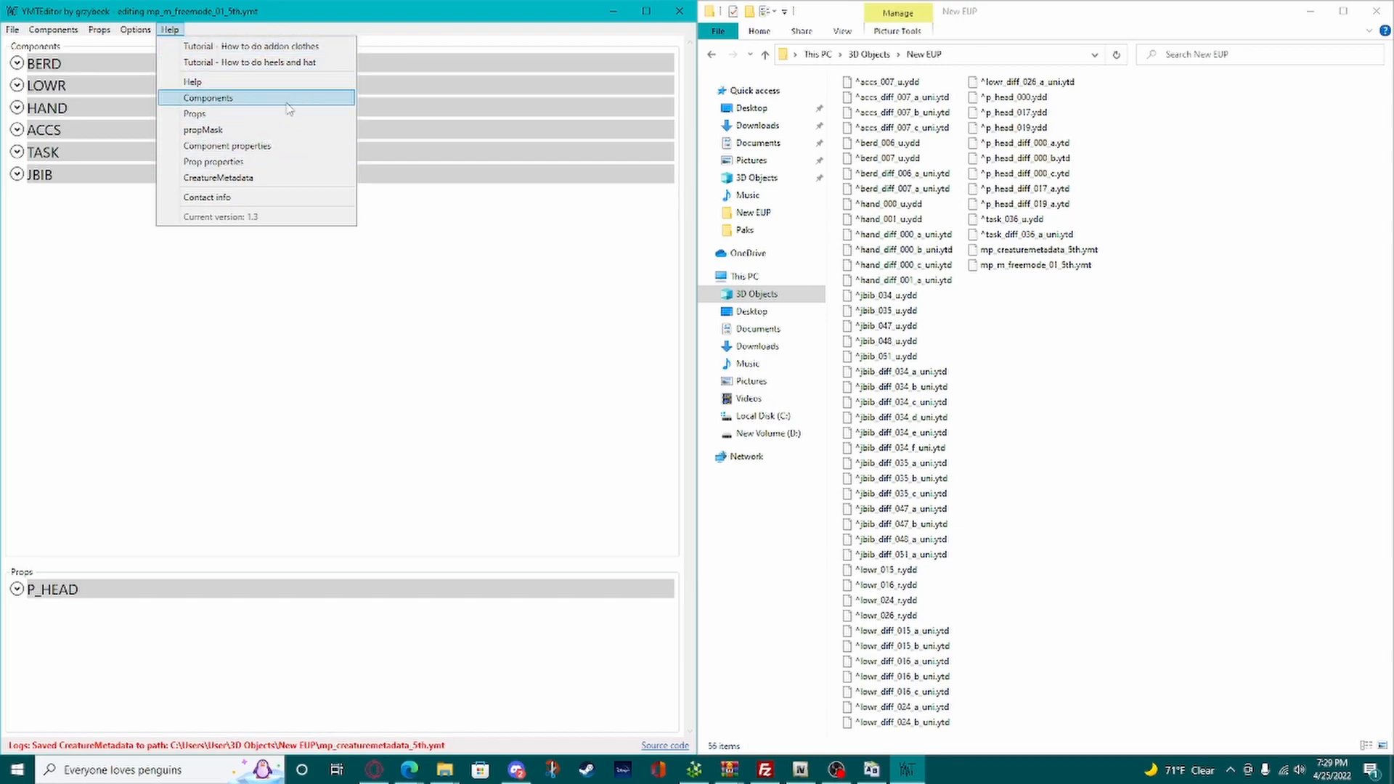
left_click(375, 323)
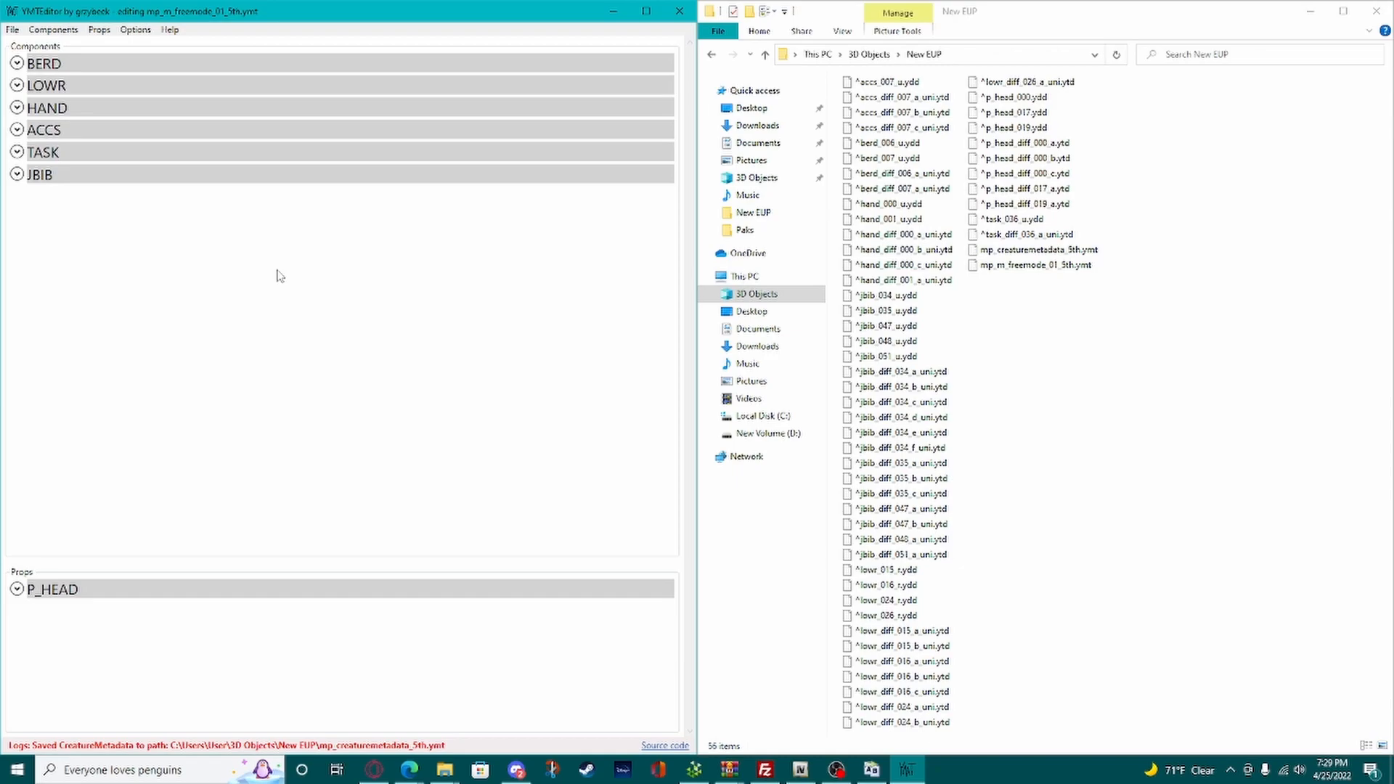
left_click_drag(1057, 313, 1038, 251)
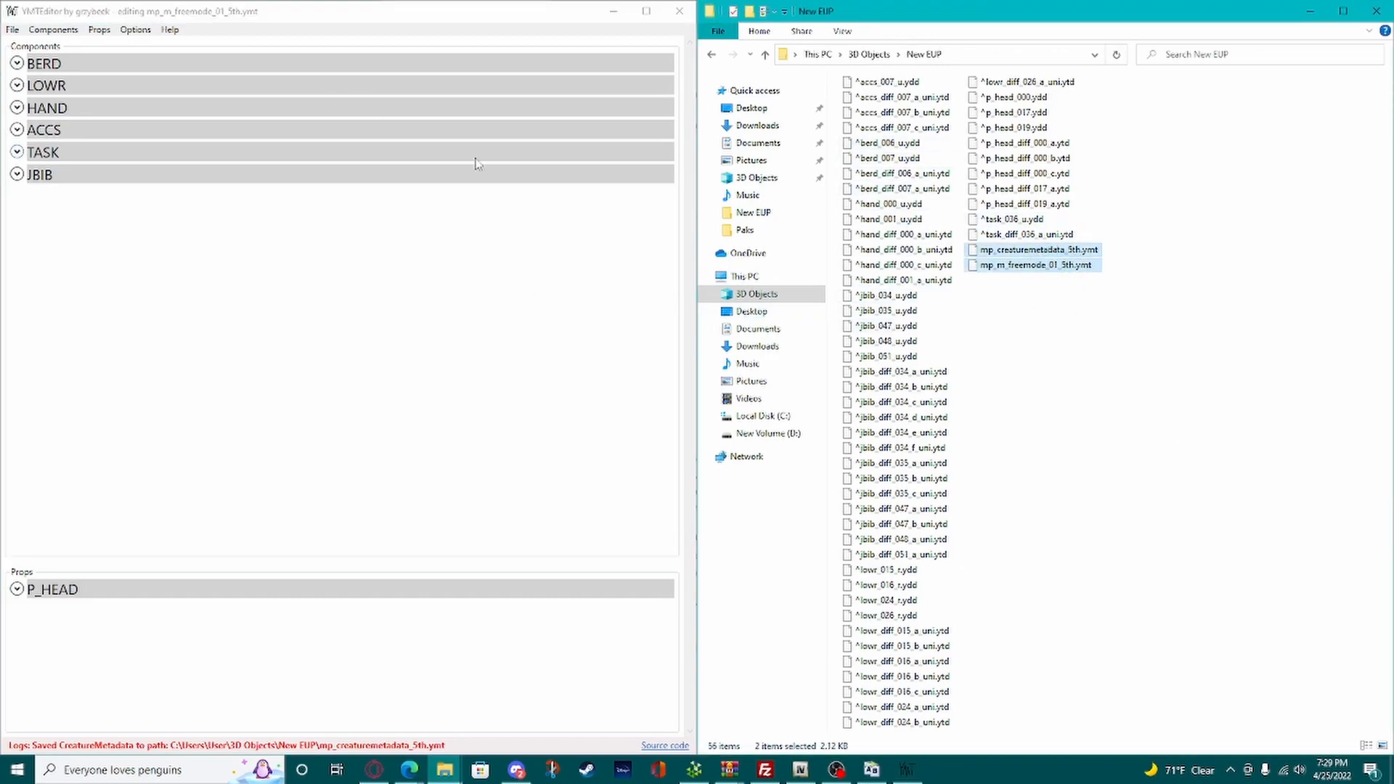
left_click_drag(1003, 311, 1046, 274)
left_click_drag(1073, 346, 1050, 247)
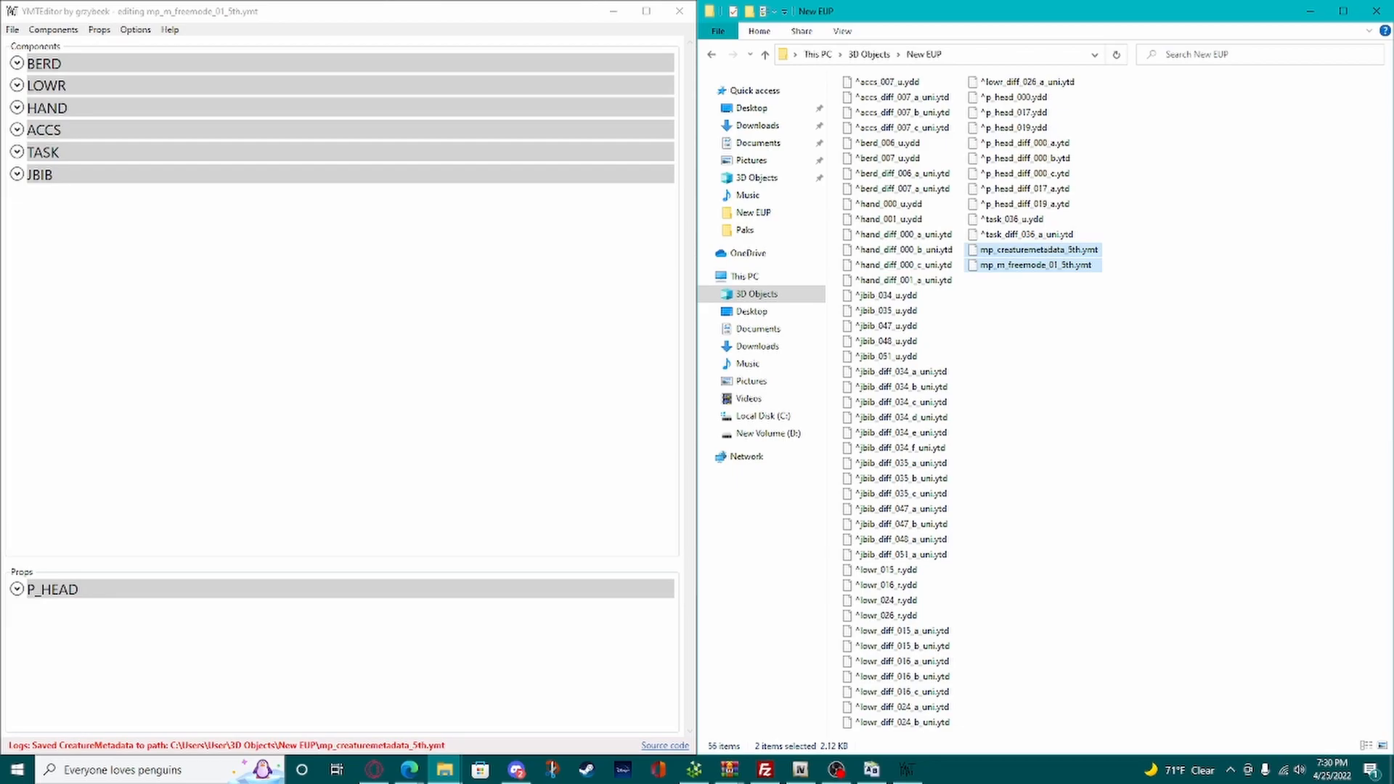
left_click(1190, 389)
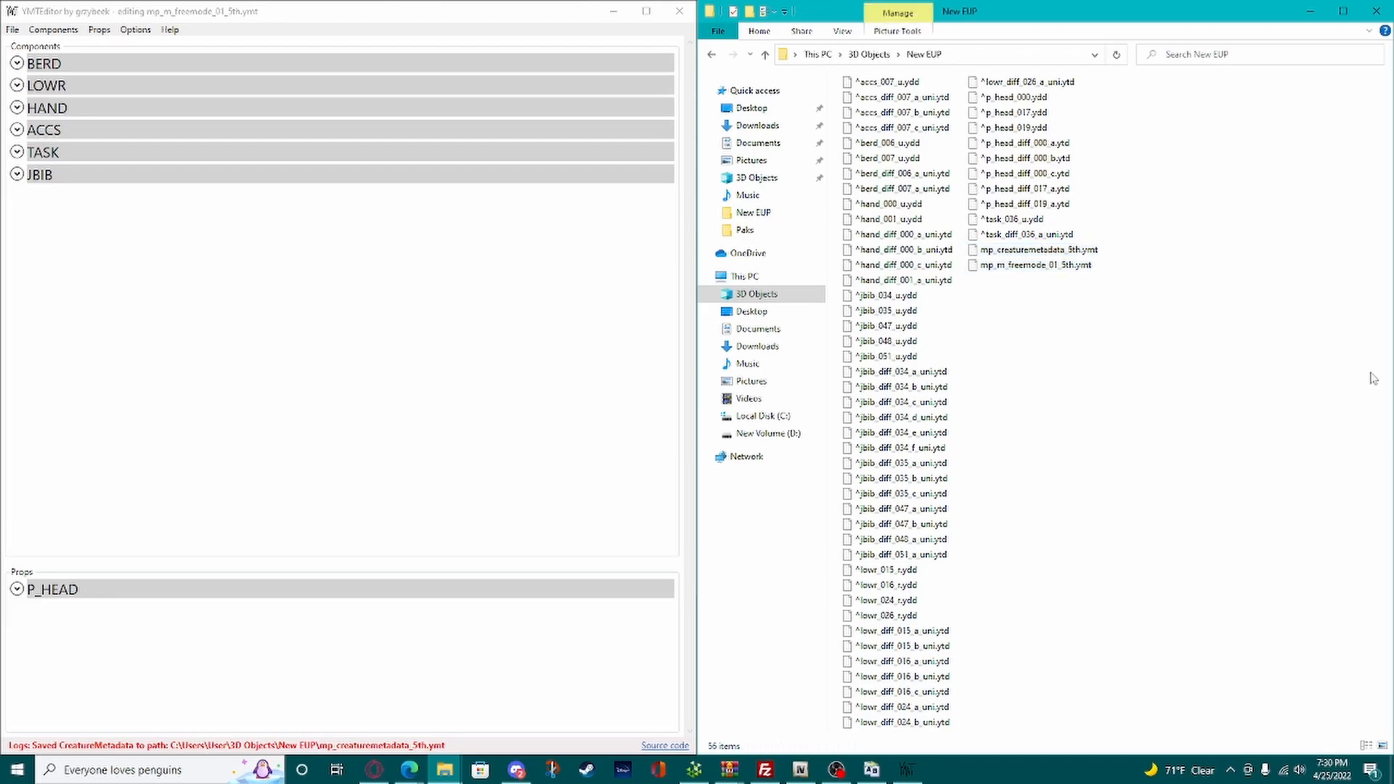
Step: Create a folder named stream inside the New EUP folder
right_click(1155, 366)
mouse_move(1260, 539)
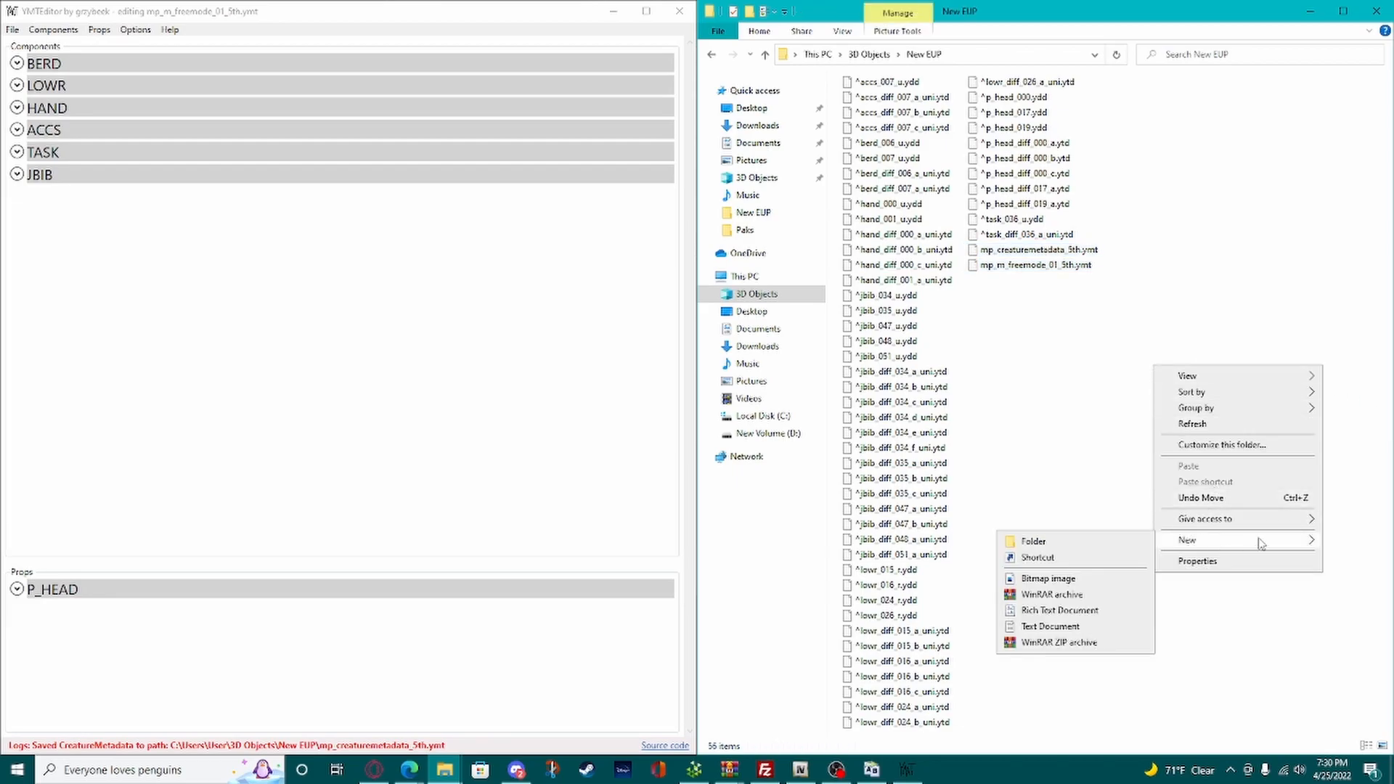
left_click(1068, 544)
type("stream")
key("Return")
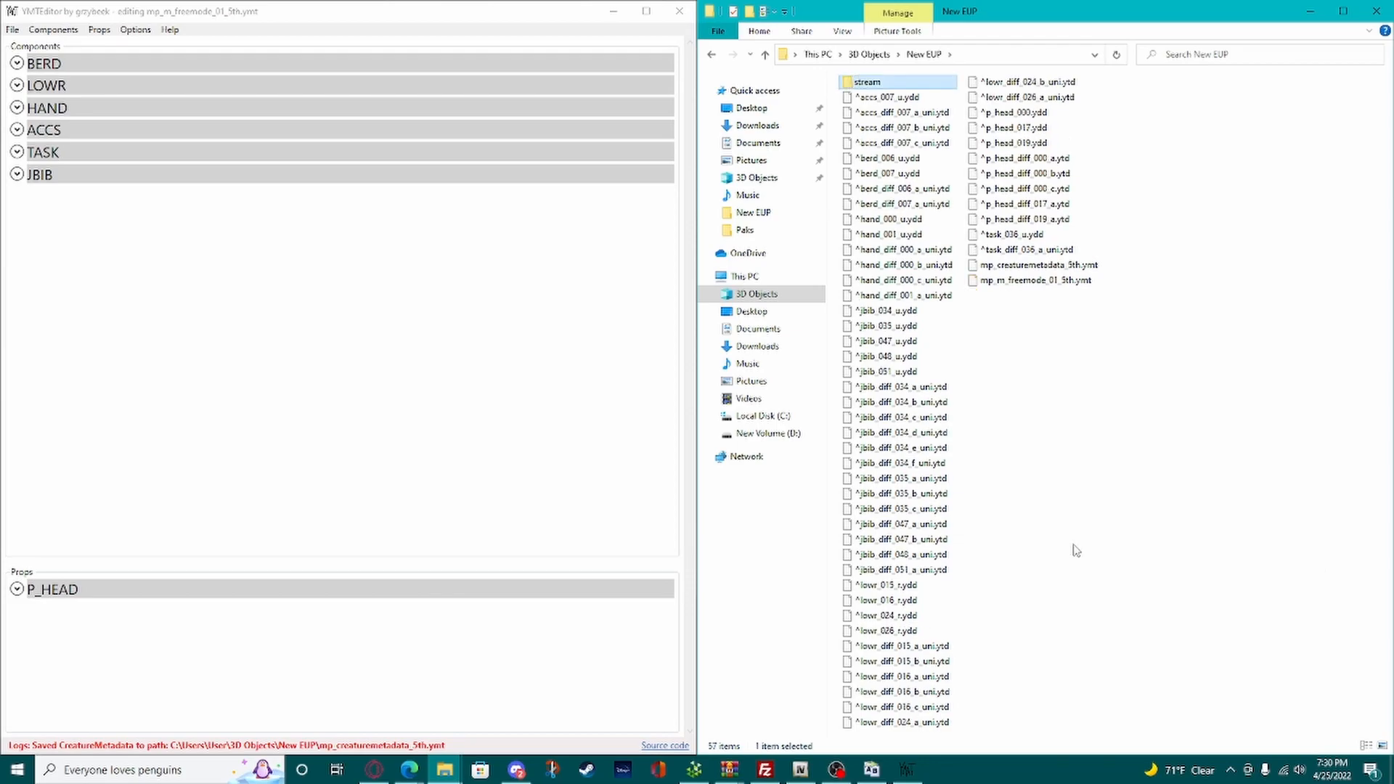
Step: Move all clothing files and both YMT files from New EUP into the stream folder
left_click(1047, 513)
left_click_drag(1103, 492, 1016, 83)
left_click_drag(1146, 728, 898, 100)
left_click_drag(903, 99, 893, 84)
left_click_drag(1045, 193, 904, 94)
left_click_drag(896, 97, 912, 84)
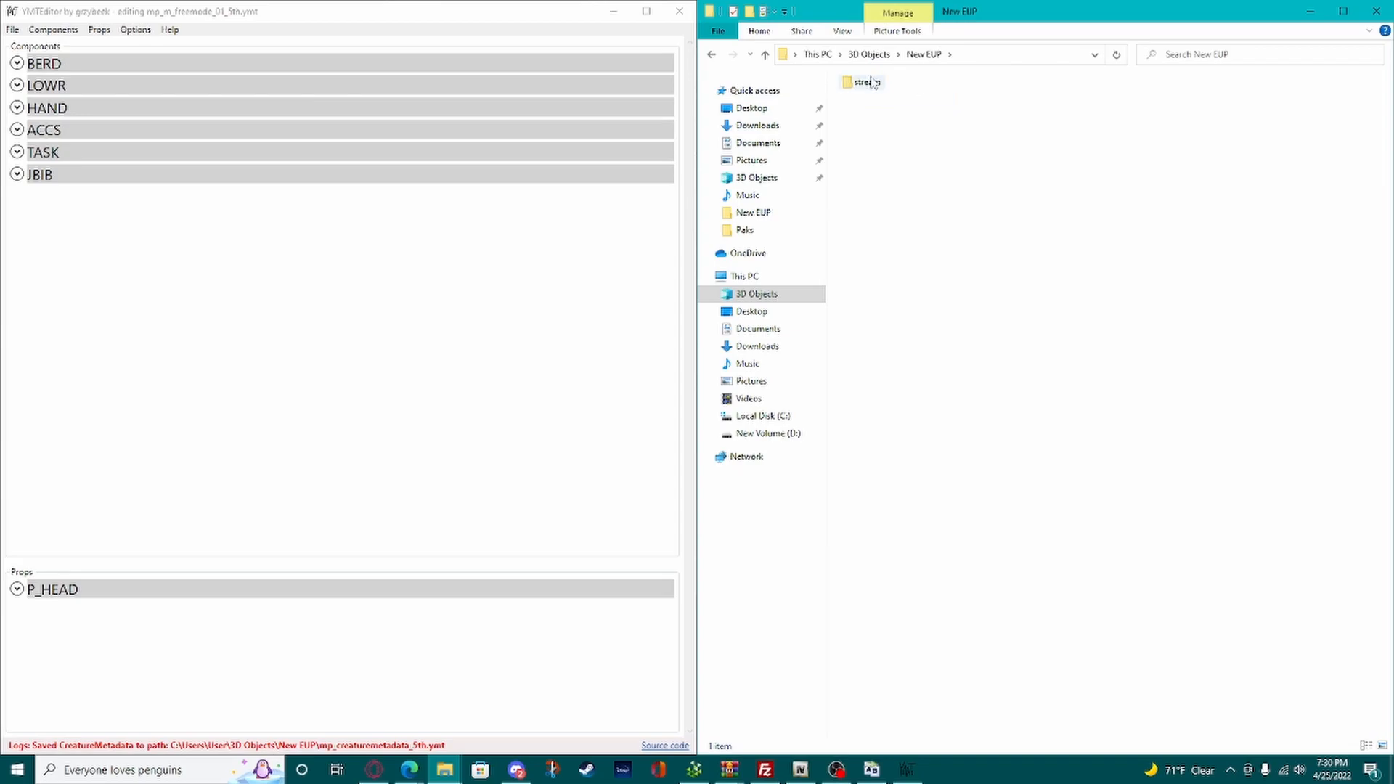
Step: Open the stream folder and display its files as a list
double_click(875, 85)
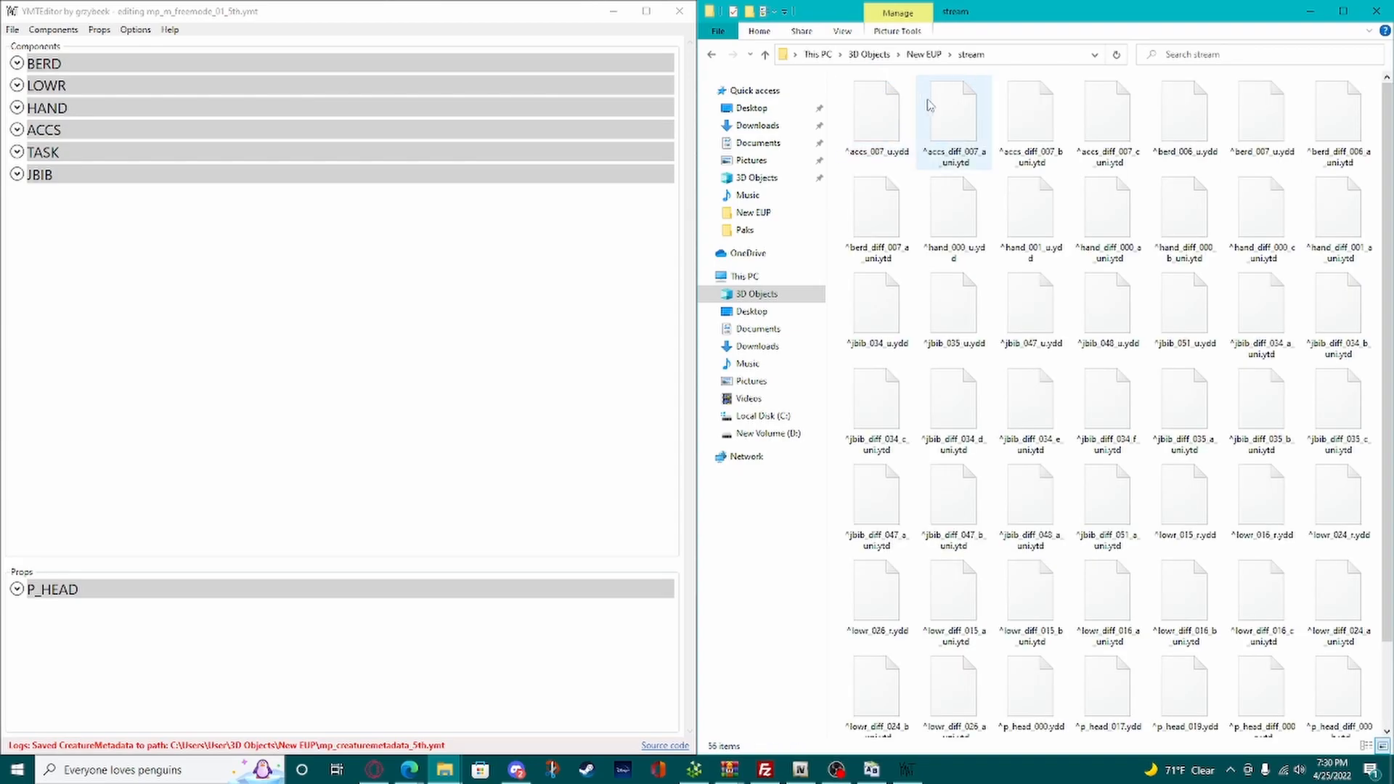
left_click(840, 32)
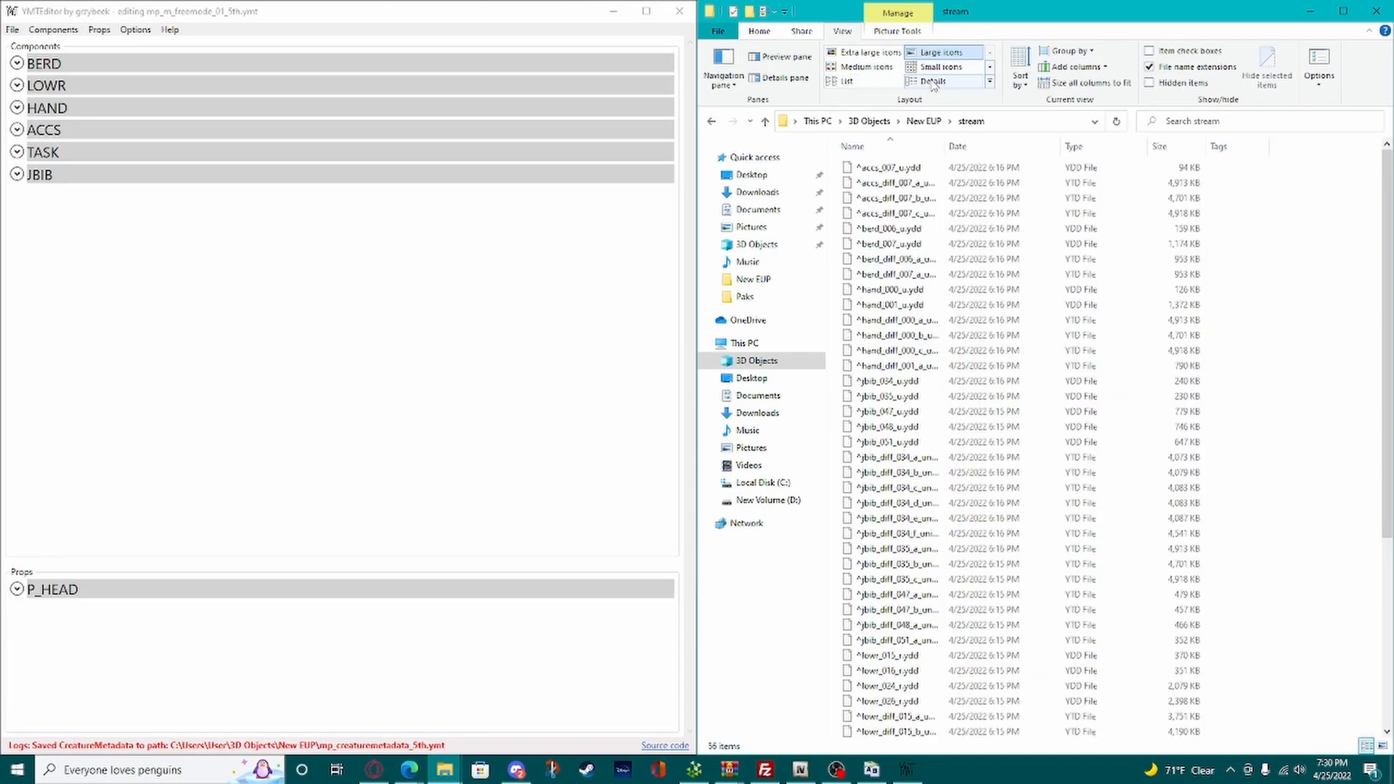
left_click(880, 81)
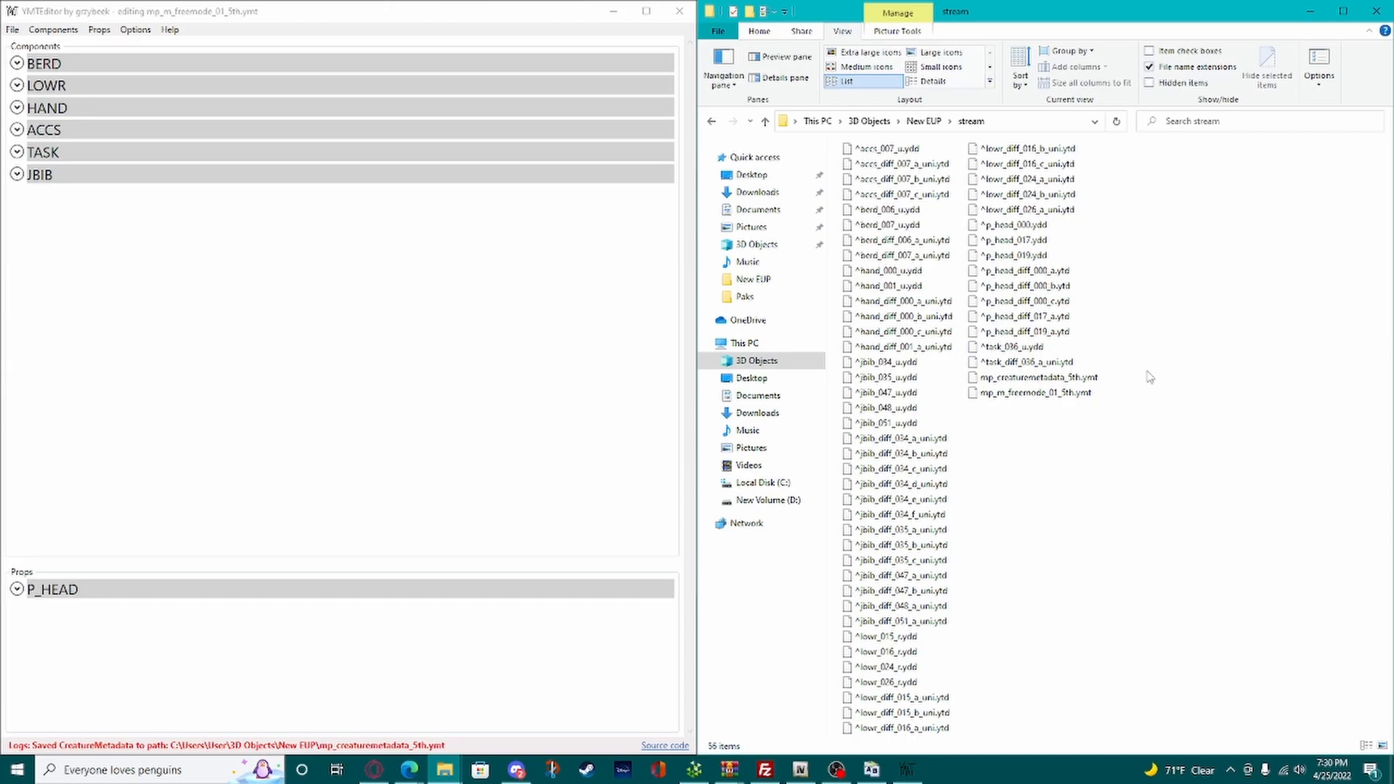
left_click_drag(1139, 406, 988, 372)
Step: Return to the New EUP folder and display its contents as large icons
left_click(923, 124)
right_click(938, 233)
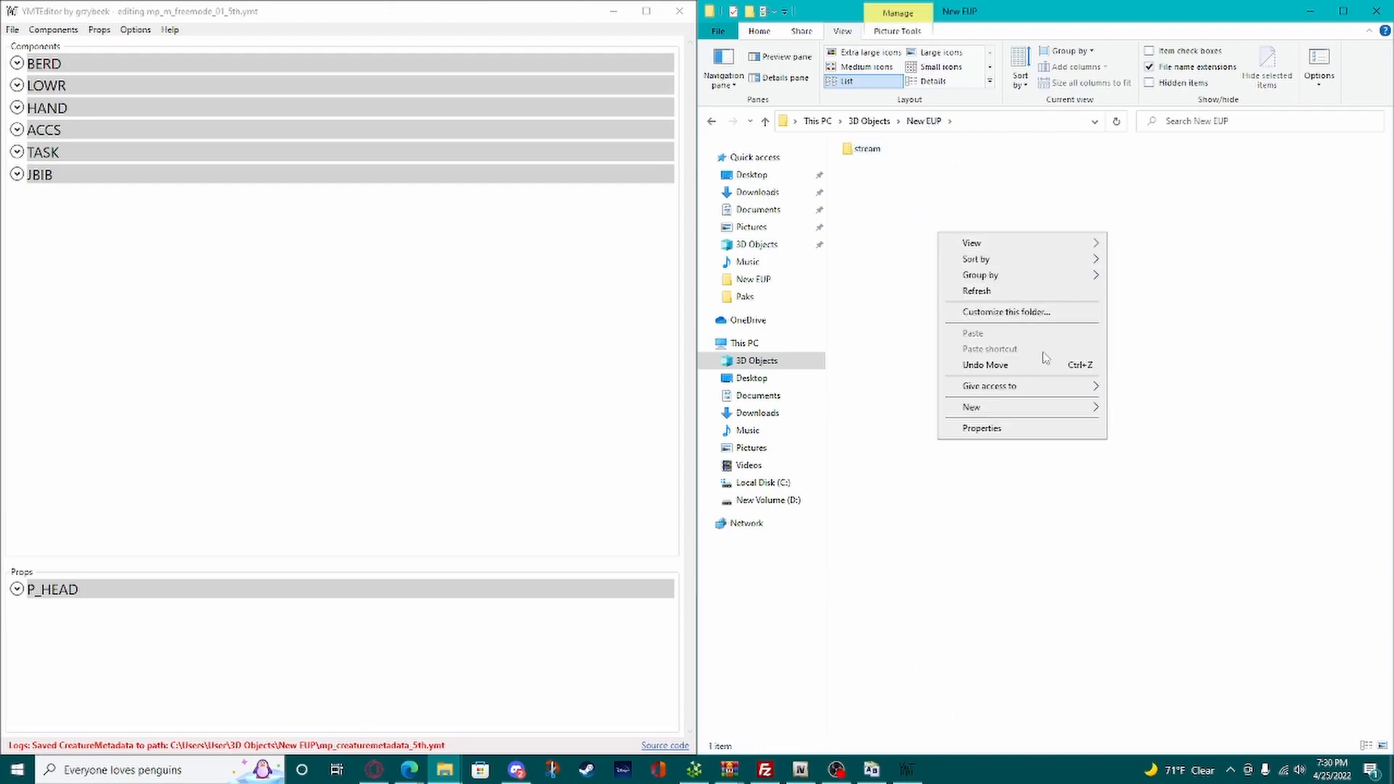
mouse_move(1009, 412)
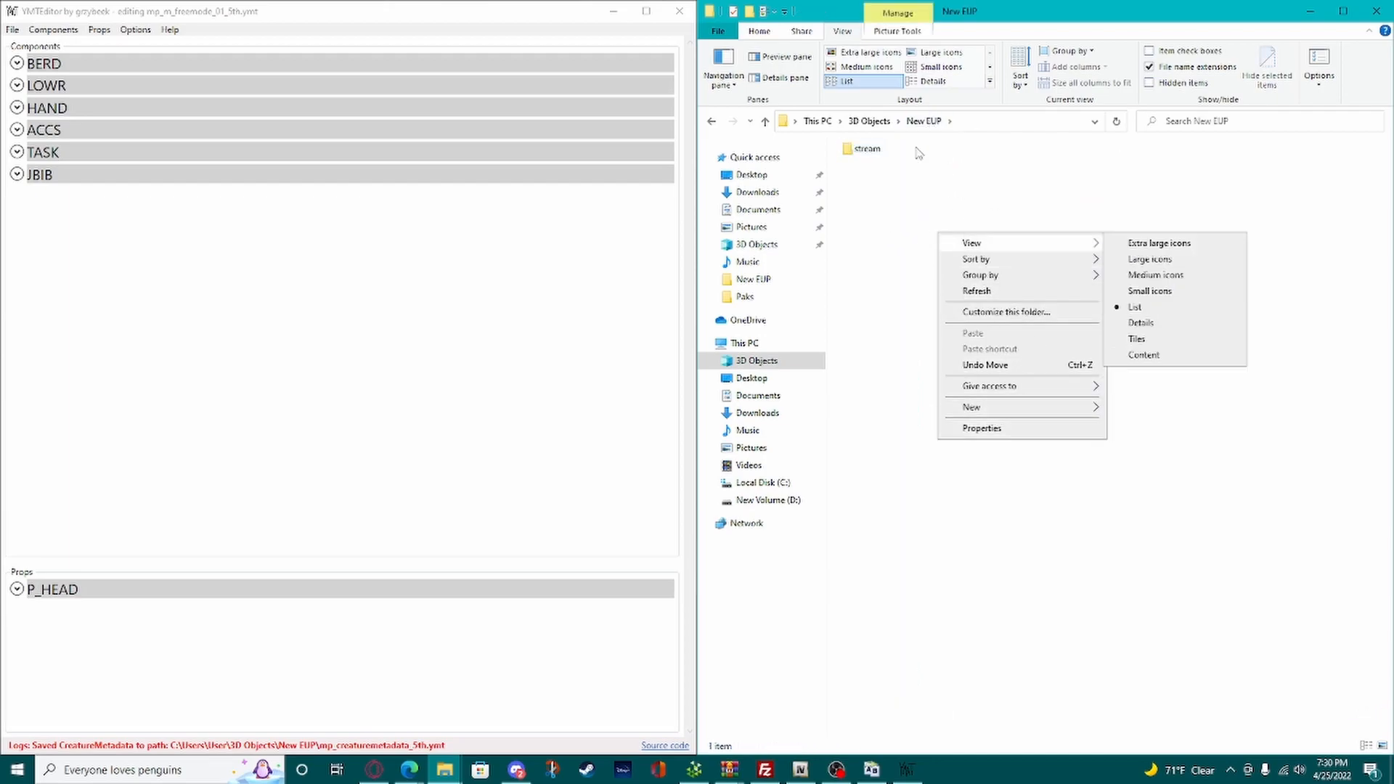
left_click(936, 68)
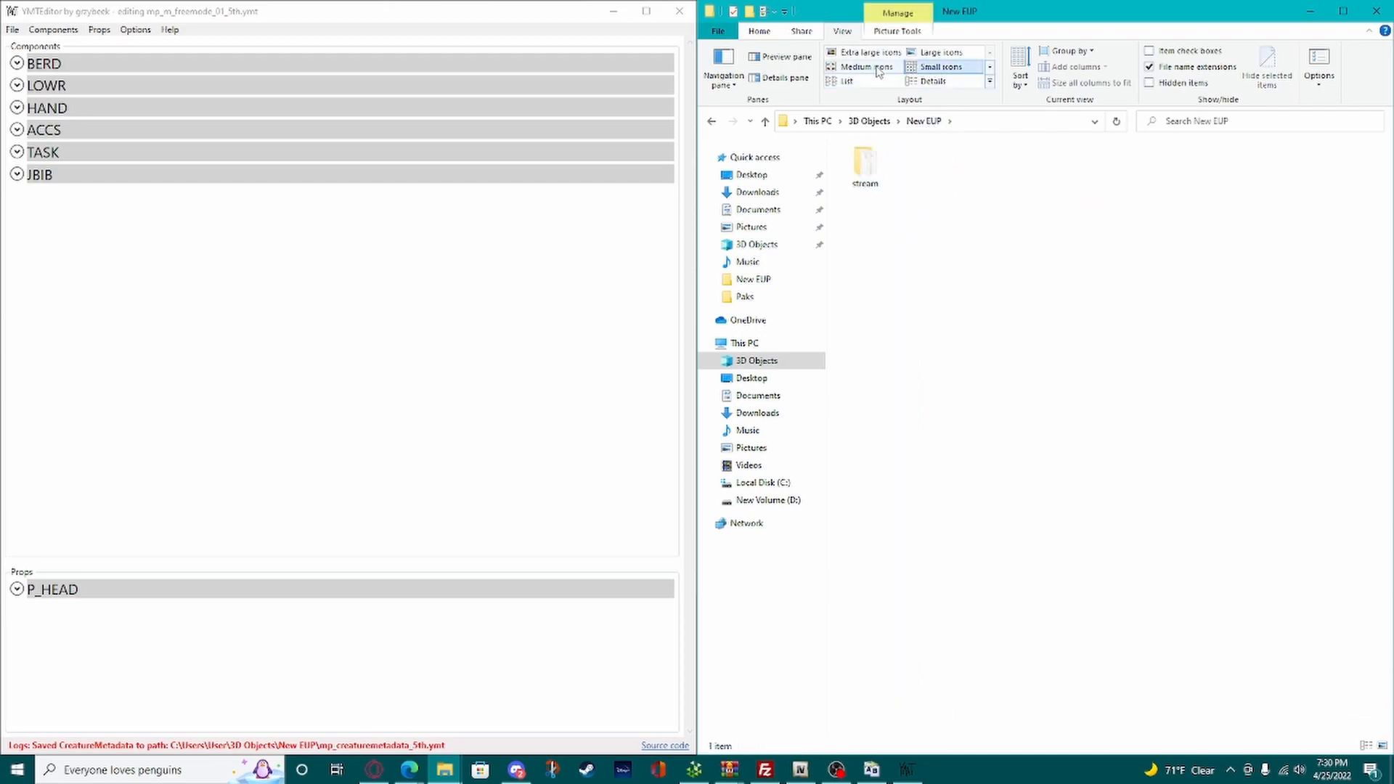
left_click(941, 52)
Step: Create a text document in New EUP and rename it mp_m_freemode_01_5th.meta, accepting the extension change
right_click(1010, 262)
mouse_move(1114, 437)
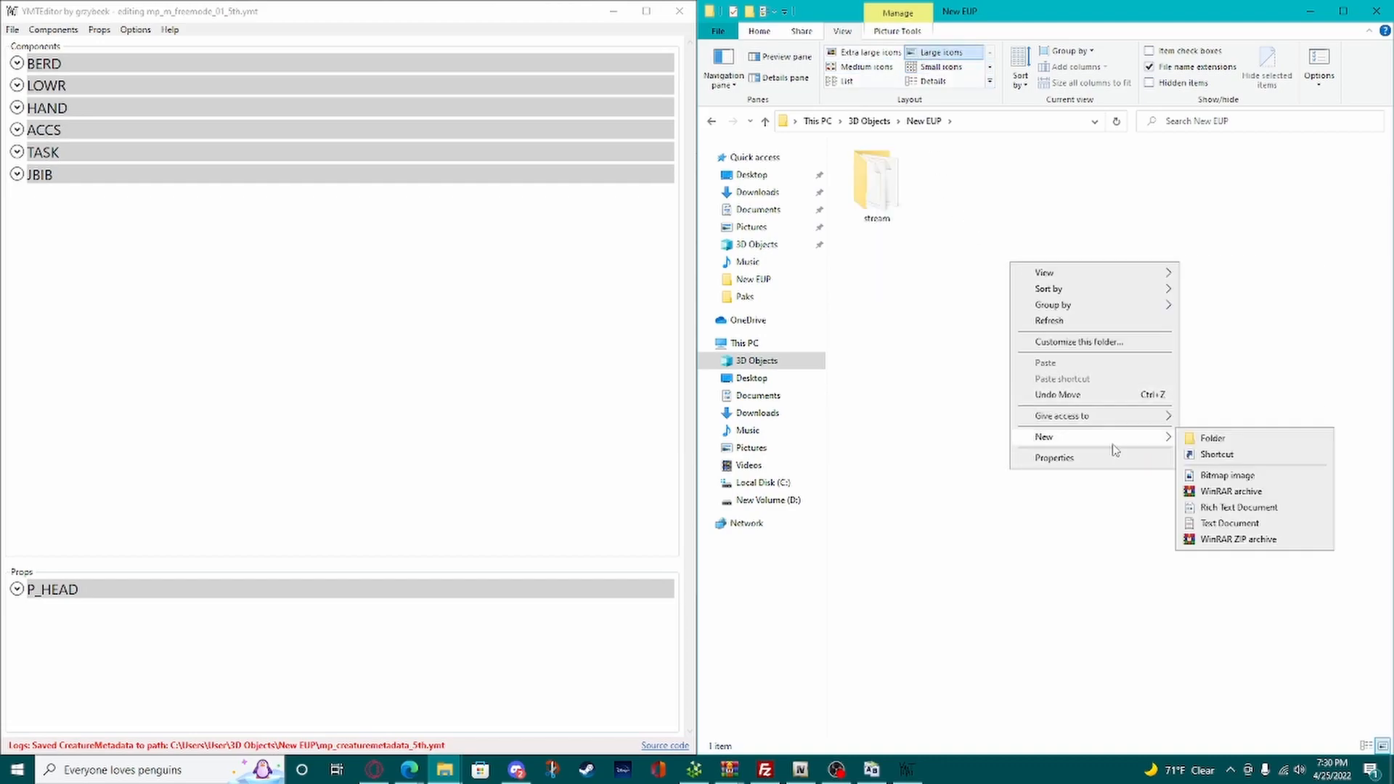
left_click(1226, 523)
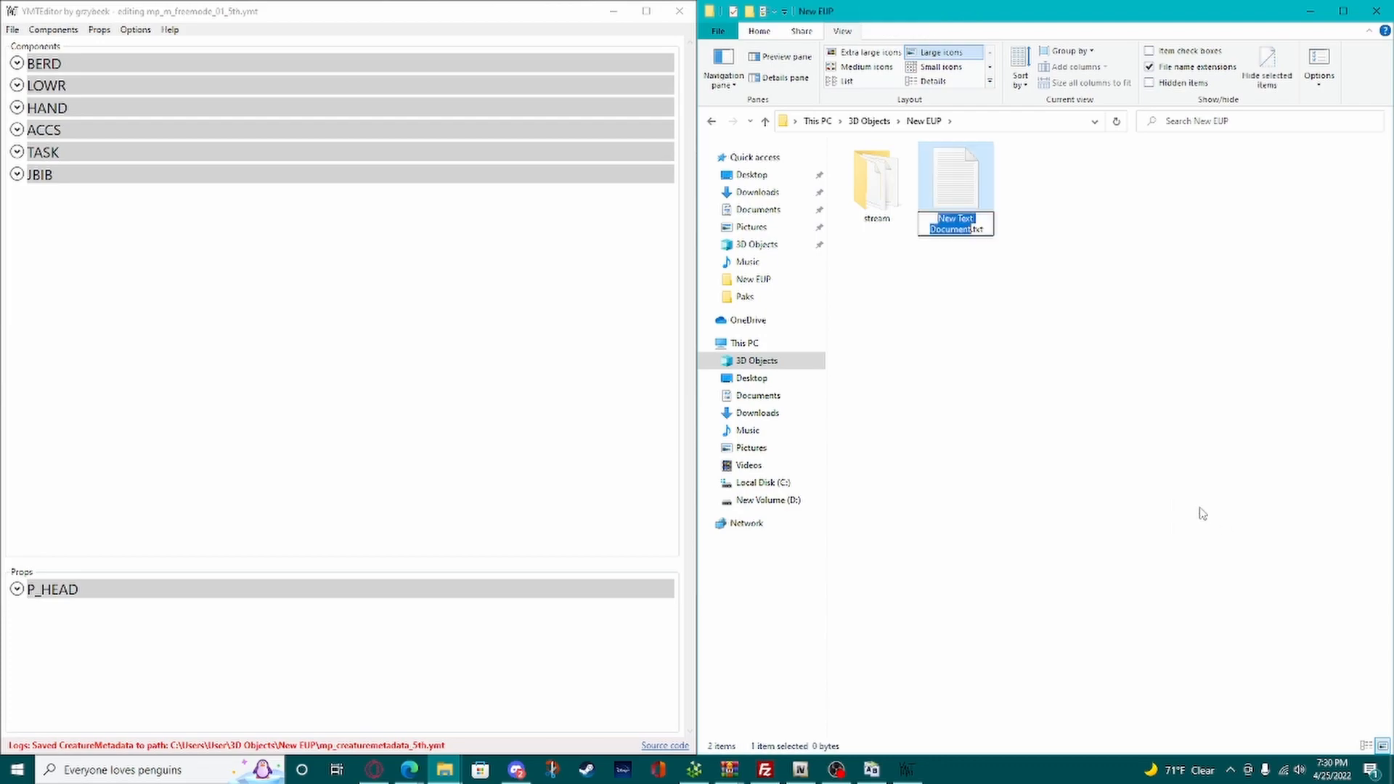
type("__")
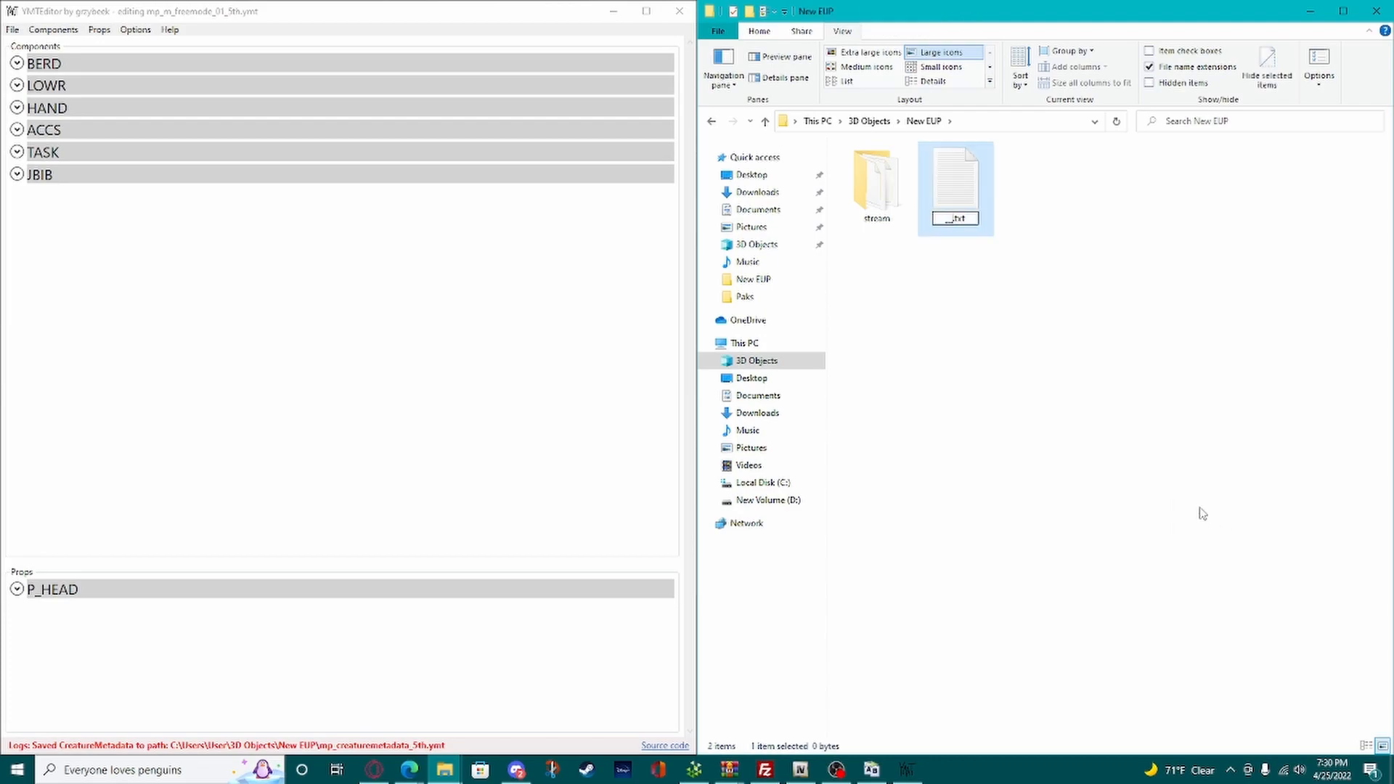
right_click(937, 185)
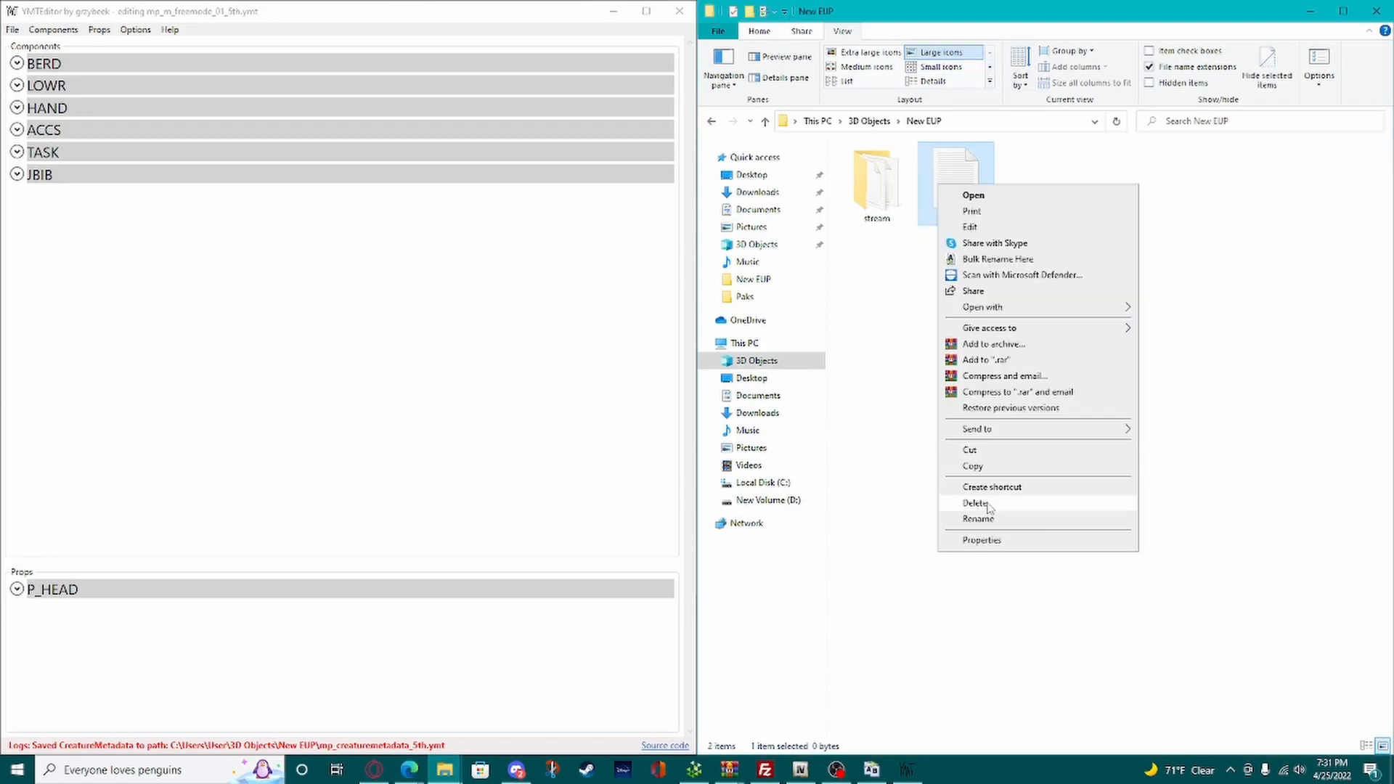
left_click(977, 519)
type("mp_")
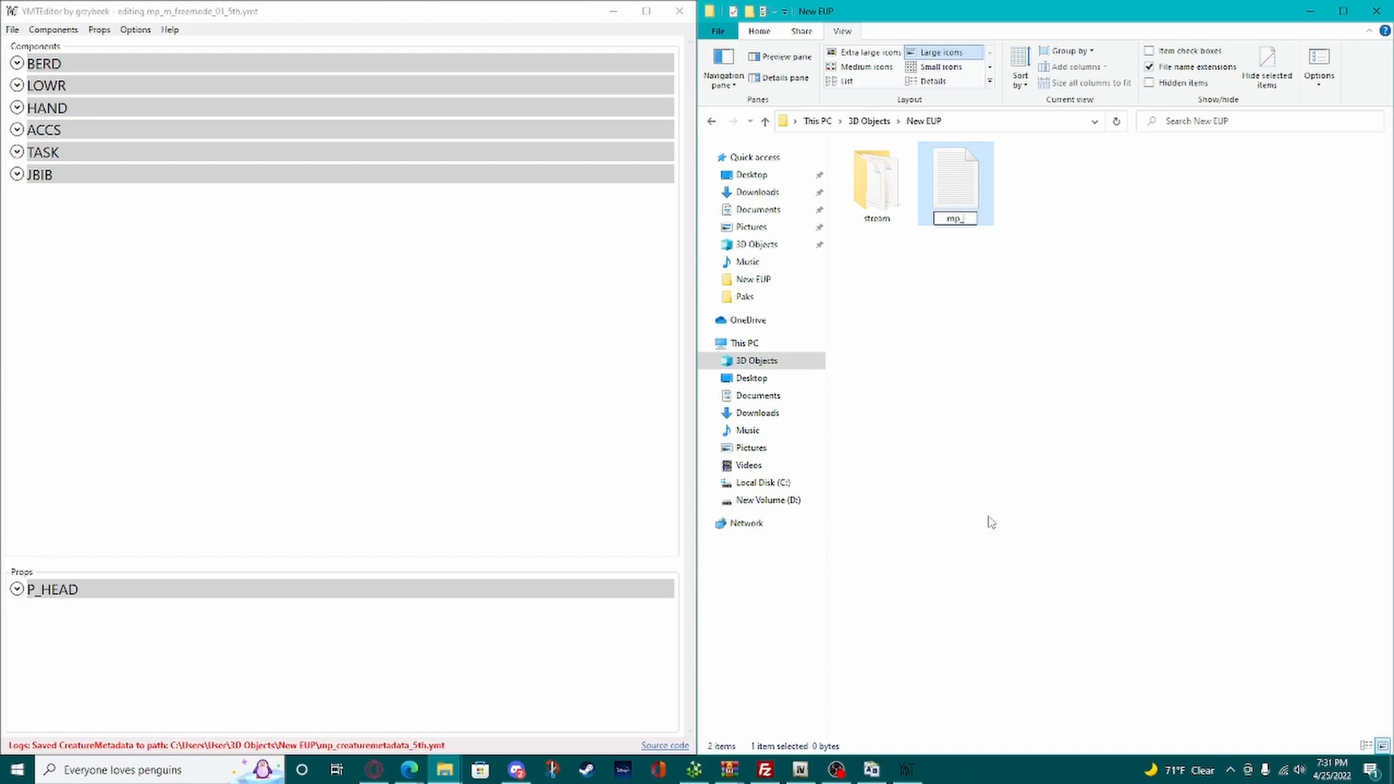
type("m_freemode_01")
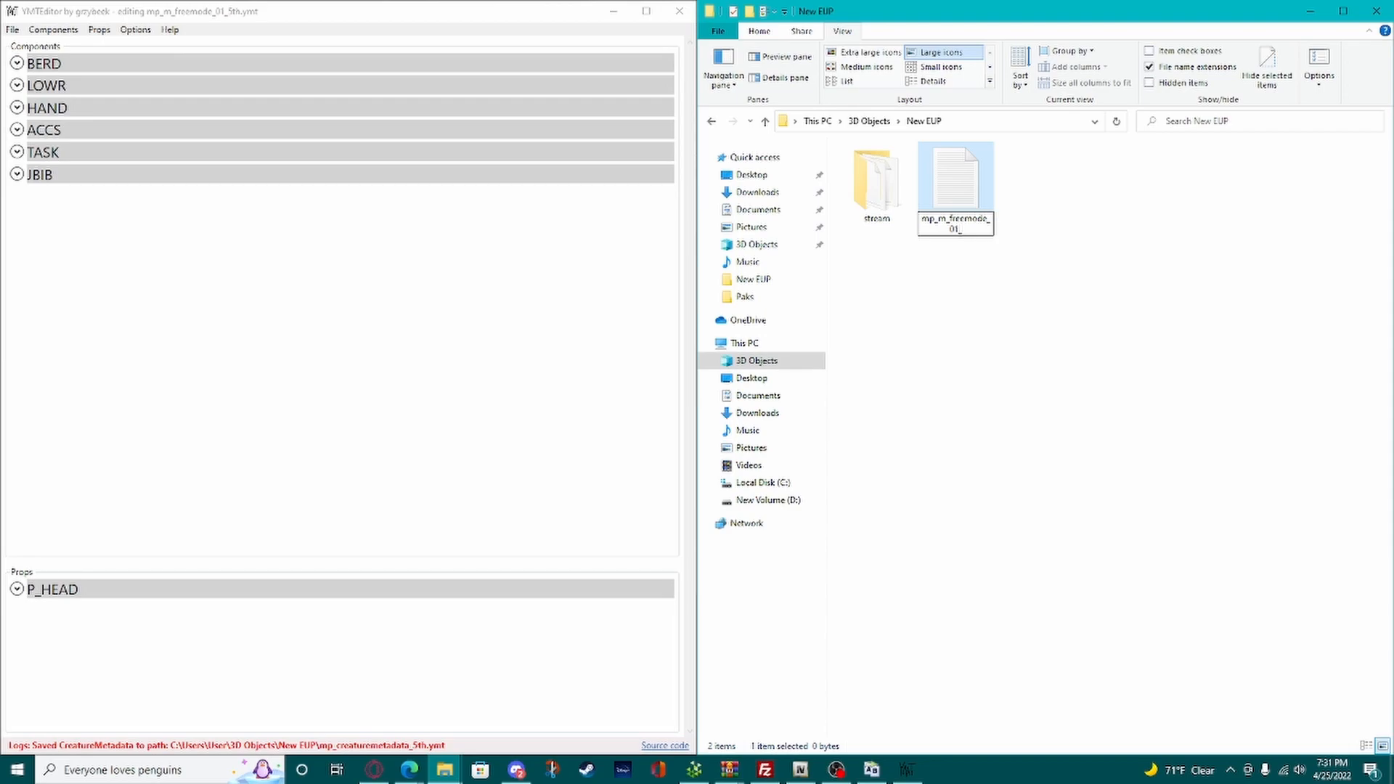
type("_5th.meta")
key("Return")
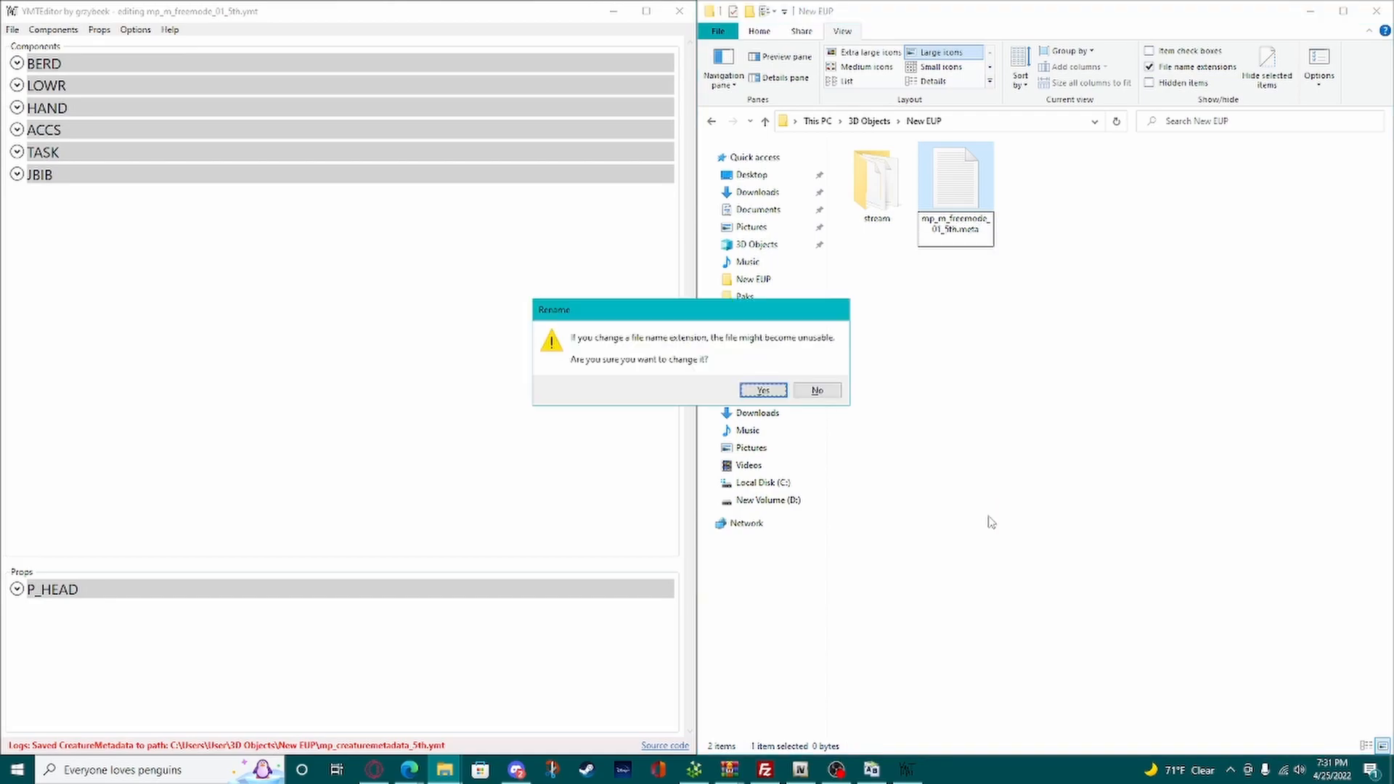
left_click(773, 394)
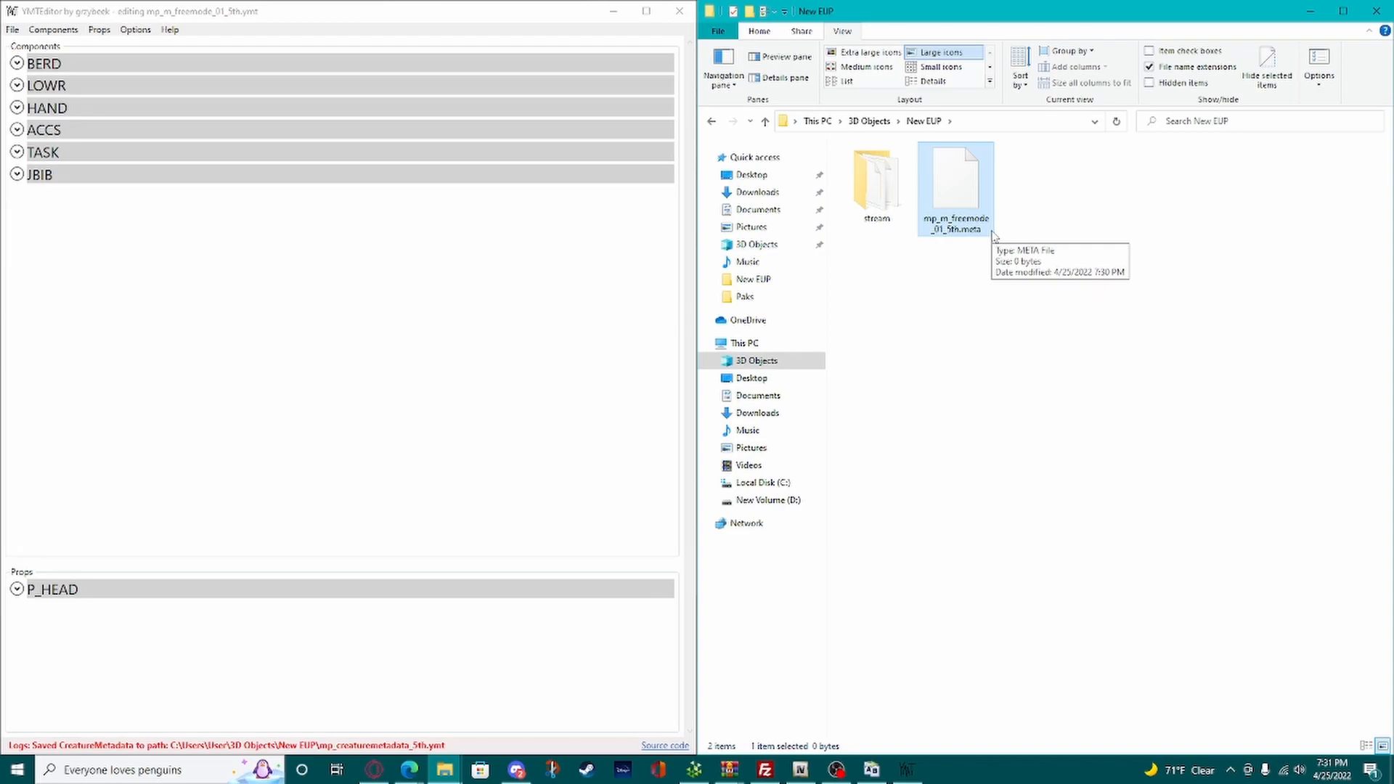
Step: Check the freemode YMT's file name in the stream folder and return to New EUP
double_click(877, 185)
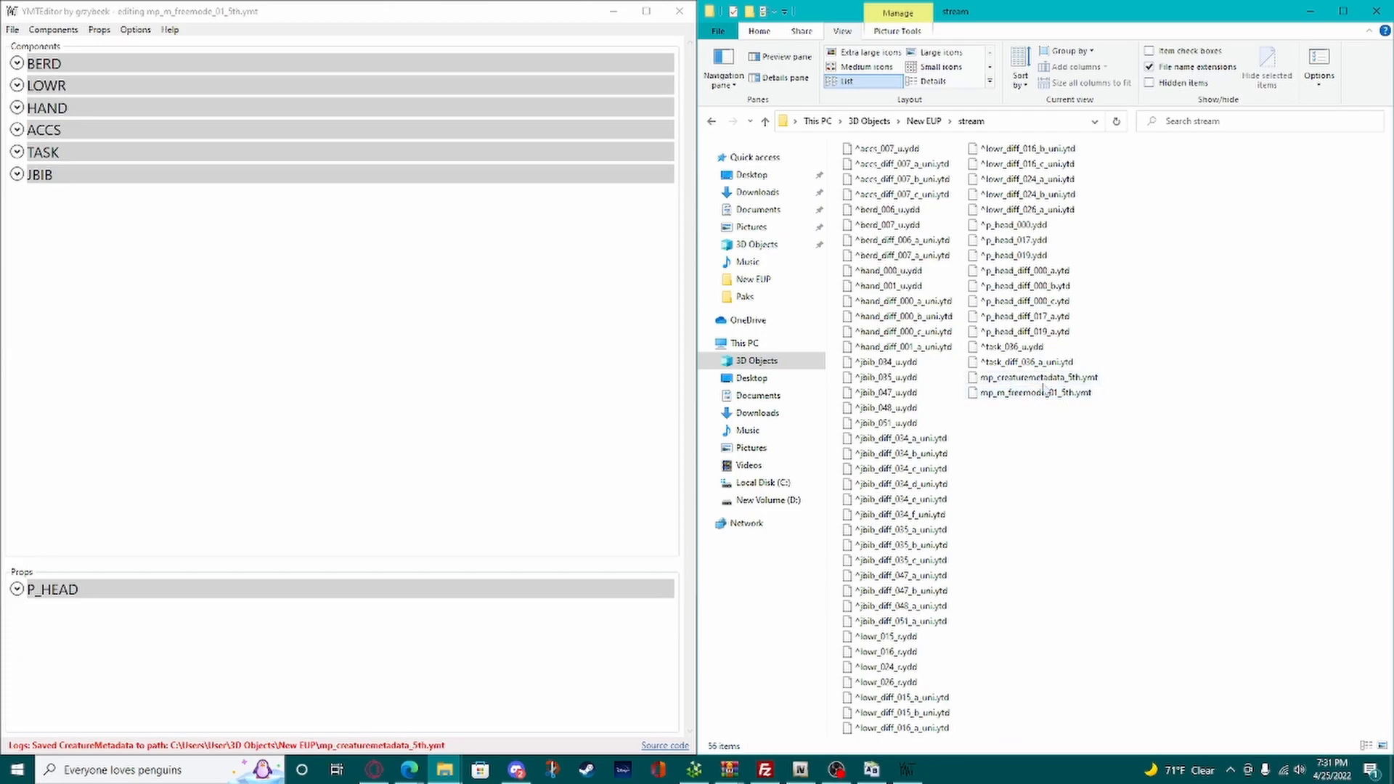
left_click(1038, 394)
key("alt+Left")
Step: Open mp_m_freemode_01_5th.meta in Notepad and paste in the ShopPedApparel XML template for tutorial_clothes
right_click(968, 209)
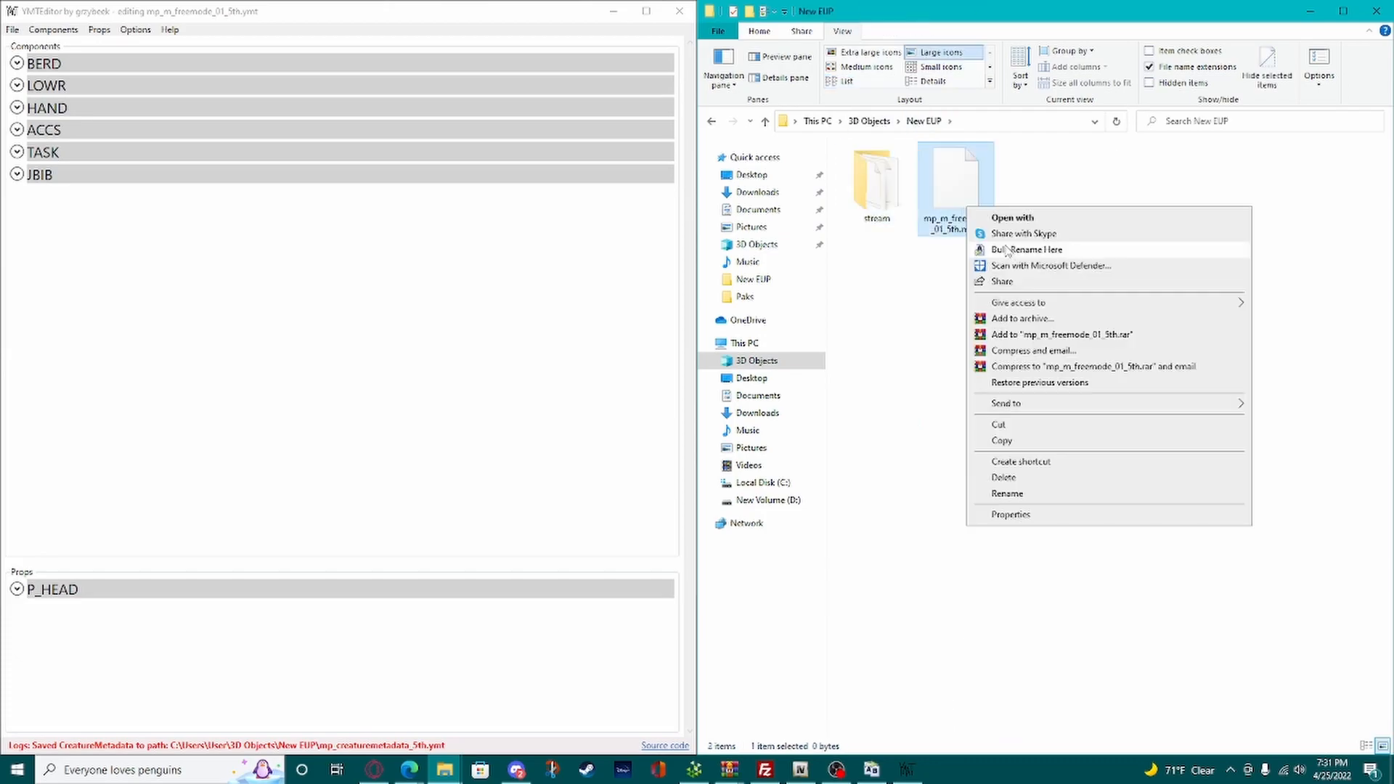
left_click(1038, 218)
left_click(754, 267)
left_click(745, 404)
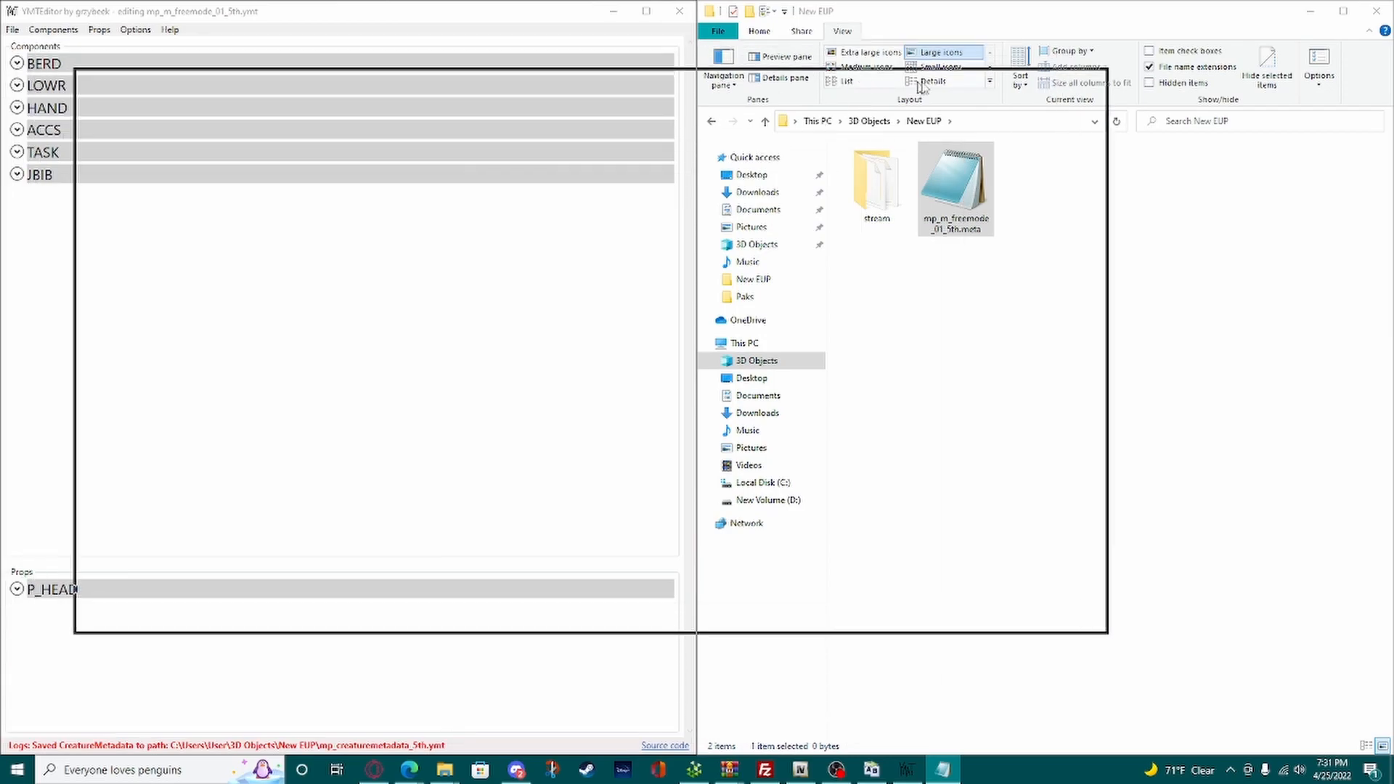
key("alt+Tab")
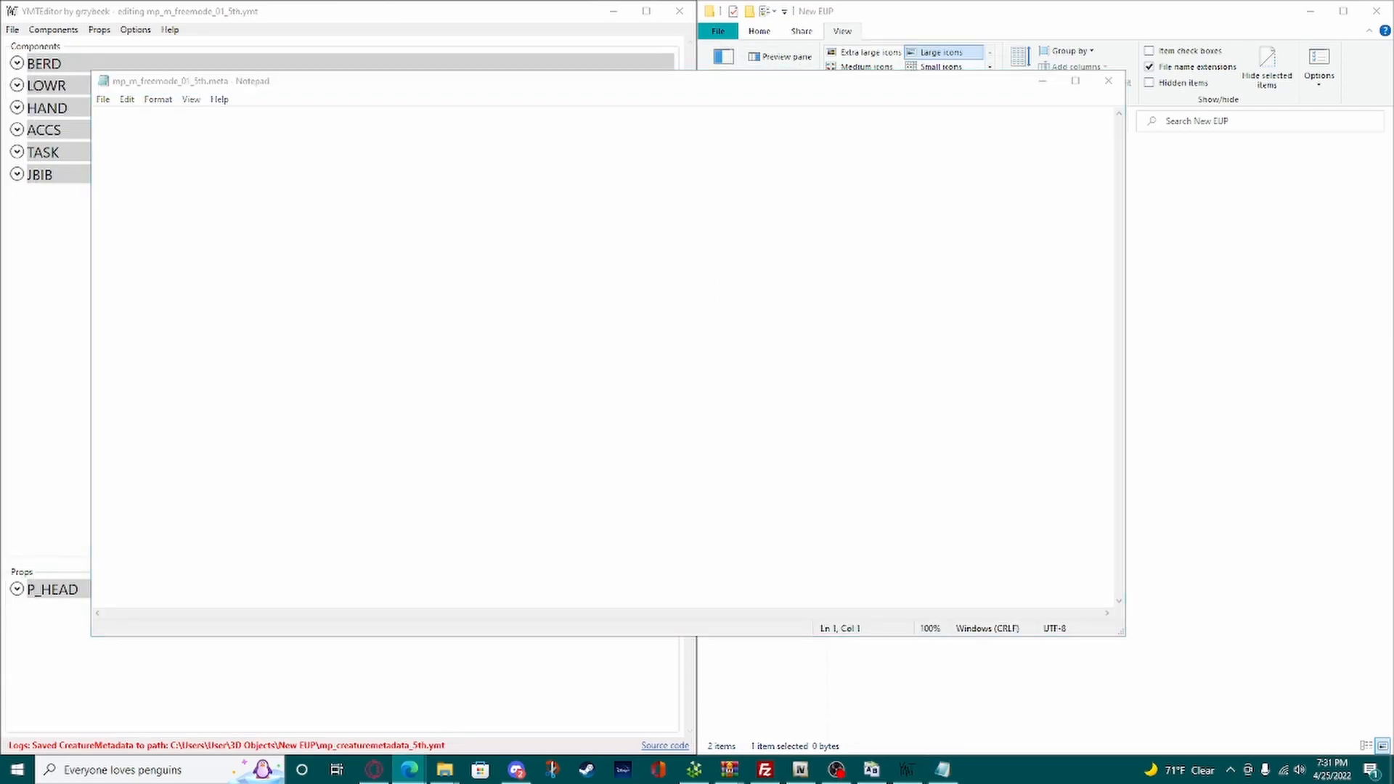
left_click(621, 260)
type("<?xml version=\"1.0\" encoding=\"UTF-8\"?> <ShopPedApparel> <pedName>mp_f_freemode_01</pedName> <dlcName>tutorial_clothes</dlcName> <fullDlcName>mp_f_freemode_01_tutorial_clothes</fullDlcName> <eCharacter>SCR_CHAR_MULTIPLAYER_F</eCharacter> <creatureMetaData>MP_CreatureMetadata_tutorial_clothes</creatureMetaData>  <pedOutfits> </pedOutfits> <pedComponents> </pedComponents> <pedProps> </pedProps>  </ShopPedApparel>")
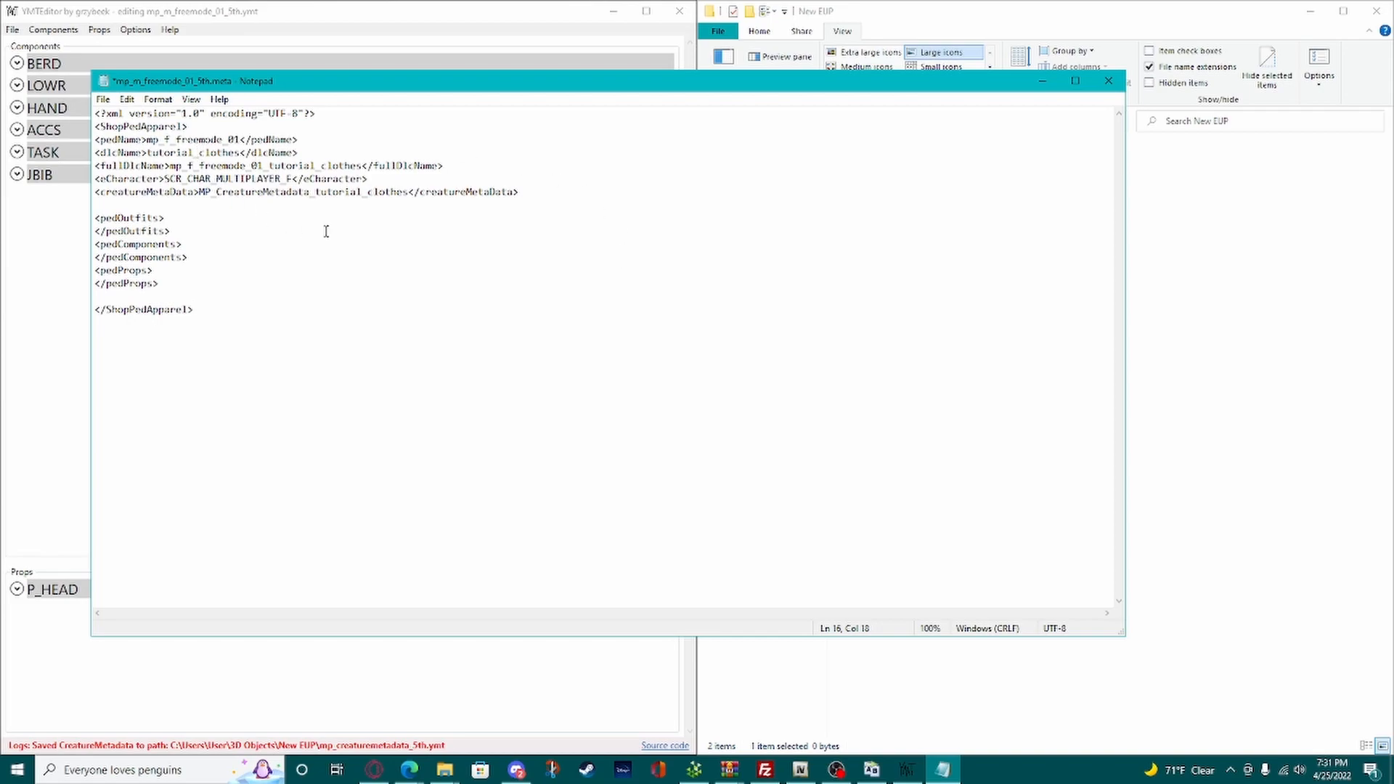
Step: Adapt the template for male: pedName mp_m_freemode_01, dlcName 5th, fullDlcName mp_m_freemode_01_tutorial_clothes and eCharacter SCR_CHAR_MULTIPLAYER
left_click_drag(173, 139, 164, 140)
type("m")
left_click_drag(242, 151, 147, 153)
type("5")
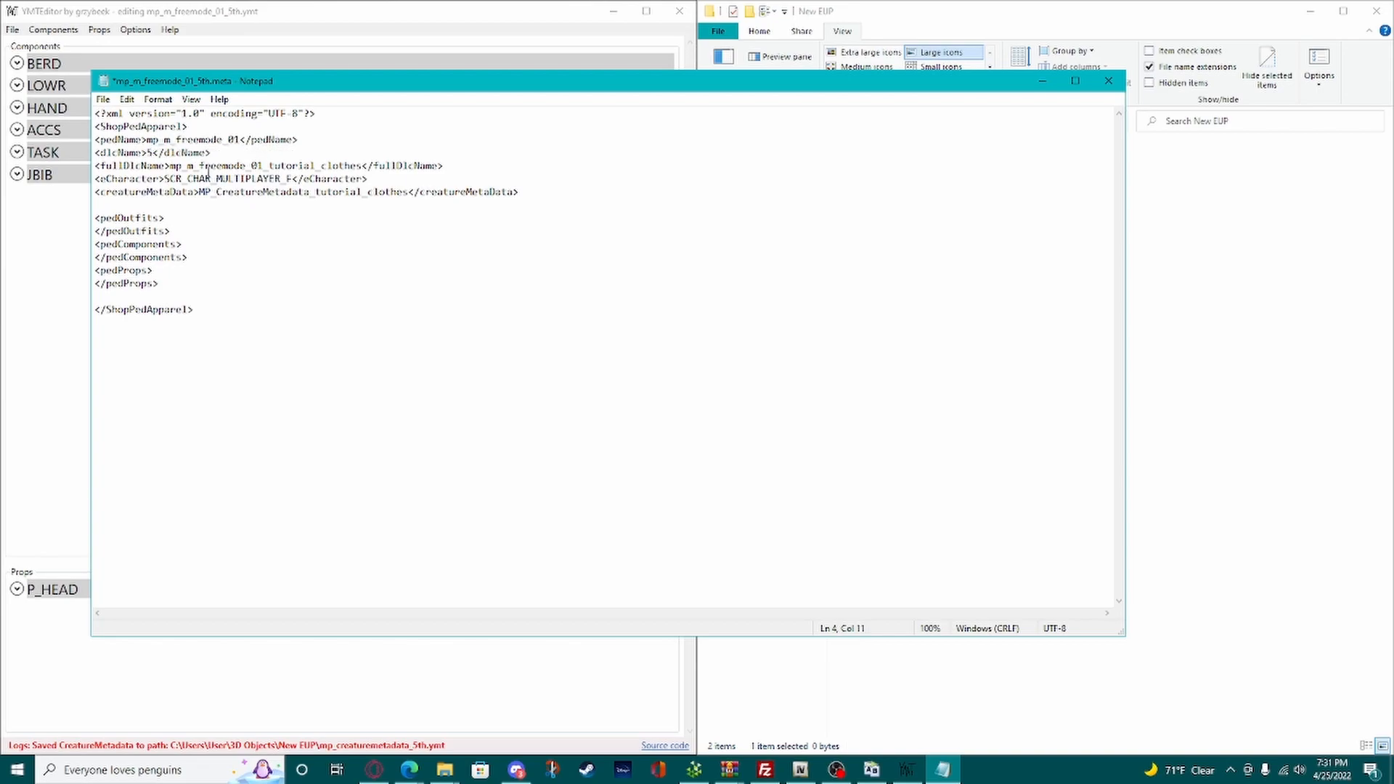
type("th")
left_click_drag(294, 179, 282, 179)
key("BackSpace")
Step: Set creatureMetaData to mp_creaturemetadata_5th, copying the name from the creature metadata YMT in the stream folder
left_click_drag(408, 192, 203, 192)
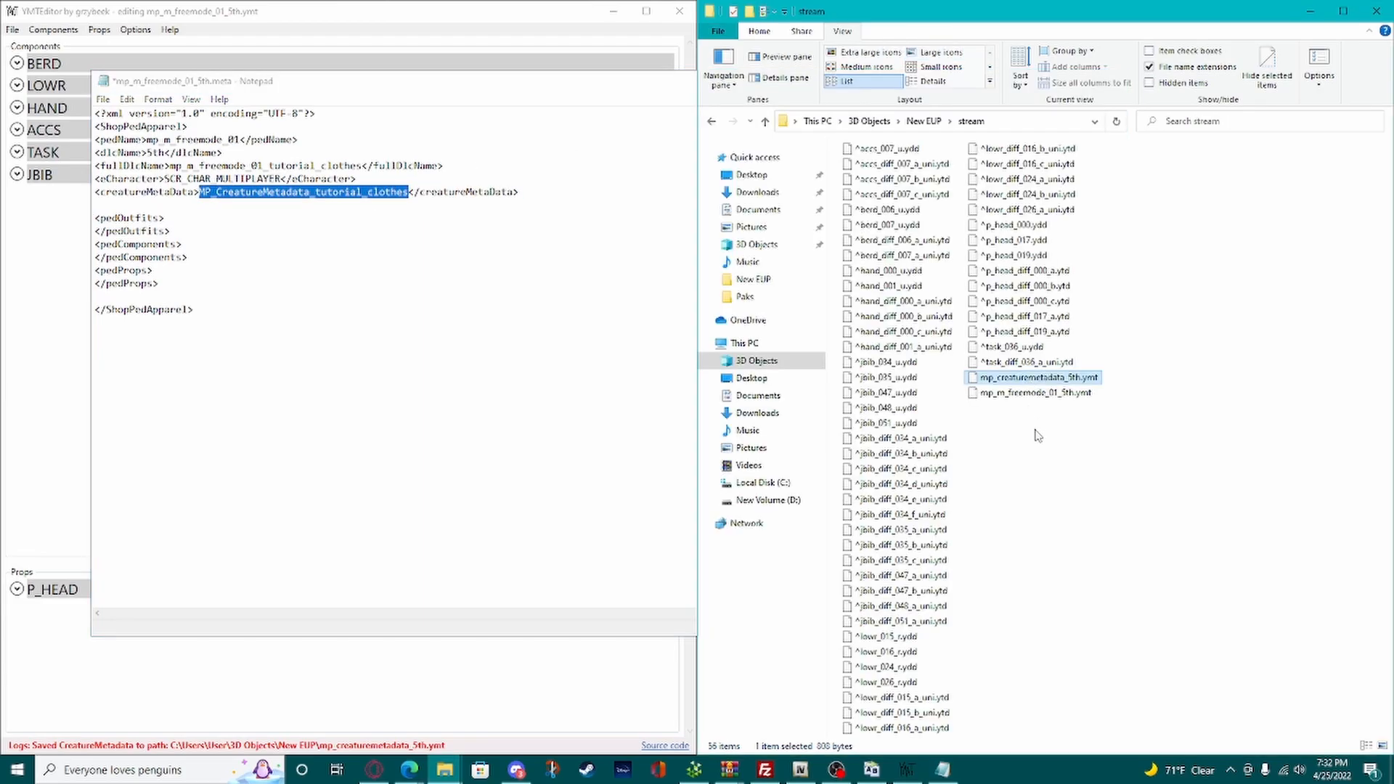
right_click(1030, 379)
left_click(1071, 665)
key("ctrl+c")
left_click(414, 200)
left_click_drag(409, 193, 201, 193)
key("ctrl+v")
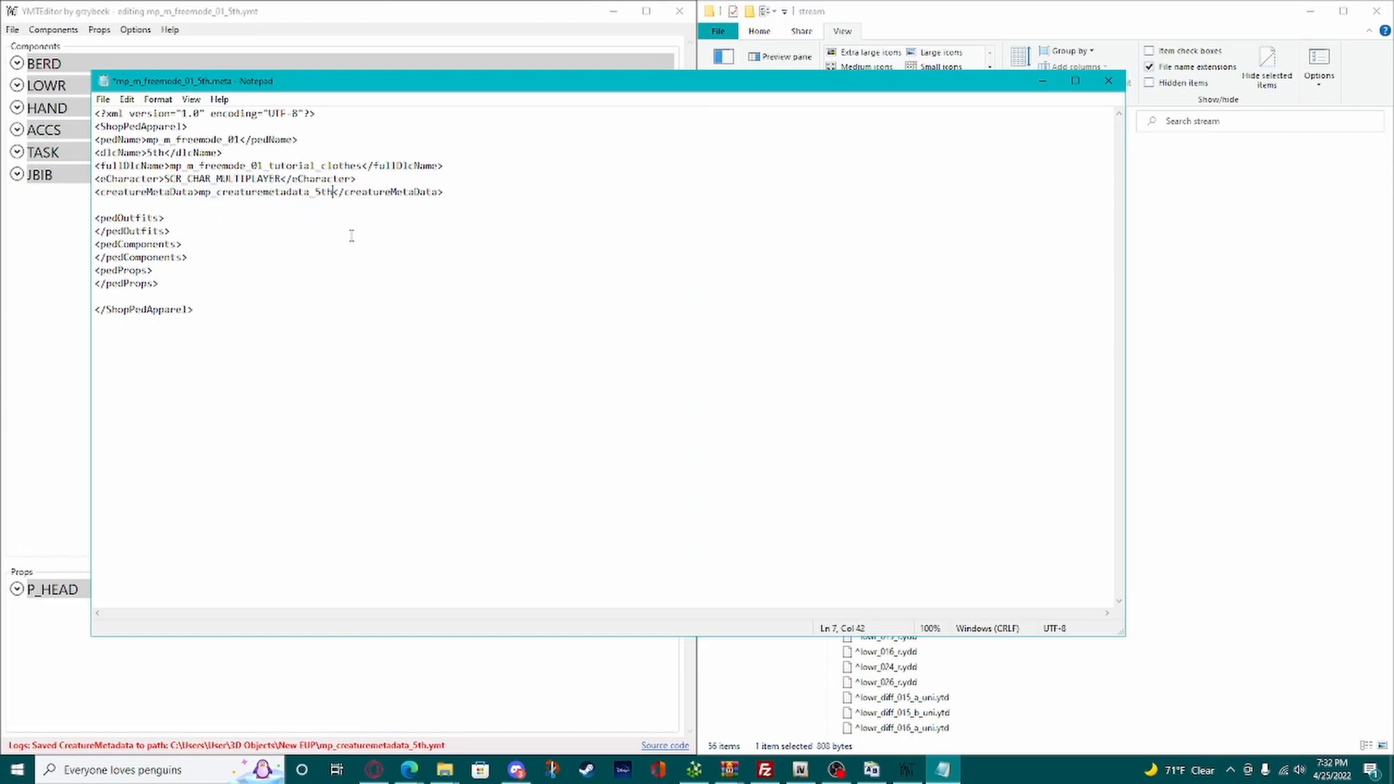
Step: Go back to the New EUP folder and set the meta file's fullDlcName to mp_m_freemode_01_5th
left_click(1295, 265)
left_click(923, 121)
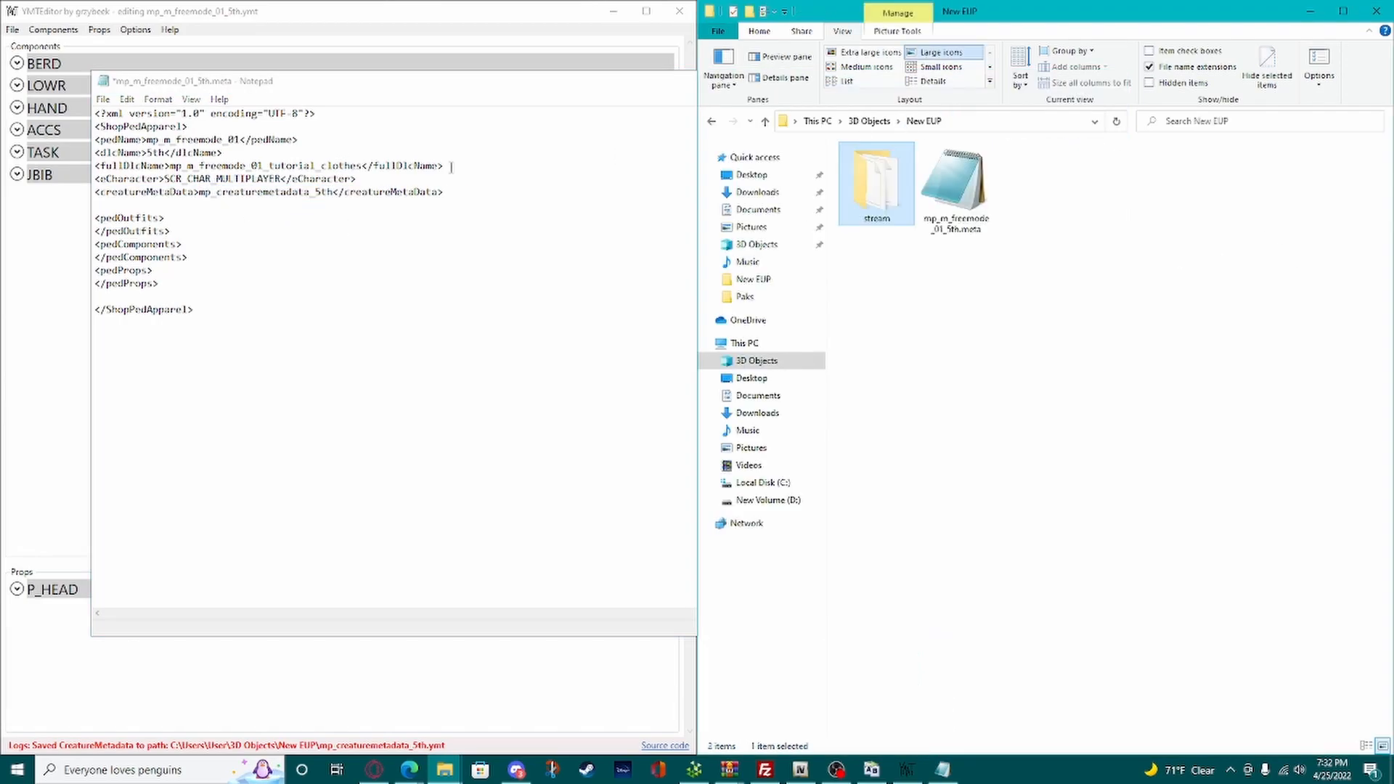
left_click_drag(361, 165, 270, 167)
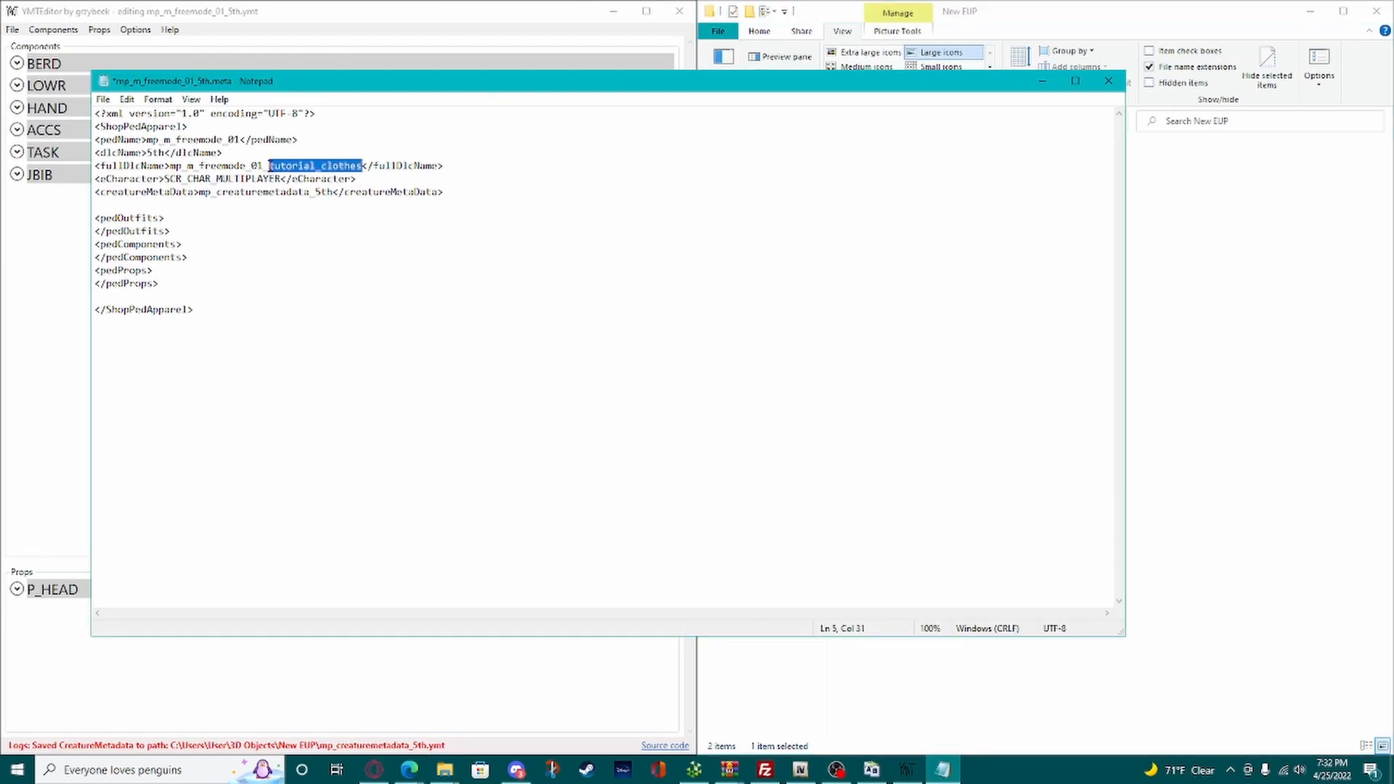
type("5th")
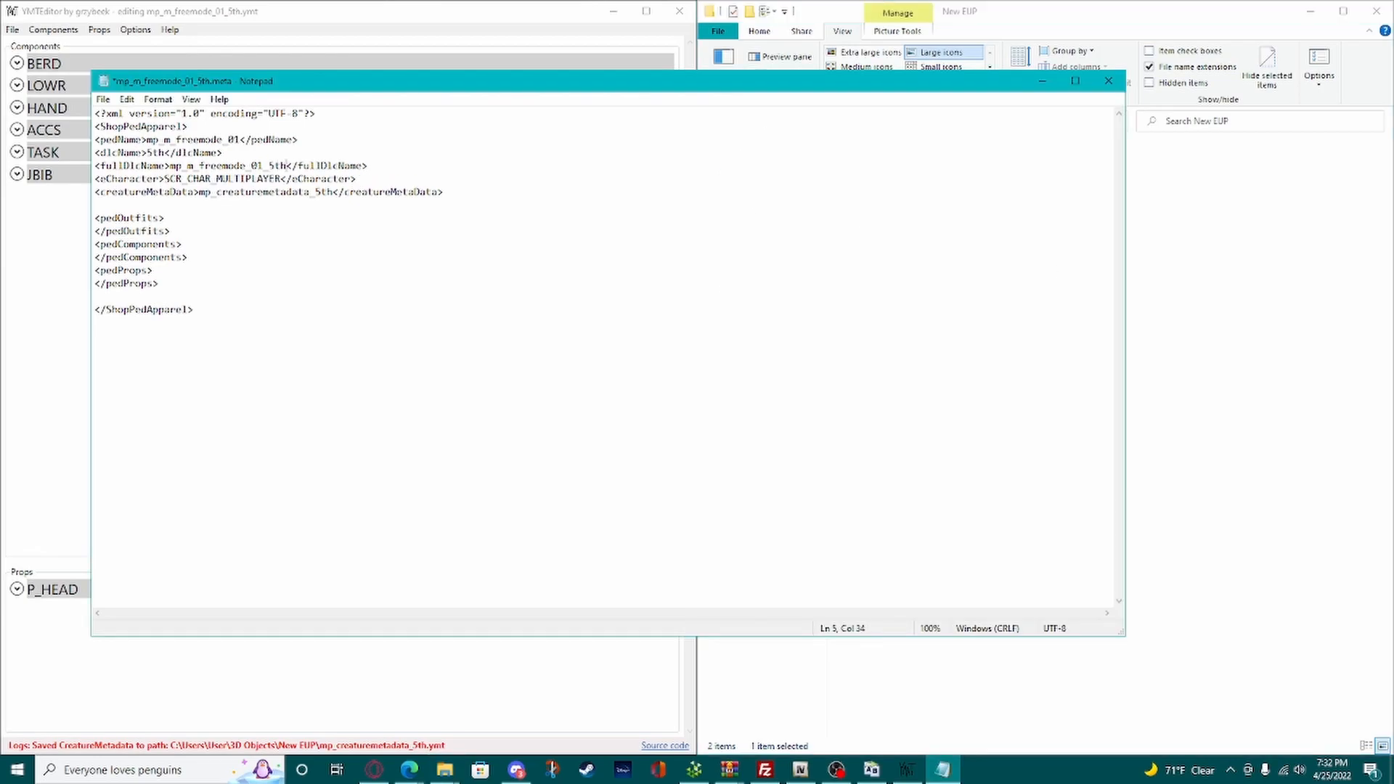
key("BackSpace")
type("h")
Step: Check the freemode YMT's file name in the stream folder against the meta file's fullDlcName
left_click(1210, 305)
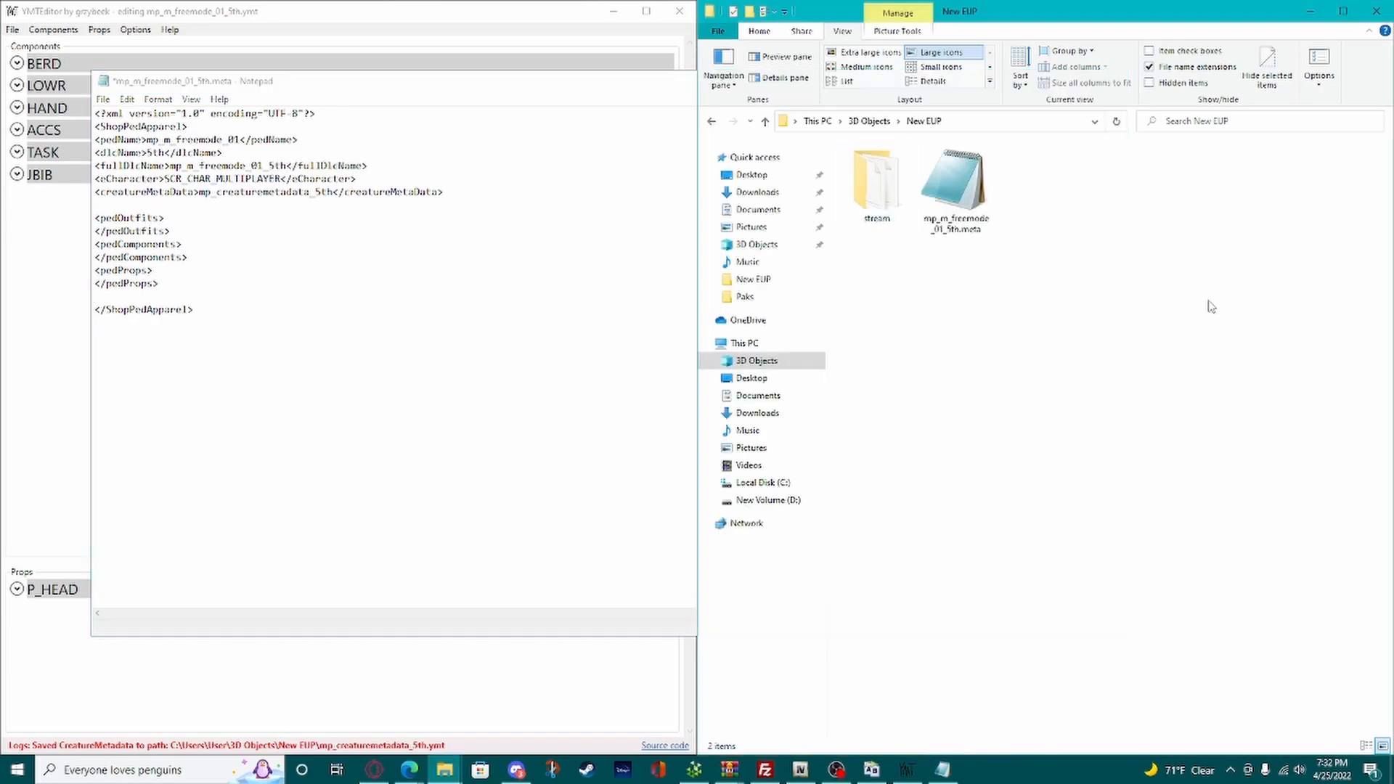
left_click(751, 174)
left_click(711, 122)
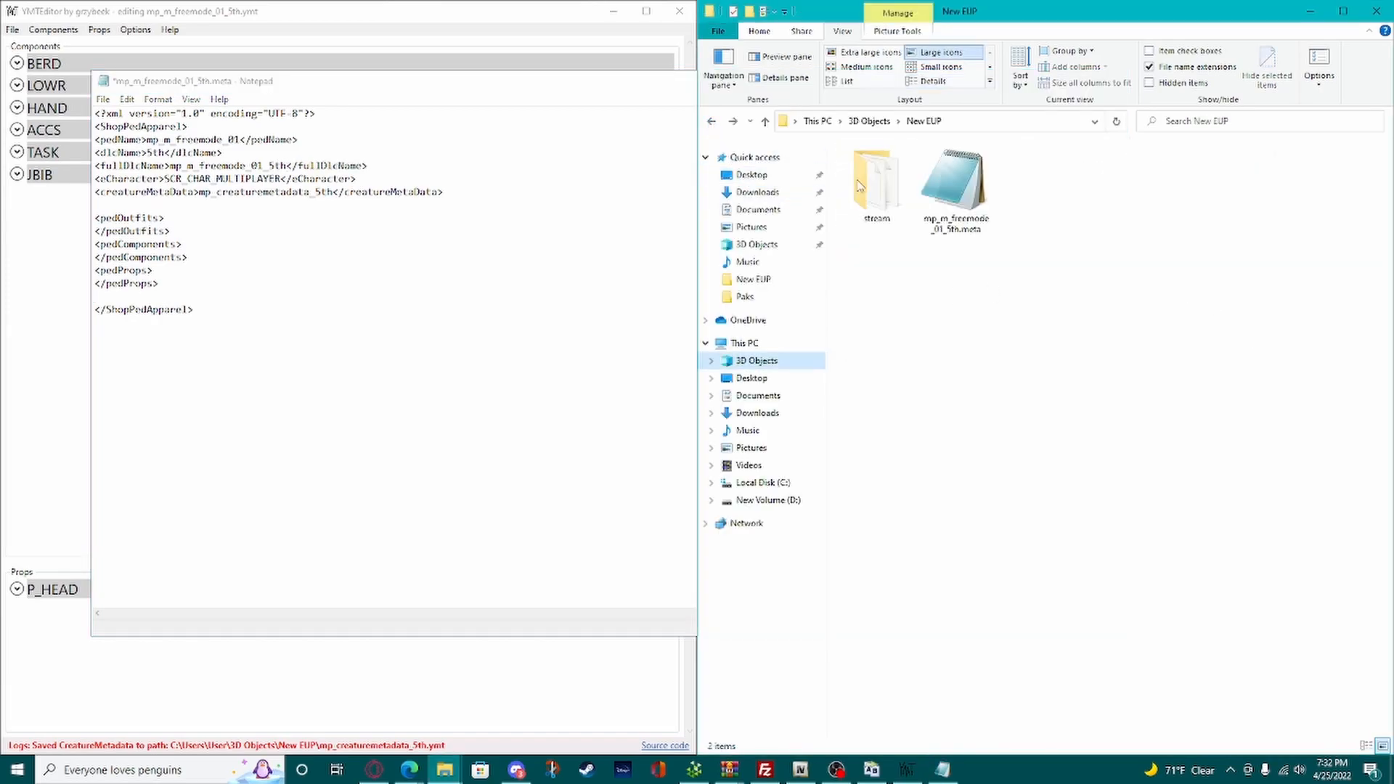
left_click(854, 207)
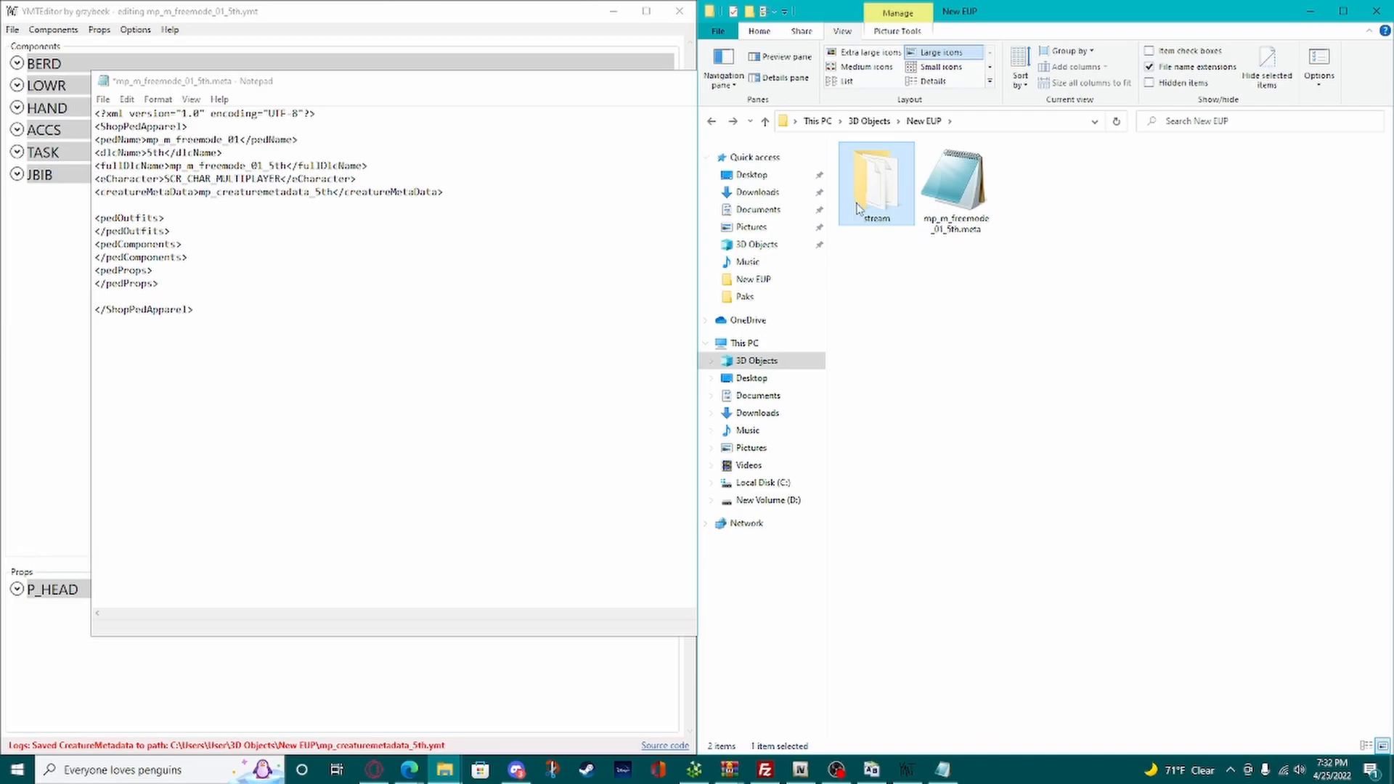
double_click(856, 209)
left_click(1063, 393)
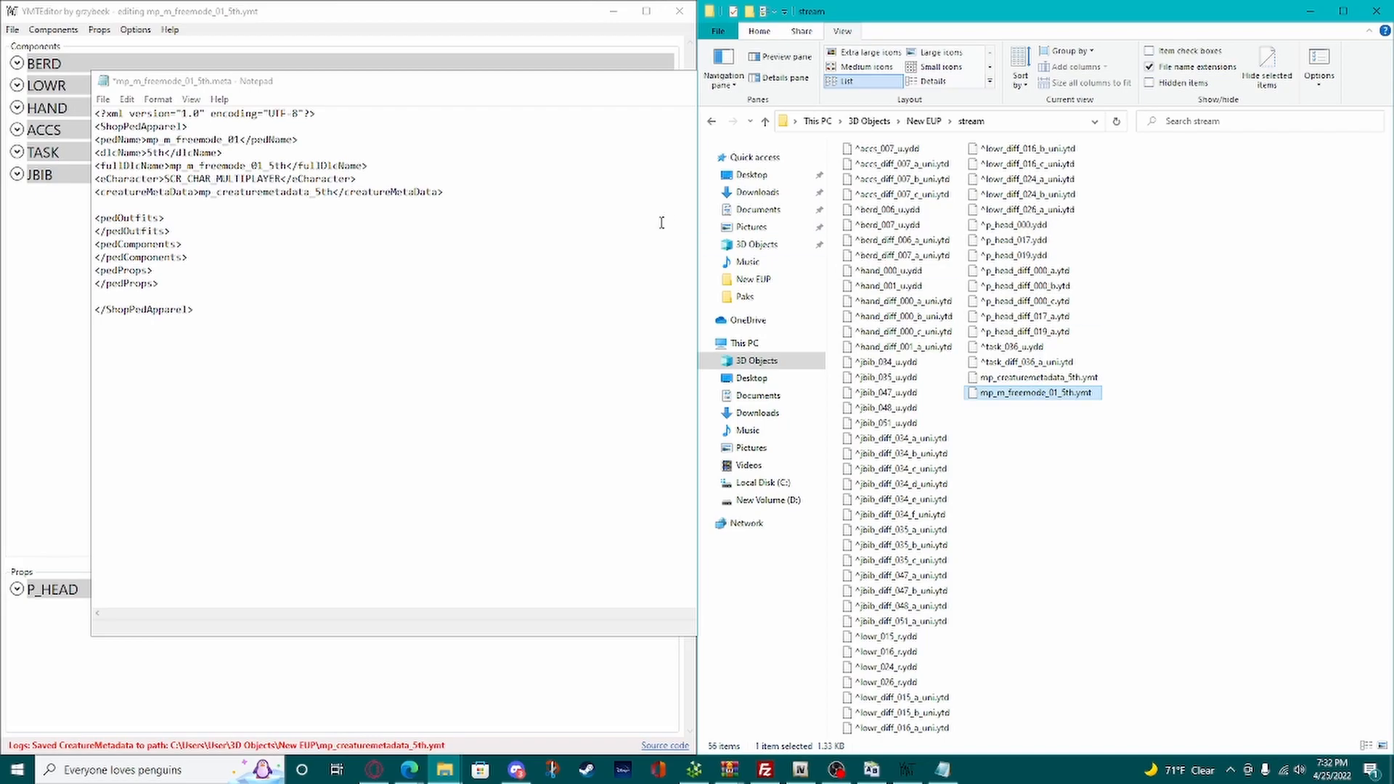
Step: Review the creatureMetaData, fullDlcName and pedName entries, then save and close mp_m_freemode_01_5th.meta
left_click(446, 191)
left_click_drag(211, 193, 148, 178)
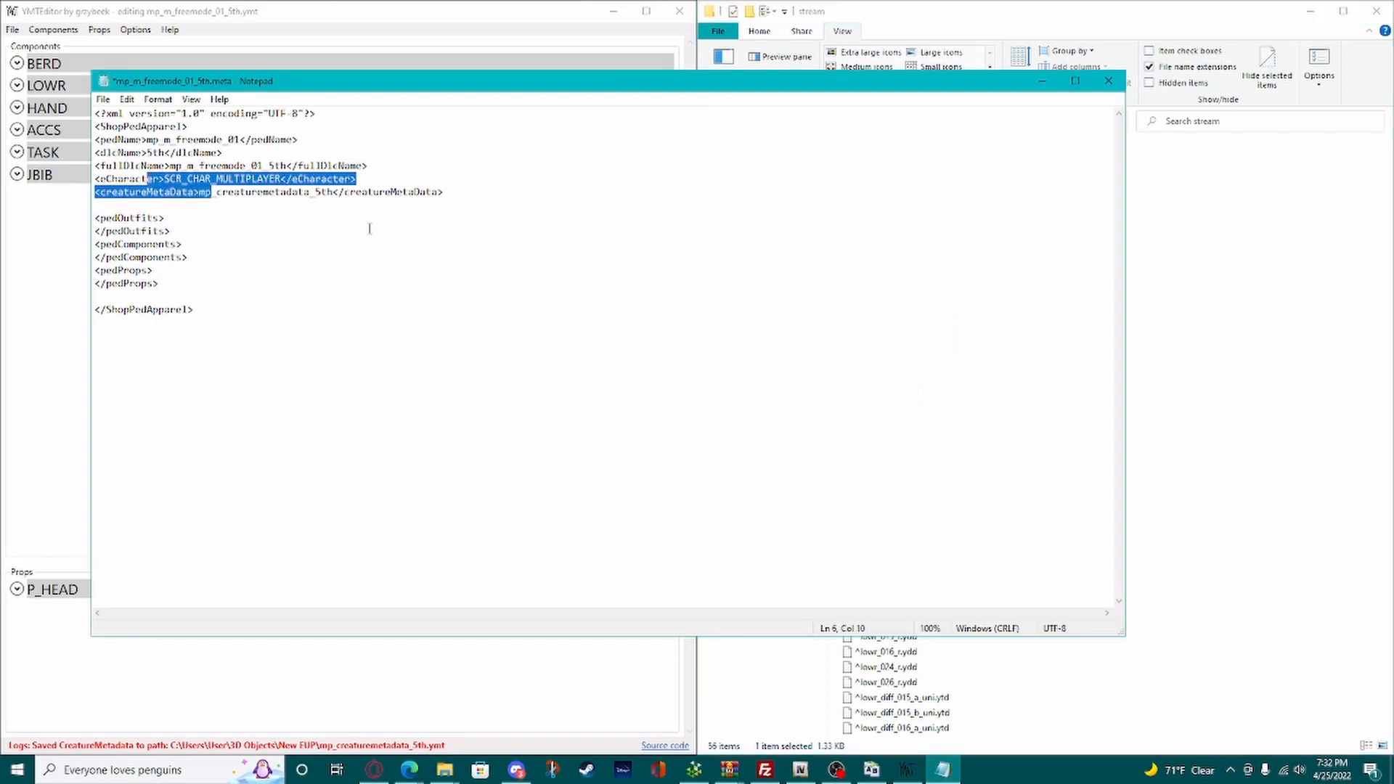
left_click_drag(280, 166, 240, 154)
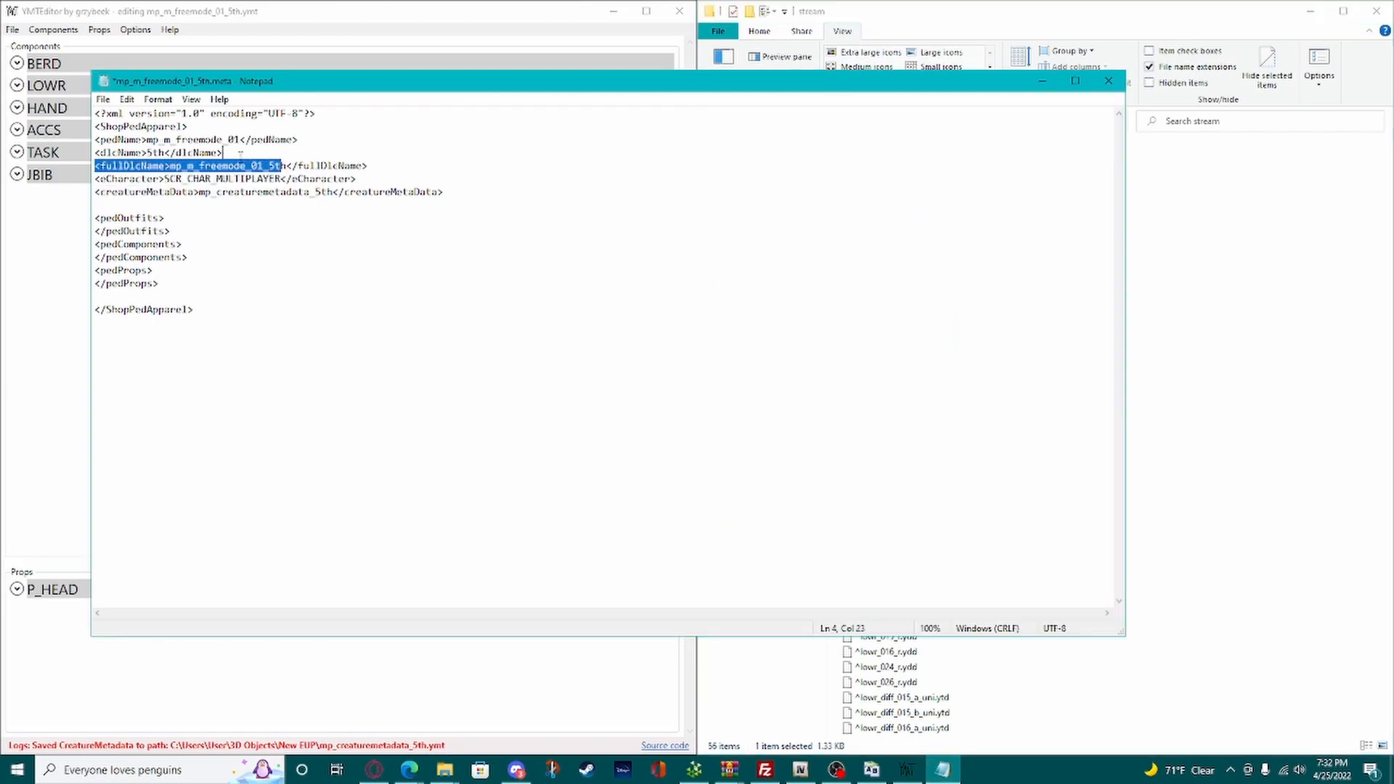
left_click(165, 139)
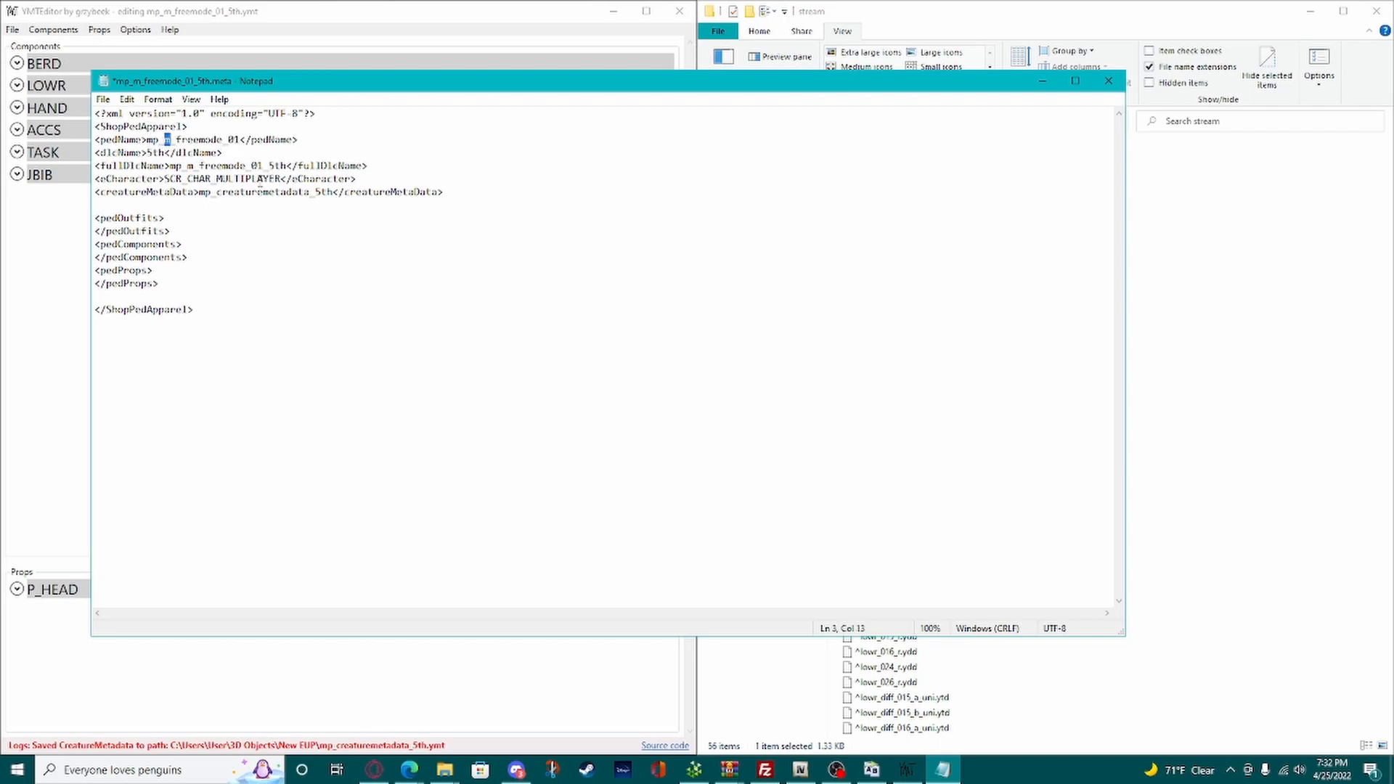
left_click(346, 241)
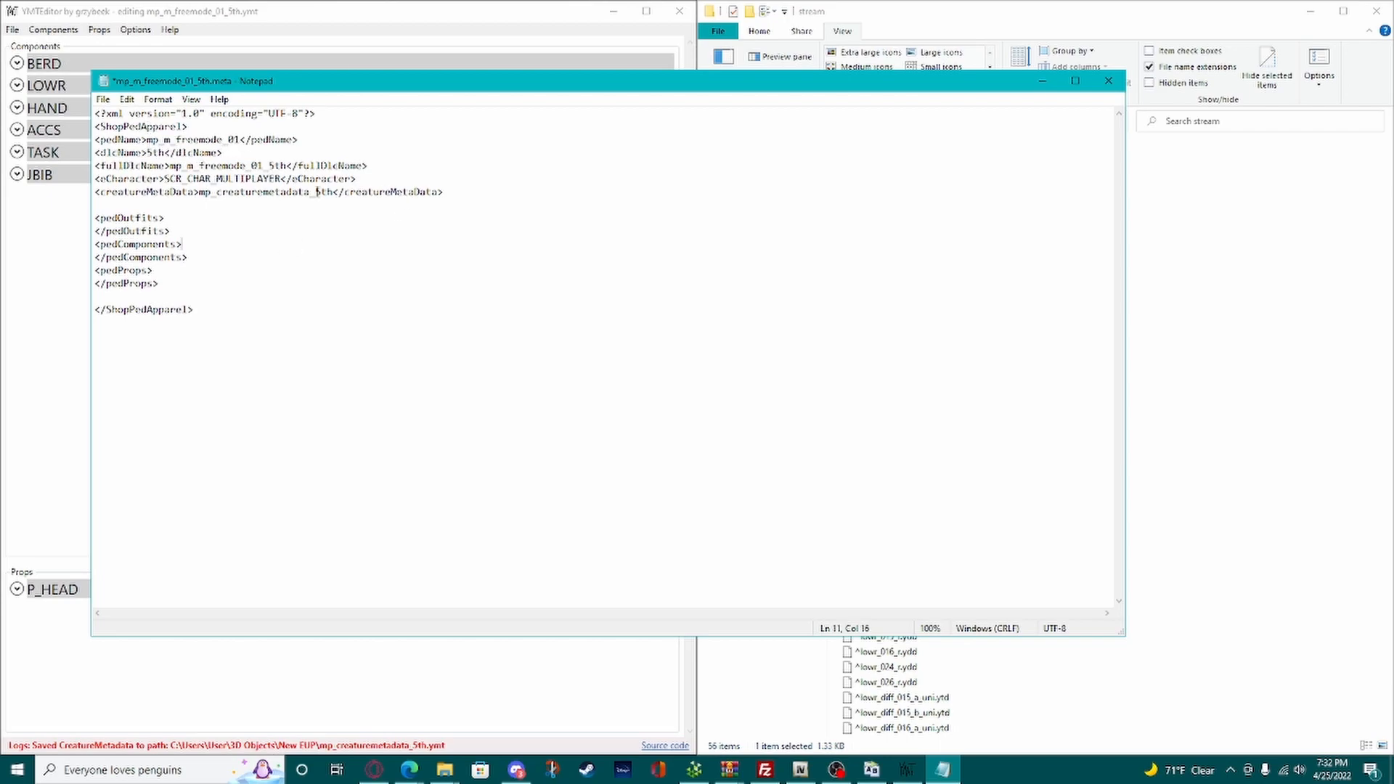
left_click(1107, 81)
left_click(657, 399)
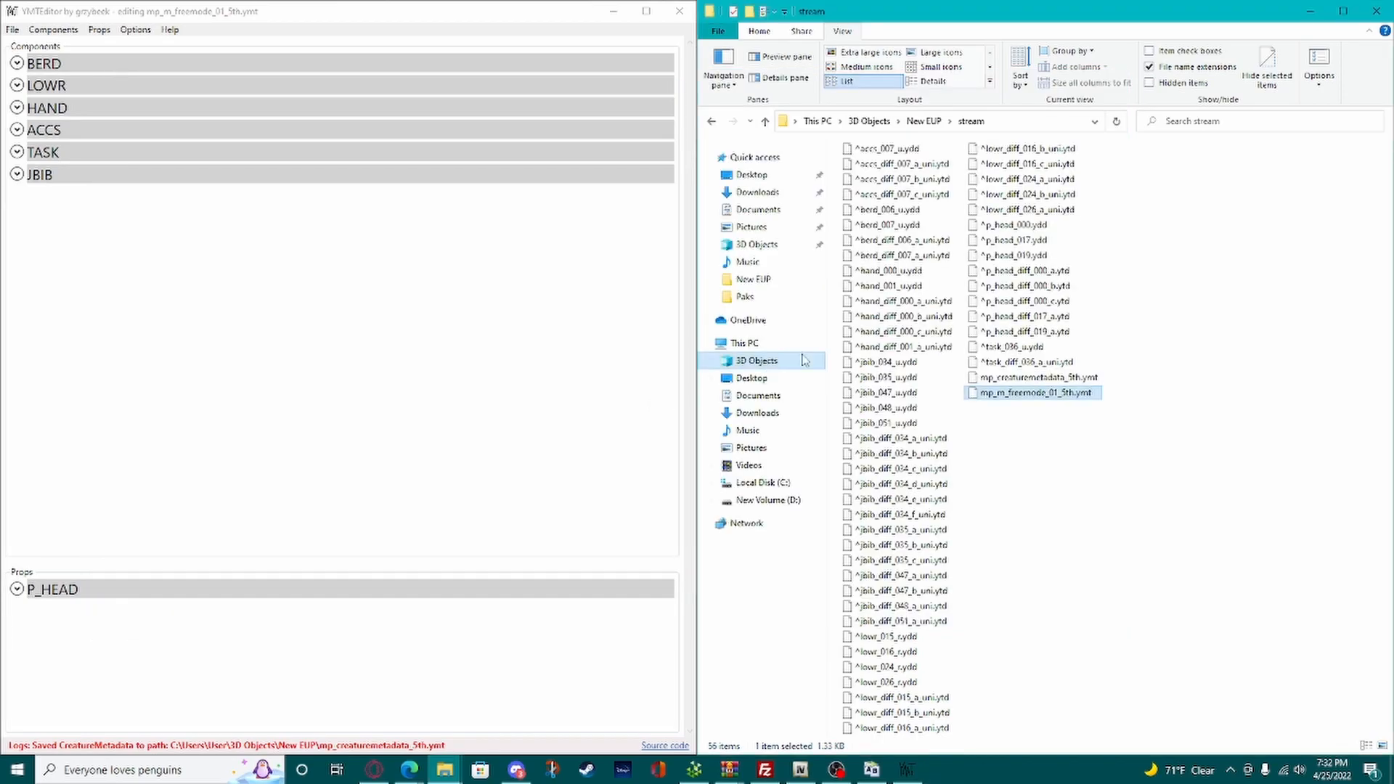
Step: Create a new text document in the New EUP folder and name it fxmanifest.lua, replacing the txt extension
left_click(1031, 456)
left_click(920, 121)
left_click(1025, 272)
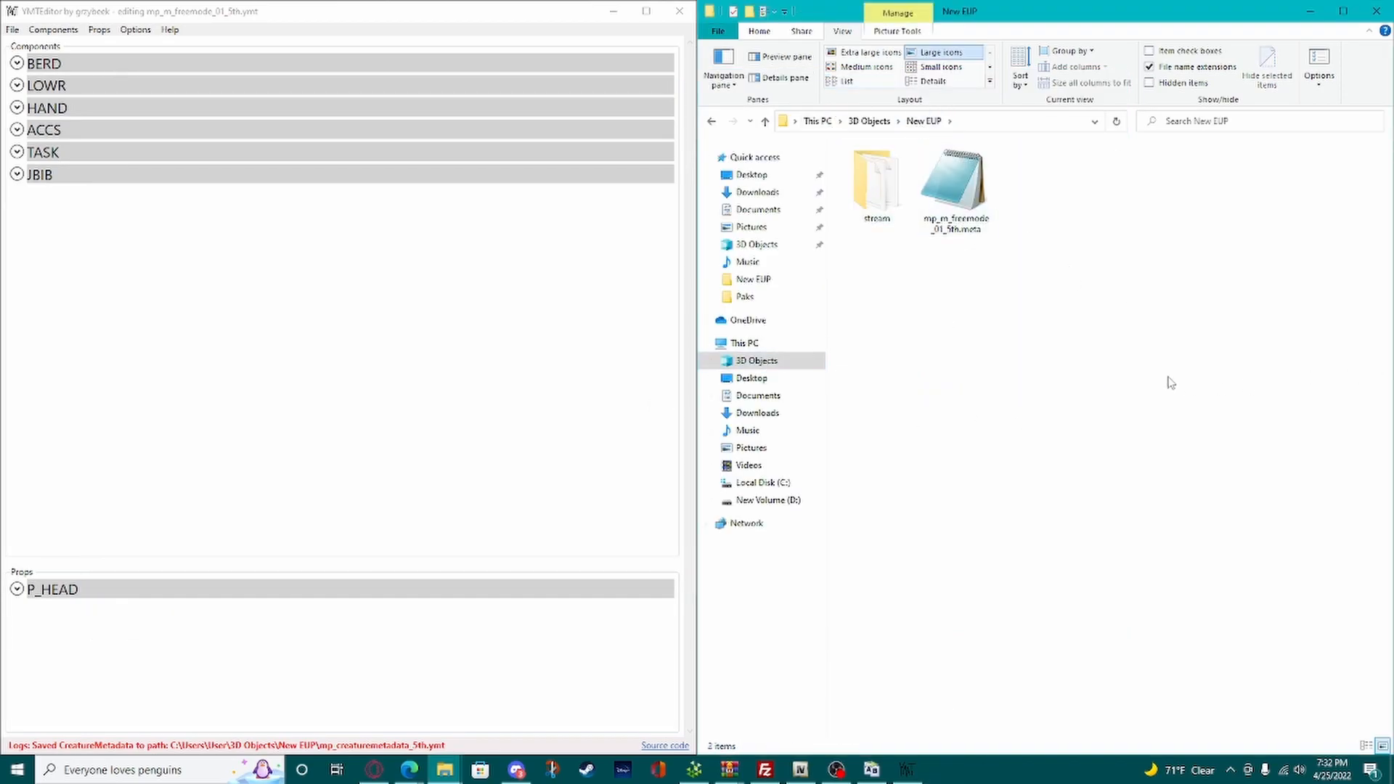
right_click(1134, 349)
mouse_move(1241, 523)
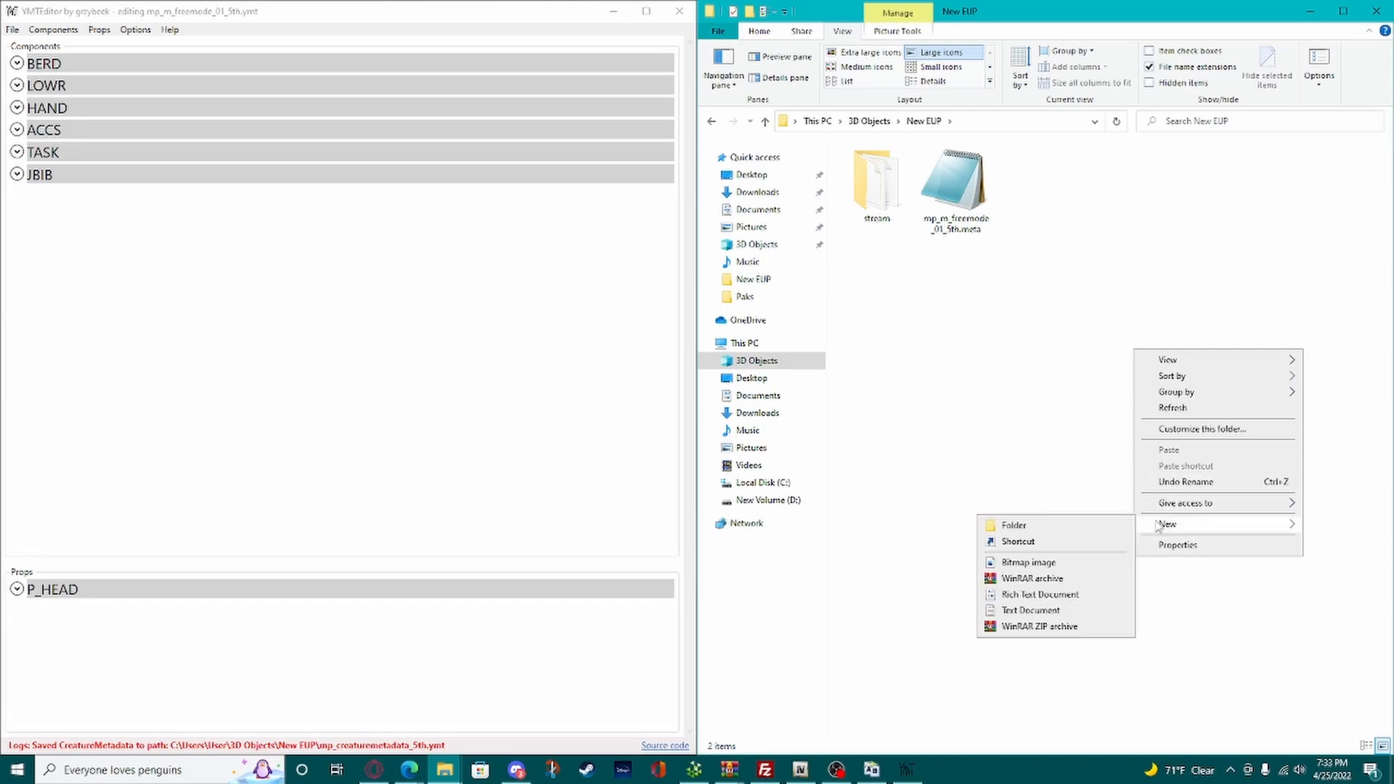
left_click(1054, 608)
type("fxman")
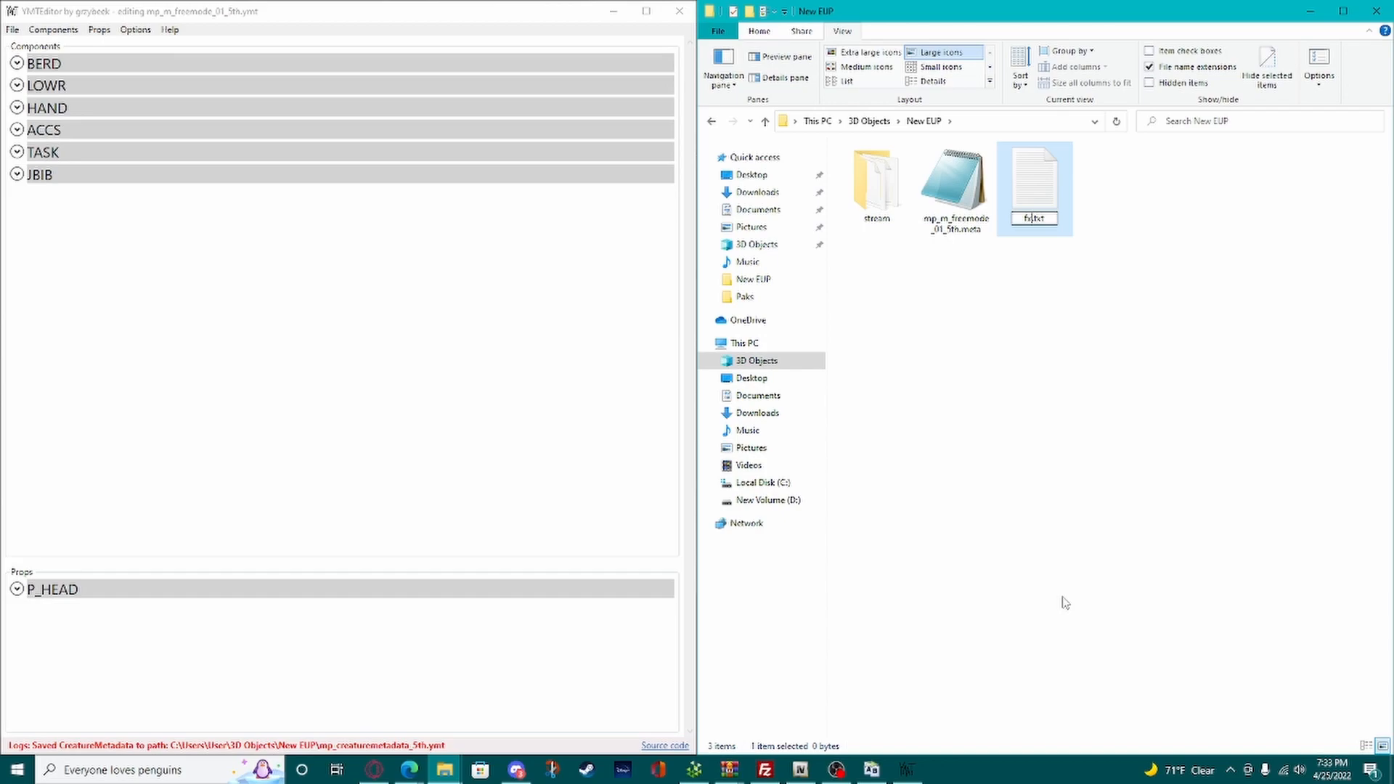
type("ifest")
key("BackSpace")
key("BackSpace")
type("lua")
key("Return")
key("Return")
Step: Open fxmanifest.lua in Notepad and paste in the cerulean/gta5 manifest template for mp_f_freemode_01_tutorial_clothes.meta
right_click(970, 197)
left_click(1002, 223)
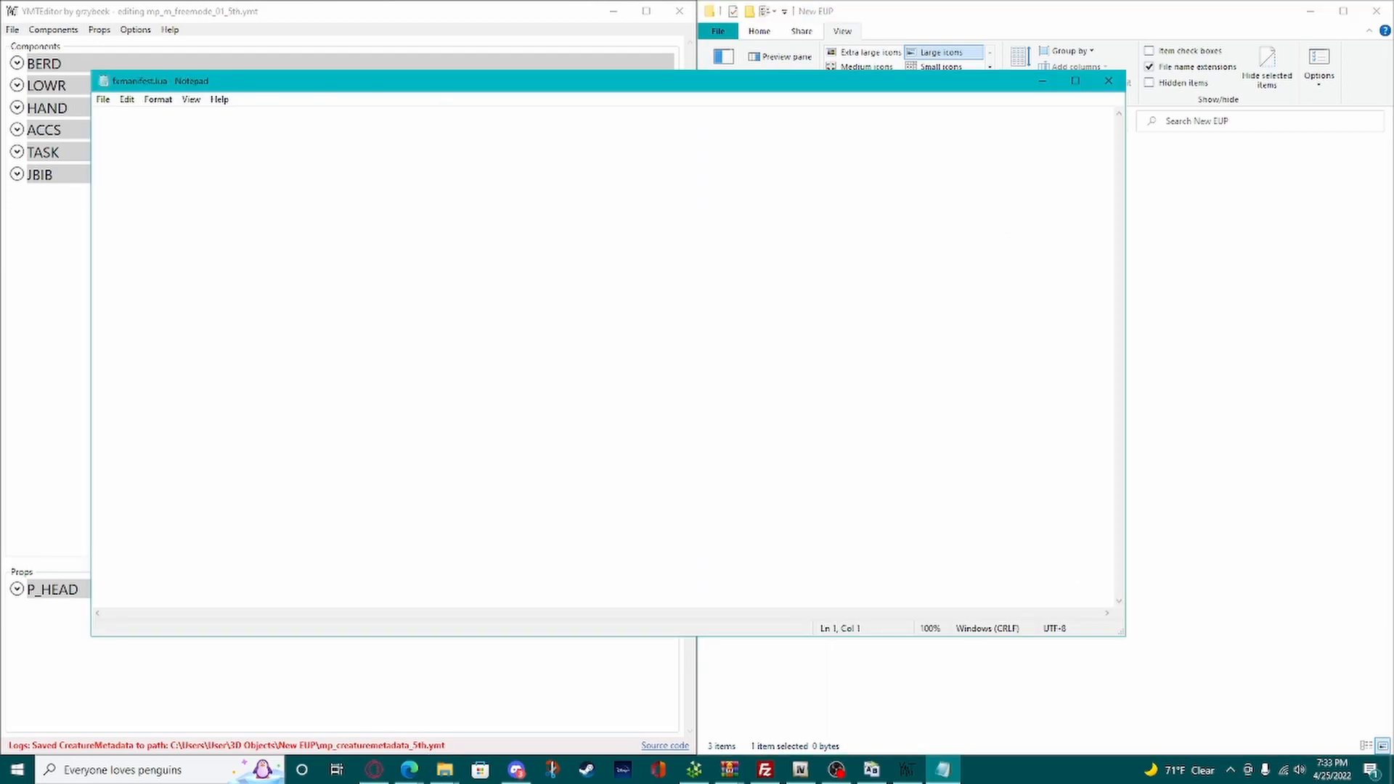
key("alt+Tab")
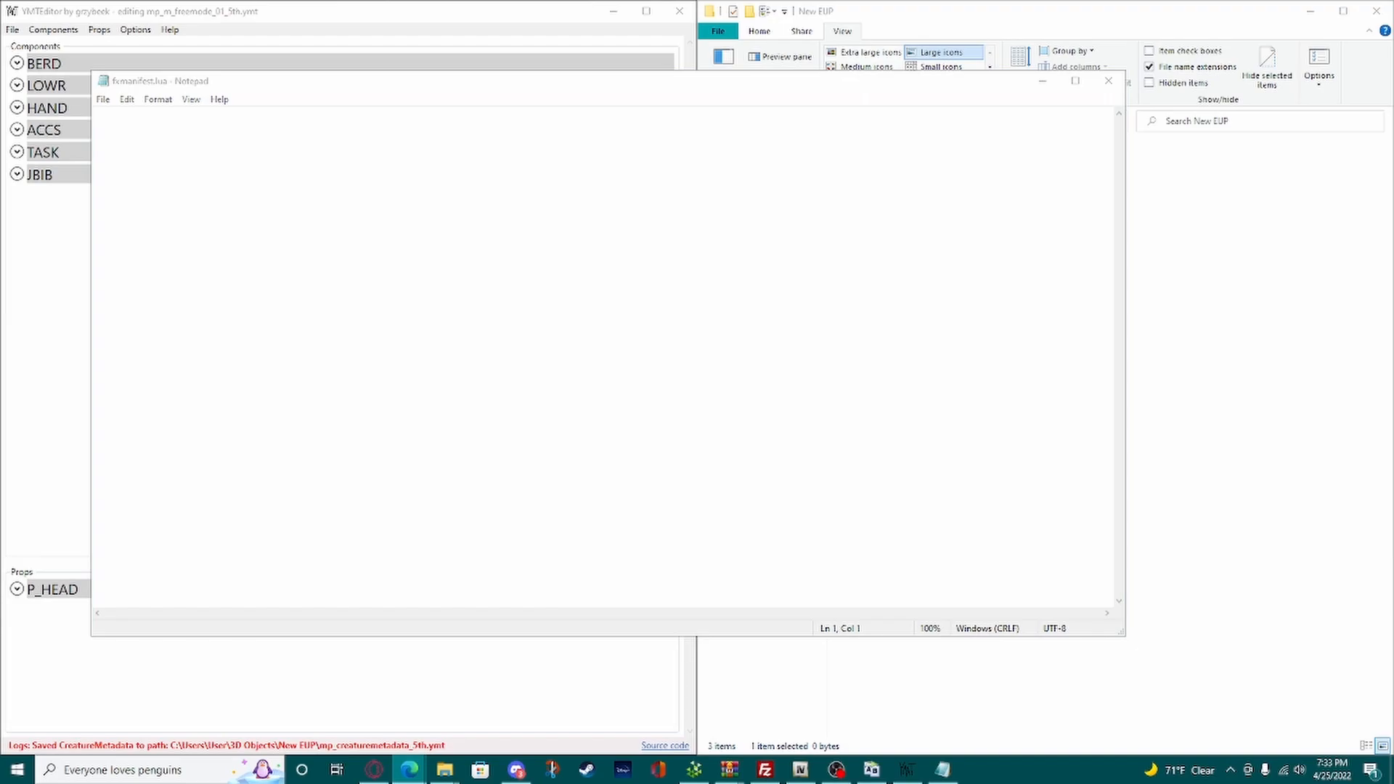
left_click(424, 216)
type("fx_version 'cerulean' game 'gta5'  files {     'mp_f_freemode_01_tutorial_clothes.meta' }  data_file 'SHOP_PED_APPAREL_META_FILE' 'mp_f_freemode_01_tutorial_clothes.meta'")
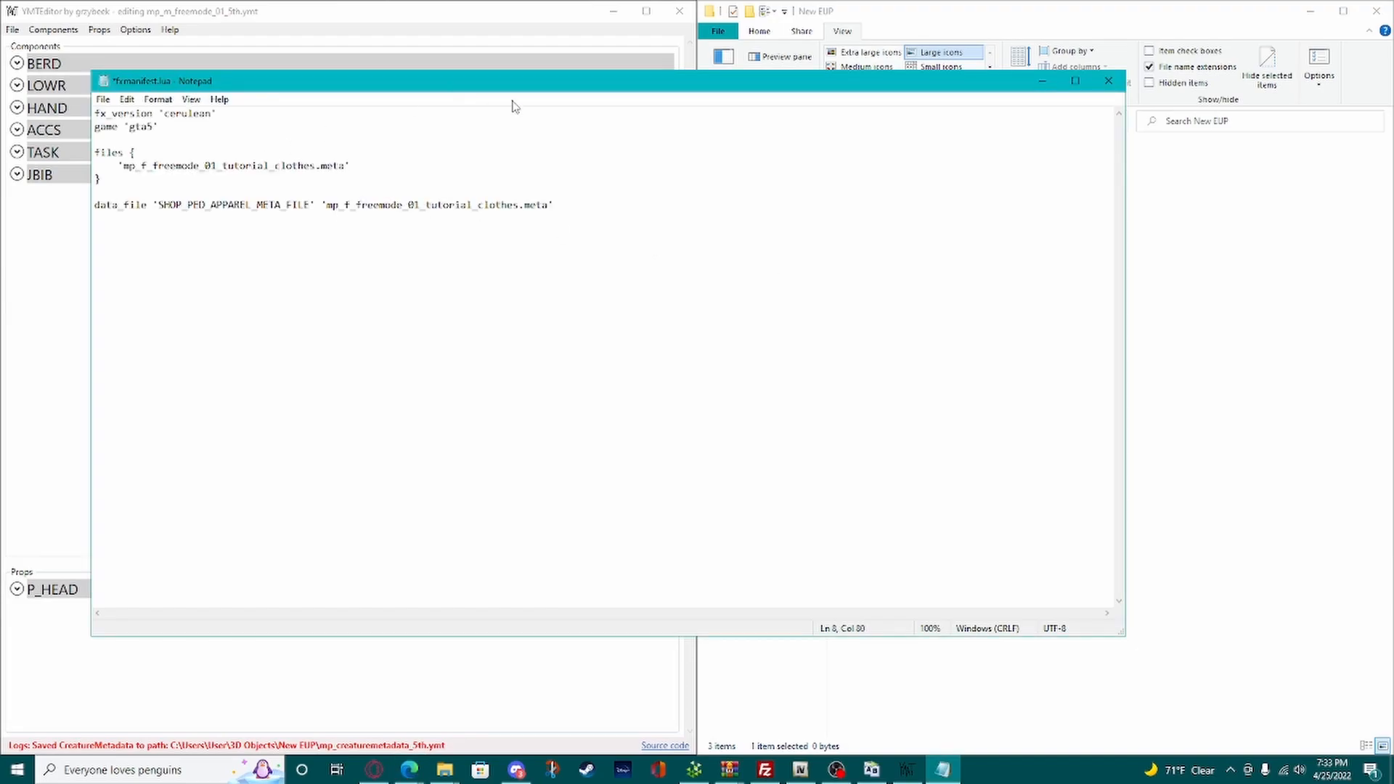
Step: Change the manifest's files entry to mp_m_freemode_01_5th.meta, copying the name from the meta file in New EUP
left_click_drag(822, 85, 763, 65)
left_click(1133, 235)
right_click(1031, 203)
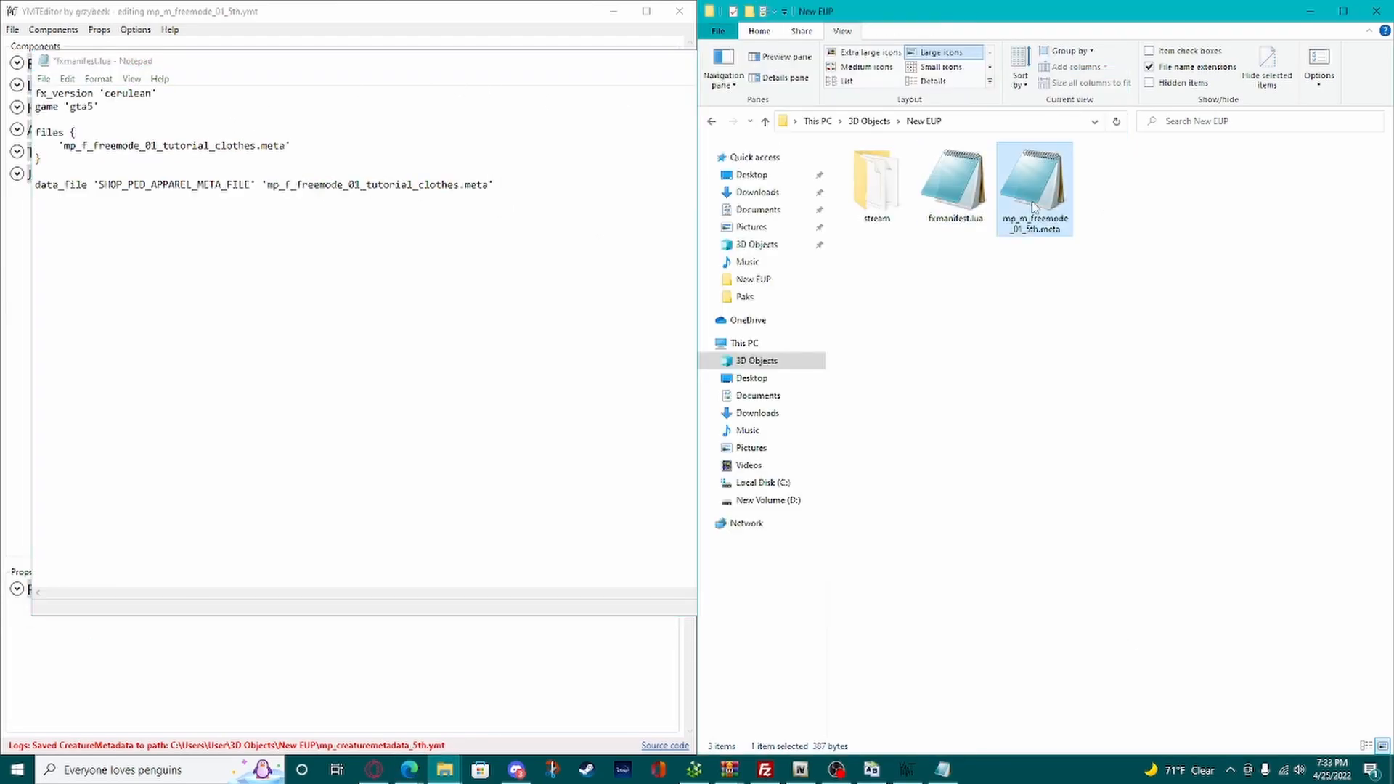
left_click(1072, 520)
key("ctrl+c")
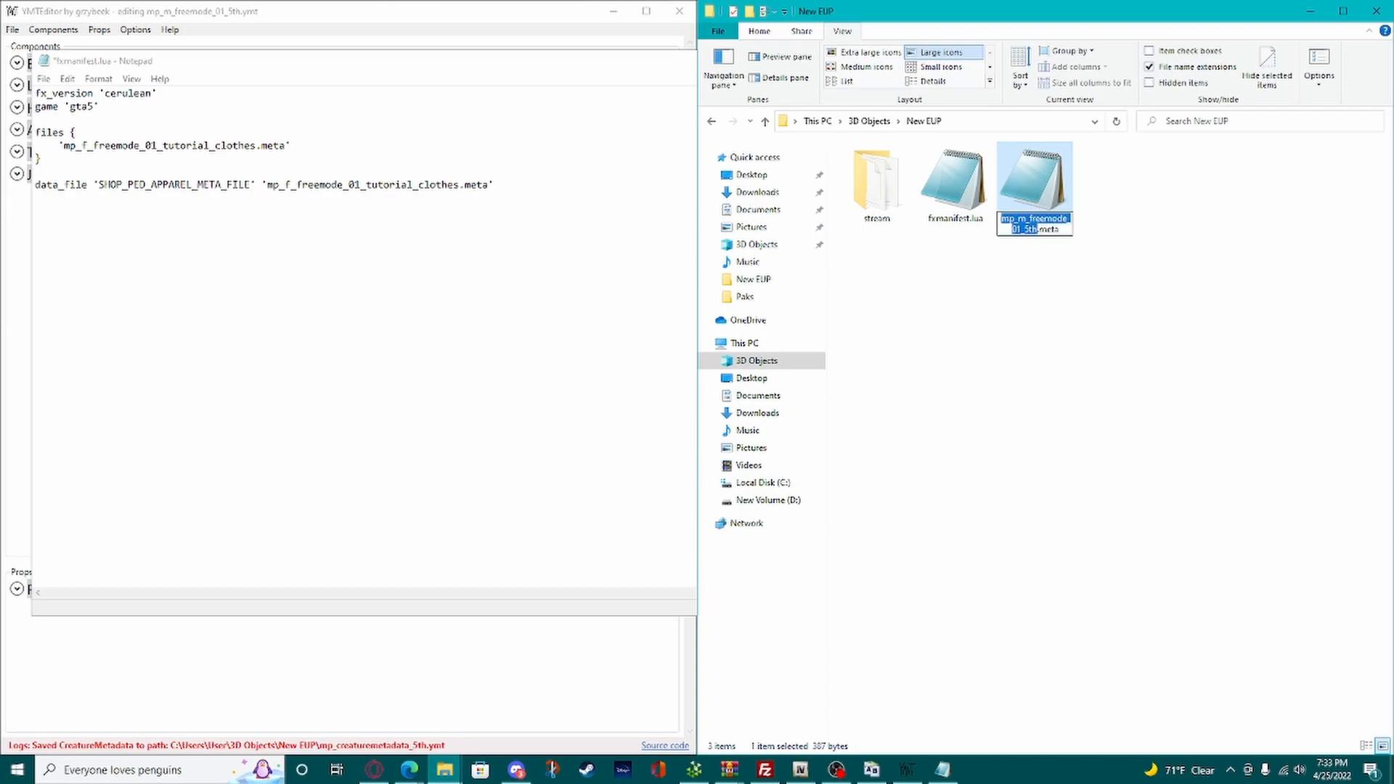
left_click_drag(255, 145, 65, 145)
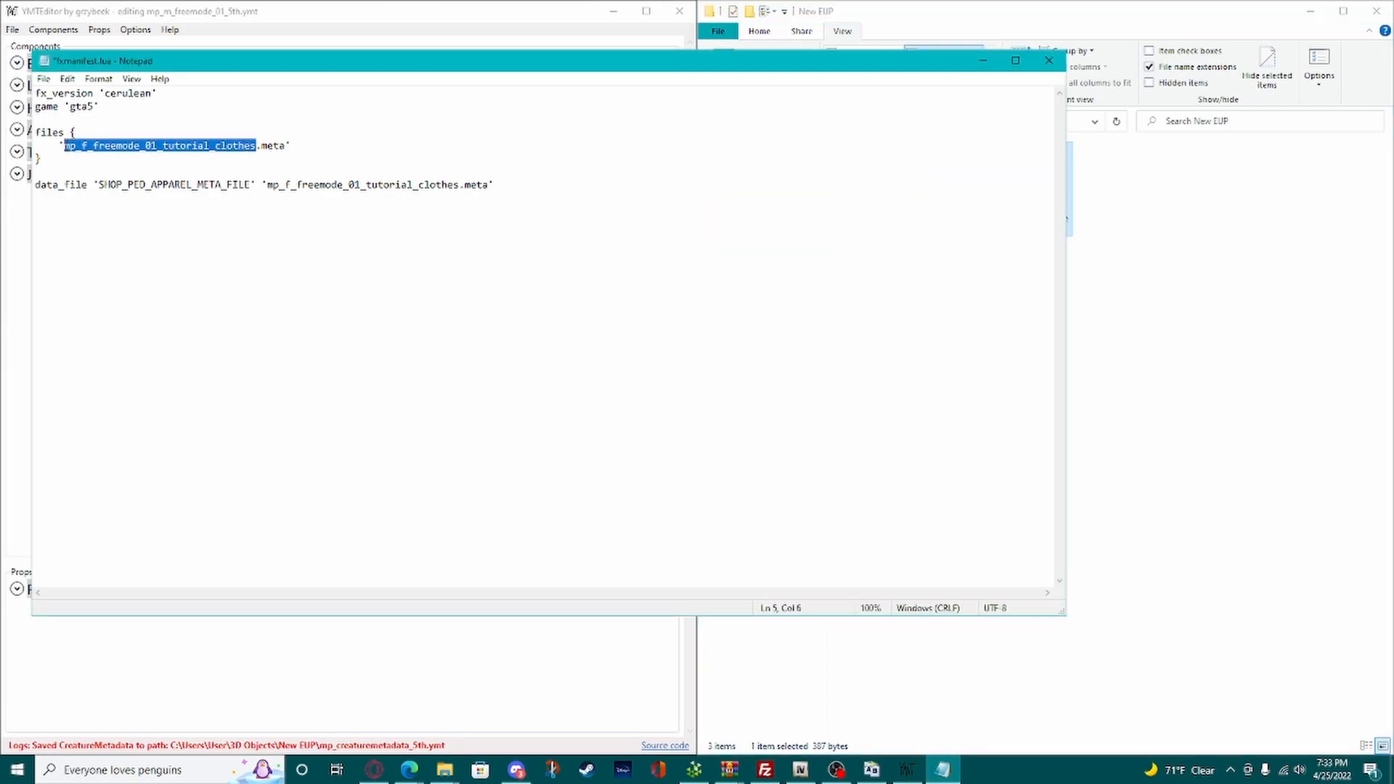
key("ctrl+v")
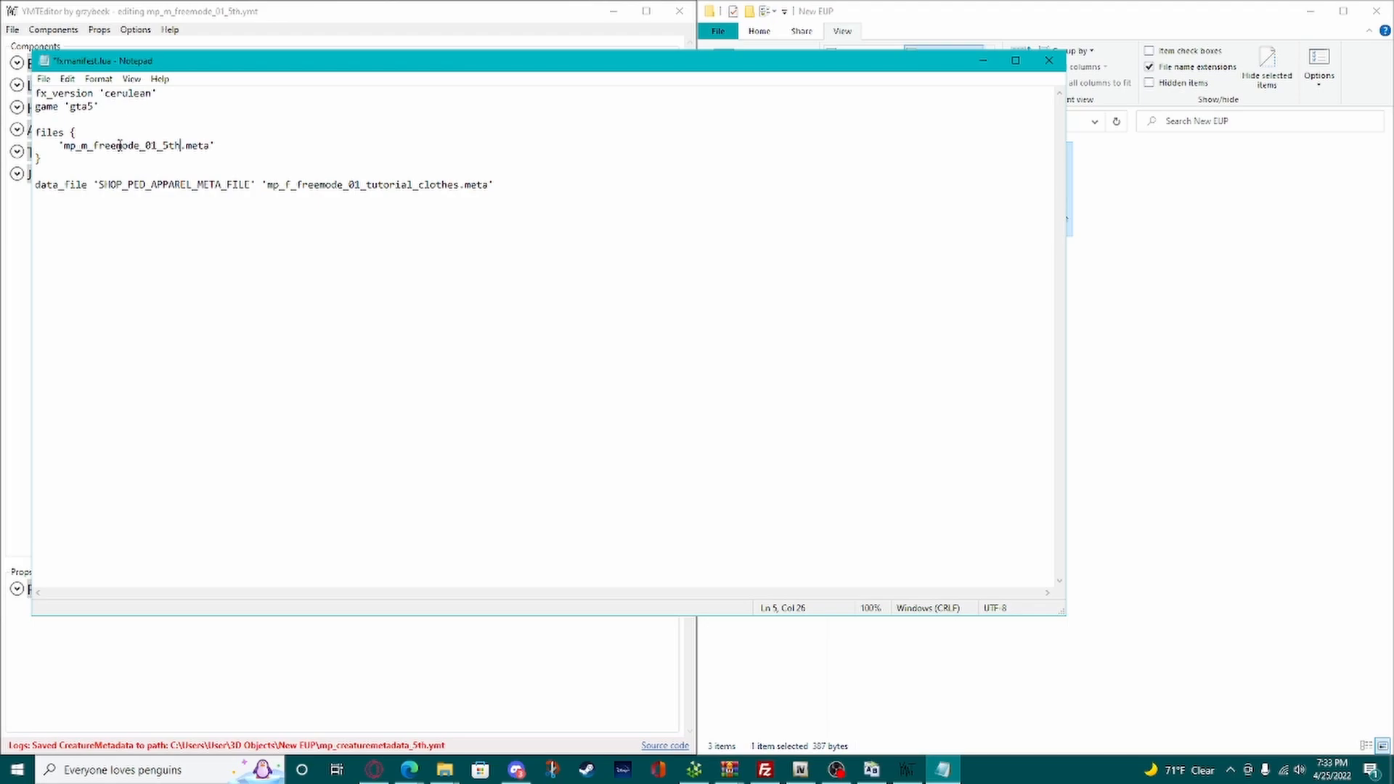
key("ctrl+z")
key("ctrl+v")
key("ctrl+z")
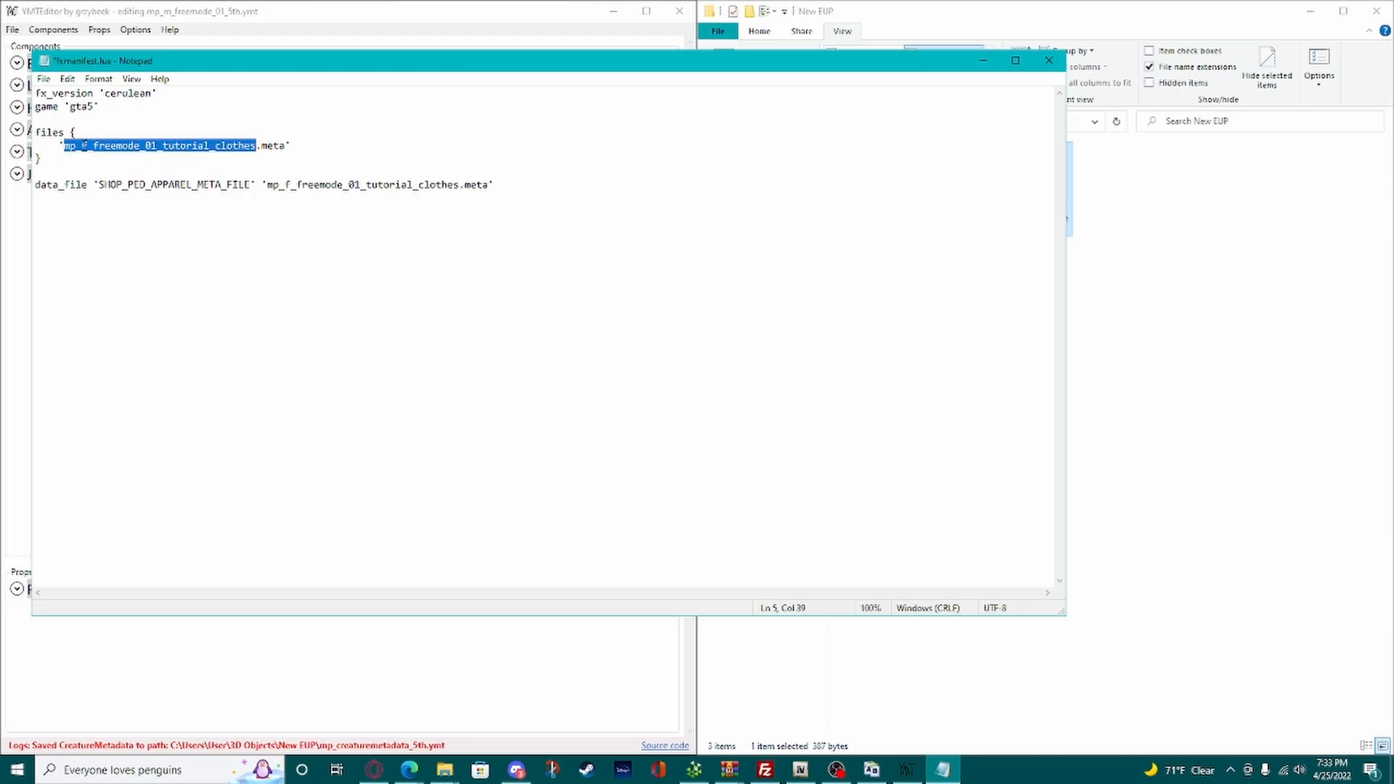
key("ctrl+v")
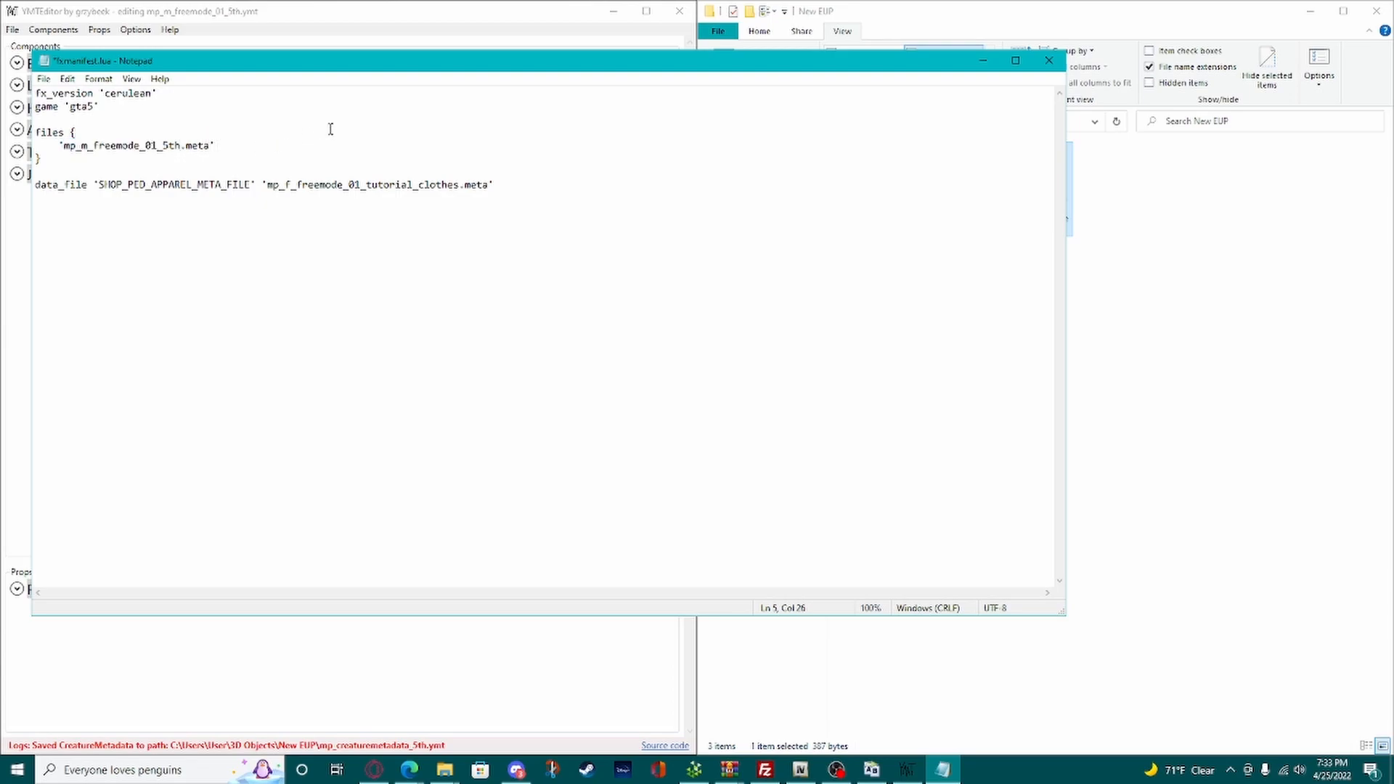
Step: Point the SHOP_PED_APPAREL_META_FILE data_file line to mp_m_freemode_01_5th.meta, then save and close fxmanifest.lua
left_click_drag(460, 184, 267, 184)
key("ctrl+v")
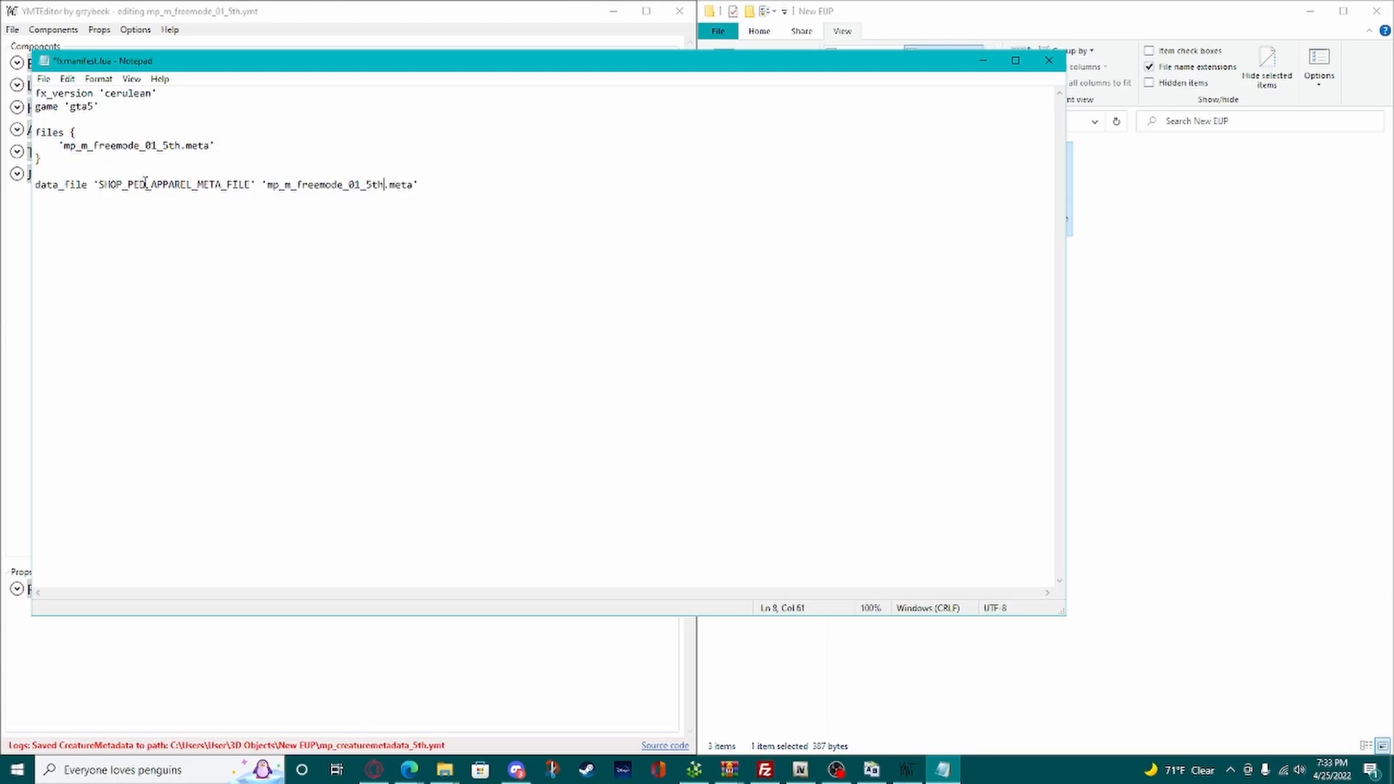
left_click(1048, 60)
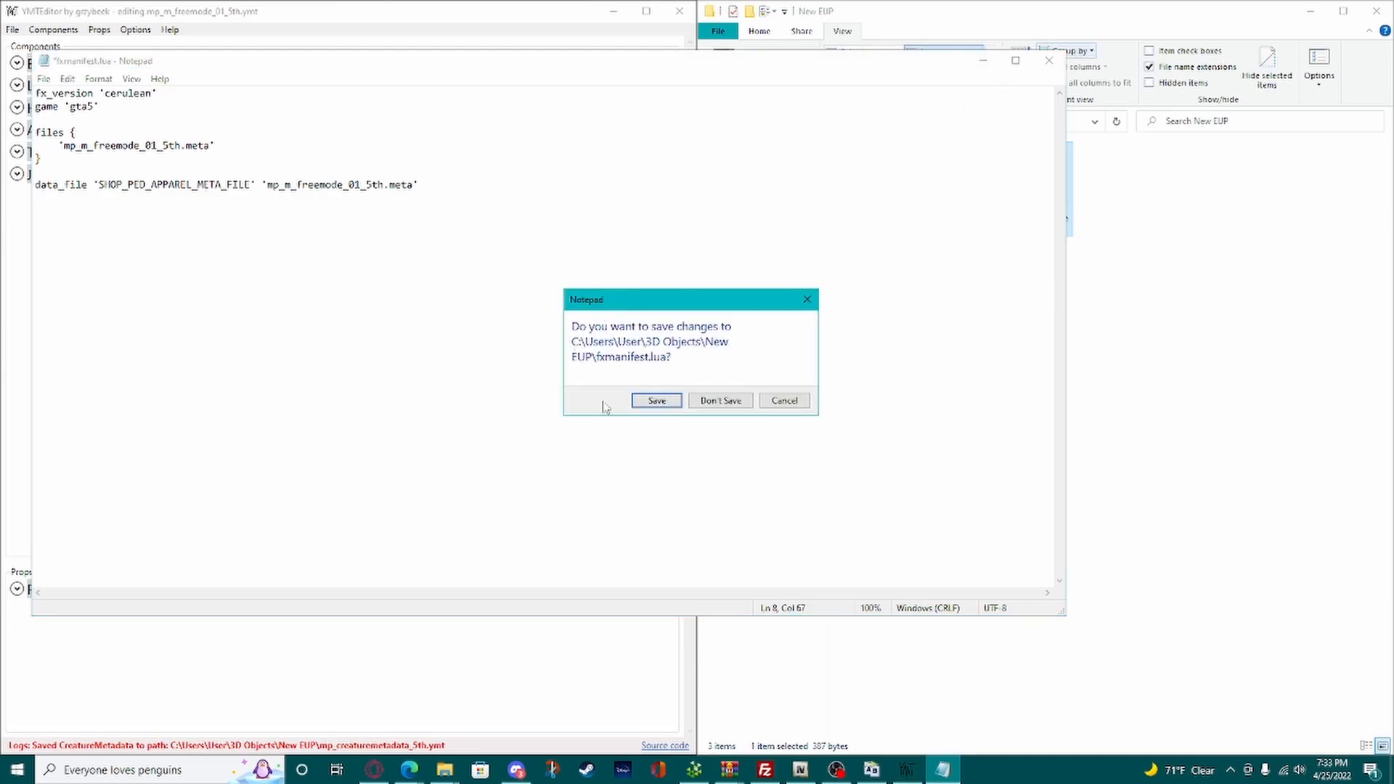
left_click(645, 405)
Step: Open the stream folder inside 5th in a maximized window and inspect the clothing and YMT file names
left_click(1162, 365)
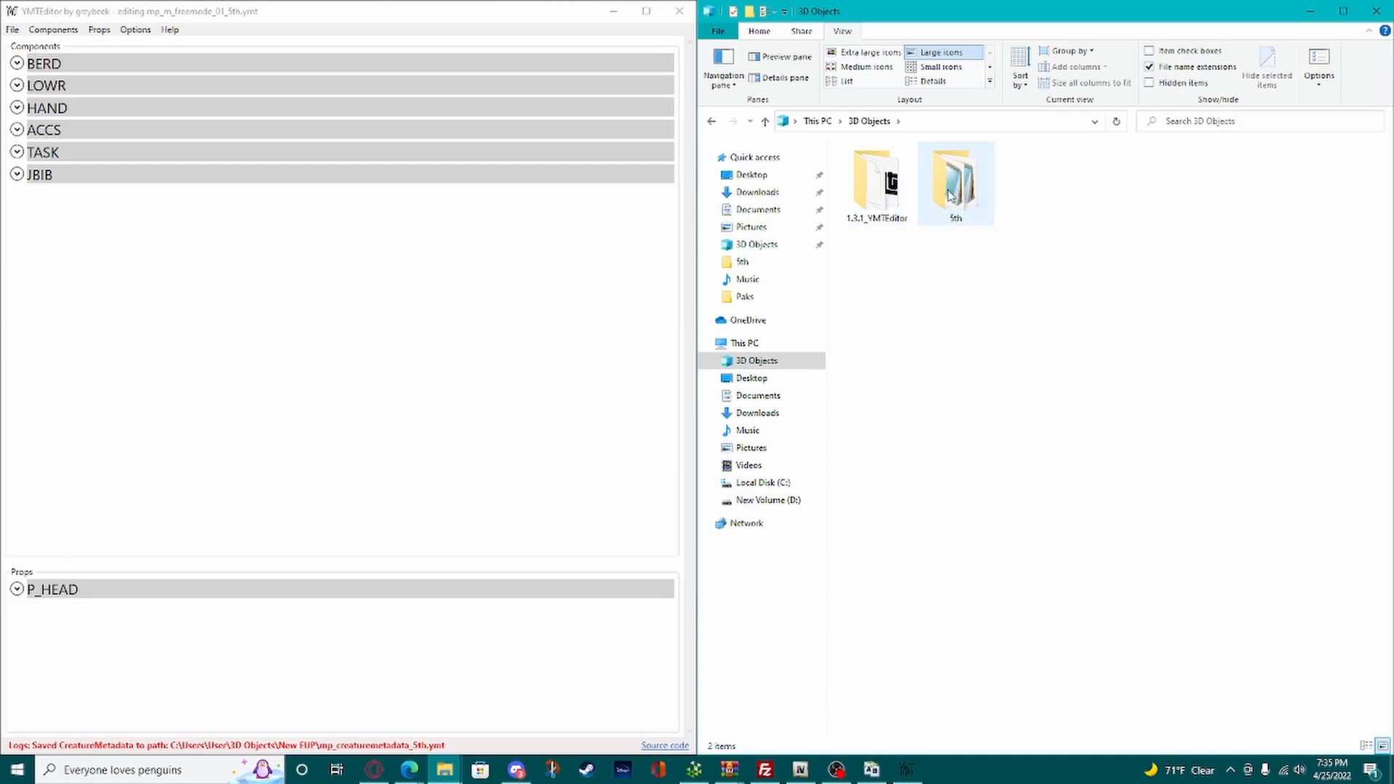
double_click(982, 189)
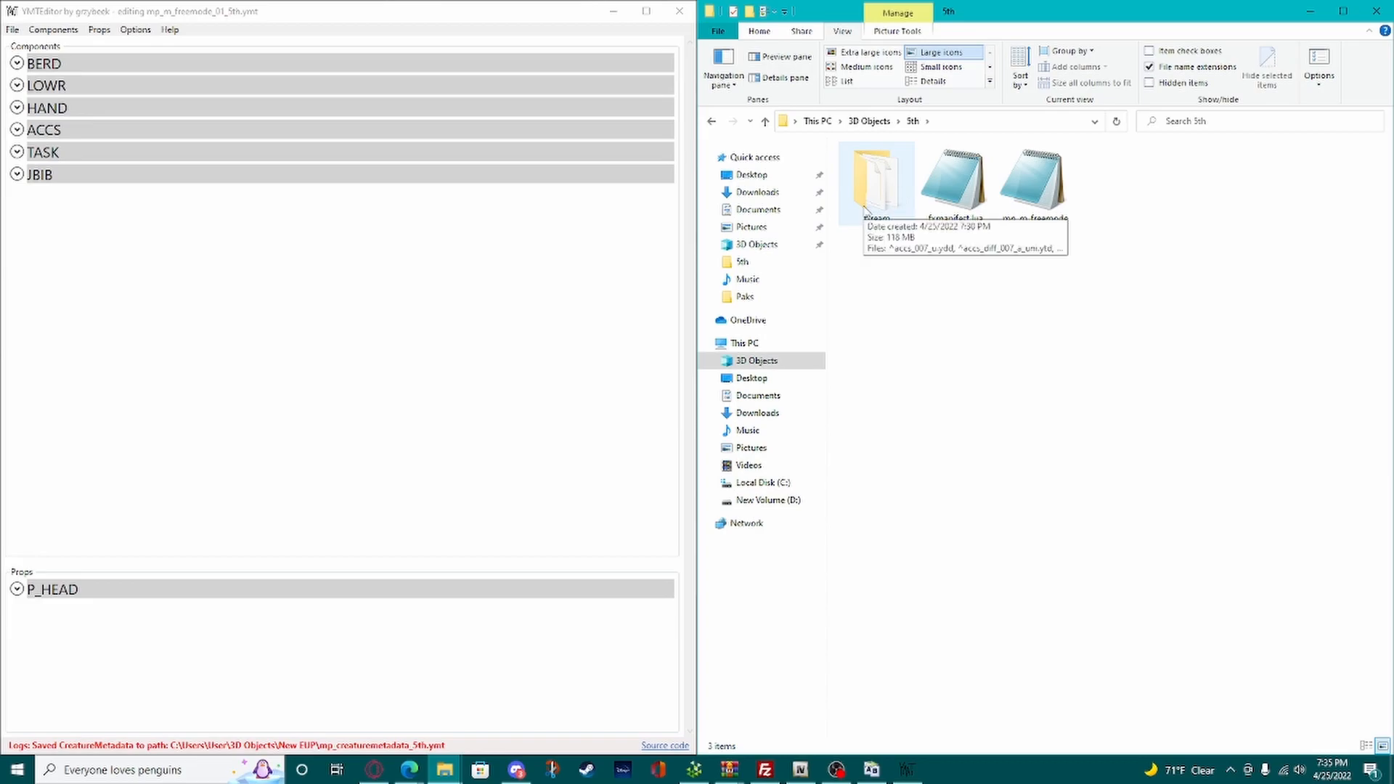
double_click(876, 210)
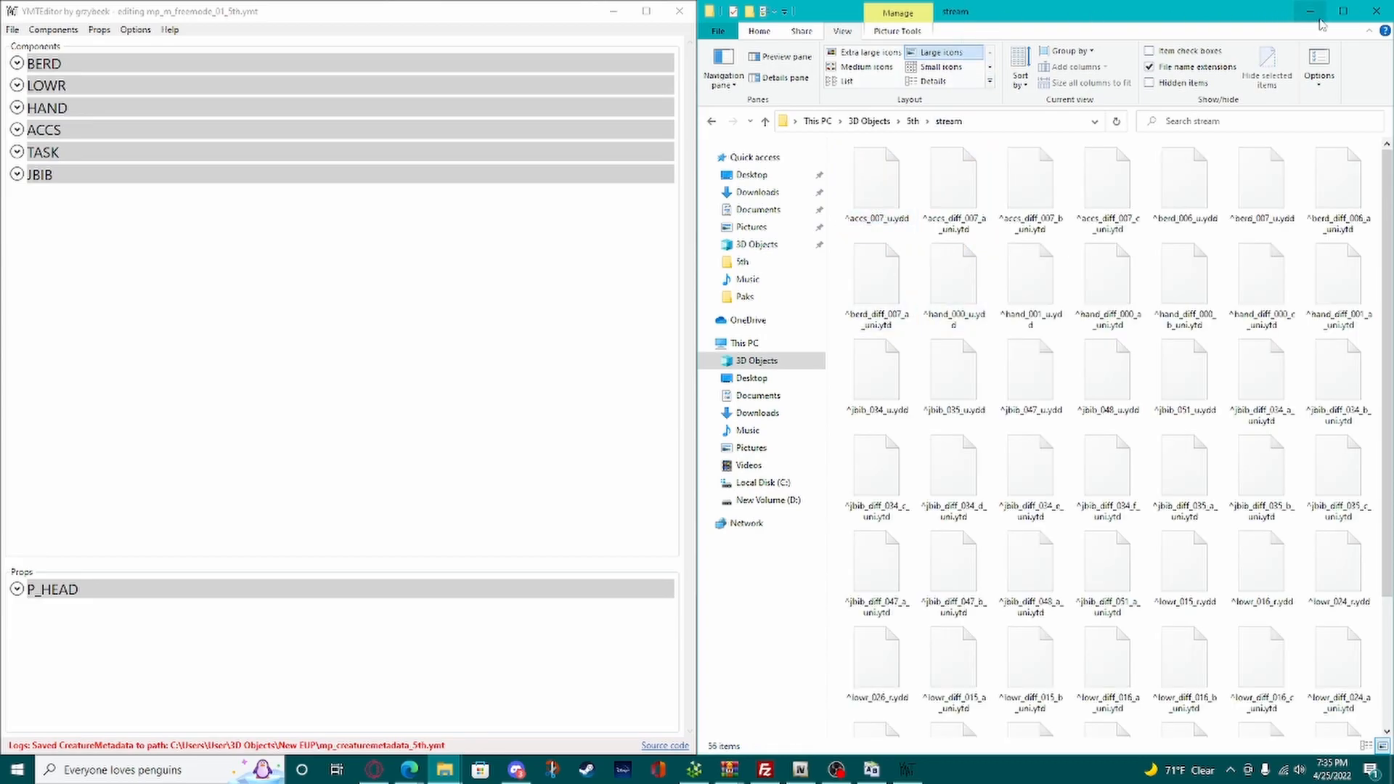
left_click(1343, 11)
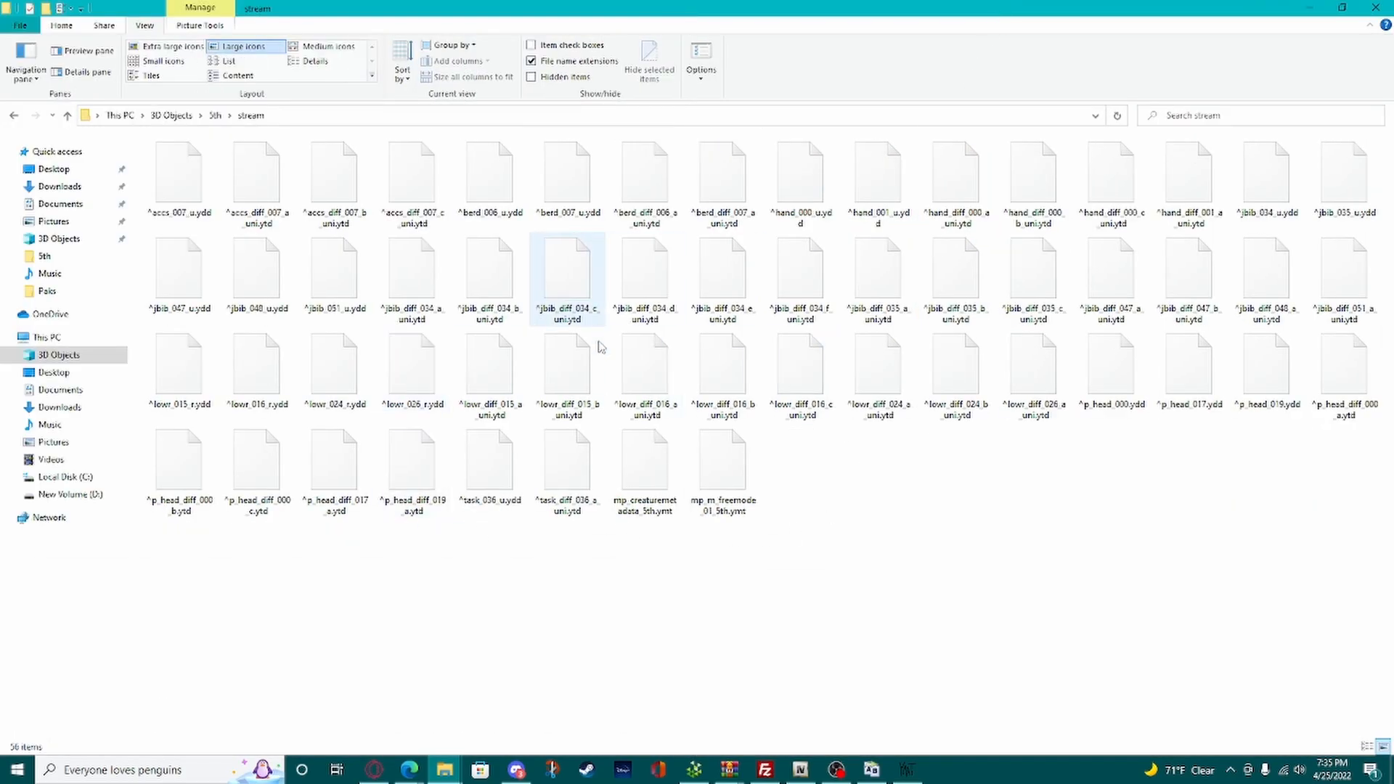
left_click(727, 511)
Step: Switch to Bulk Rename Utility and clear the ^ prefix from the Add settings
left_click(871, 770)
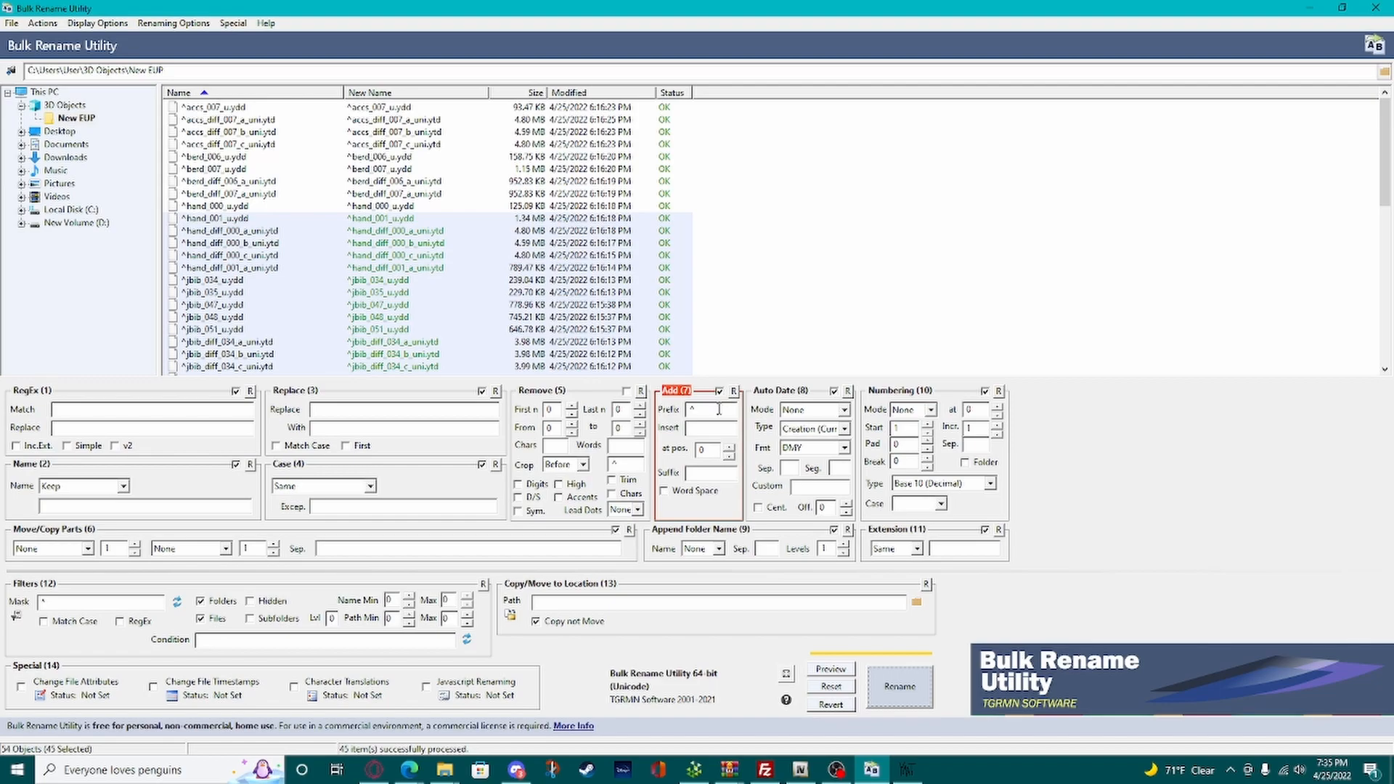
key("BackSpace")
scroll(232, 359, "down", 3)
scroll(283, 305, "up", 3)
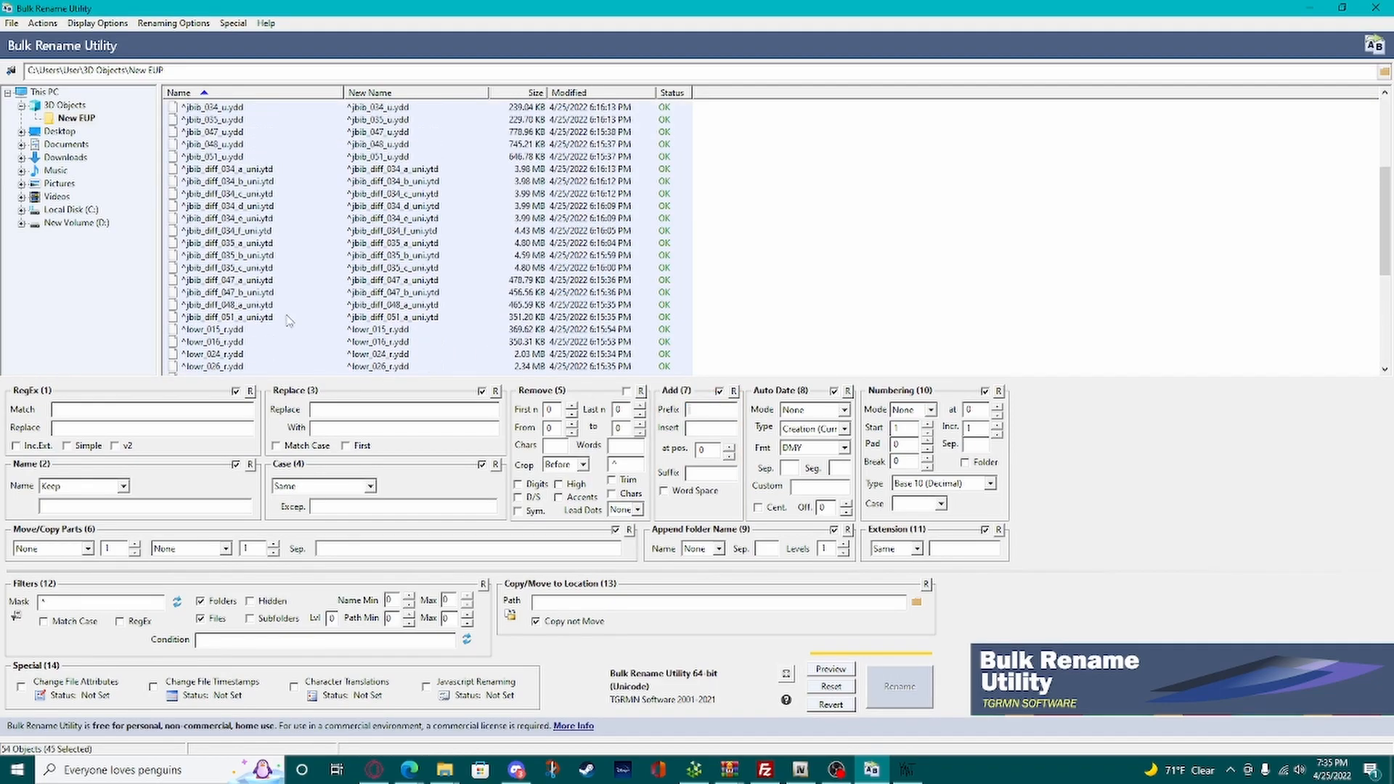
Step: Browse to the stream folder inside 5th in Bulk Rename Utility
left_click(65, 105)
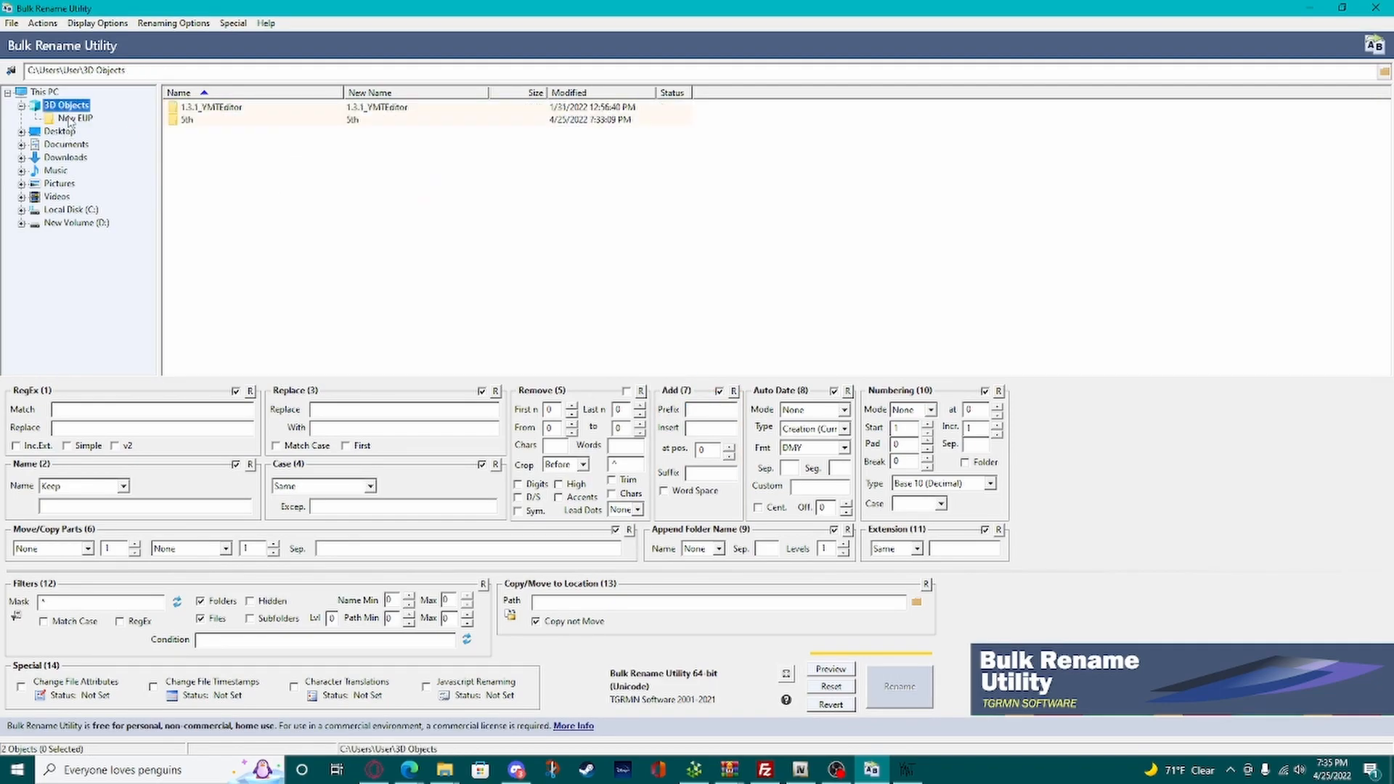
double_click(196, 120)
double_click(193, 108)
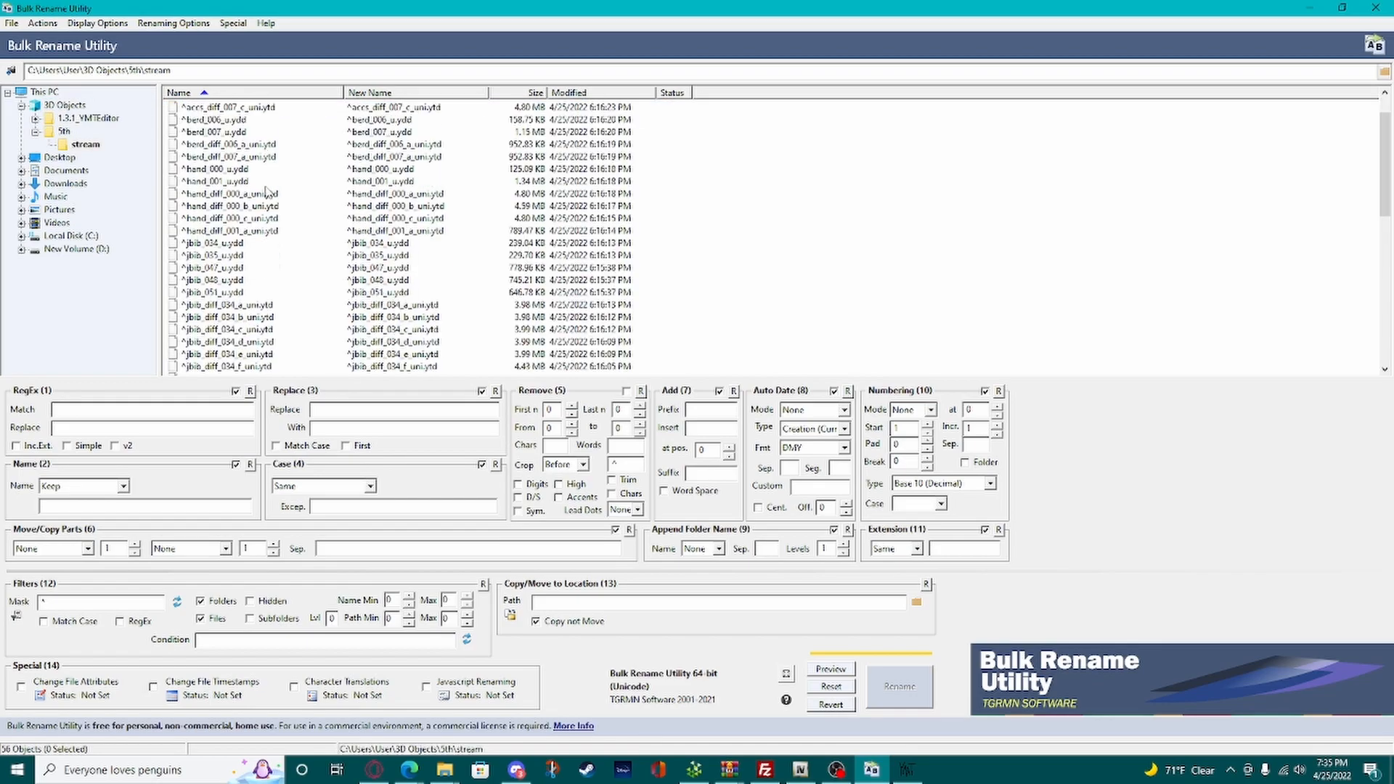
Step: Copy the name mp_m_freemode_01_5th from the YMT file and paste it as the prefix in the Add settings
scroll(259, 231, "down", 3)
left_click(250, 367)
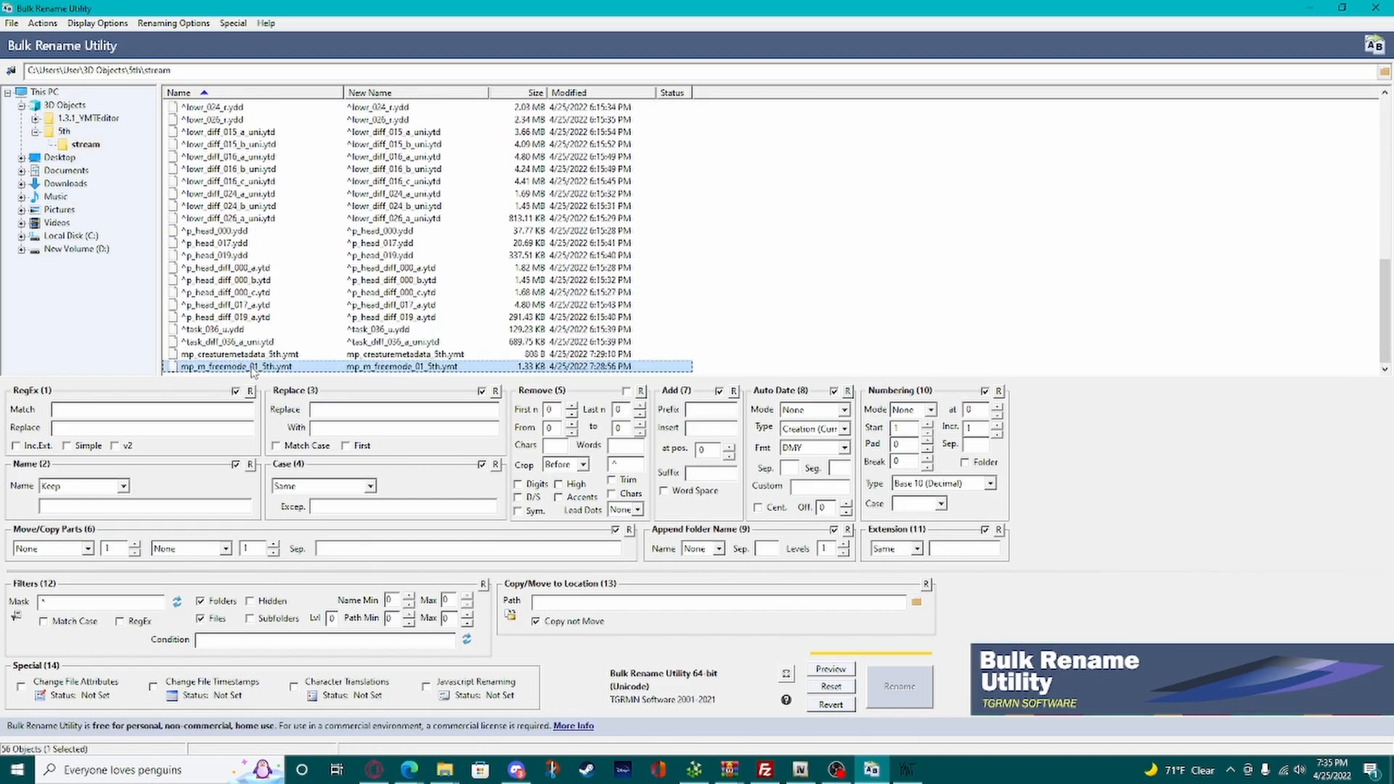
right_click(278, 369)
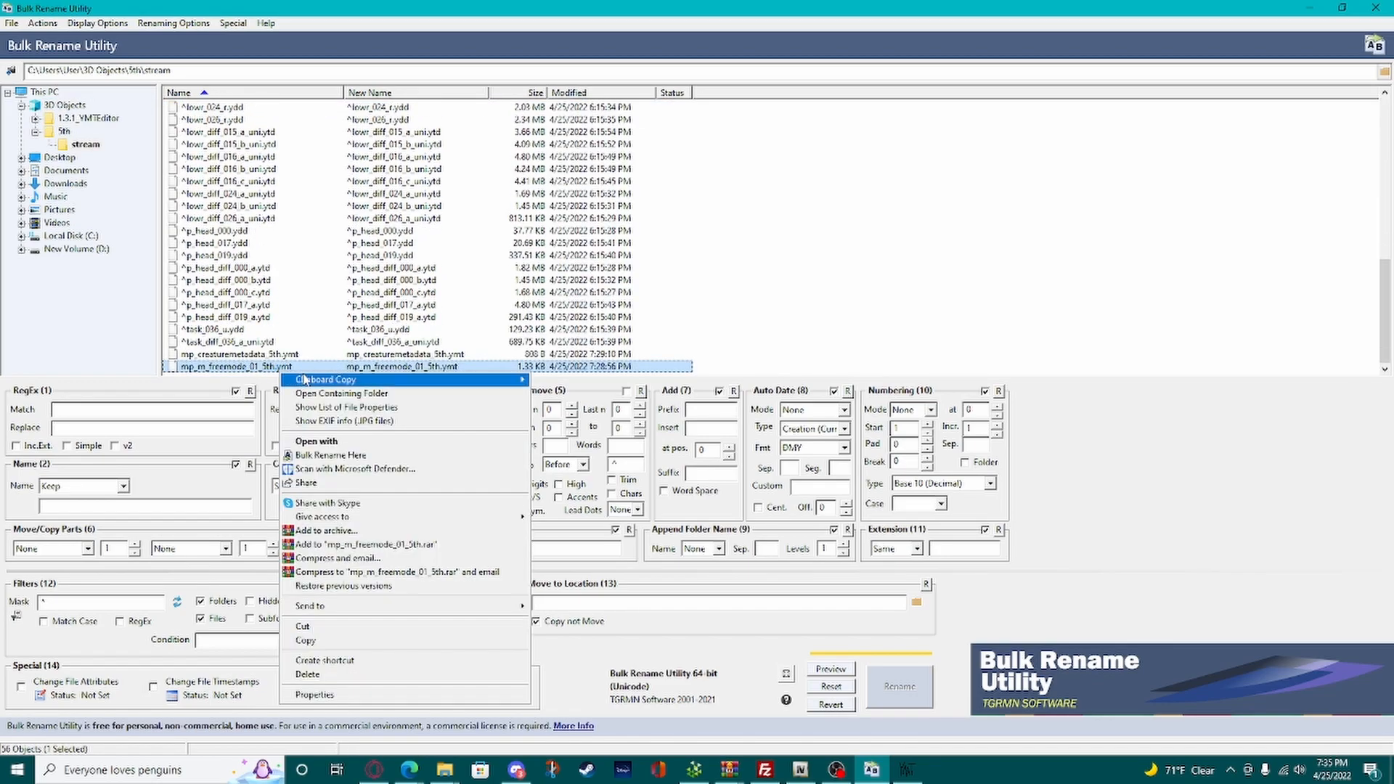
left_click(263, 367)
left_click_drag(270, 367, 156, 363)
key("ctrl+c")
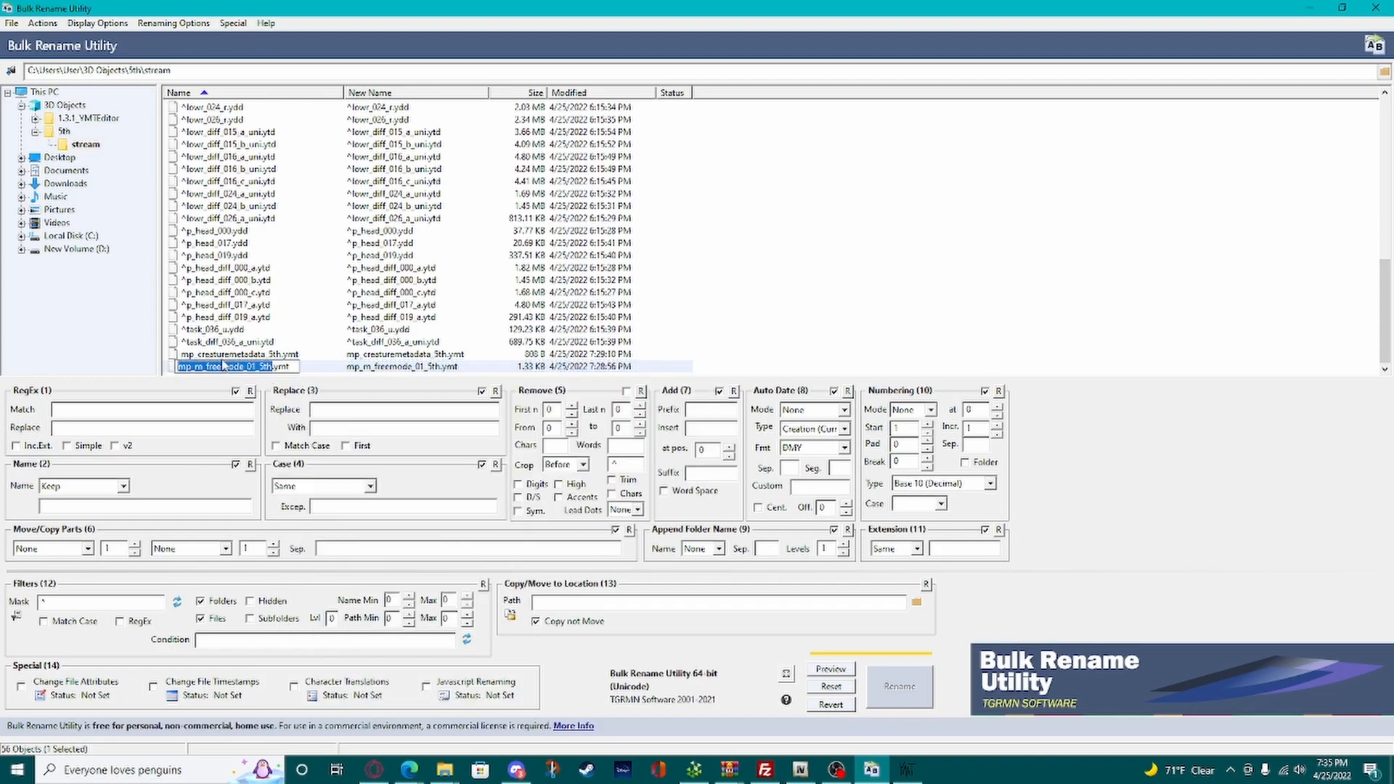
left_click(682, 414)
key("ctrl+v")
Step: Apply the prefix to all clothing files in the stream folder, leaving out the two YMT files
left_click(243, 342)
scroll(243, 341, "up", 10)
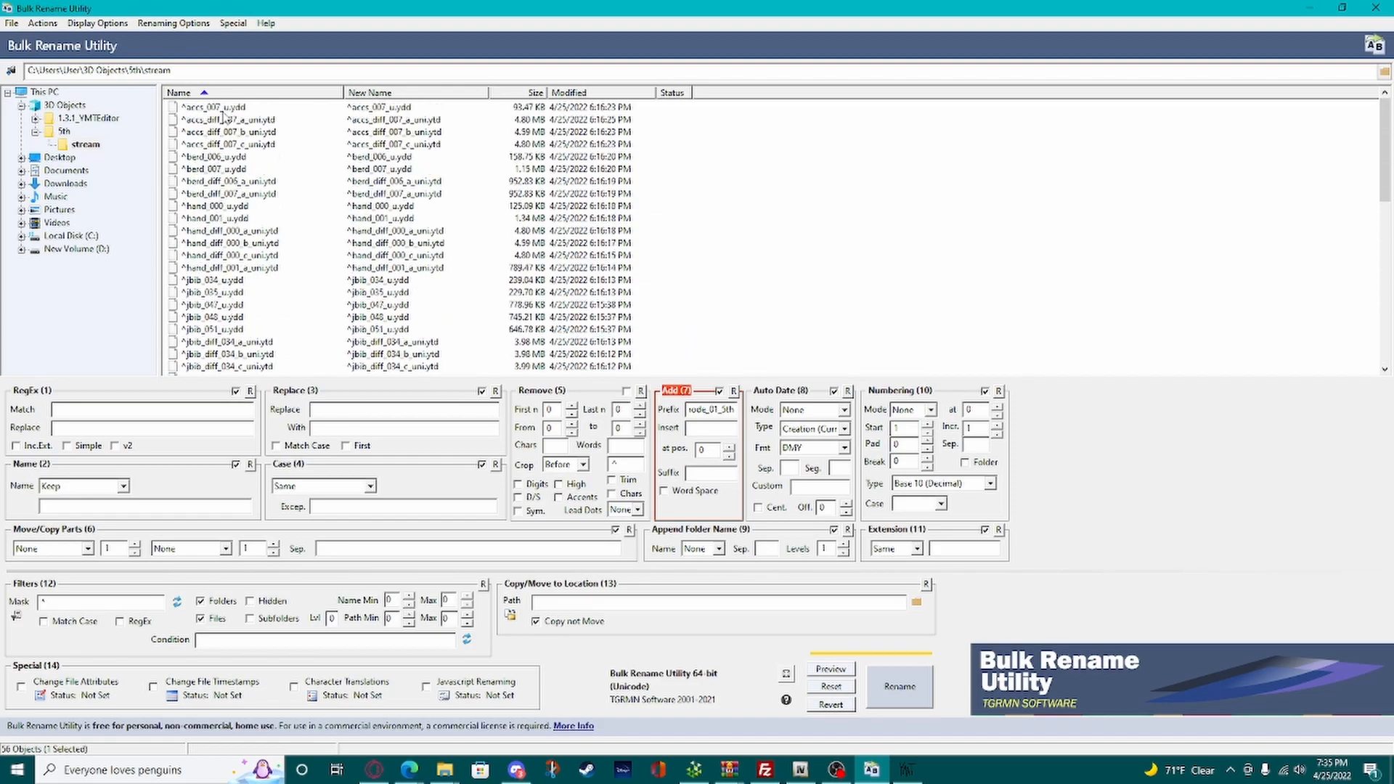
left_click(217, 106, "shift")
left_click(920, 697)
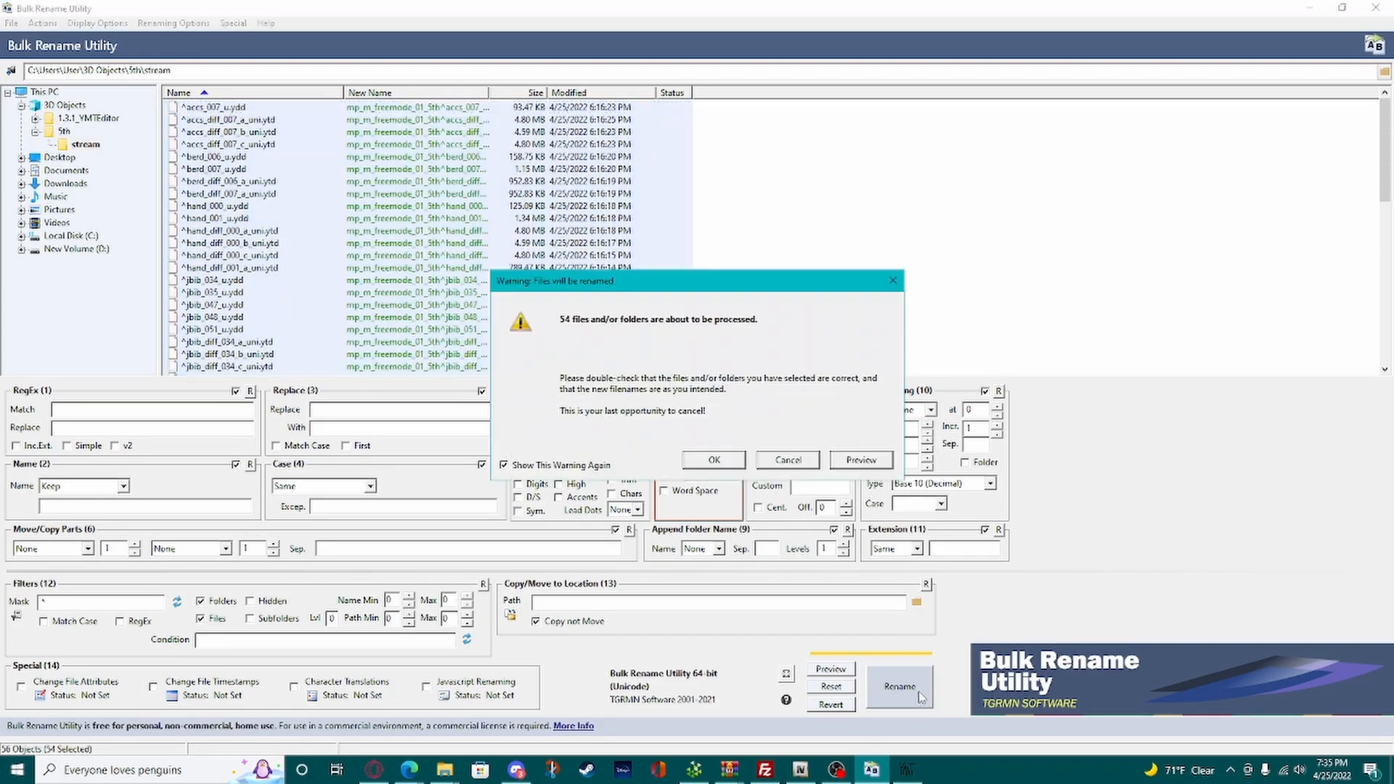
left_click(714, 460)
left_click(786, 460)
scroll(960, 274, "down", 10)
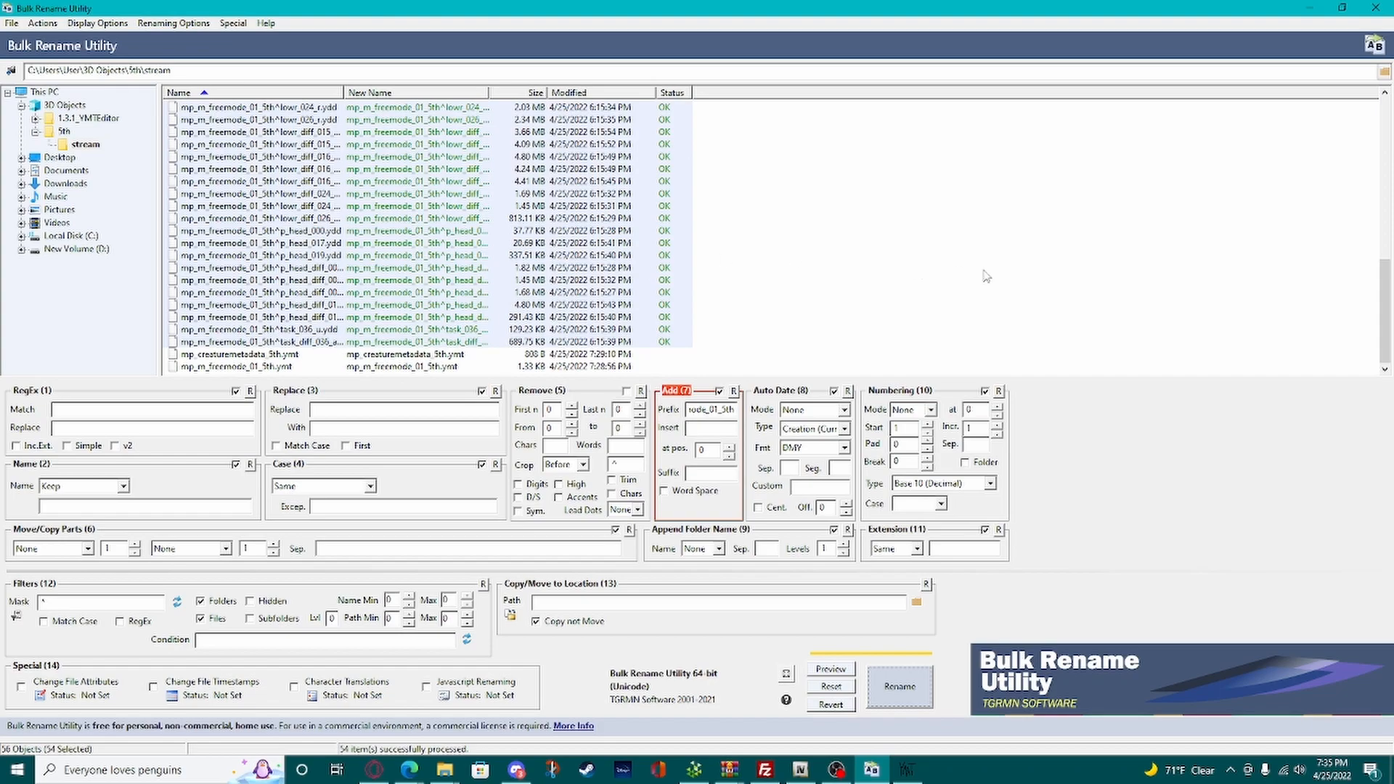
Step: Place Bulk Rename Utility and YMTEditor side by side, with the file name column widened to show full names
left_click(960, 275)
left_click_drag(461, 90, 567, 100)
left_click_drag(535, 8, 2, 51)
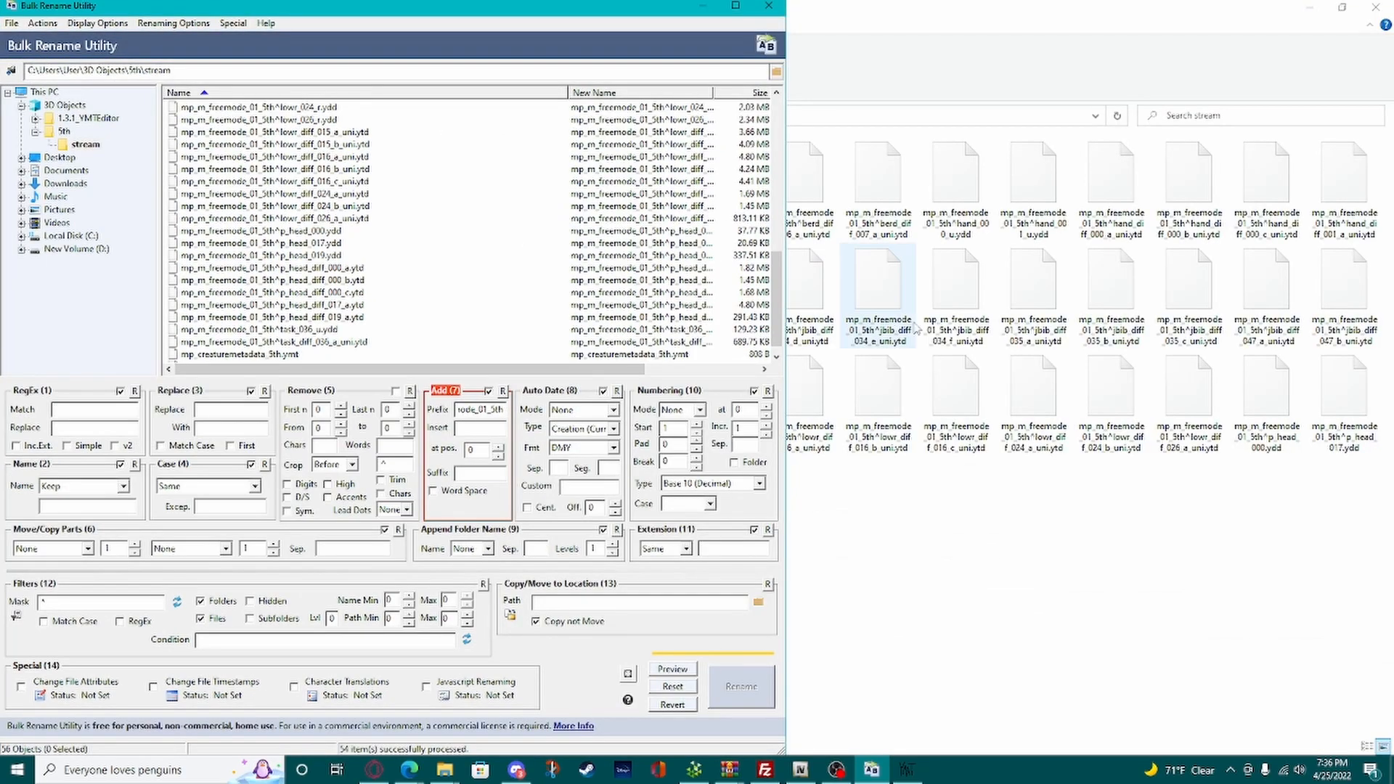
left_click(906, 770)
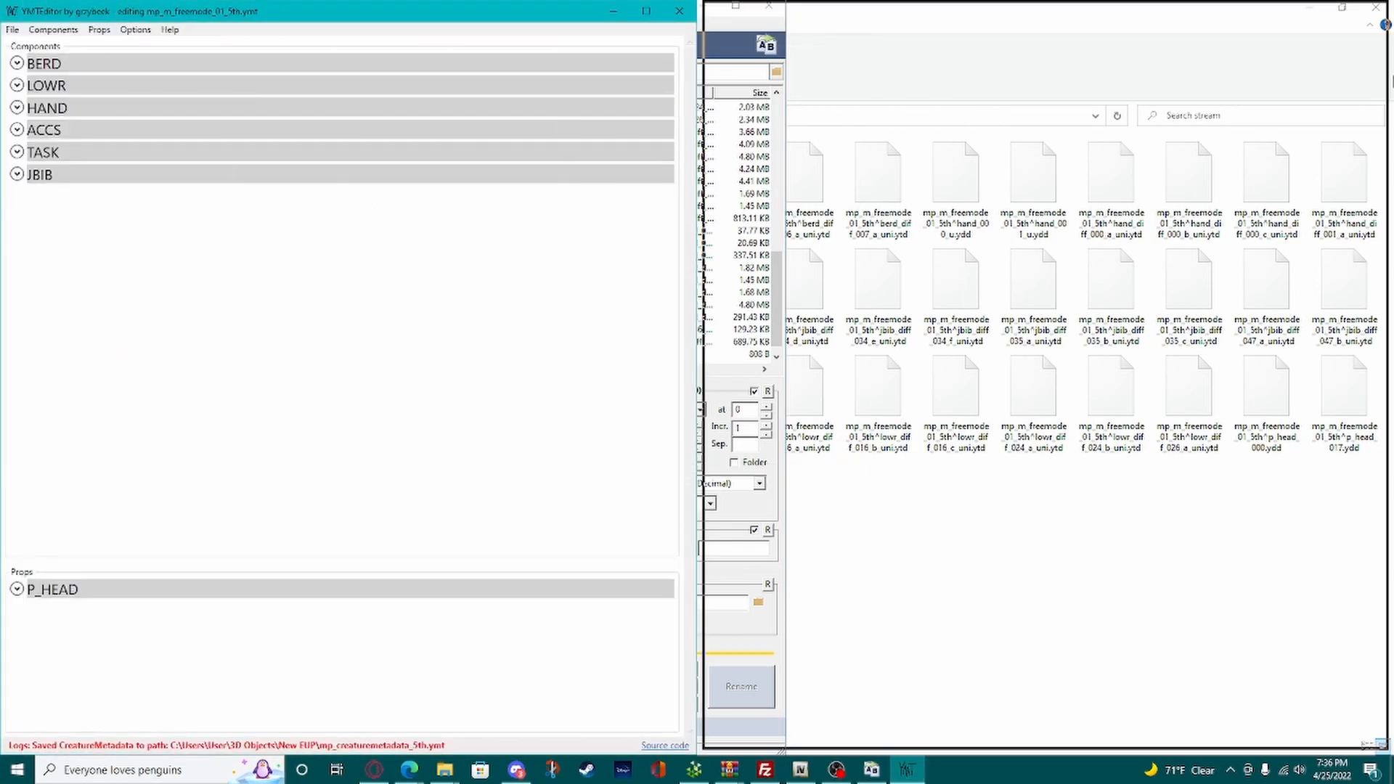
left_click_drag(412, 5, 1390, 11)
left_click(164, 101)
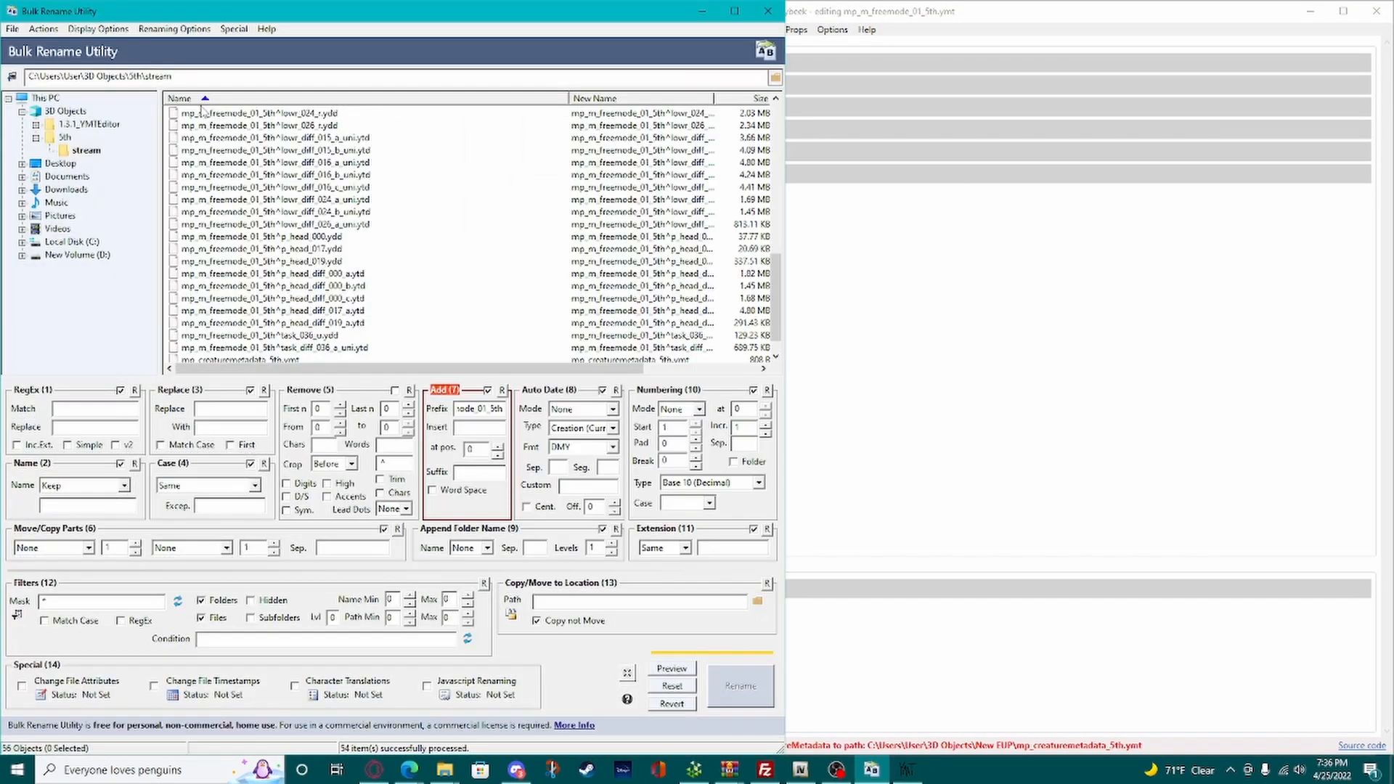
left_click(885, 215)
left_click_drag(696, 183, 788, 186)
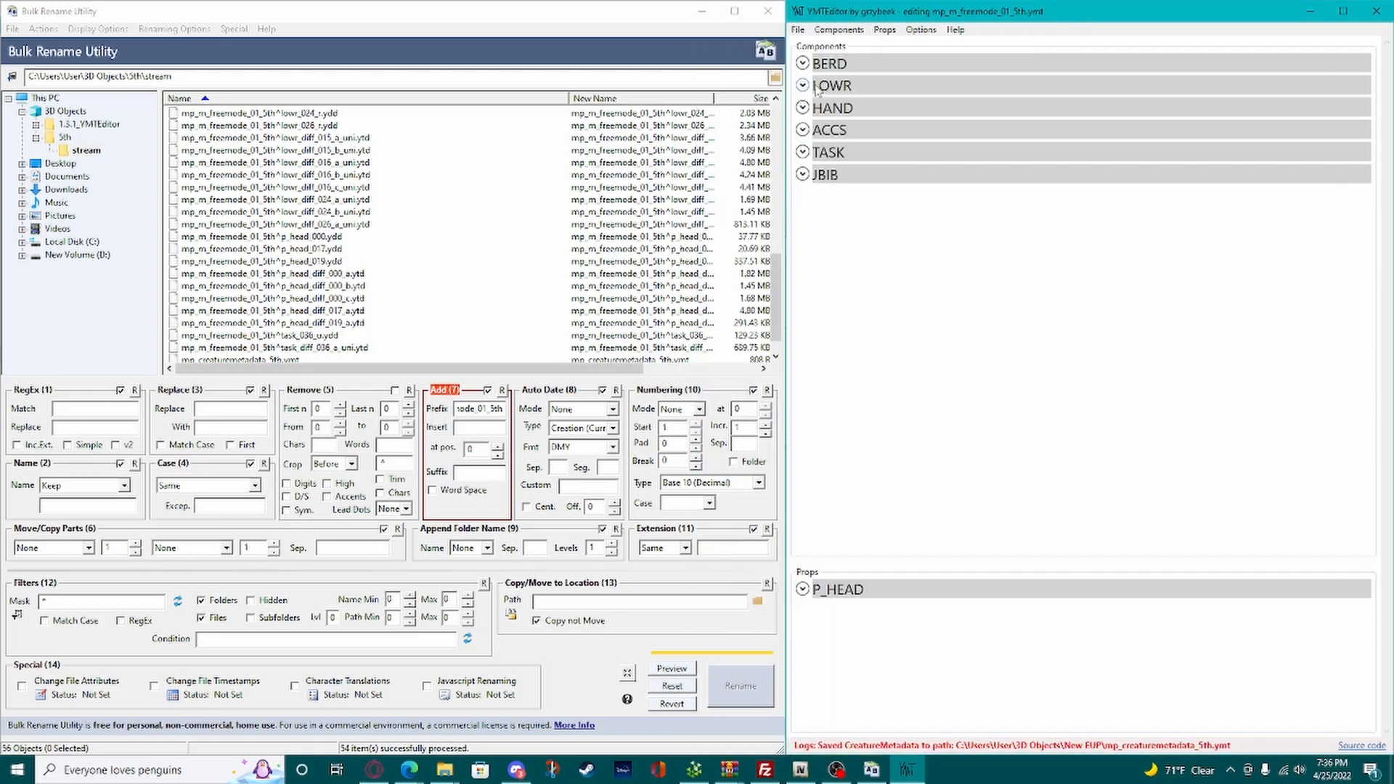
Step: Examine the BERD and ACCS drawable numbers in YMTEditor and compare them with the stream file names
left_click(802, 63)
scroll(577, 197, "up", 1)
scroll(577, 198, "up", 3)
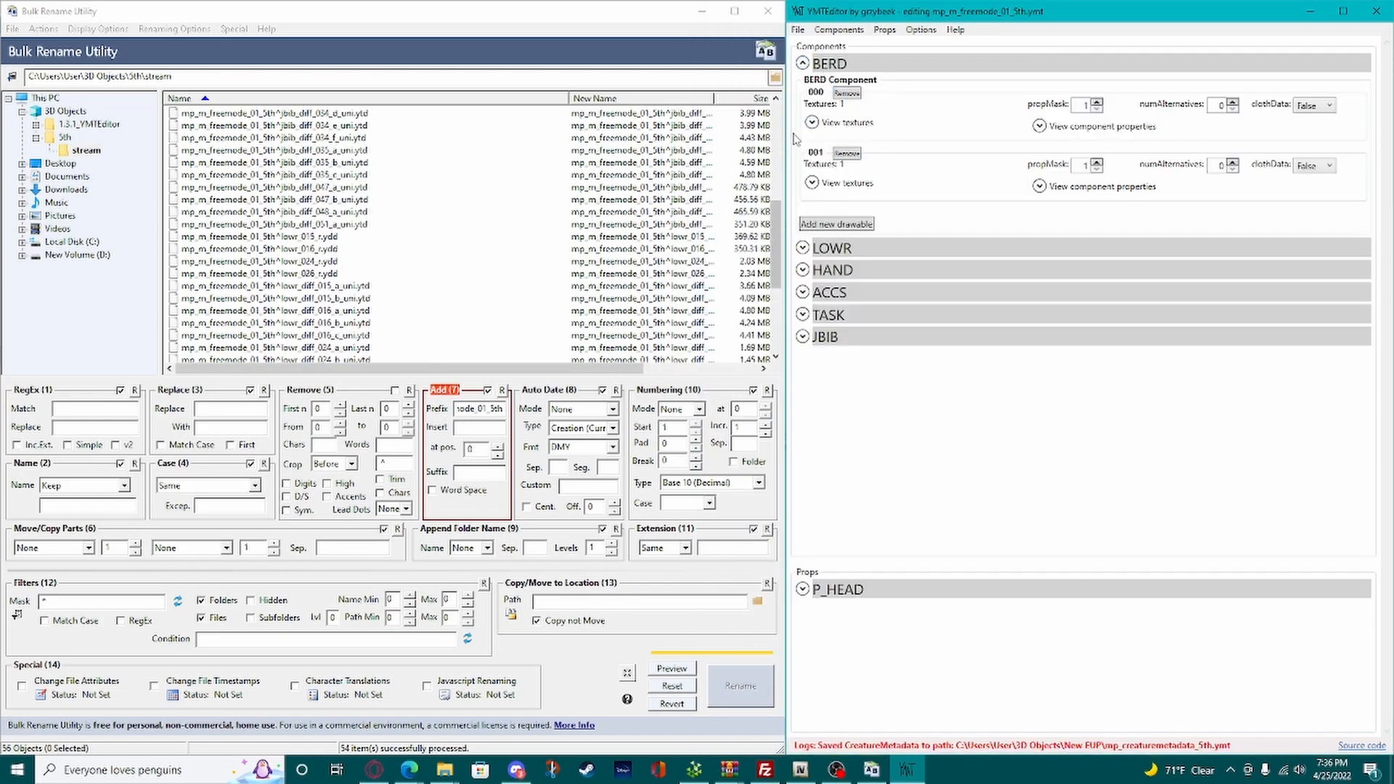
left_click(802, 64)
left_click(802, 130)
scroll(436, 217, "up", 8)
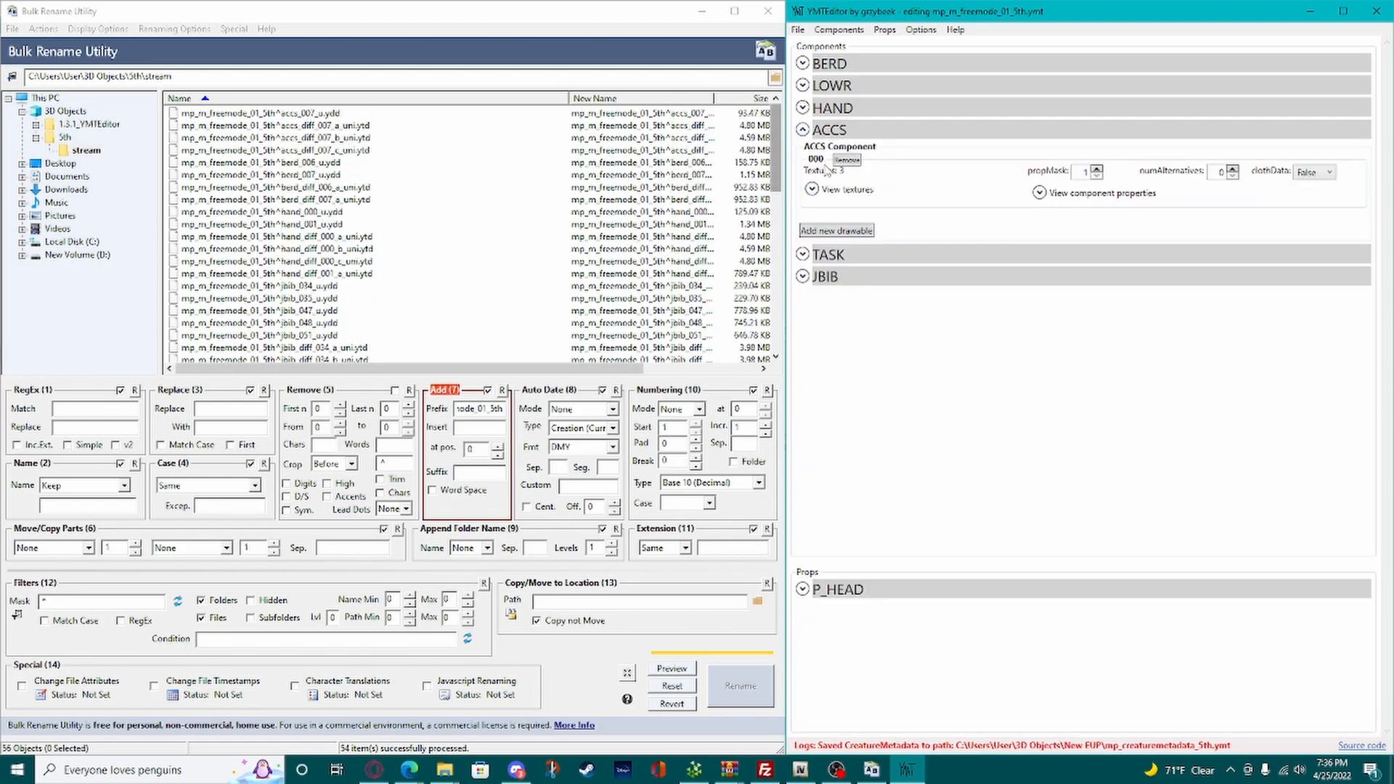
Step: Disable the Add prefix and rename the four accs files, replacing 007 with 000
left_click(314, 114)
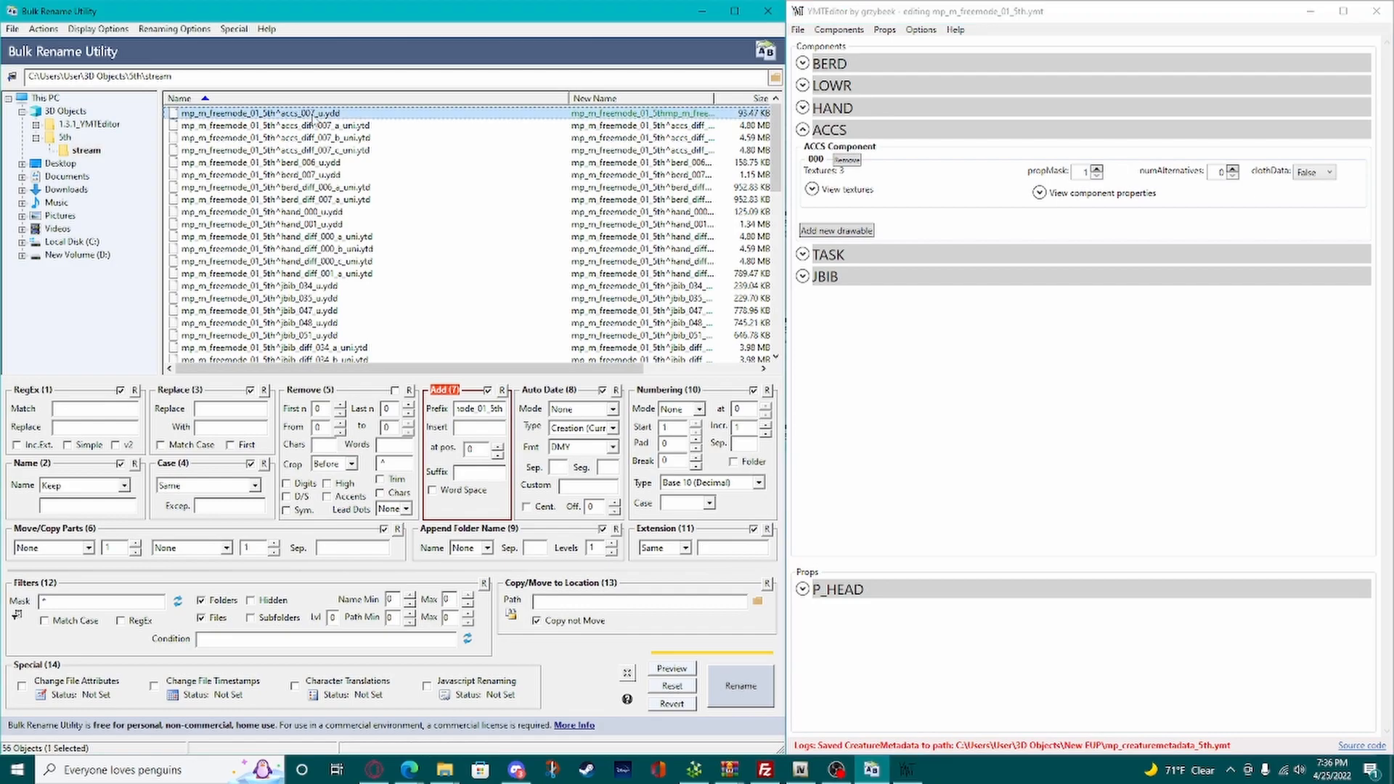
left_click(337, 151, "shift")
left_click(488, 390)
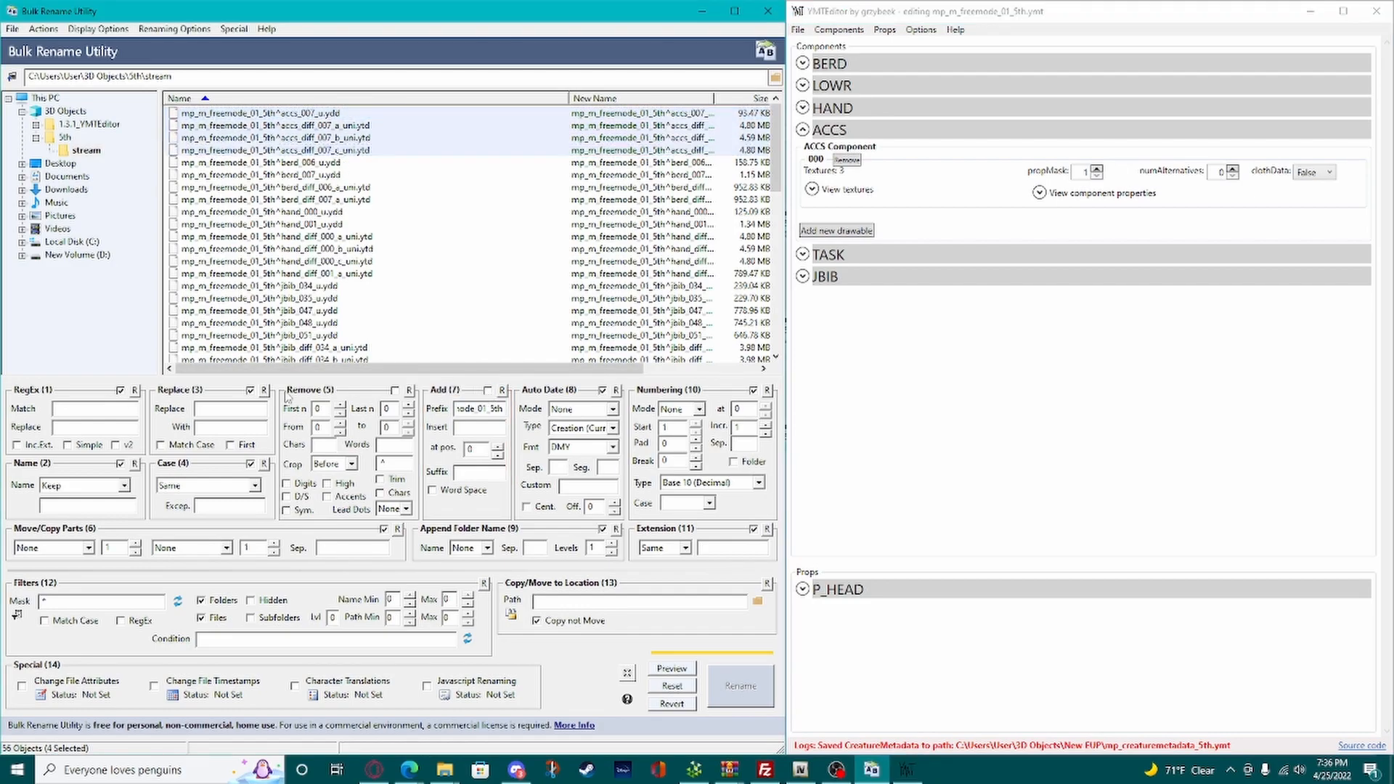
type("007")
type("000")
left_click(739, 686)
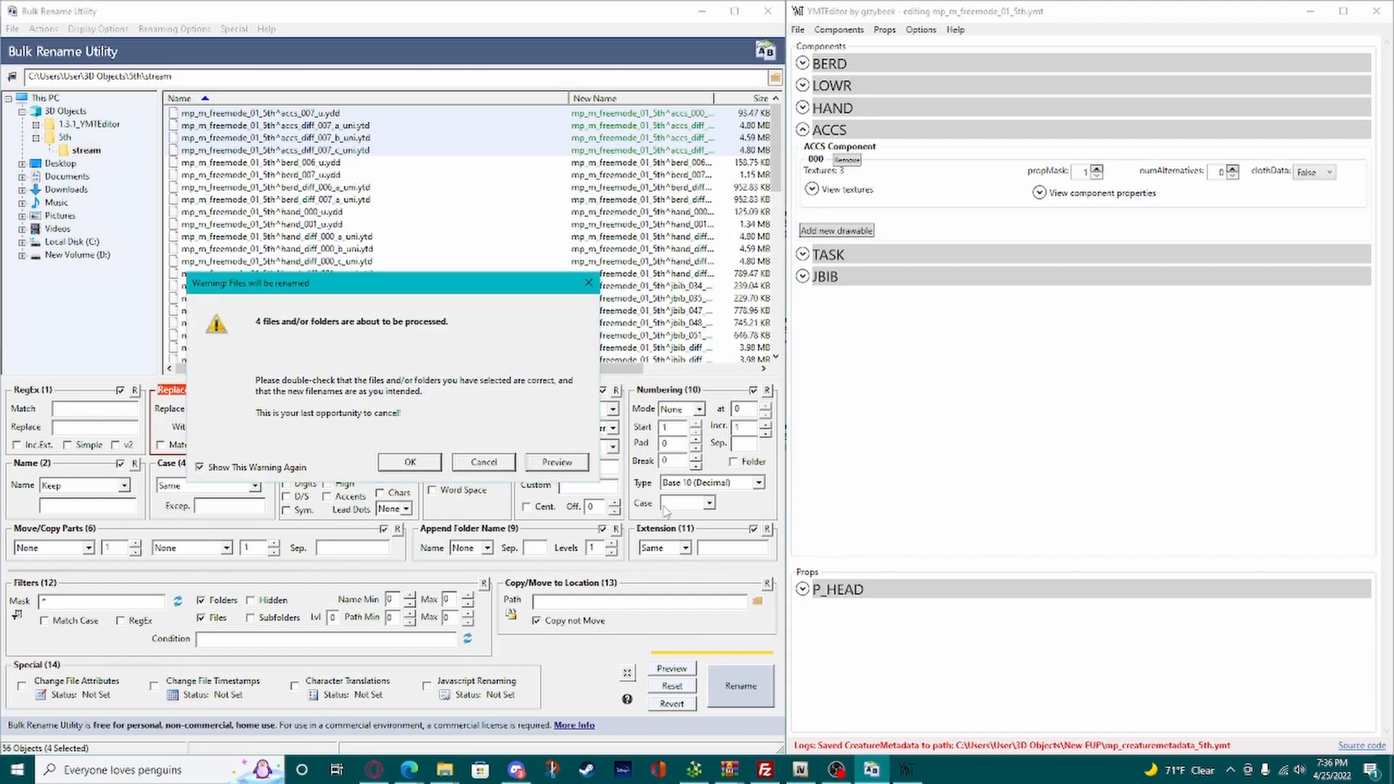
left_click(479, 464)
left_click(480, 463)
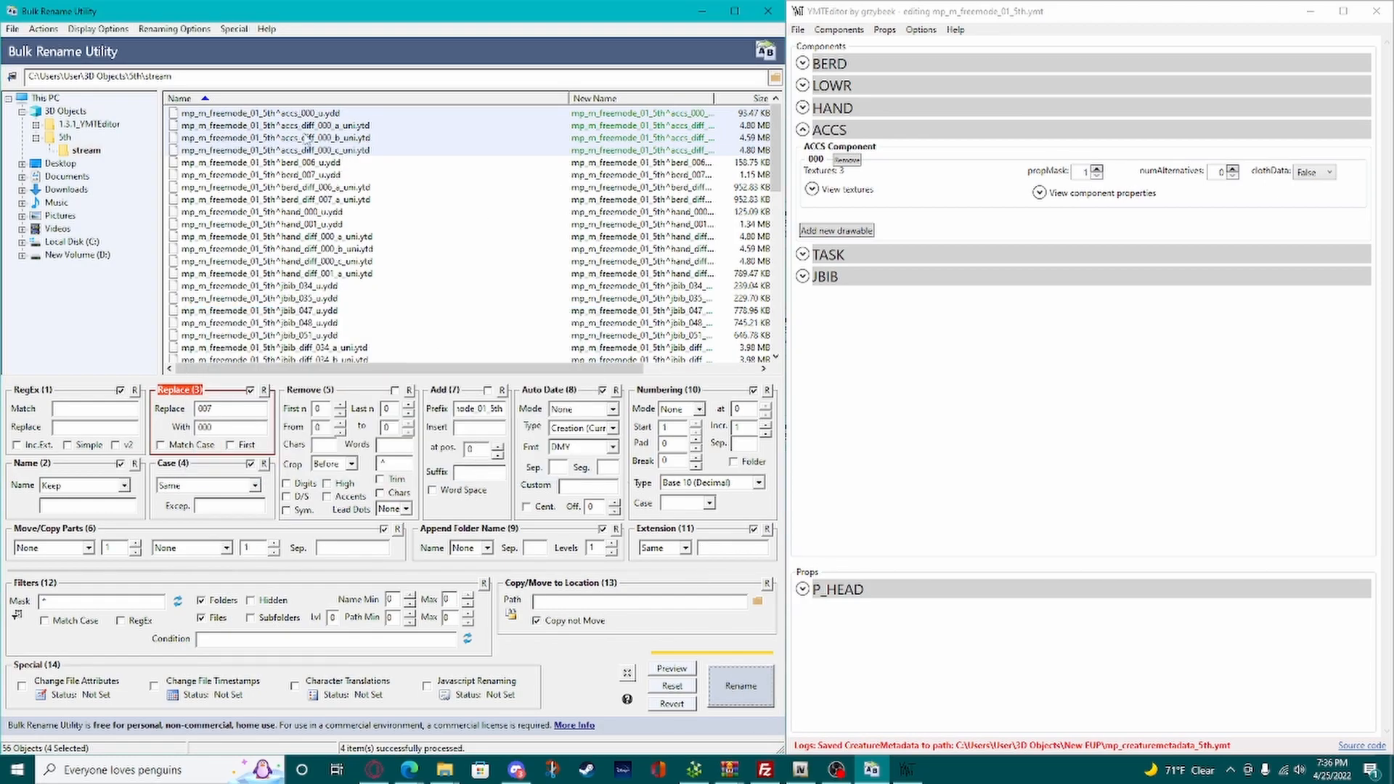
Step: Check the BERD component in YMTEditor and replace 006 with 000 in the berd file names
left_click(820, 131)
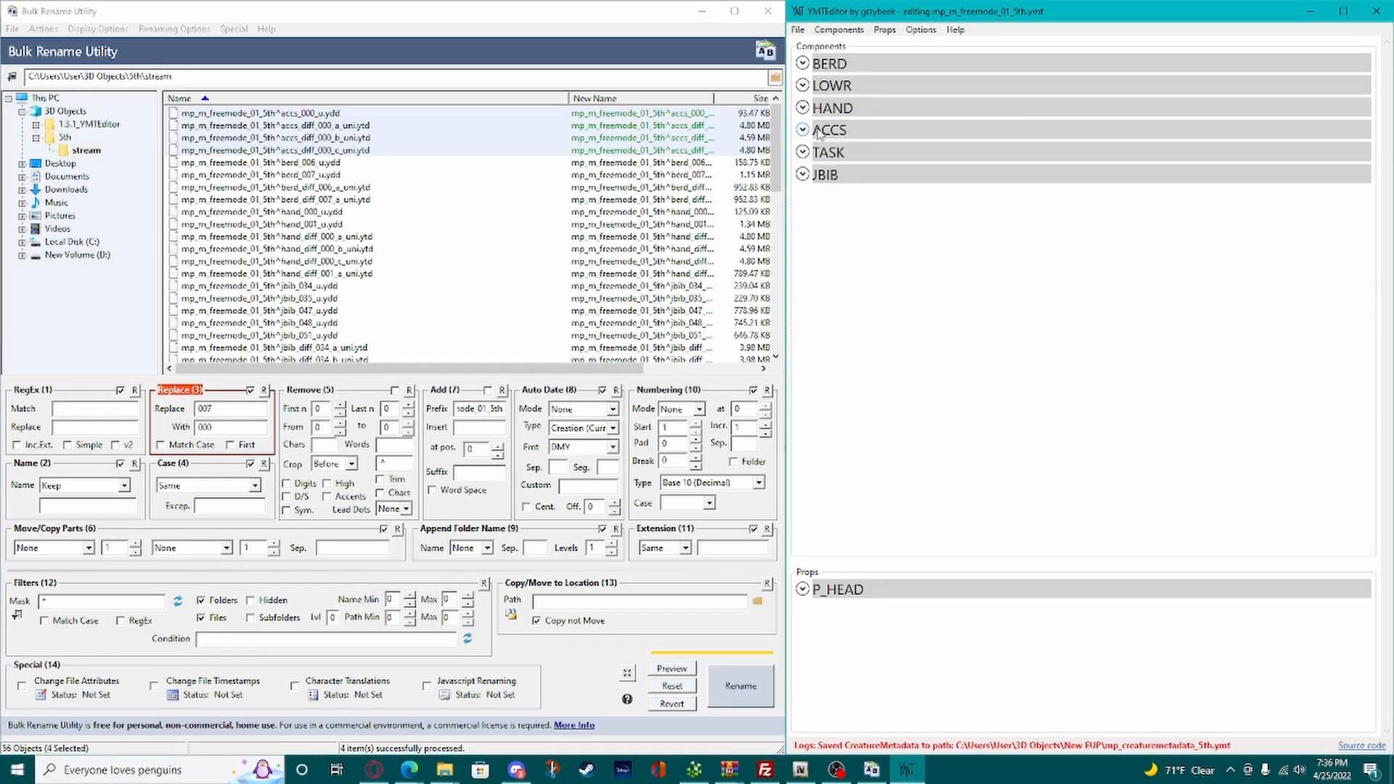
left_click(823, 66)
left_click(313, 164)
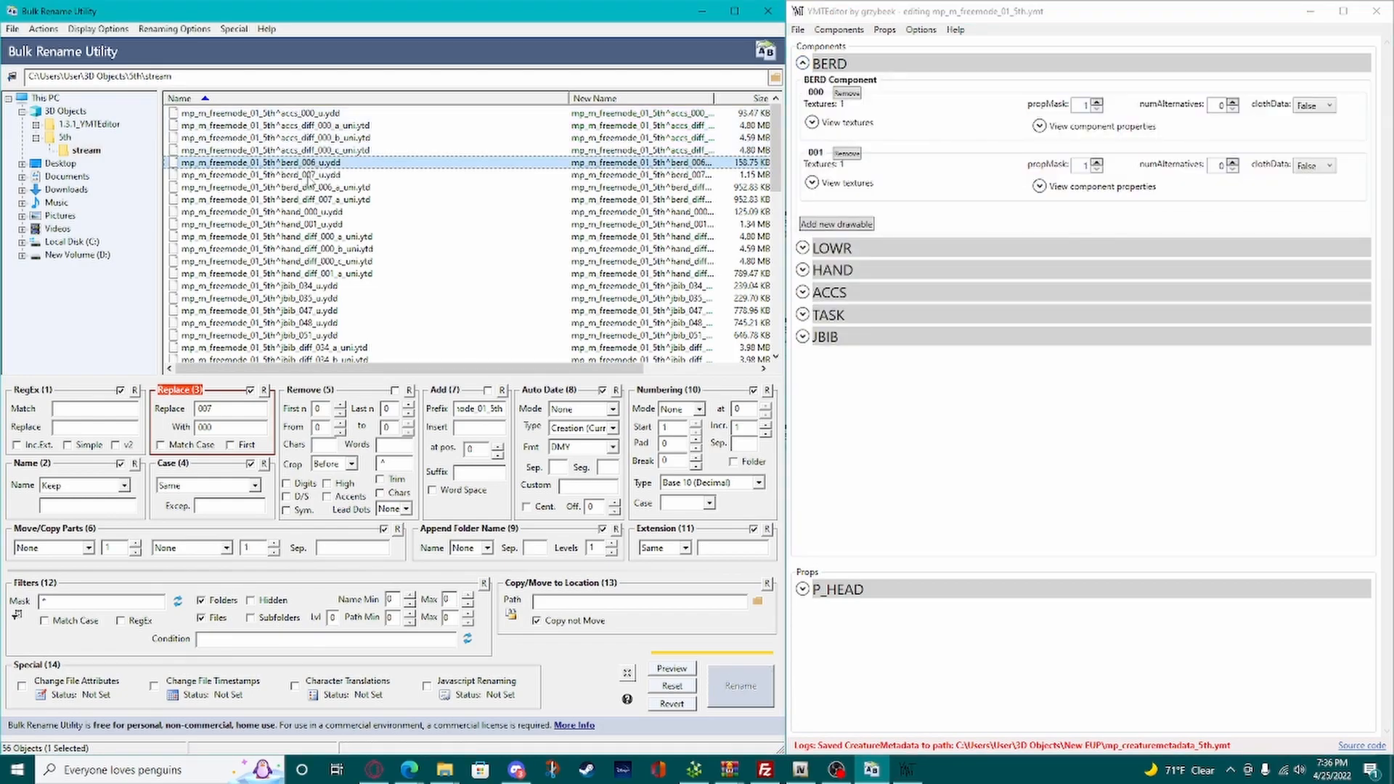
left_click(312, 200, "shift")
left_click(212, 408)
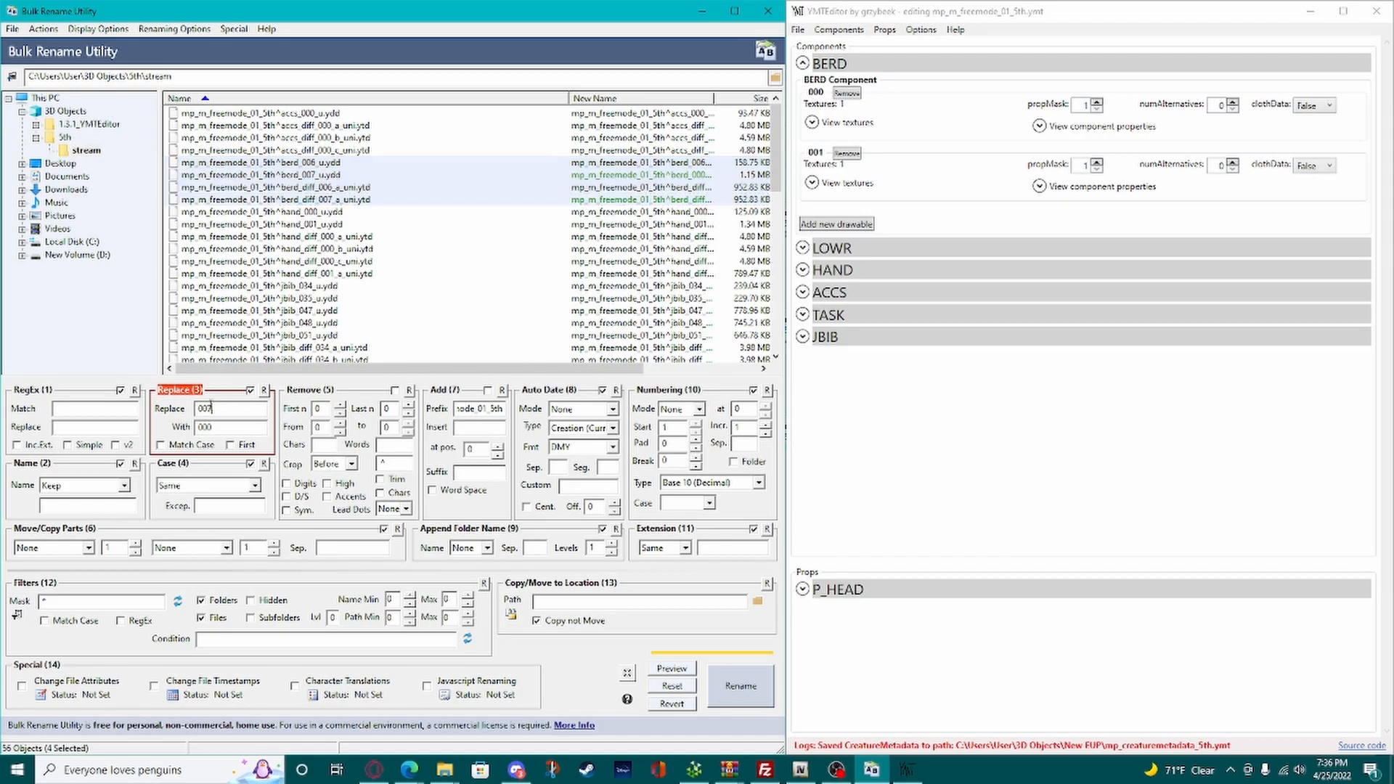
key("BackSpace")
type("6")
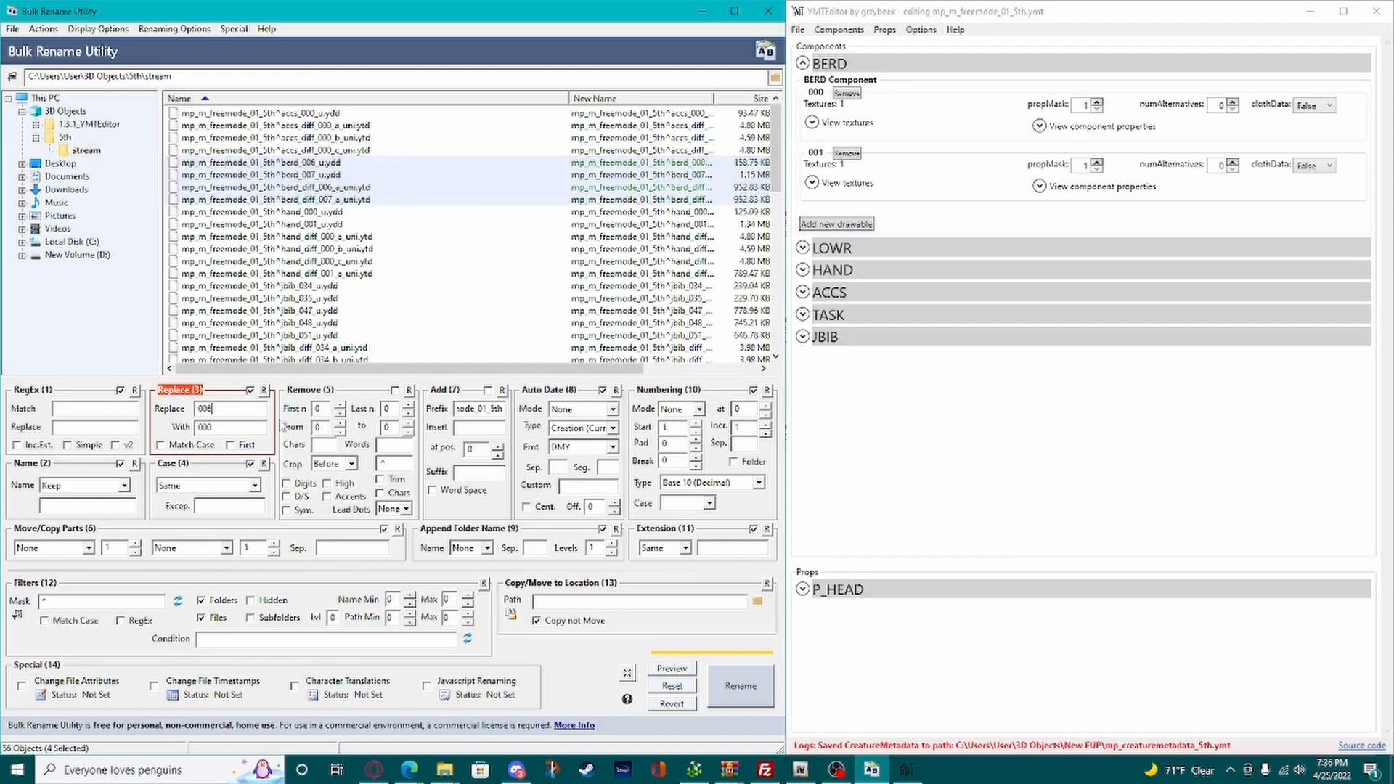
left_click(740, 686)
left_click(425, 462)
left_click(477, 467)
Step: Replace 007 with 001 in the remaining berd file names
key("BackSpace")
type("7")
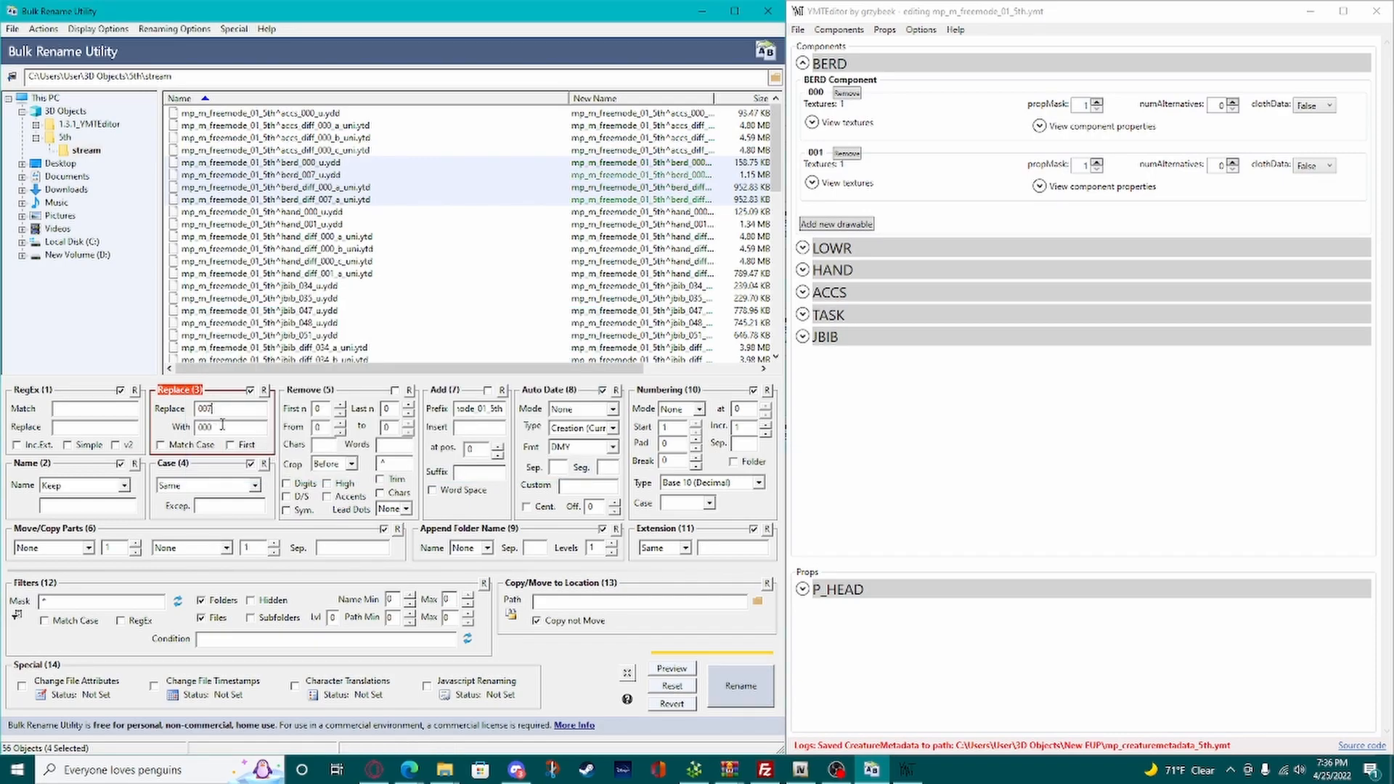
left_click(740, 686)
left_click(462, 465)
left_click(464, 458)
Step: Collapse BERD in YMTEditor and examine the JBIB component's drawables and the textures of drawable 000
scroll(363, 217, "down", 1)
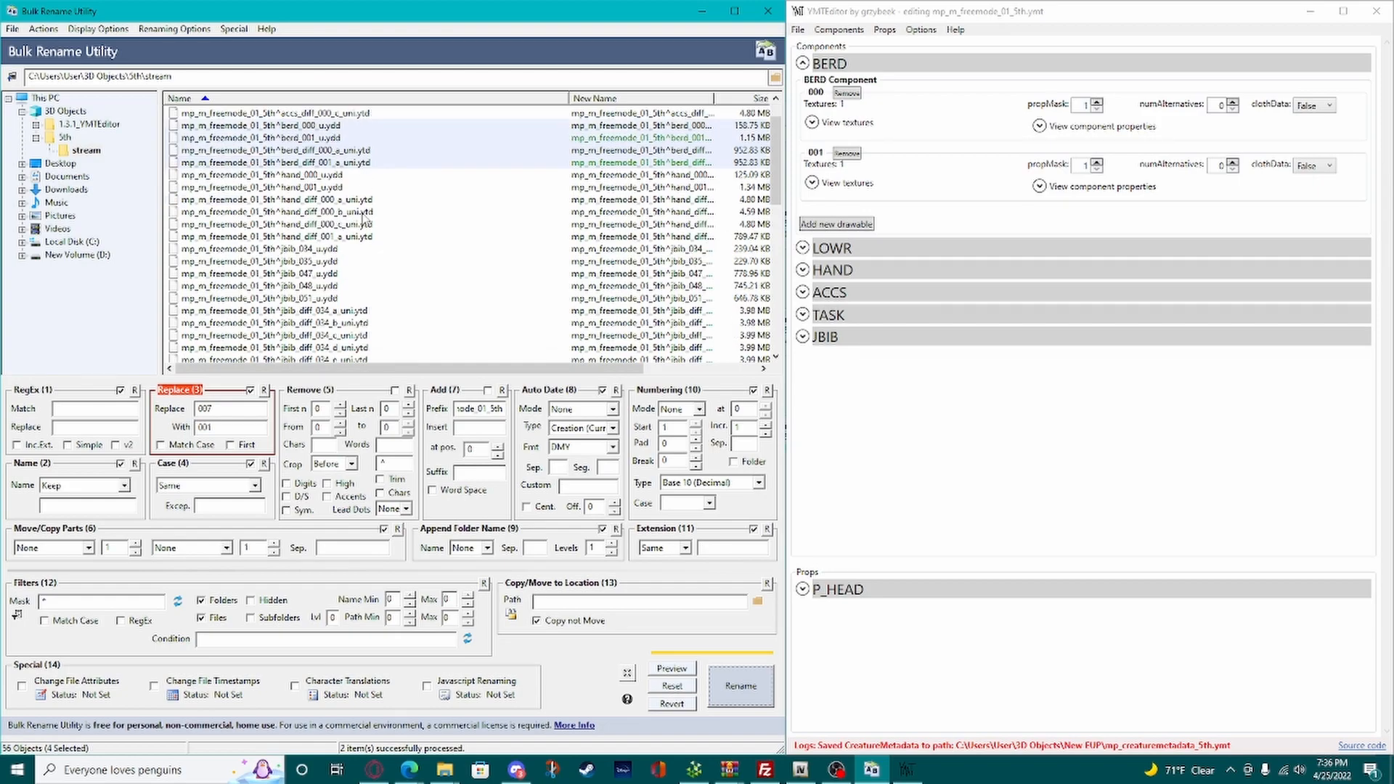
left_click(487, 250)
left_click(802, 63)
left_click(802, 174)
scroll(909, 299, "down", 1)
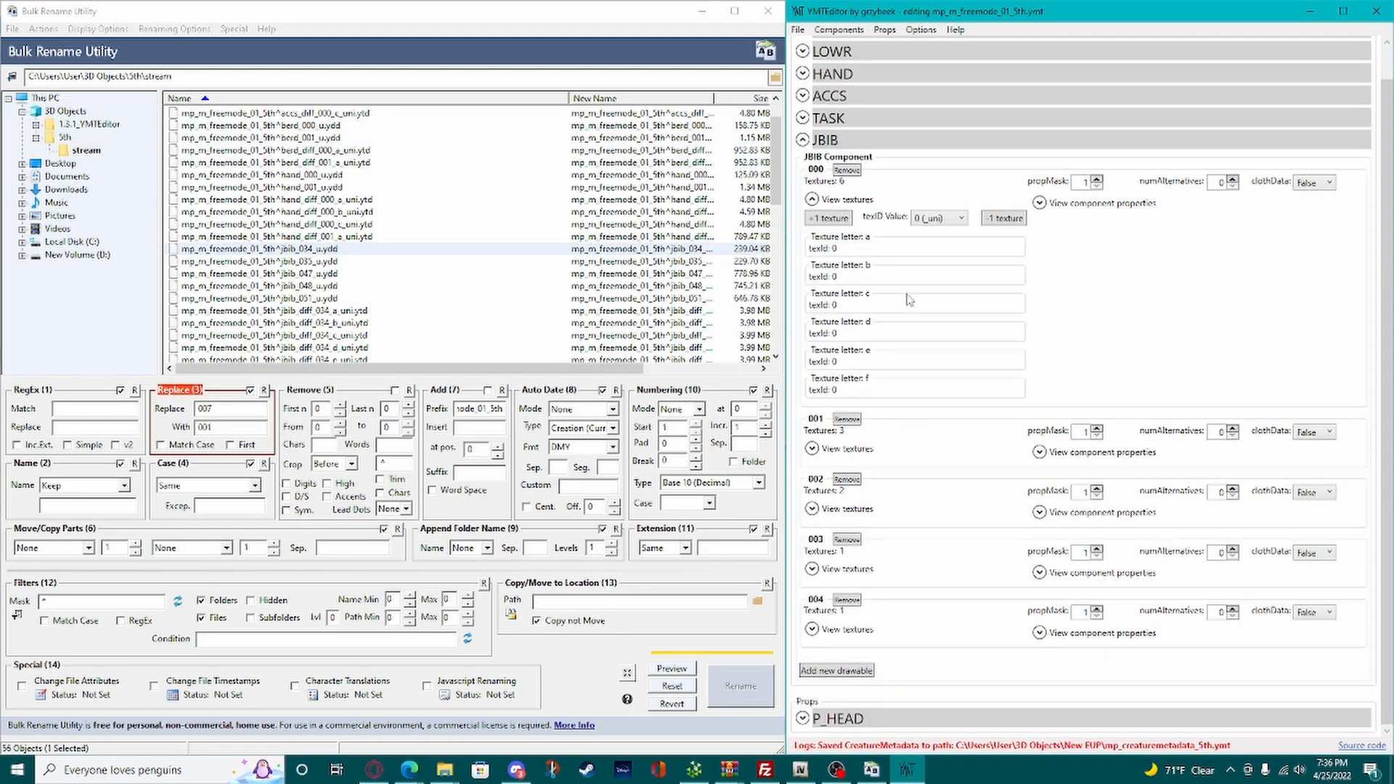
Step: Select all jbib model and texture files and rename them, replacing 34 with 00
left_click(330, 249)
scroll(387, 267, "down", 5)
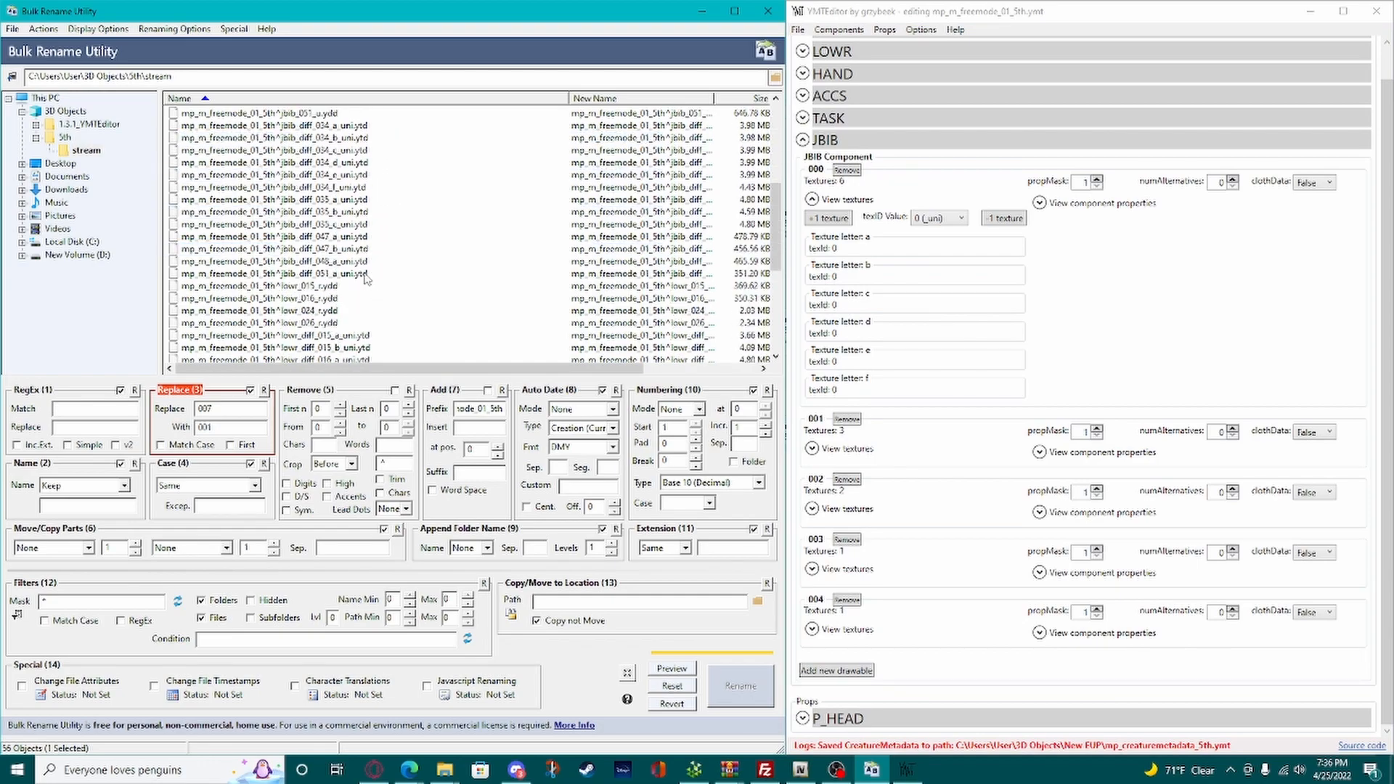
left_click(360, 274, "shift")
scroll(358, 278, "up", 2)
double_click(222, 408)
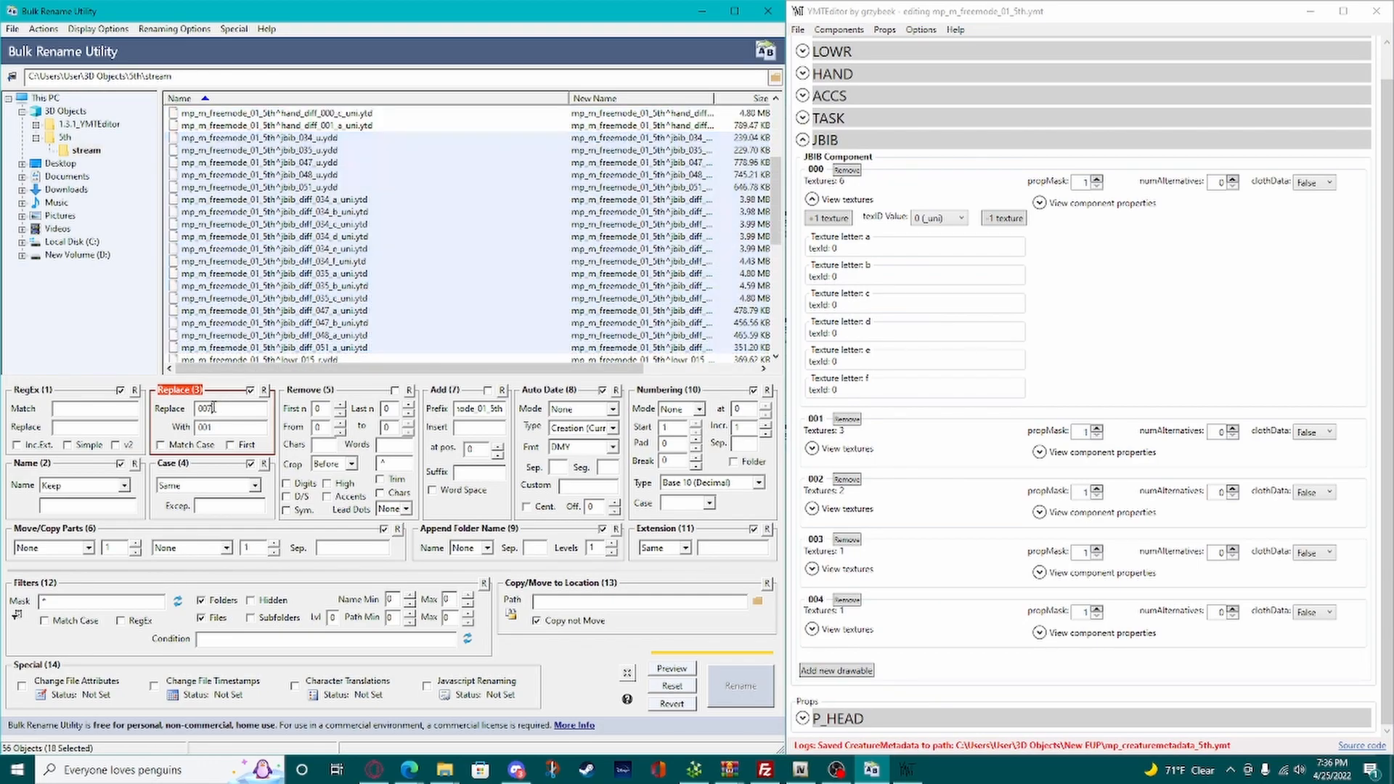
type("34")
double_click(212, 427)
key("BackSpace")
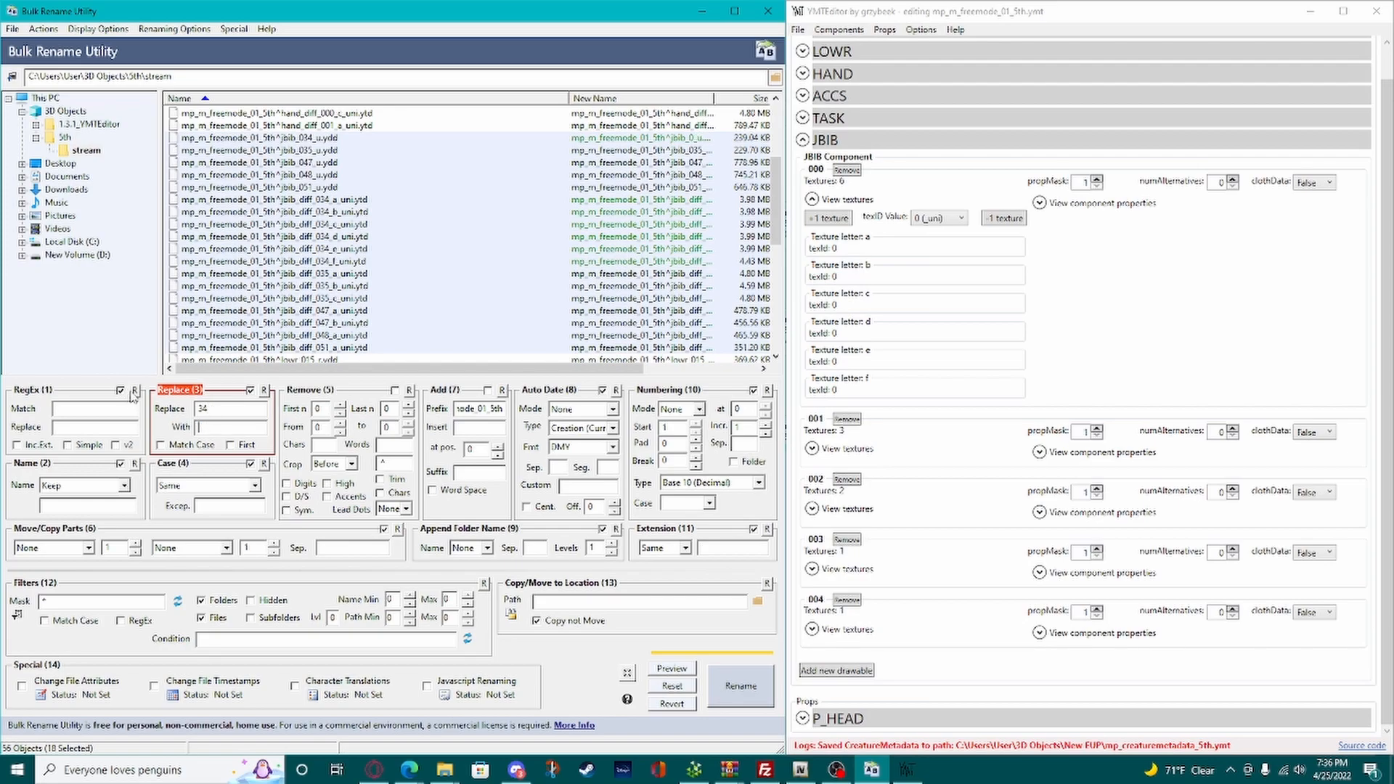
type("01")
left_click(740, 685)
left_click(481, 463)
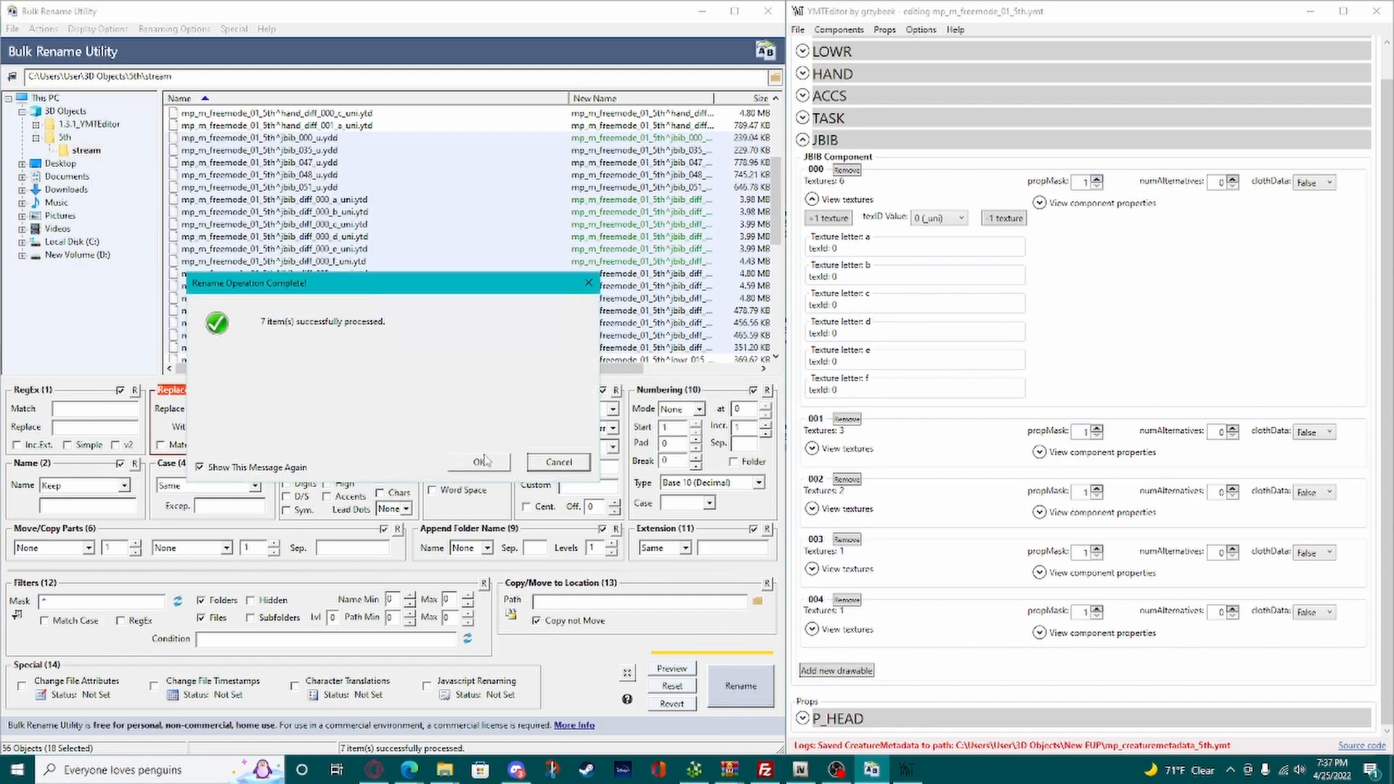
left_click(481, 461)
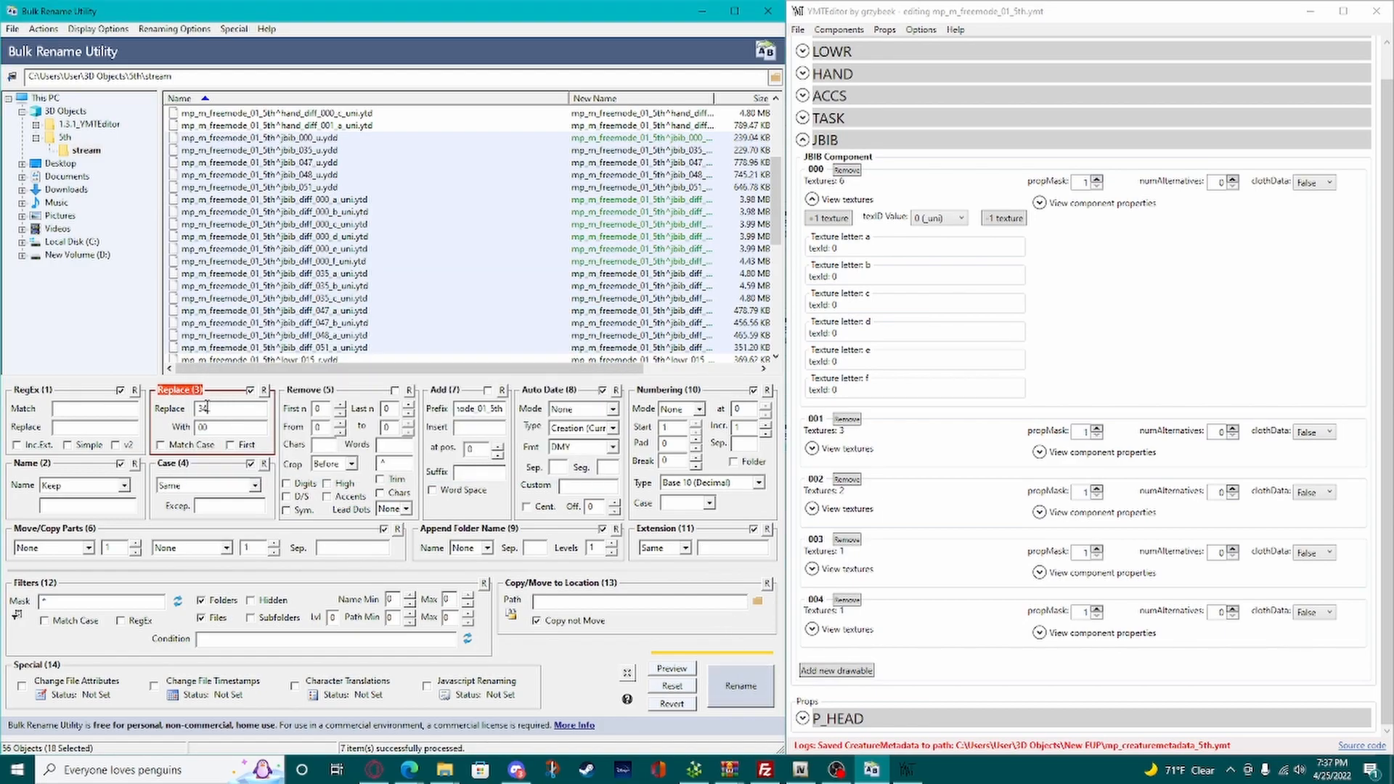
Step: Replace 35 with 01 in the selected jbib file names
type("5")
left_click(741, 687)
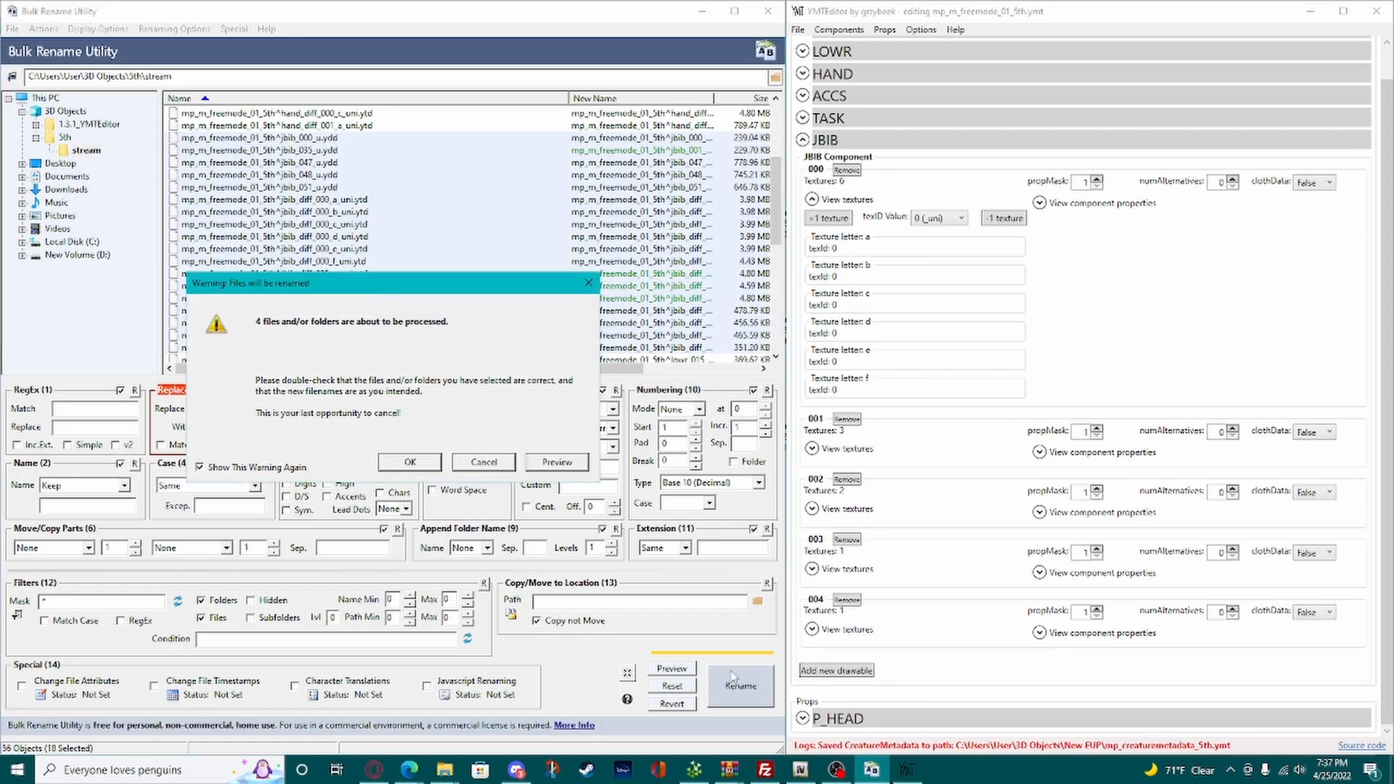
left_click(411, 462)
left_click(479, 461)
Step: Replace 47 with 02 in the selected jbib file names
double_click(206, 409)
type("47")
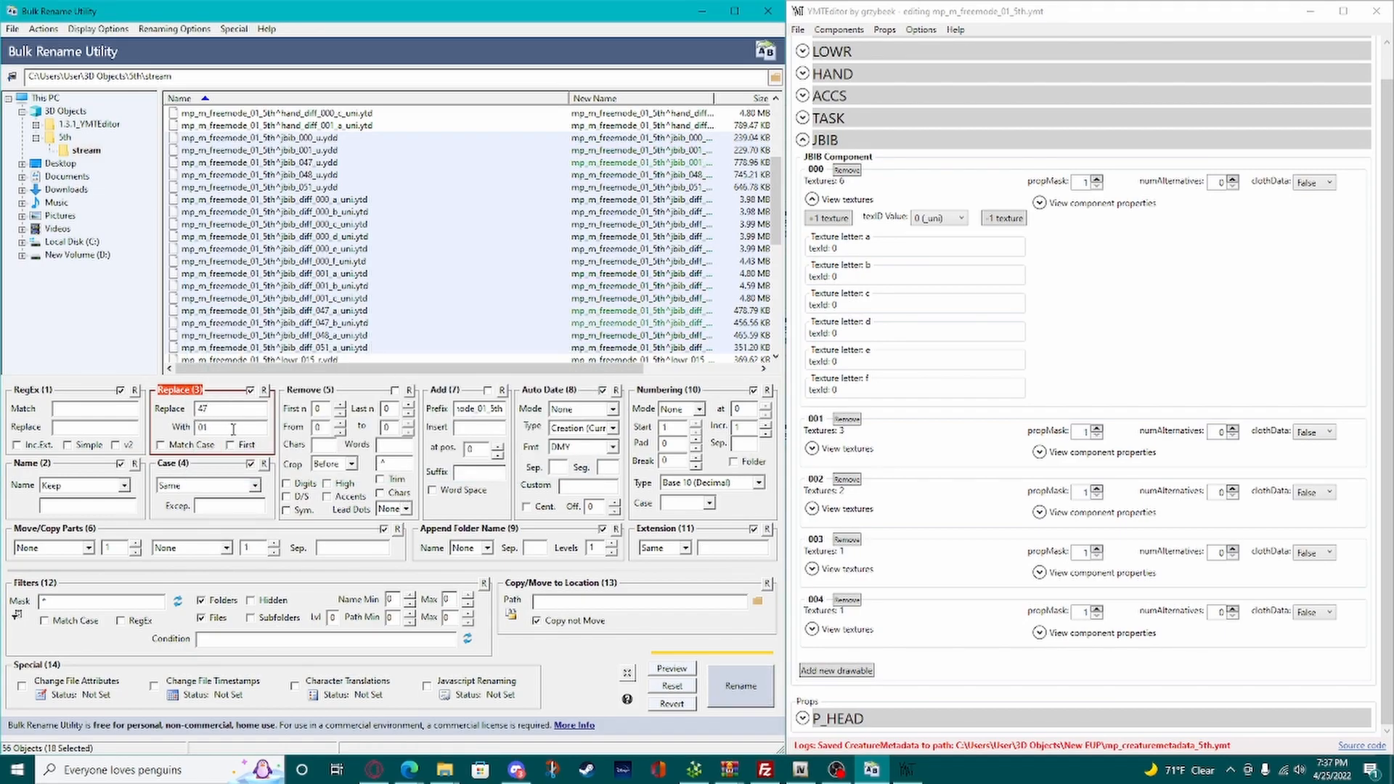
type("2")
left_click(724, 700)
left_click(410, 462)
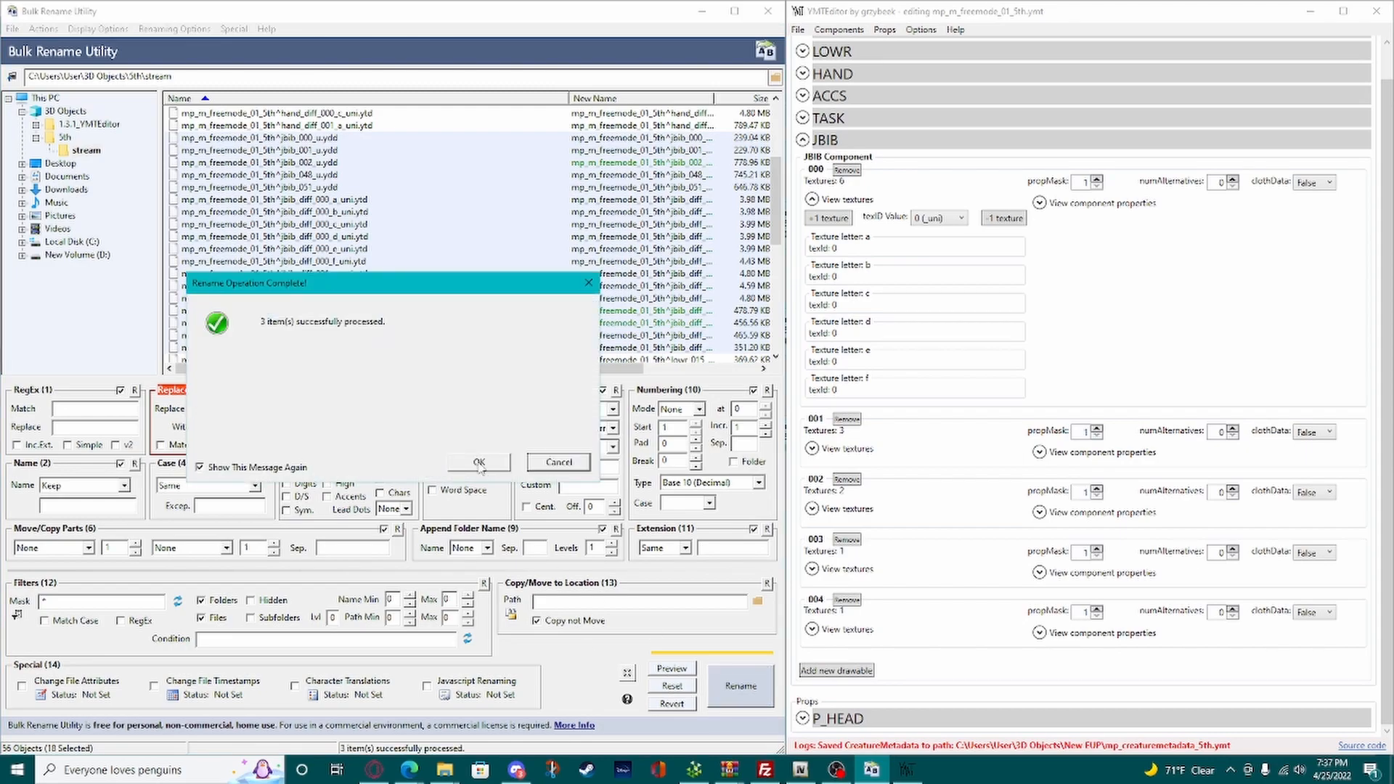
left_click(479, 462)
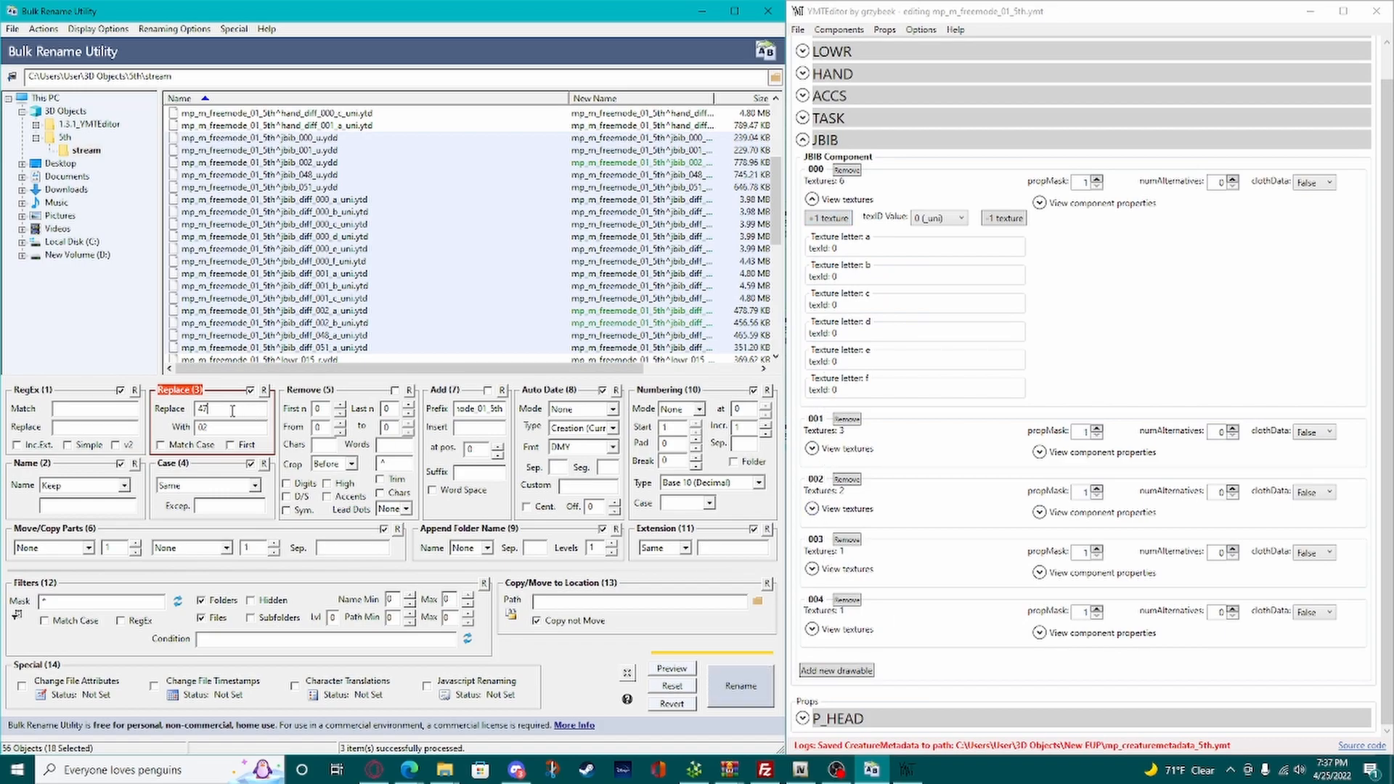
Step: Replace 48 with 03 in the selected jbib file names
type("4")
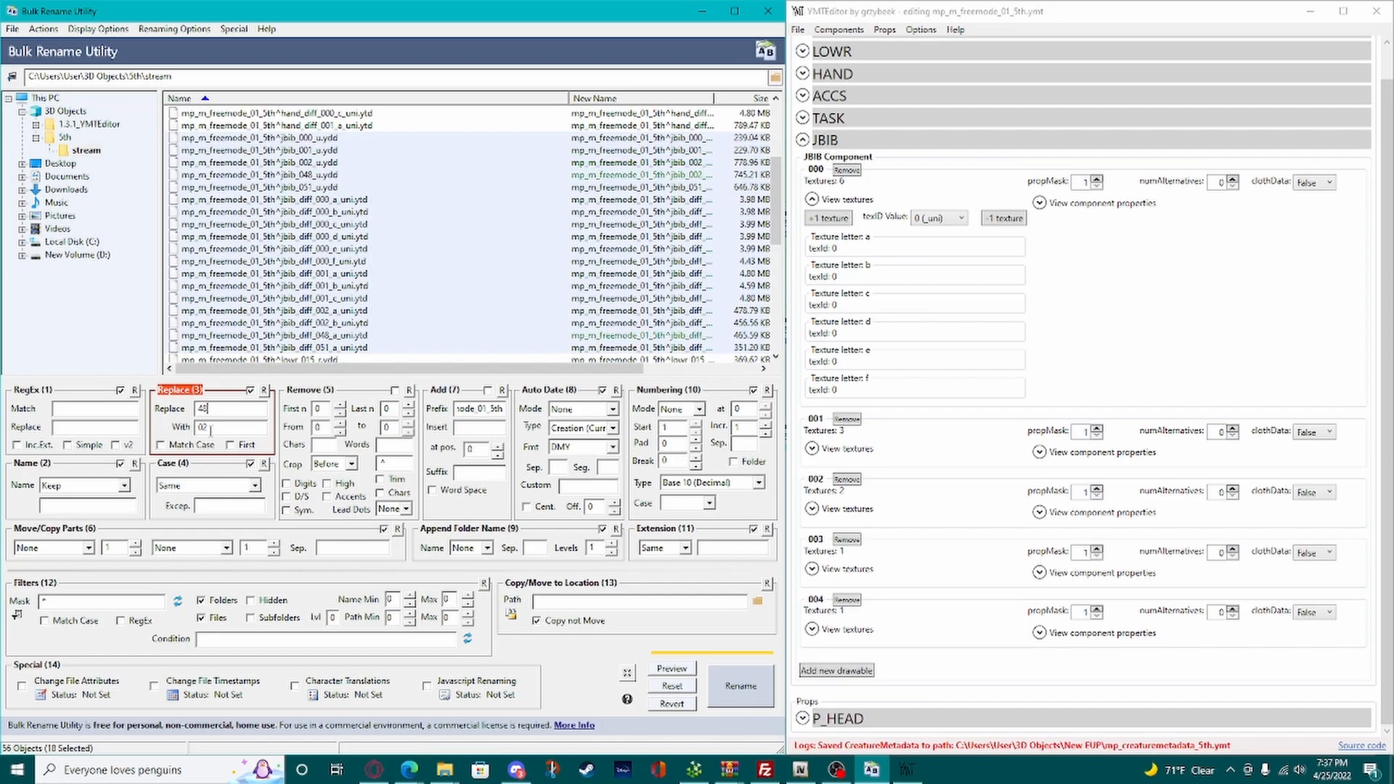
type("3")
left_click(737, 688)
left_click(407, 459)
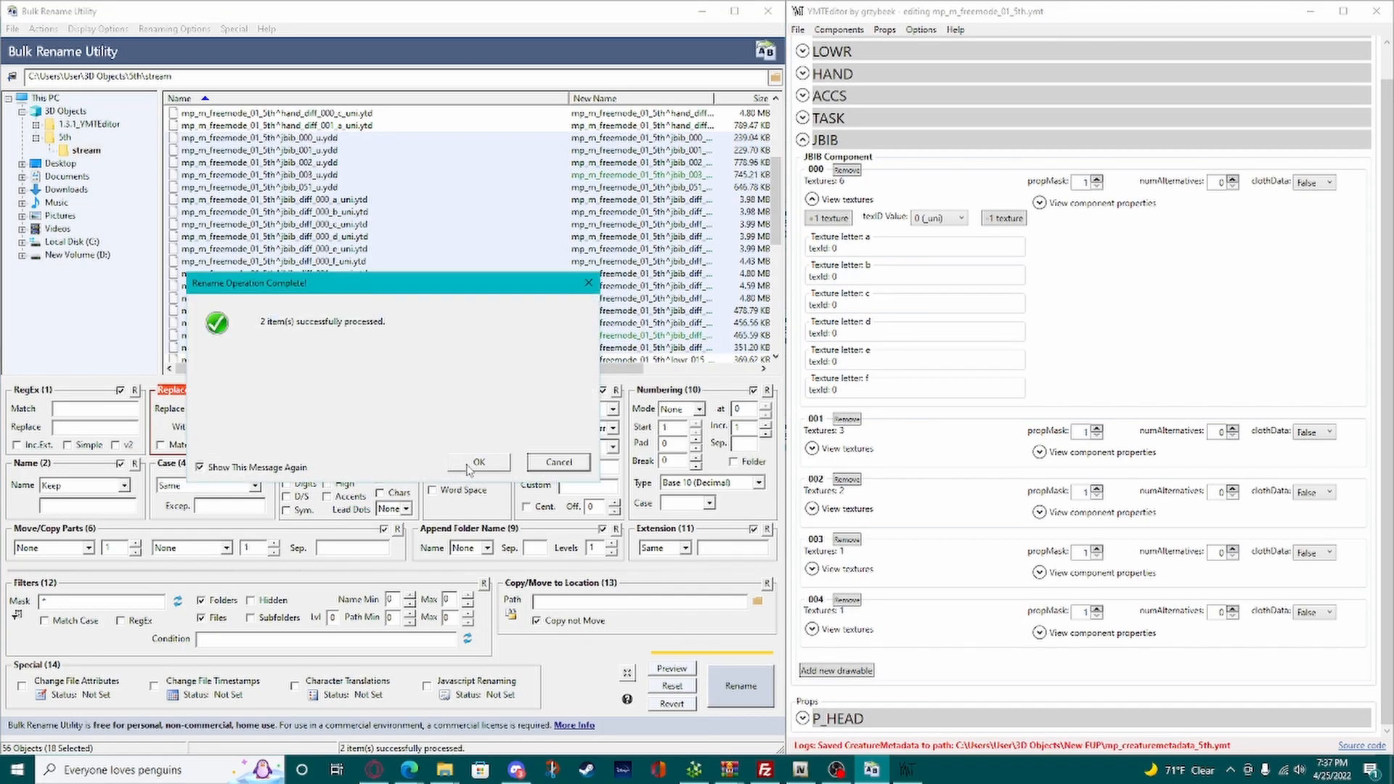
left_click(468, 465)
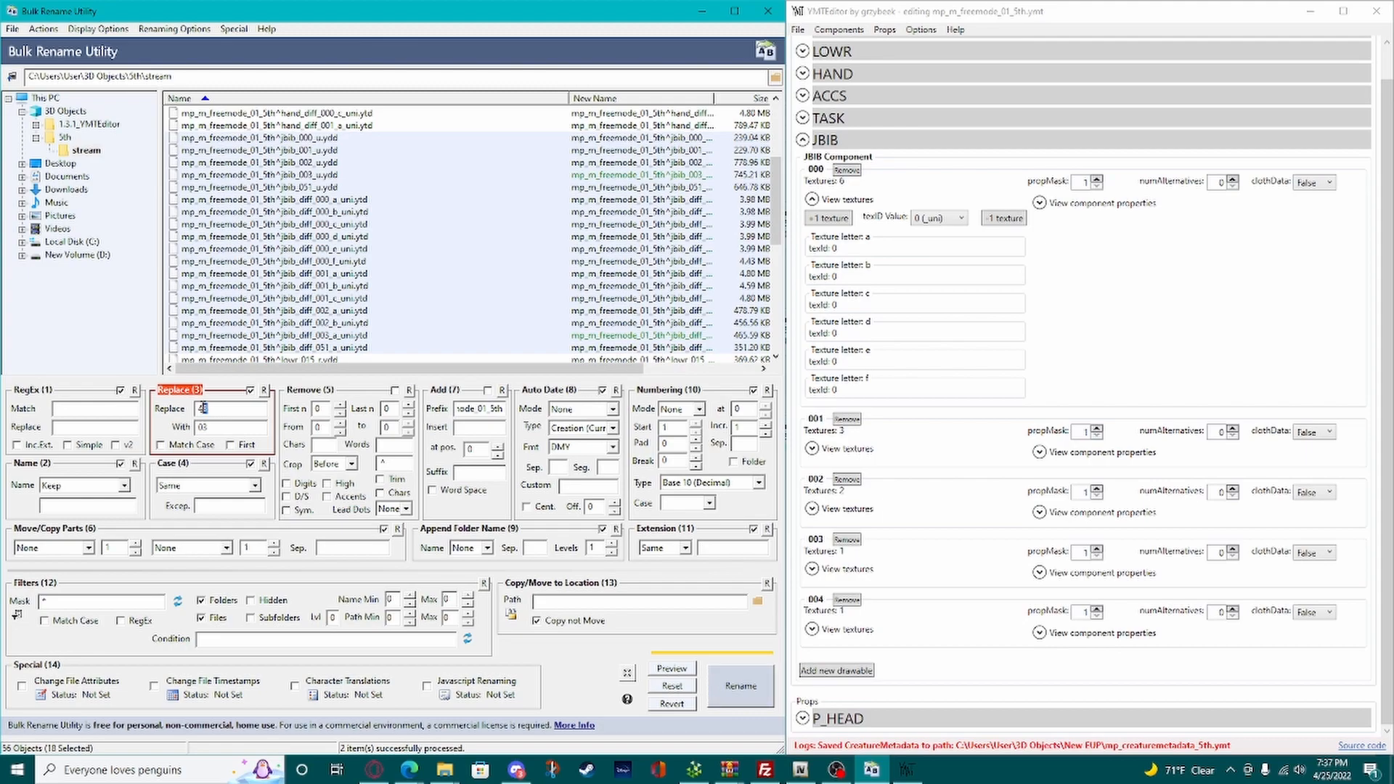
Step: Replace 51 with 04 in the selected jbib file names
type("51")
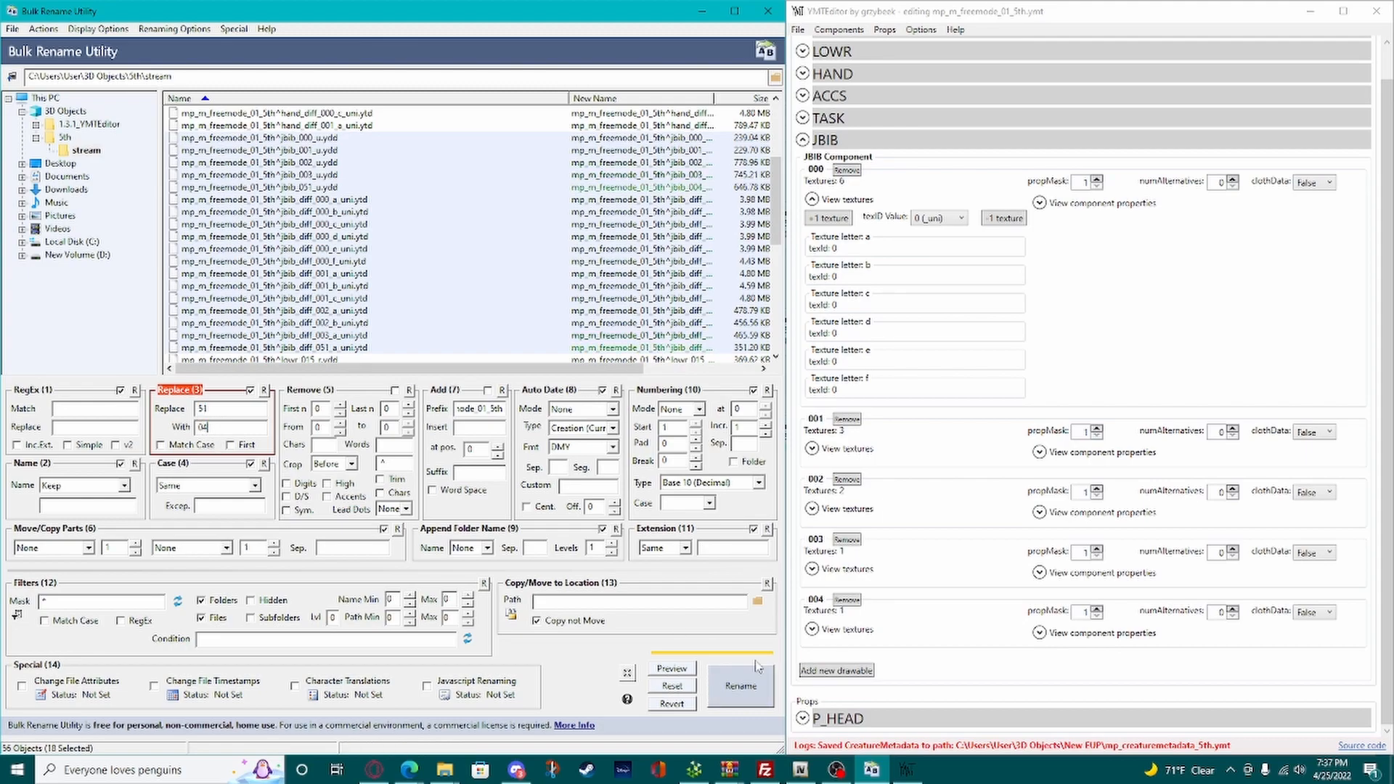
left_click(768, 684)
left_click(459, 461)
left_click(467, 457)
Step: Select all lowr model and texture files and rename them, replacing 15 with 00
scroll(405, 267, "down", 3)
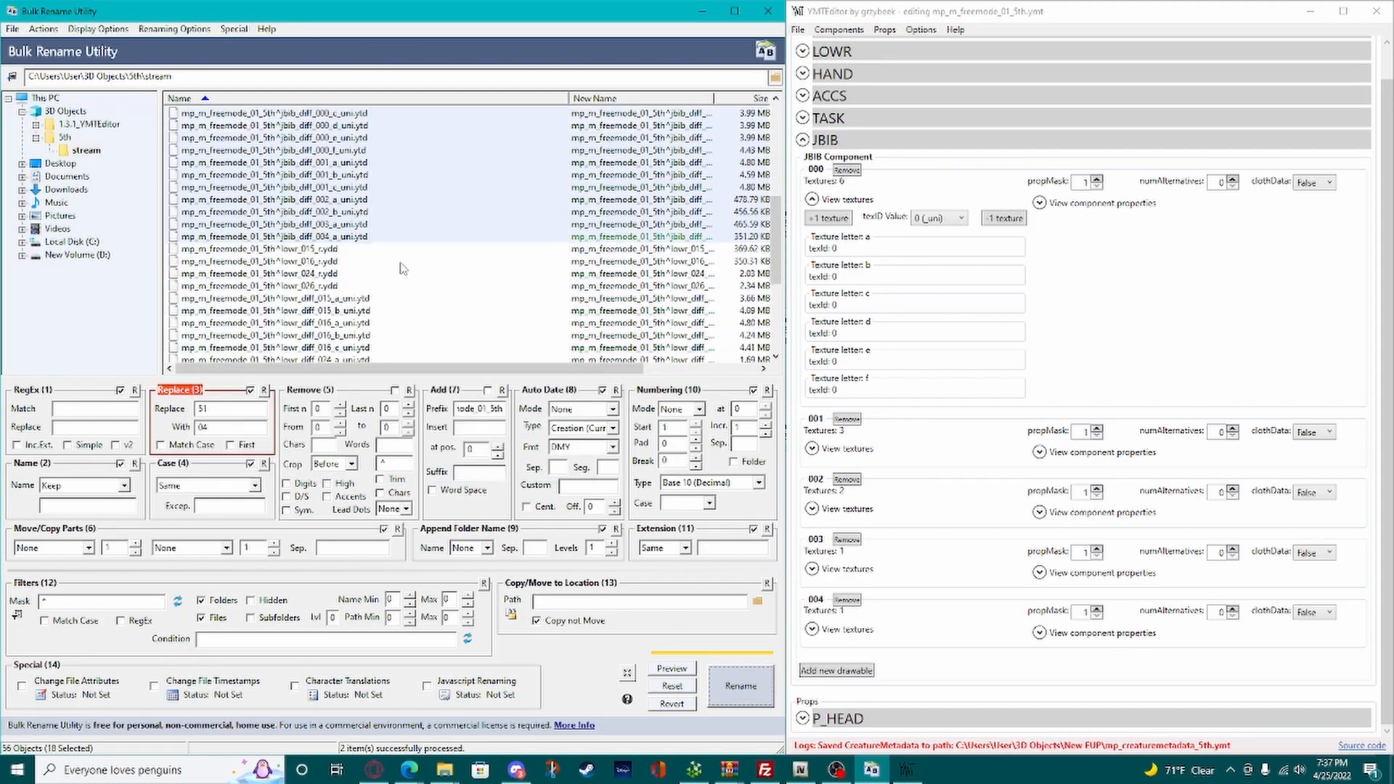
scroll(401, 268, "up", 3)
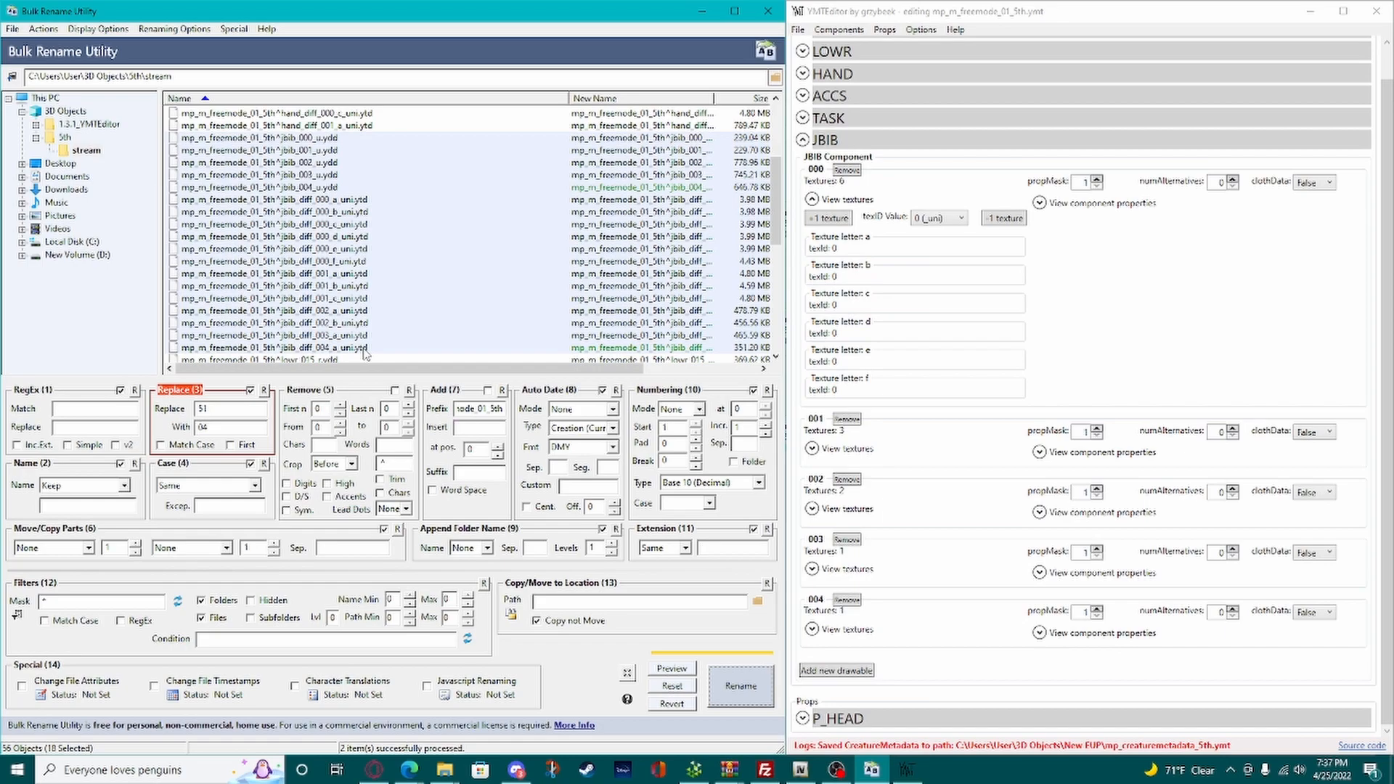
scroll(390, 265, "down", 4)
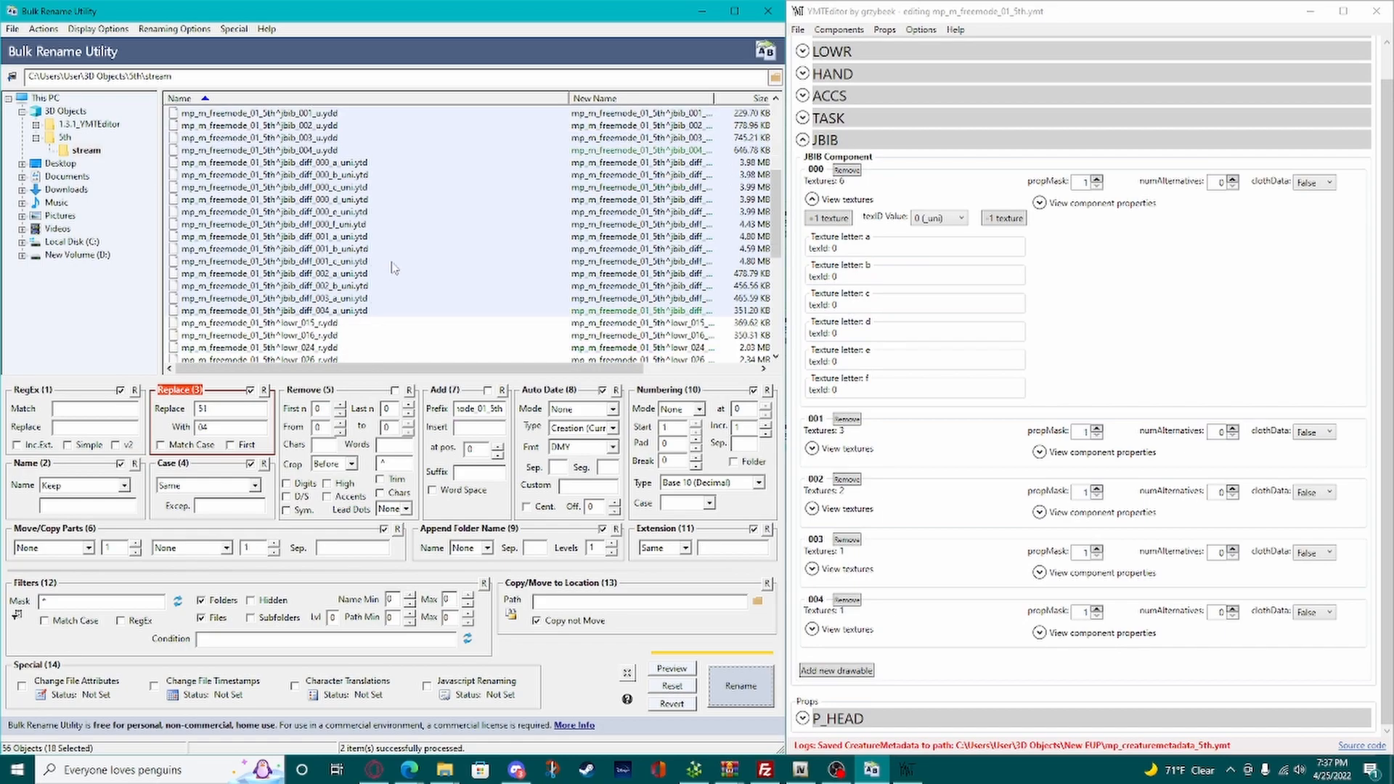
left_click(341, 214)
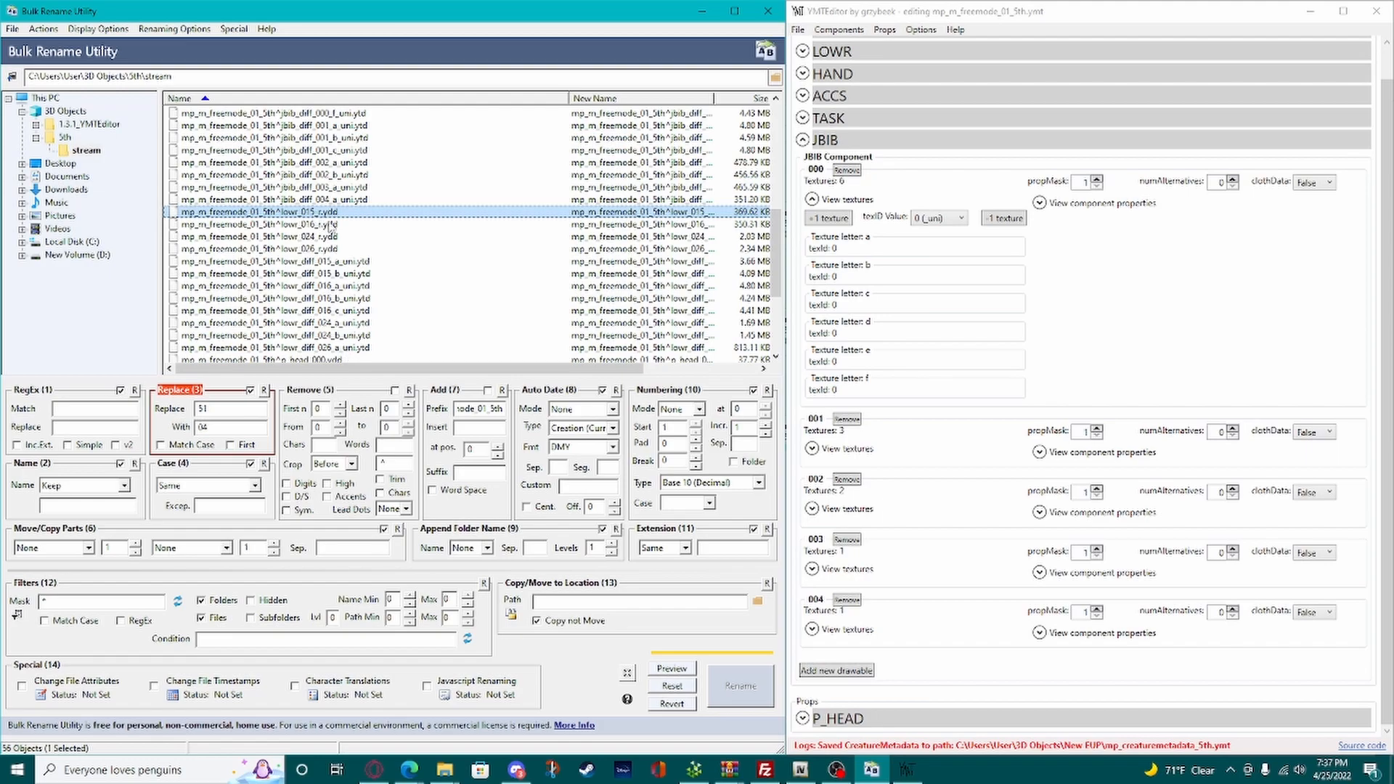
left_click(366, 348, "shift")
double_click(202, 408)
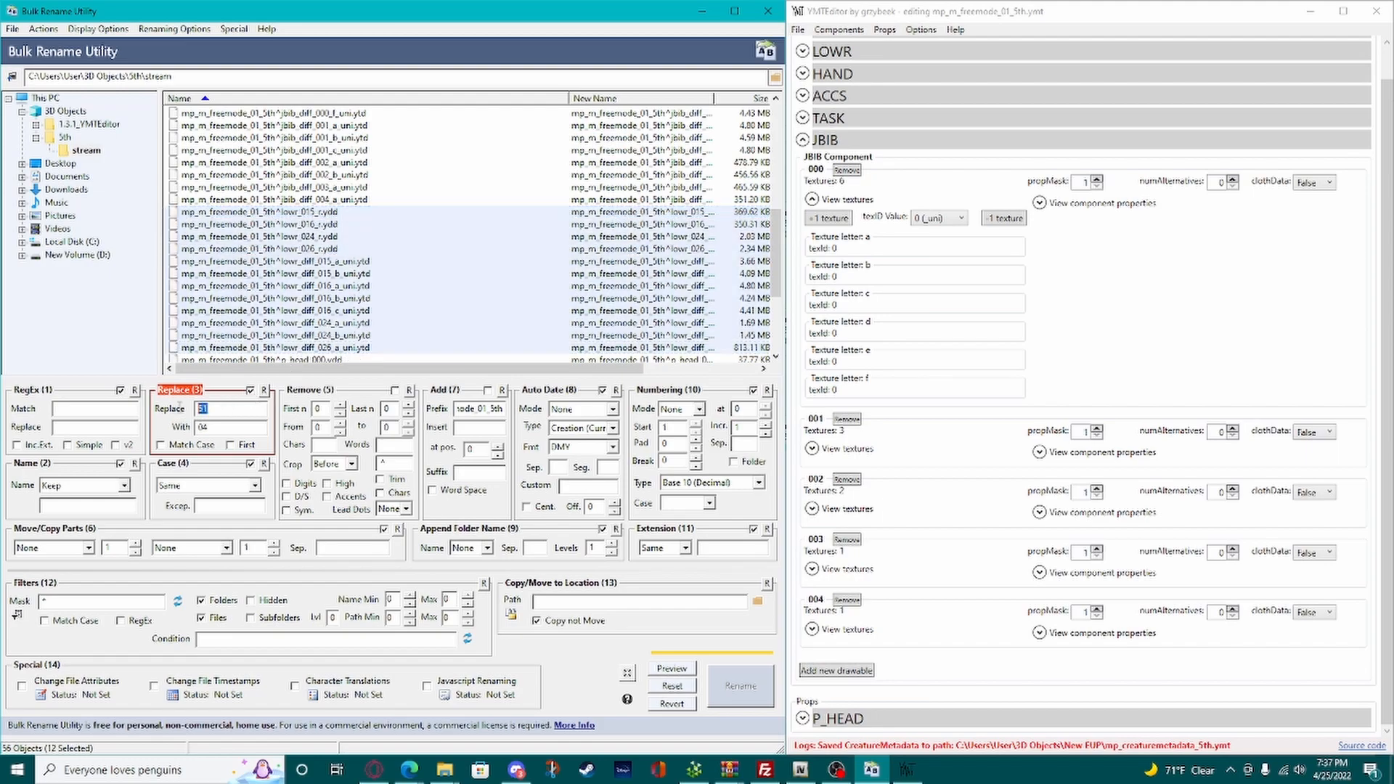
type("15")
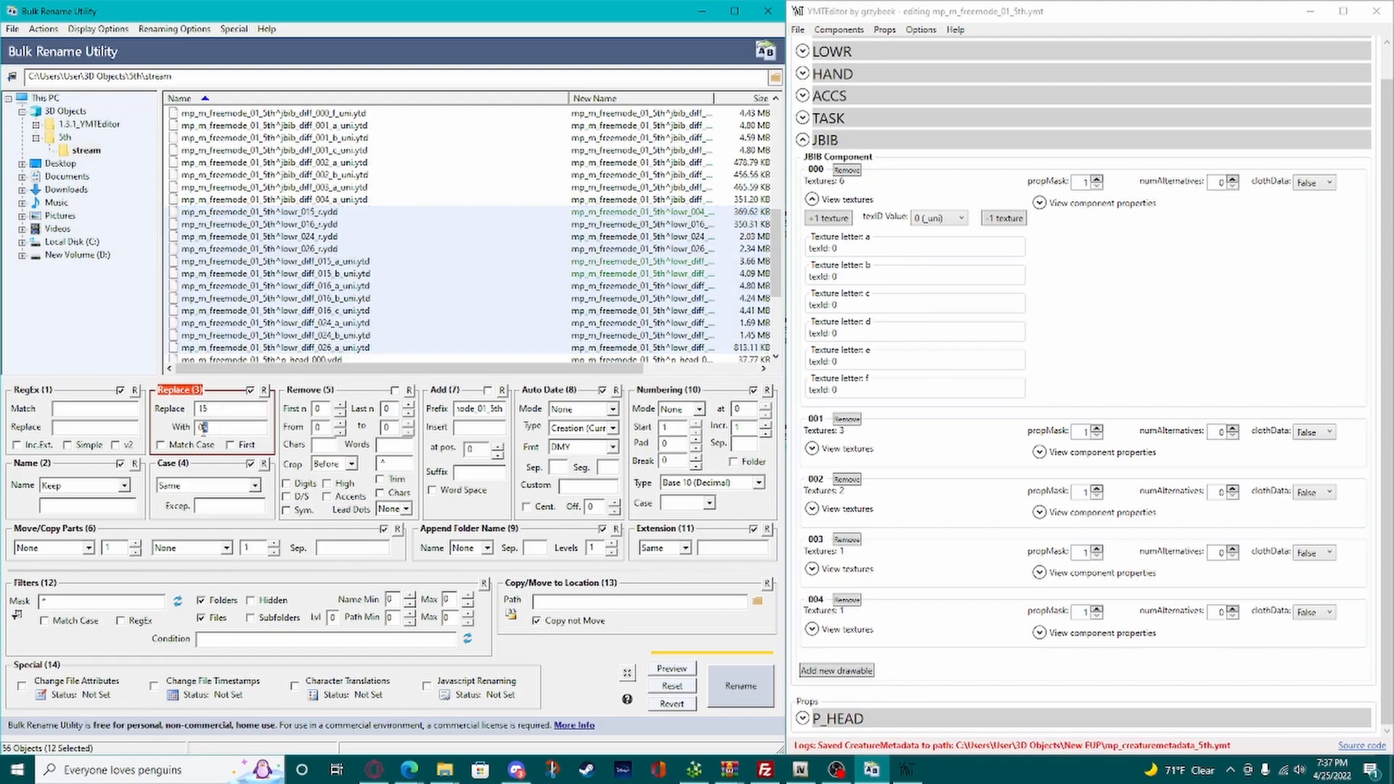
left_click(726, 682)
left_click(440, 461)
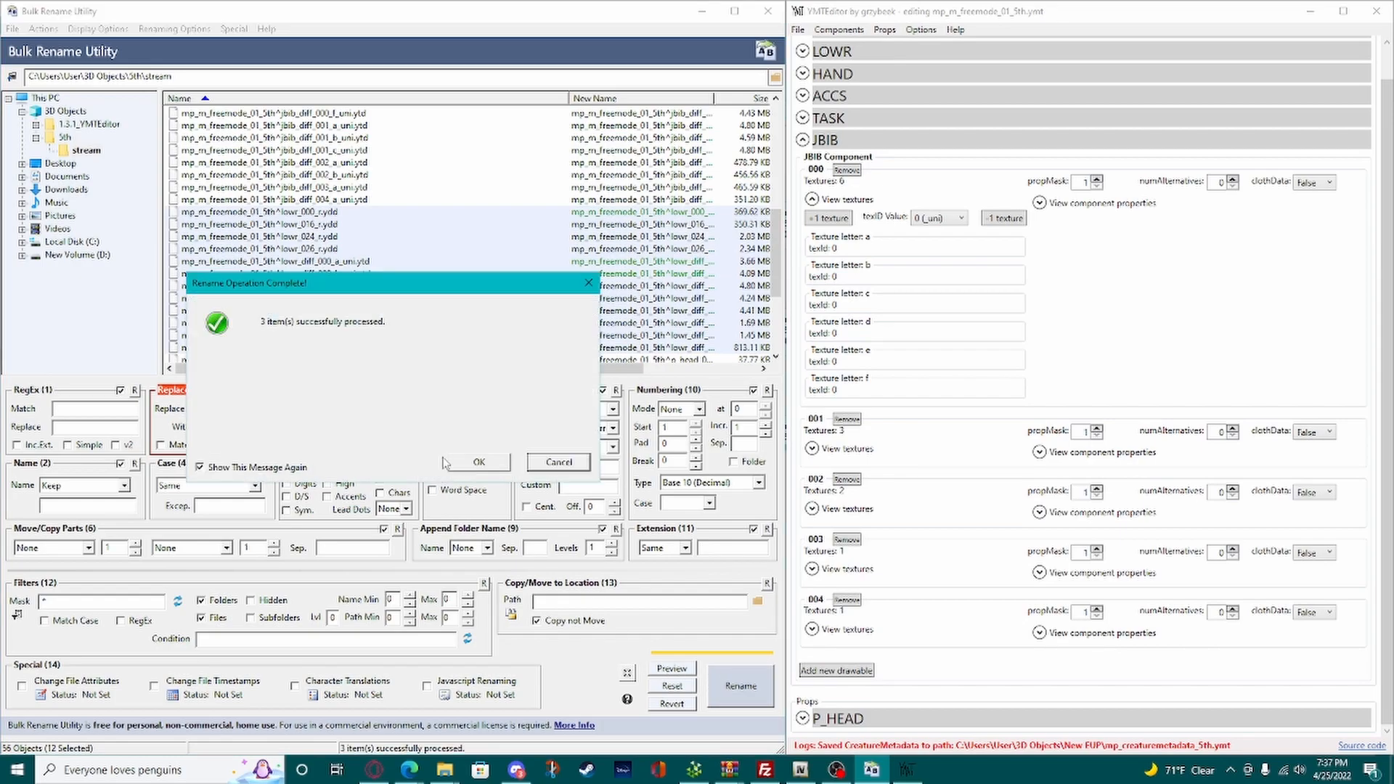
left_click(443, 462)
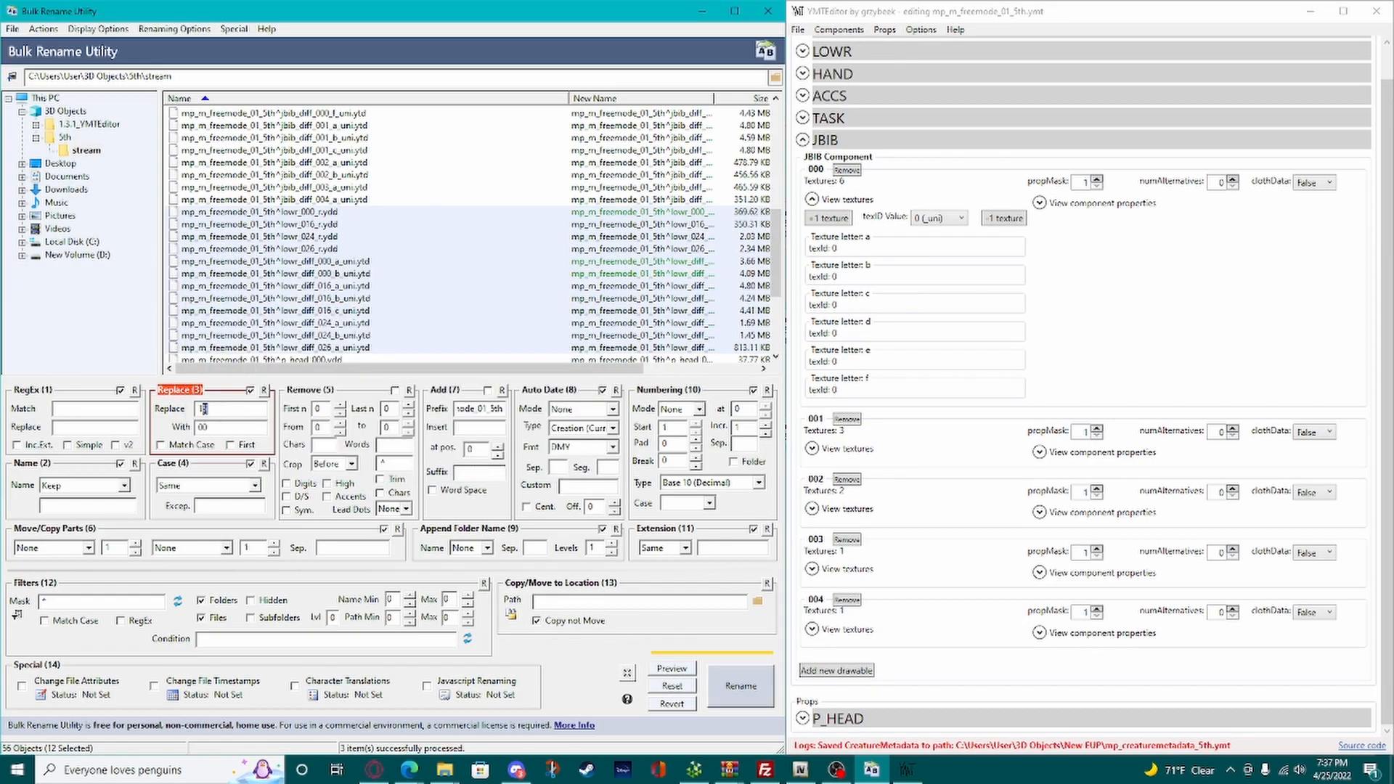
Step: Replace 16 with 01 in the selected lowr file names
type("6")
left_click_drag(209, 426, 203, 426)
type("1")
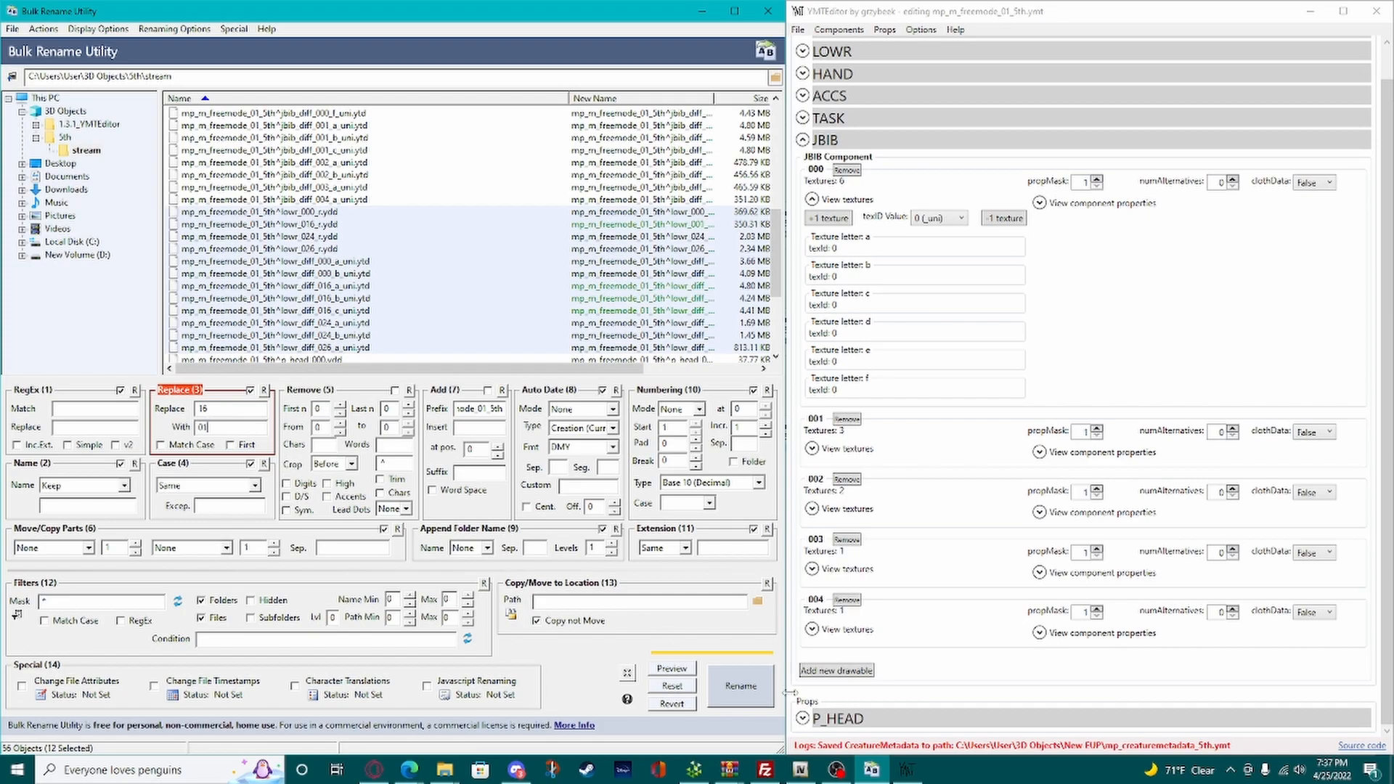
left_click(749, 686)
left_click(410, 462)
left_click(482, 464)
Step: Replace 24 with 02 in the selected lowr file names
double_click(239, 410)
type("24")
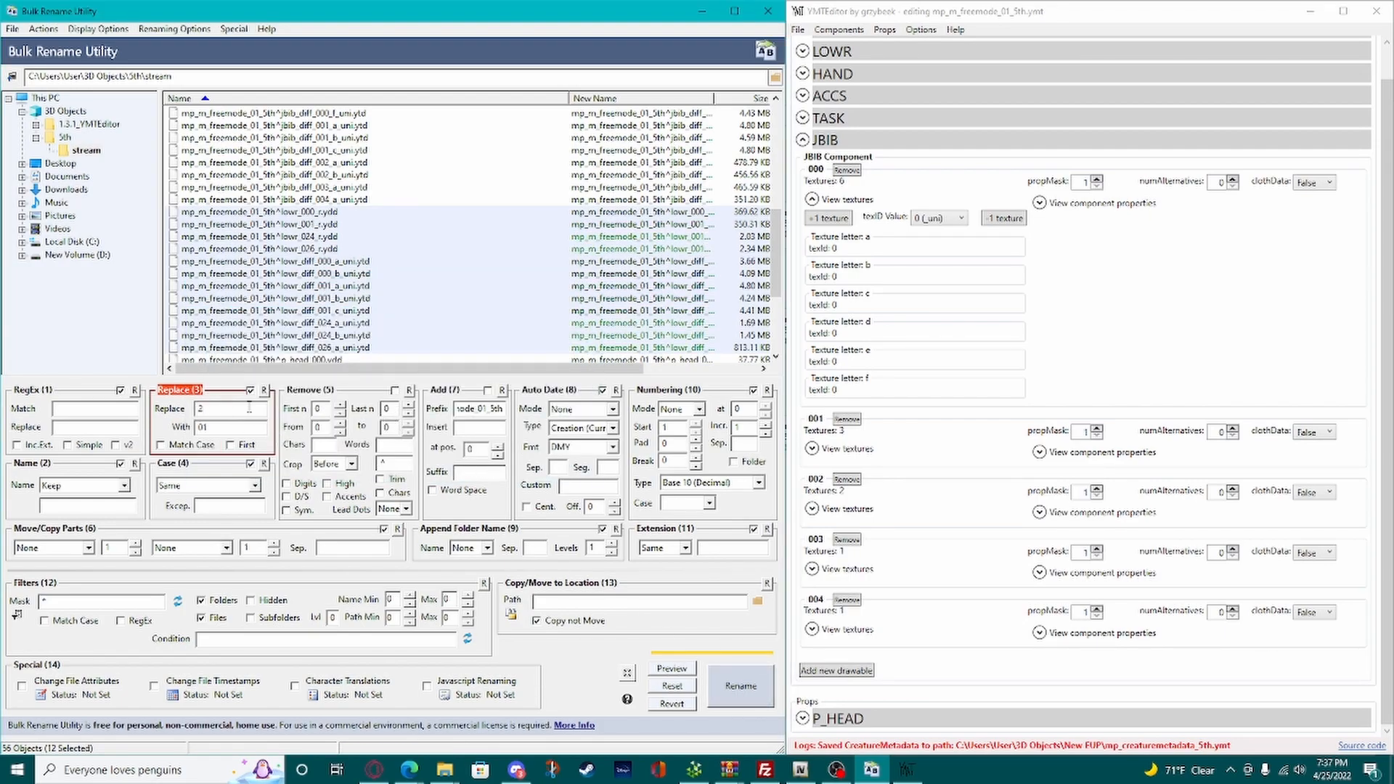
left_click_drag(213, 427, 204, 427)
type("2")
left_click(739, 686)
left_click(420, 469)
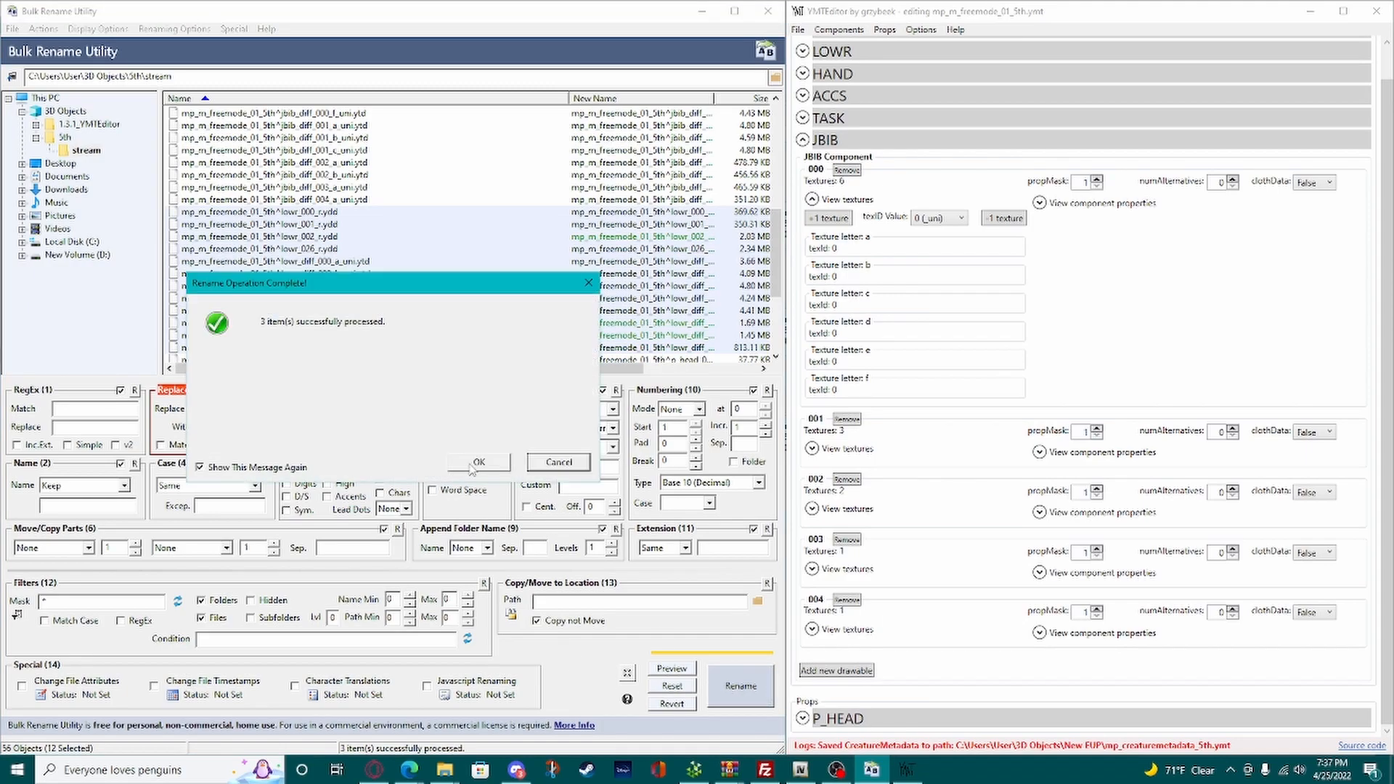
left_click(473, 467)
Step: Replace 26 with 03 in the selected lowr file names
left_click_drag(211, 409, 204, 427)
type("63")
left_click(740, 682)
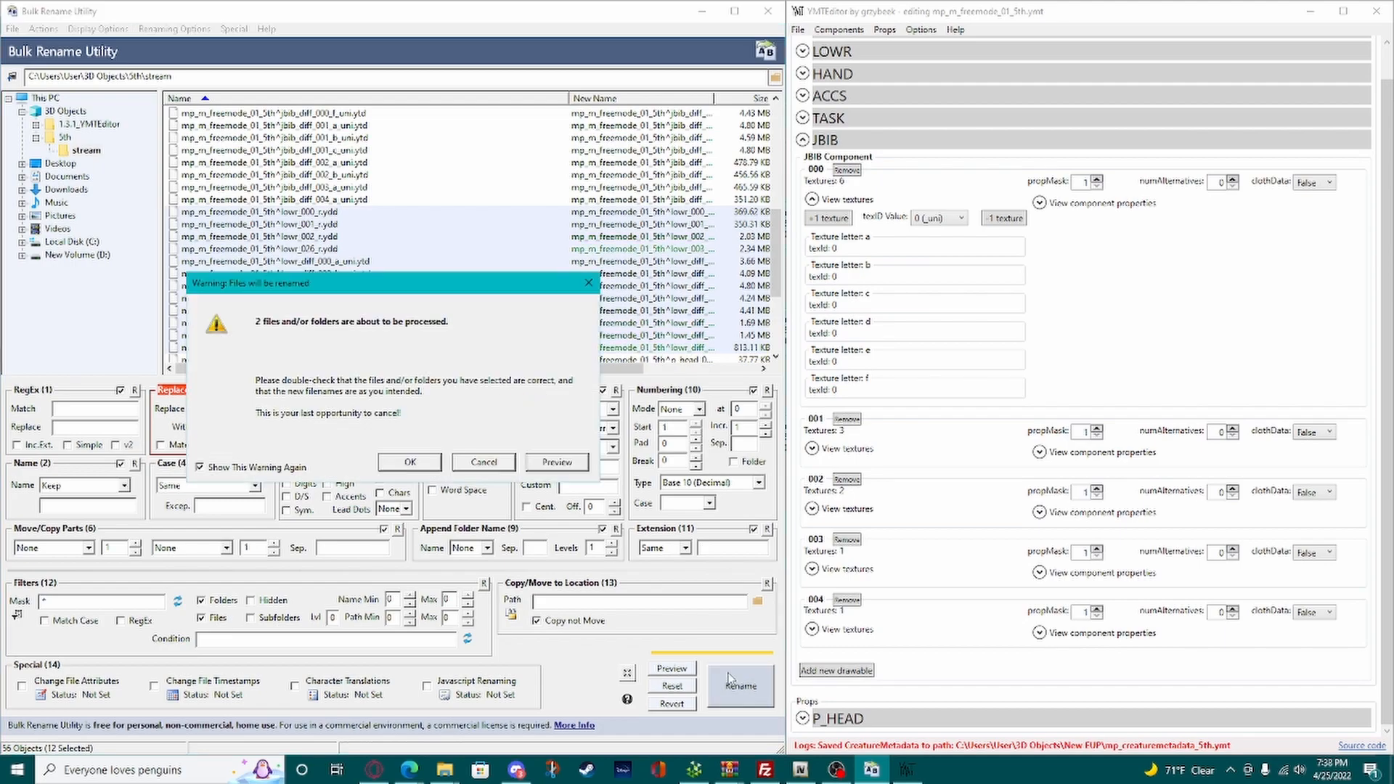
left_click(411, 462)
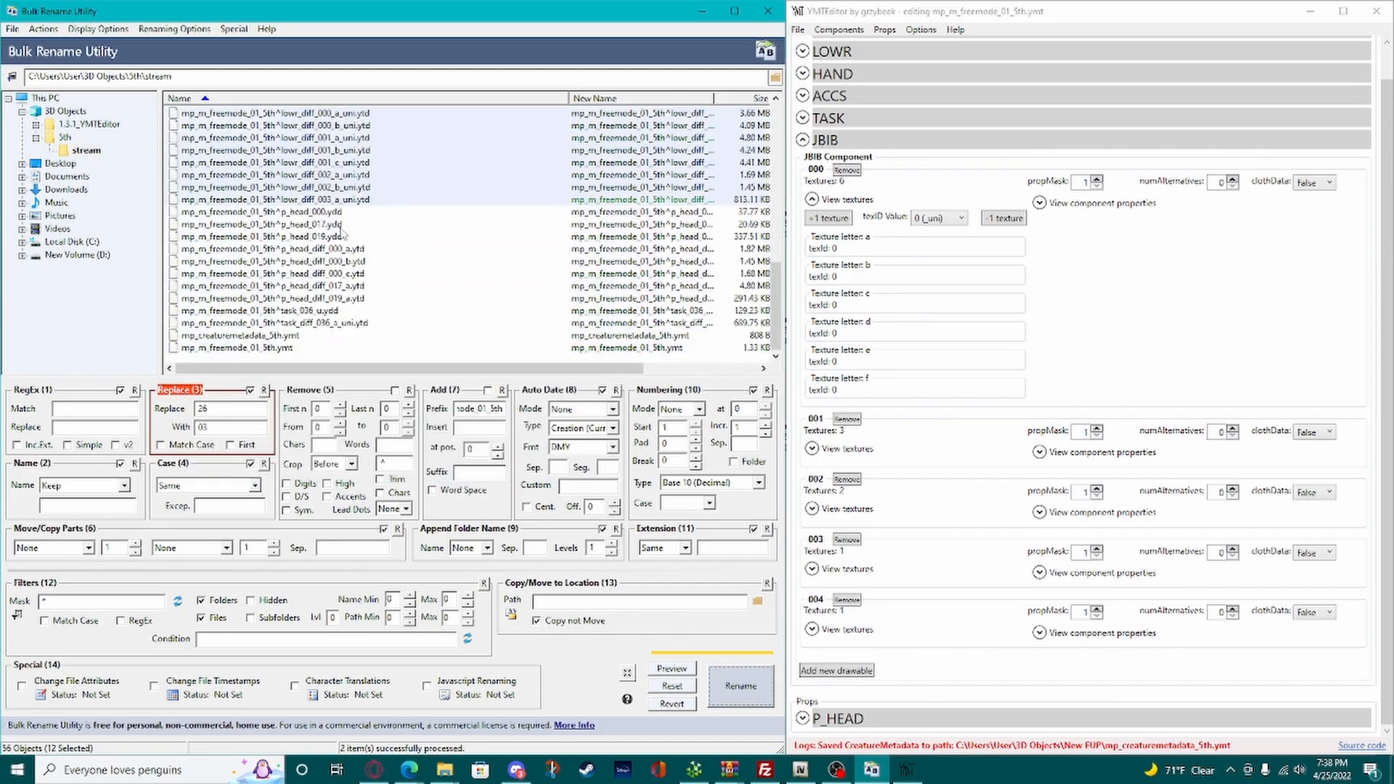
Step: Select the p_head files from p_head_017.ydd through p_head_diff_019_a.ytd and rename them, replacing 17 with 01
left_click(346, 224)
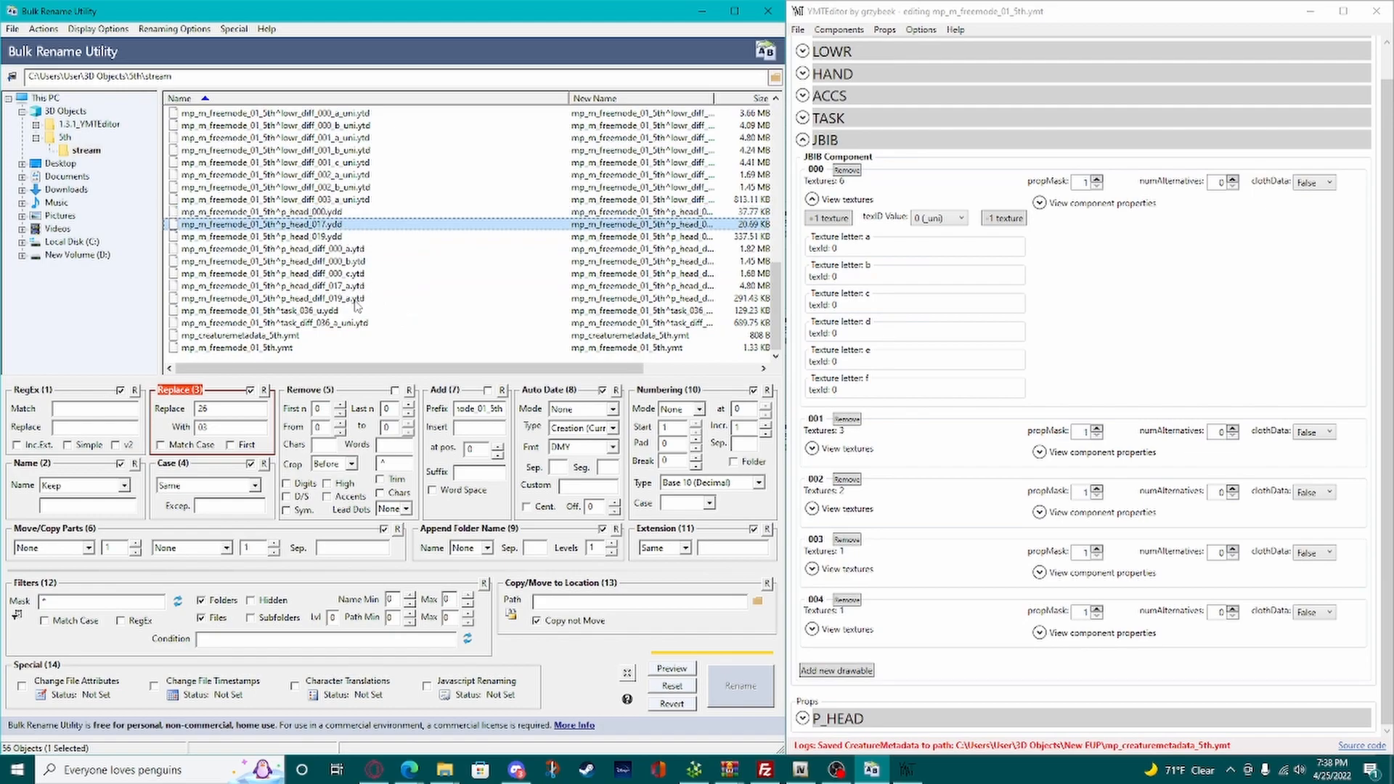
left_click(355, 298, "shift")
double_click(207, 408)
type("17")
double_click(203, 427)
type("01")
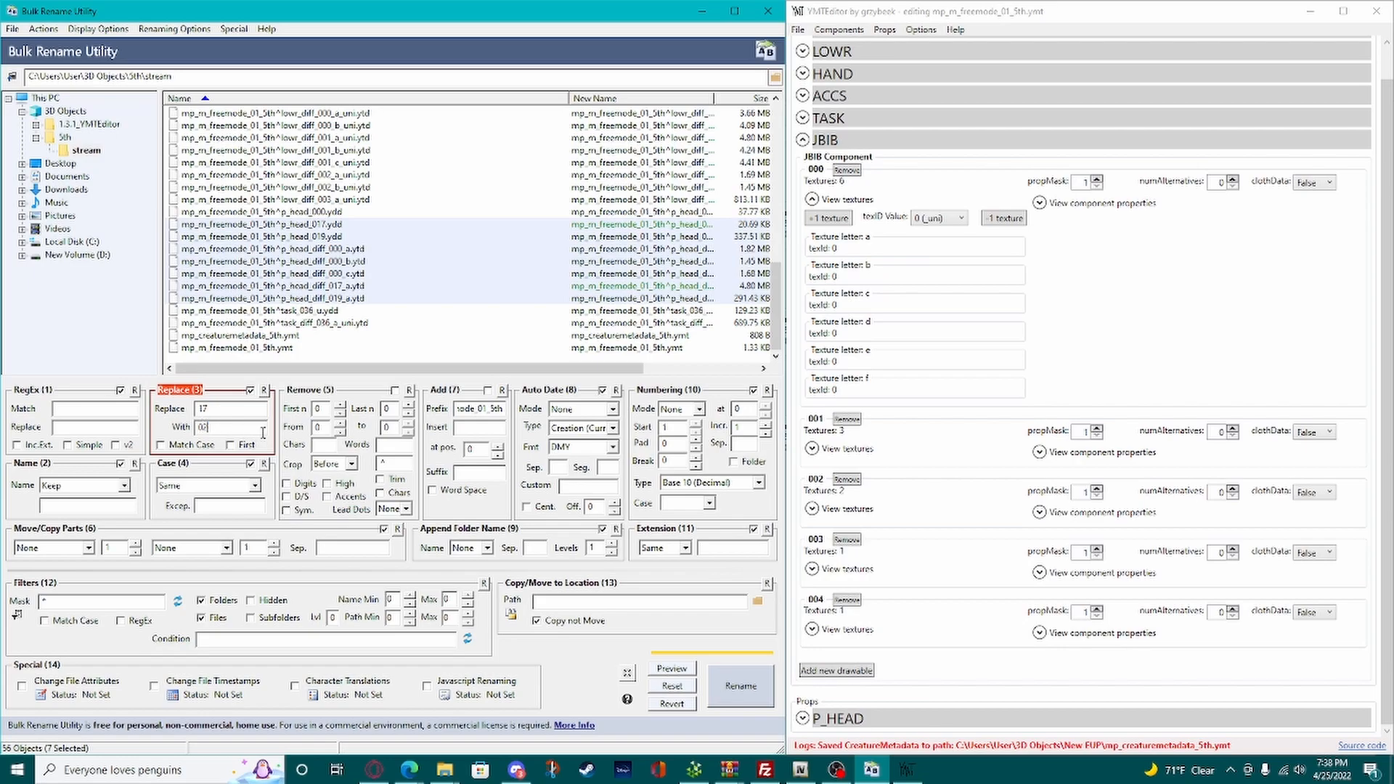
left_click(754, 676)
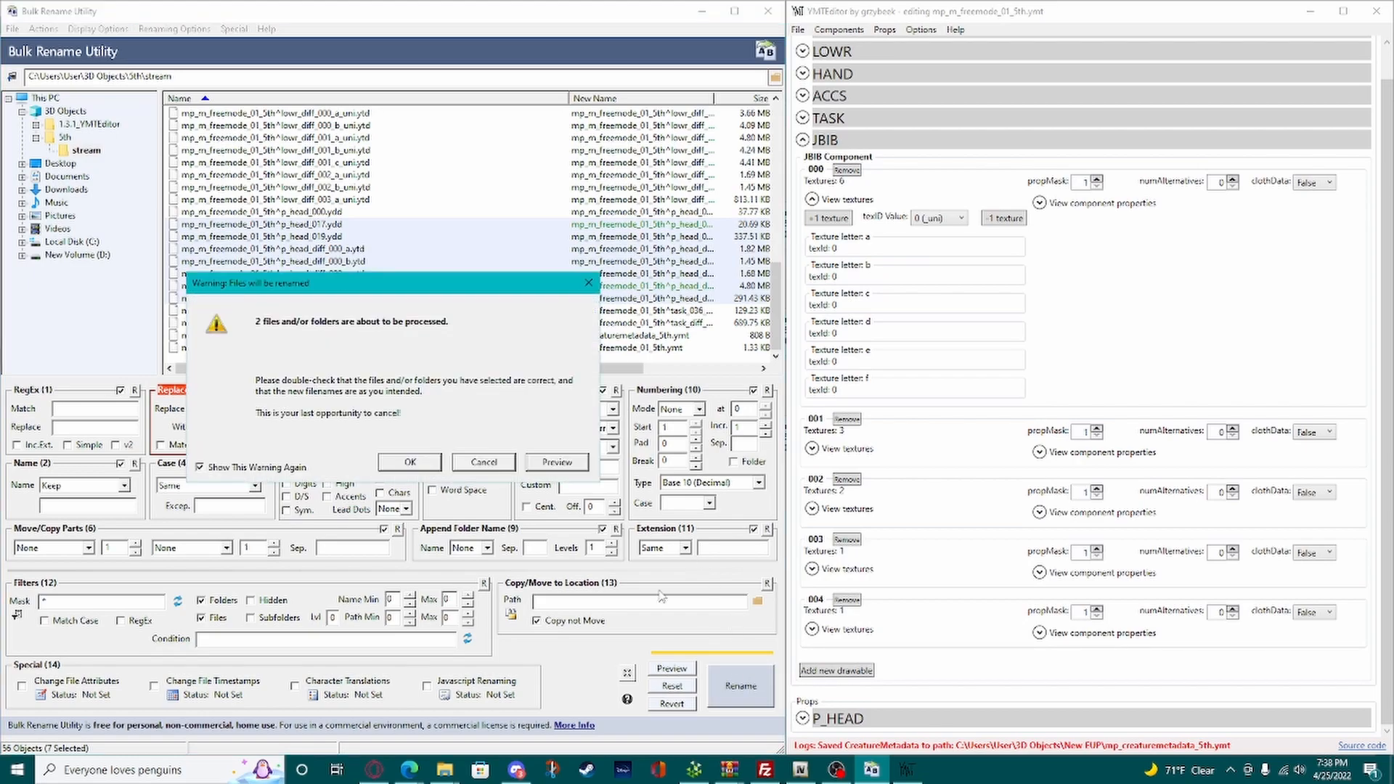
left_click(428, 462)
left_click(479, 462)
Step: Replace 19 with 02 in the selected p_head file names
left_click_drag(207, 408, 201, 394)
type("19")
double_click(203, 427)
type("02")
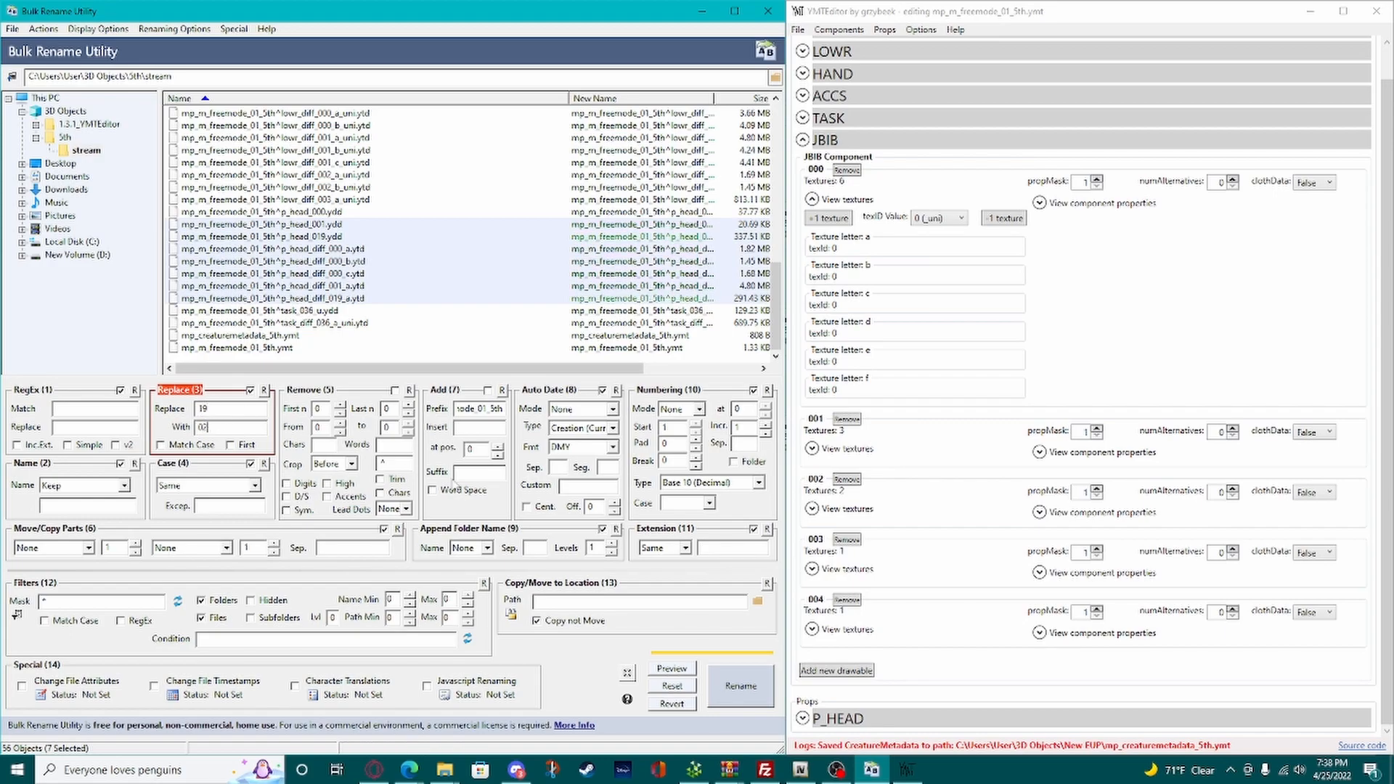
left_click(717, 673)
left_click(432, 463)
left_click(471, 467)
Step: Select the task model and texture files and rename them, replacing 36 with 00
left_click(338, 310)
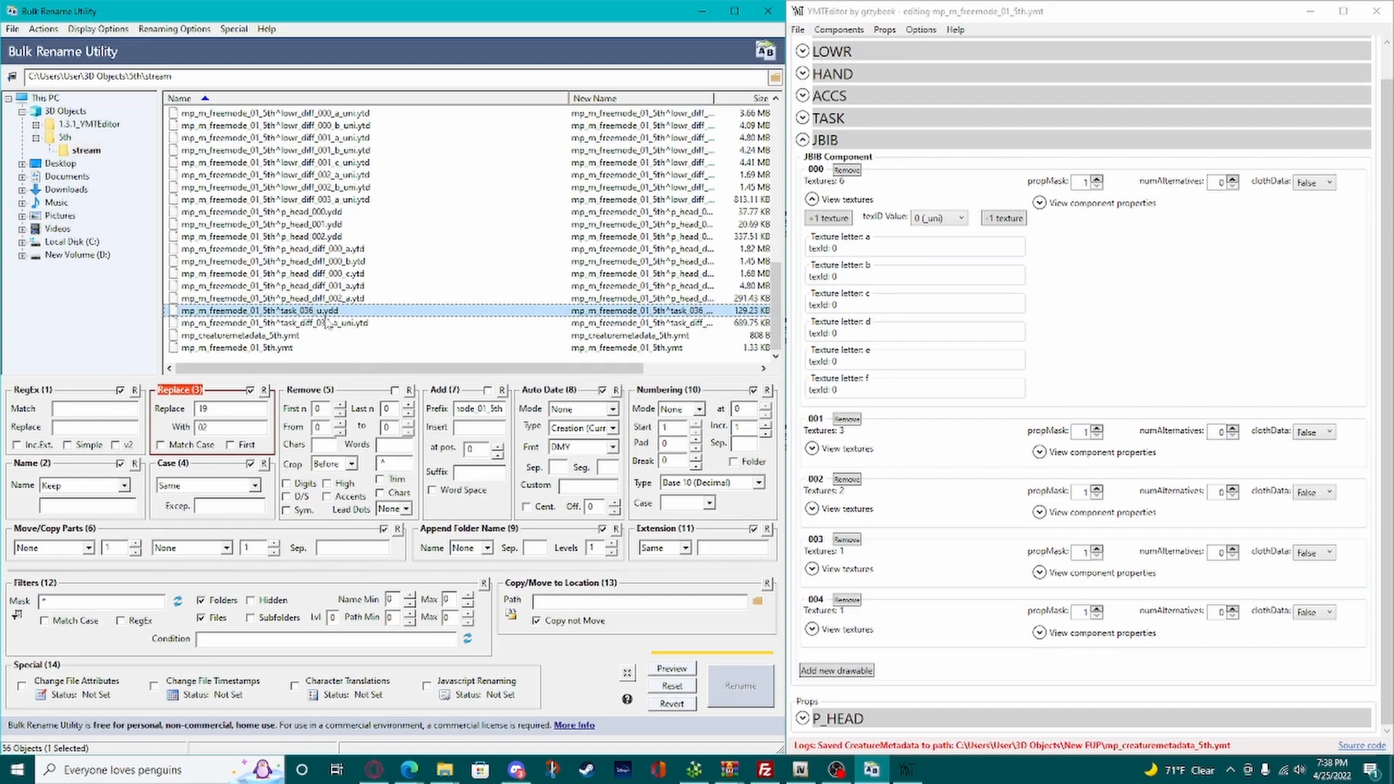
left_click(327, 324, "shift")
double_click(203, 409)
type("36")
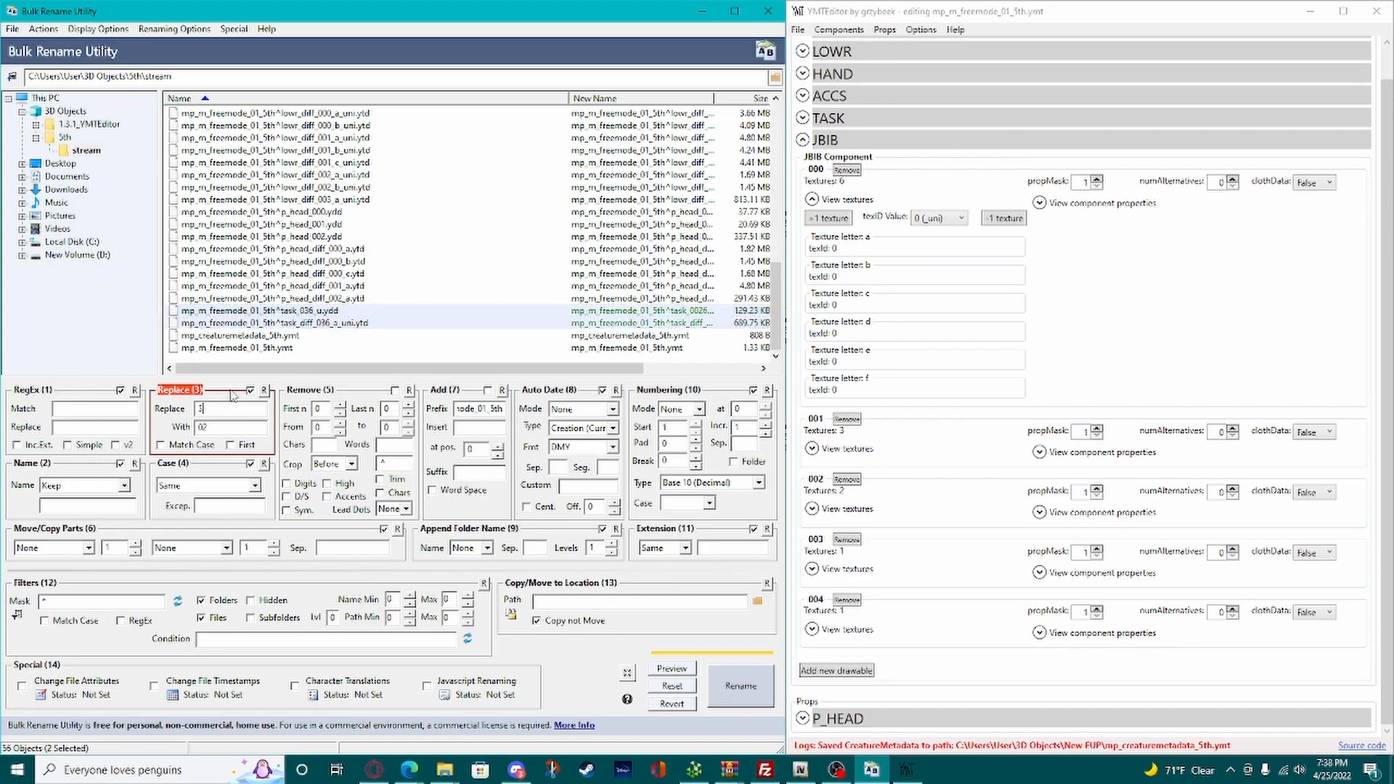
left_click_drag(237, 429, 73, 428)
type("00")
left_click(722, 687)
left_click(411, 461)
left_click(478, 465)
Step: Collapse the JBIB component in YMTEditor and review the renamed stream files in Bulk Rename Utility
scroll(416, 286, "up", 7)
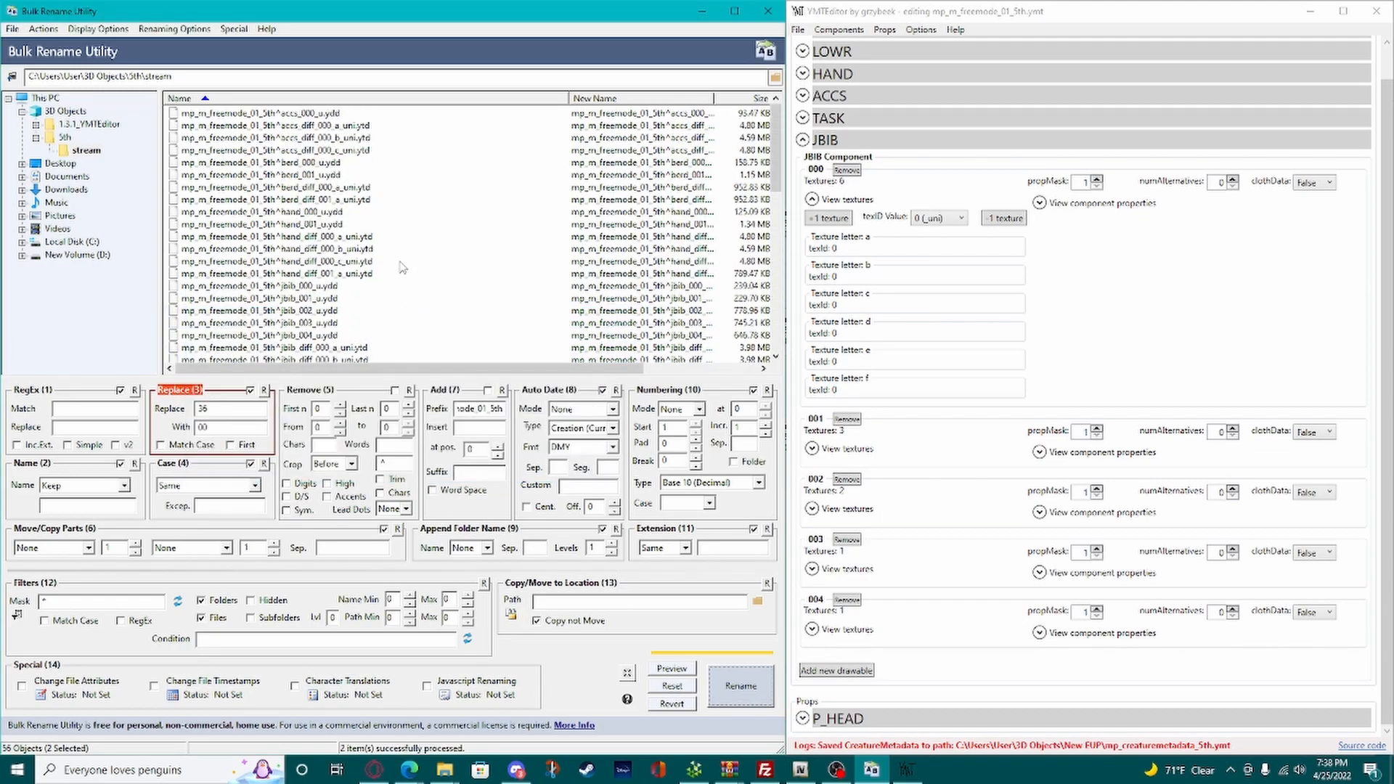
left_click(843, 142)
left_click(843, 143)
scroll(569, 275, "down", 12)
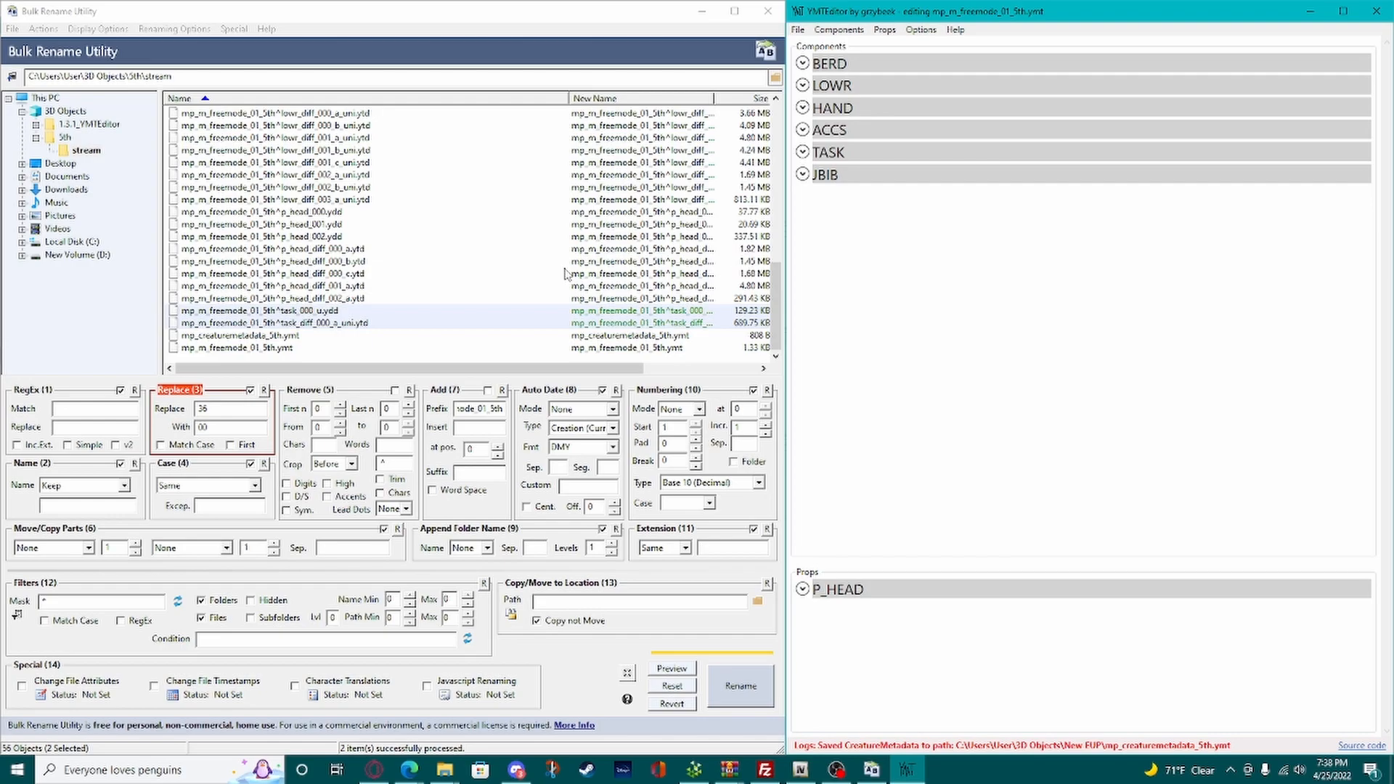
Step: Select all p_head model and texture files and rename them, replacing 01_5th with 01_p_5th
left_click(323, 213)
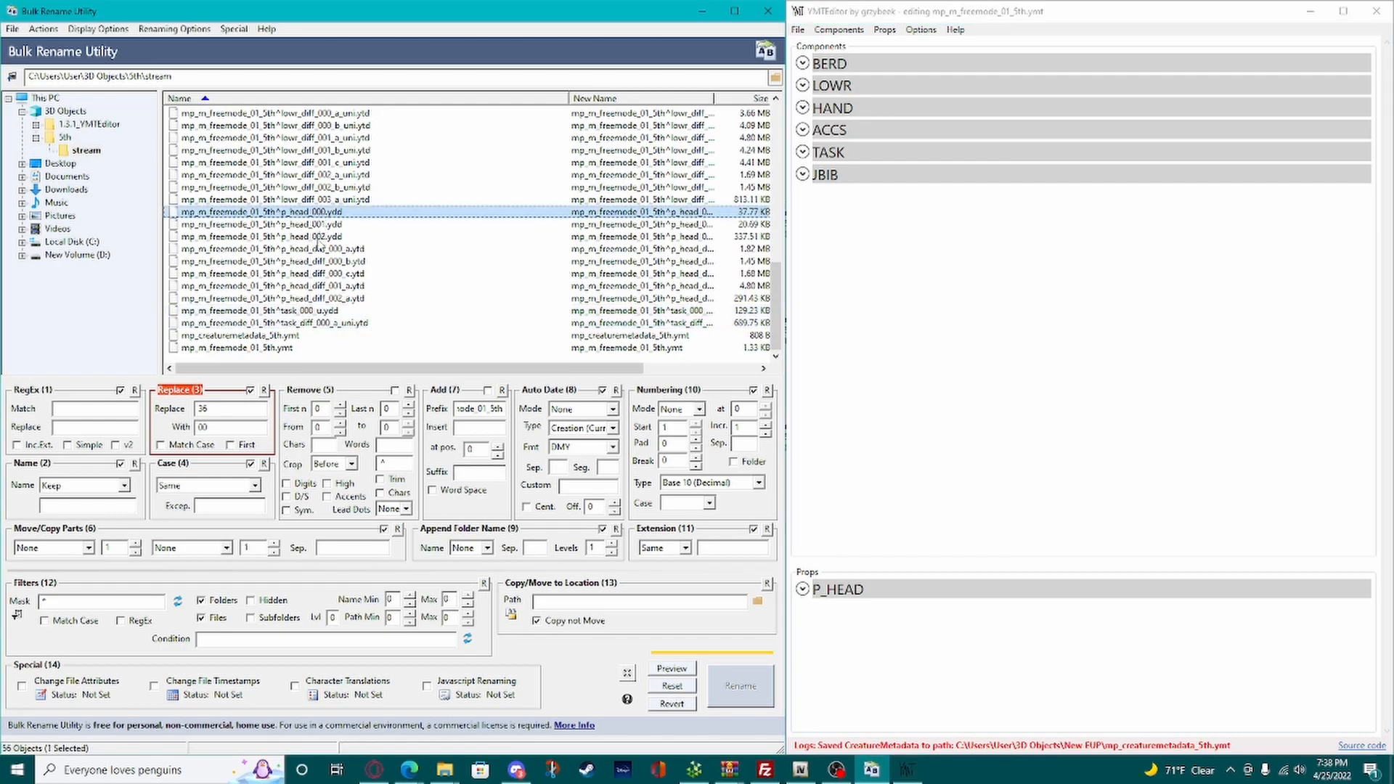
left_click(289, 297)
left_click(250, 390)
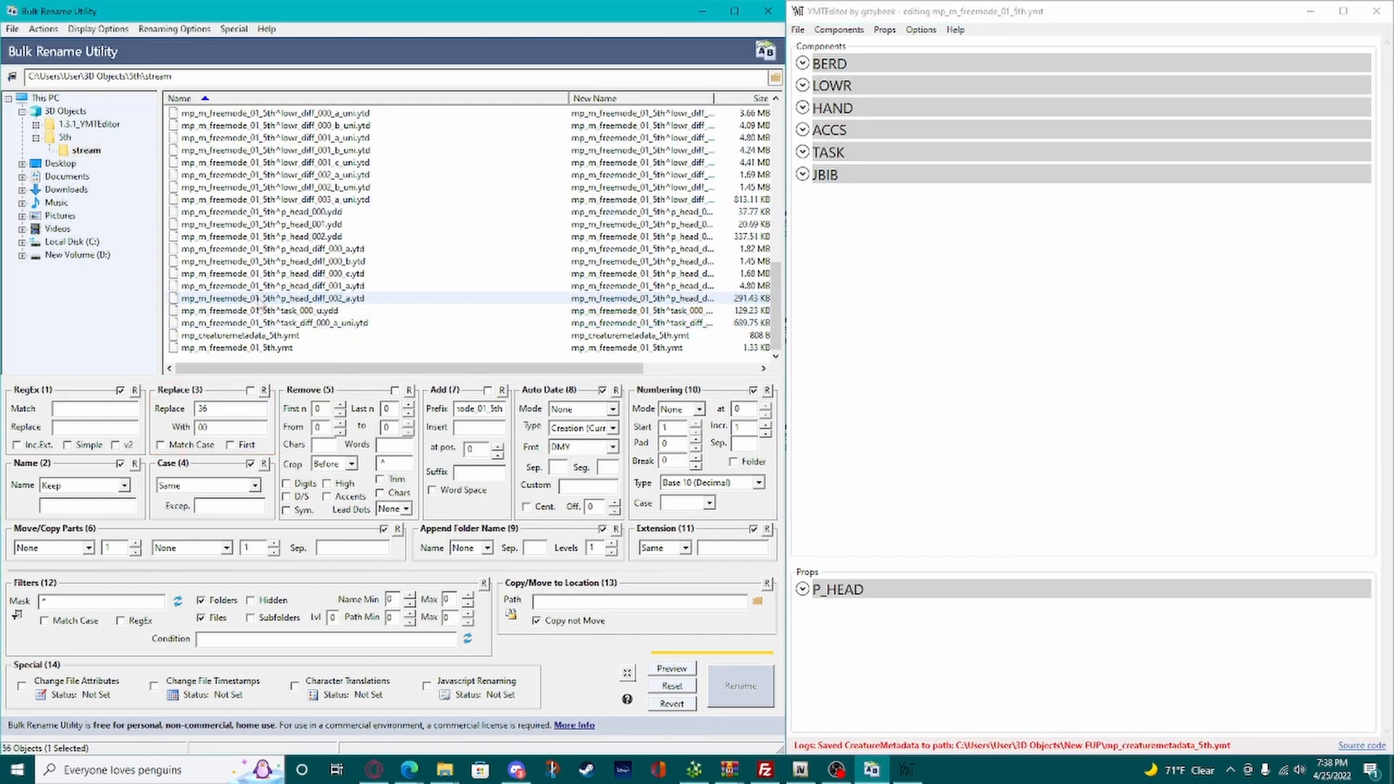
left_click(263, 214)
left_click(281, 300, "shift")
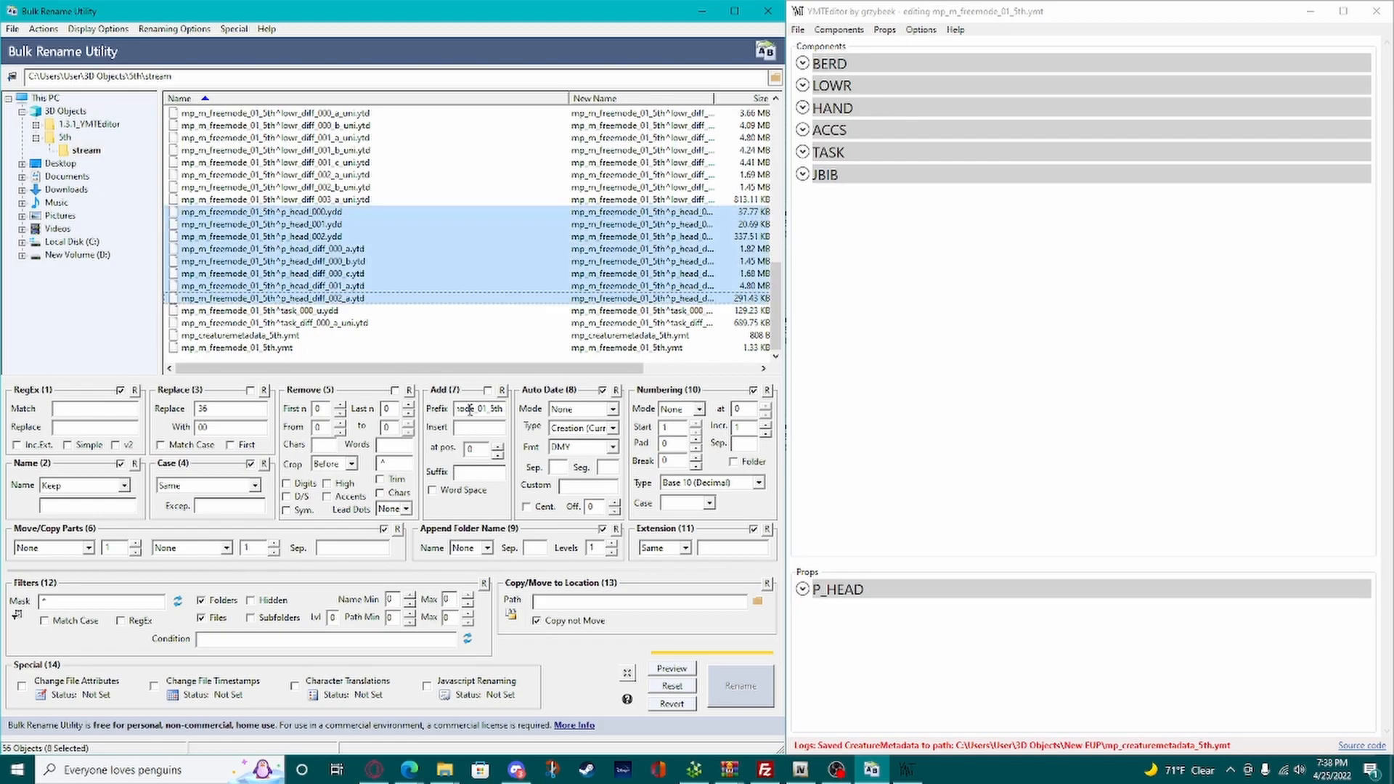
double_click(203, 408)
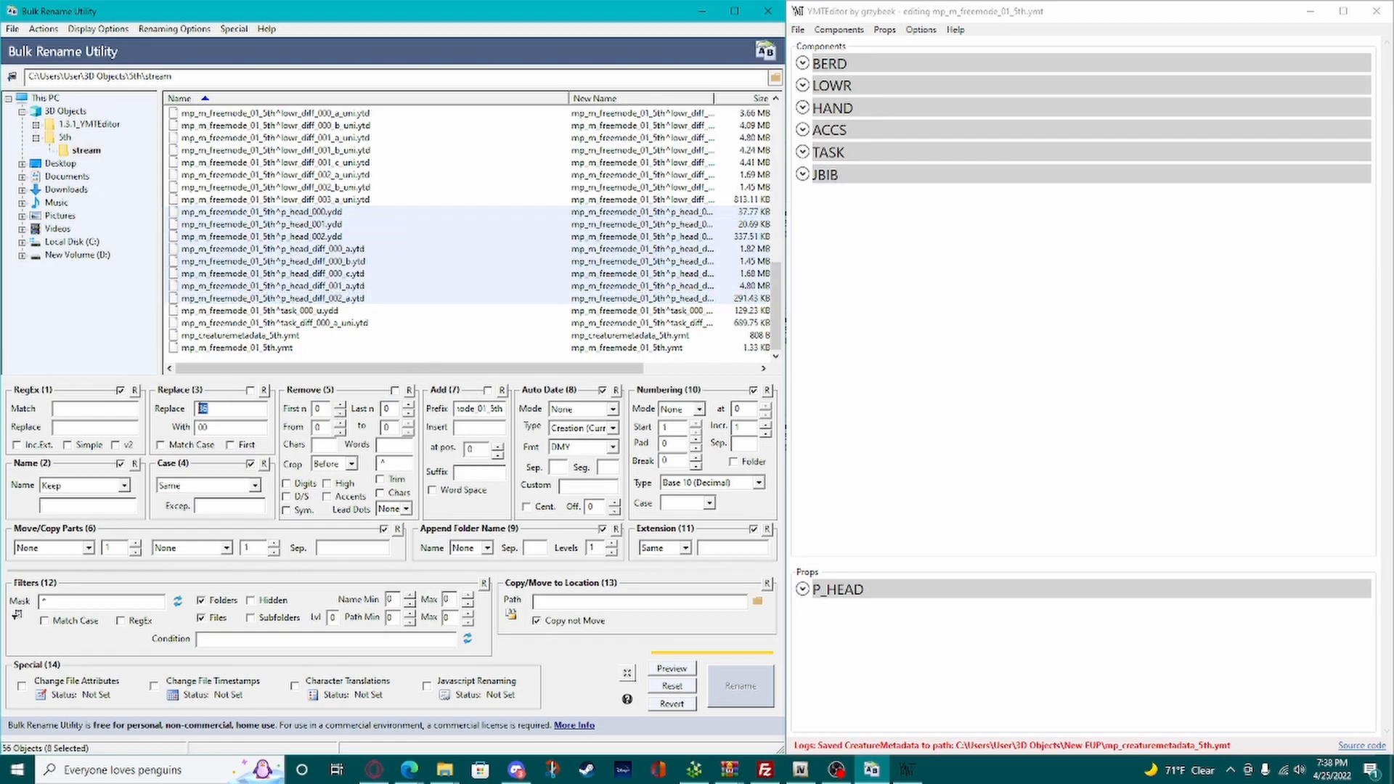
type("01_5th")
key("Tab")
type("05_p_5")
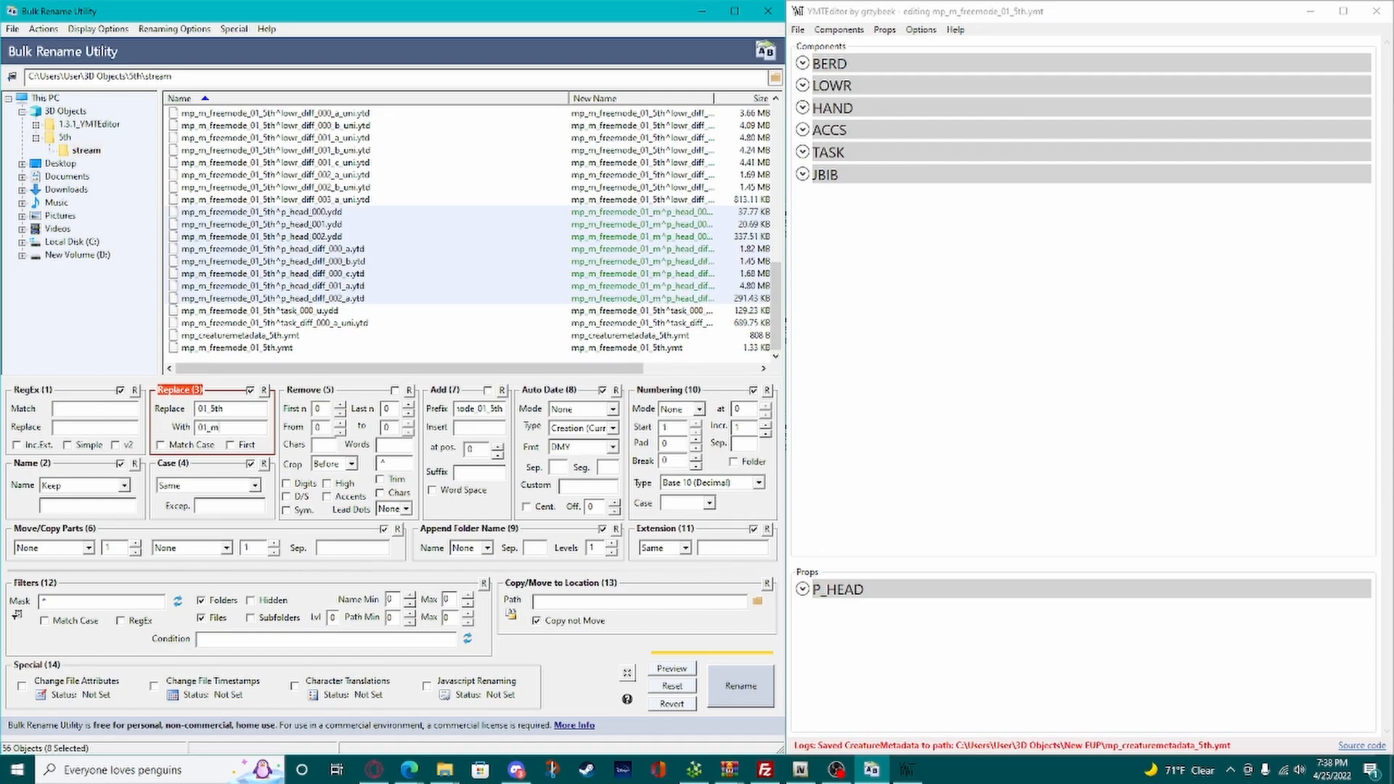
type("th")
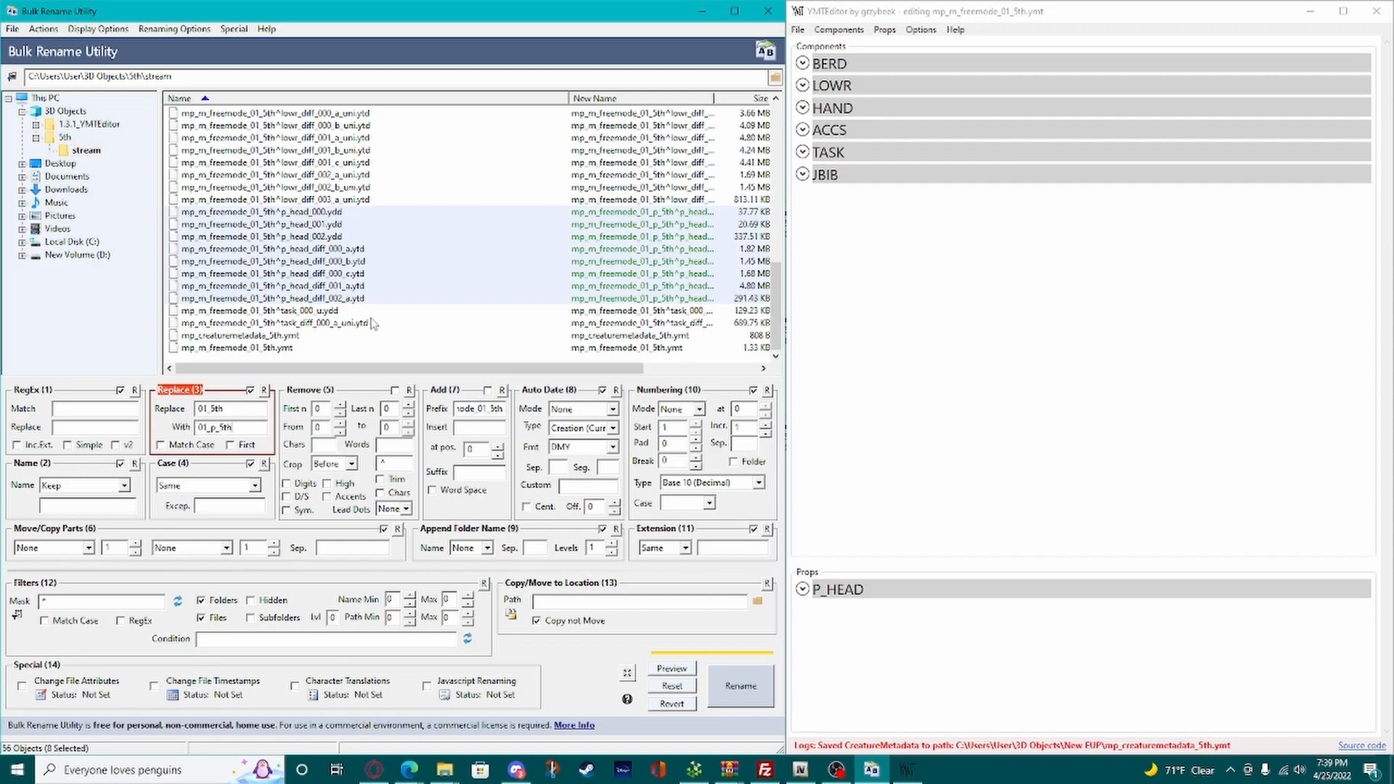
left_click(736, 671)
left_click(428, 463)
left_click(461, 462)
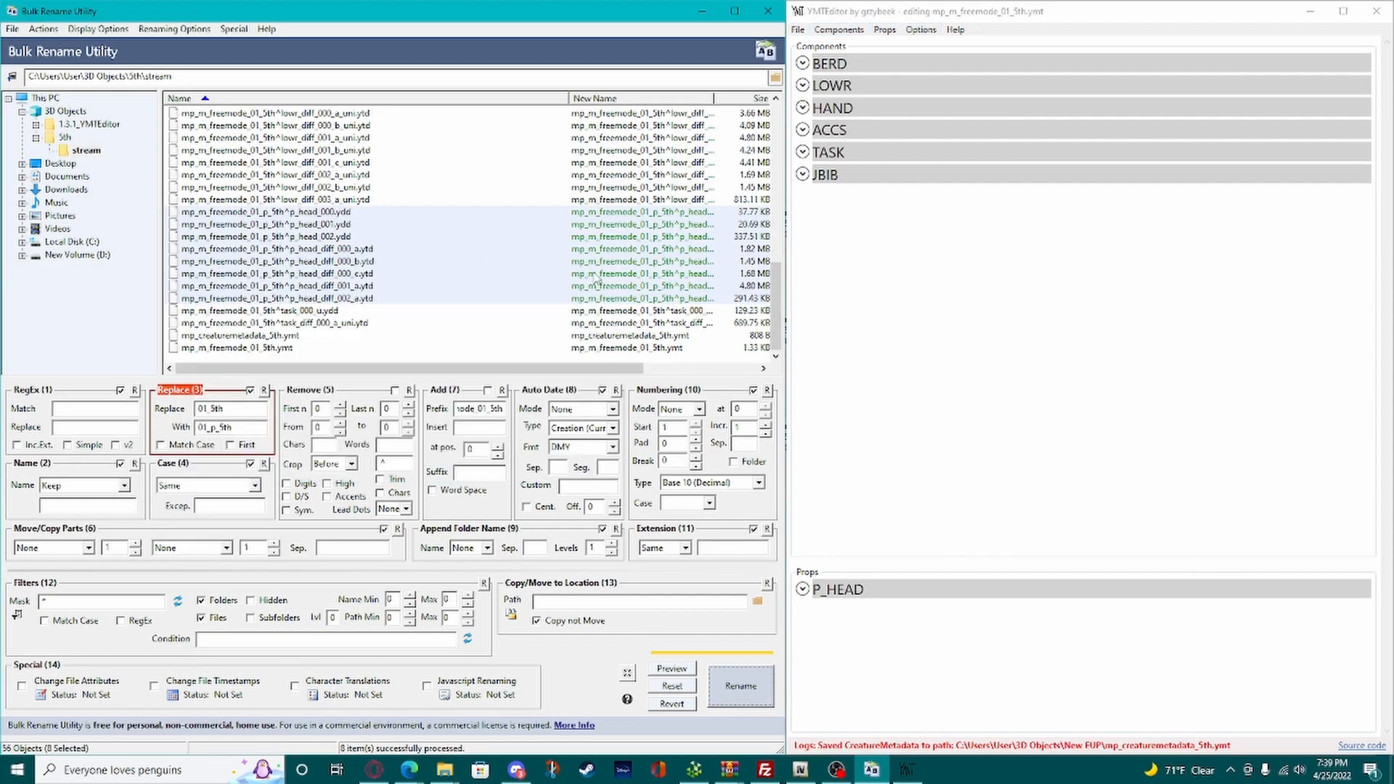
Step: Clear the multi-file selection and switch to FileZilla with the server's [PAID_EUP] folder
left_click(596, 273)
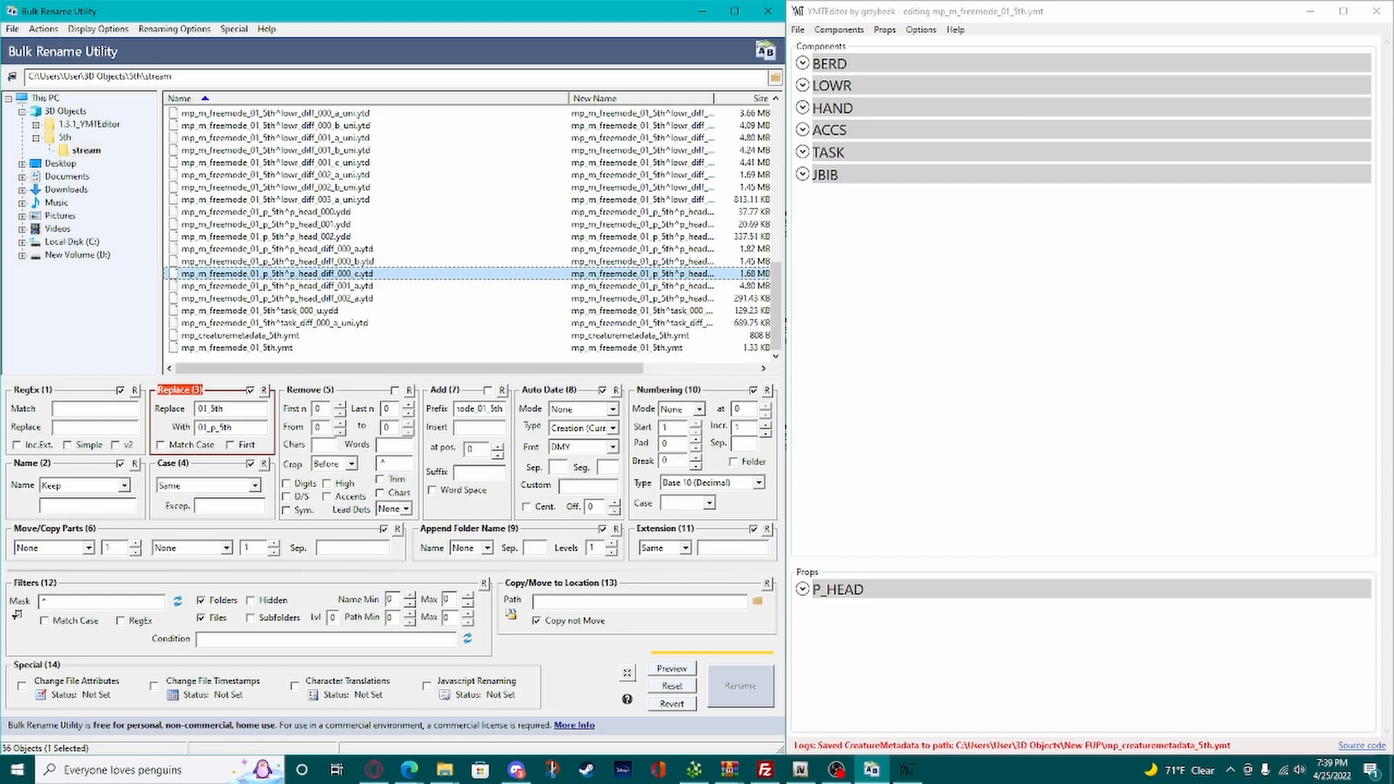
key("alt+Tab")
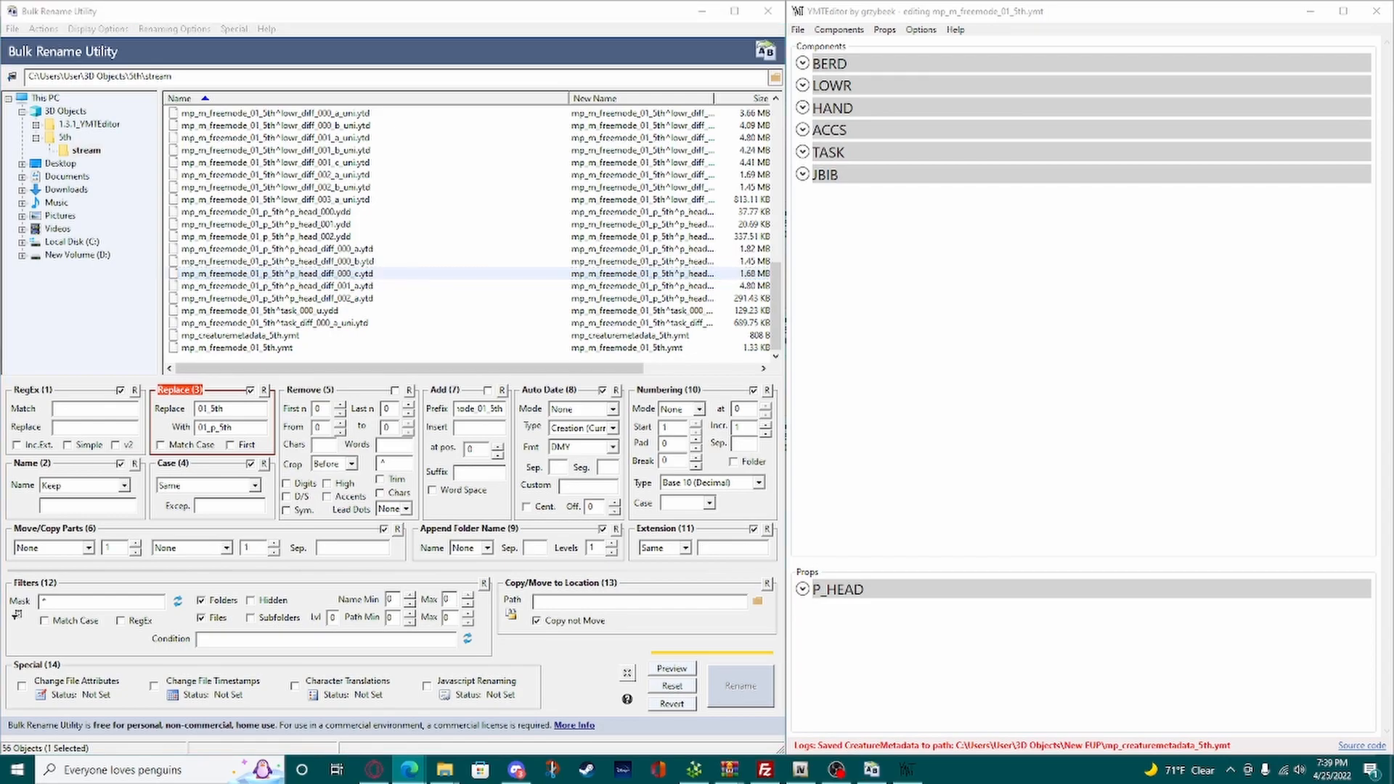
left_click(765, 769)
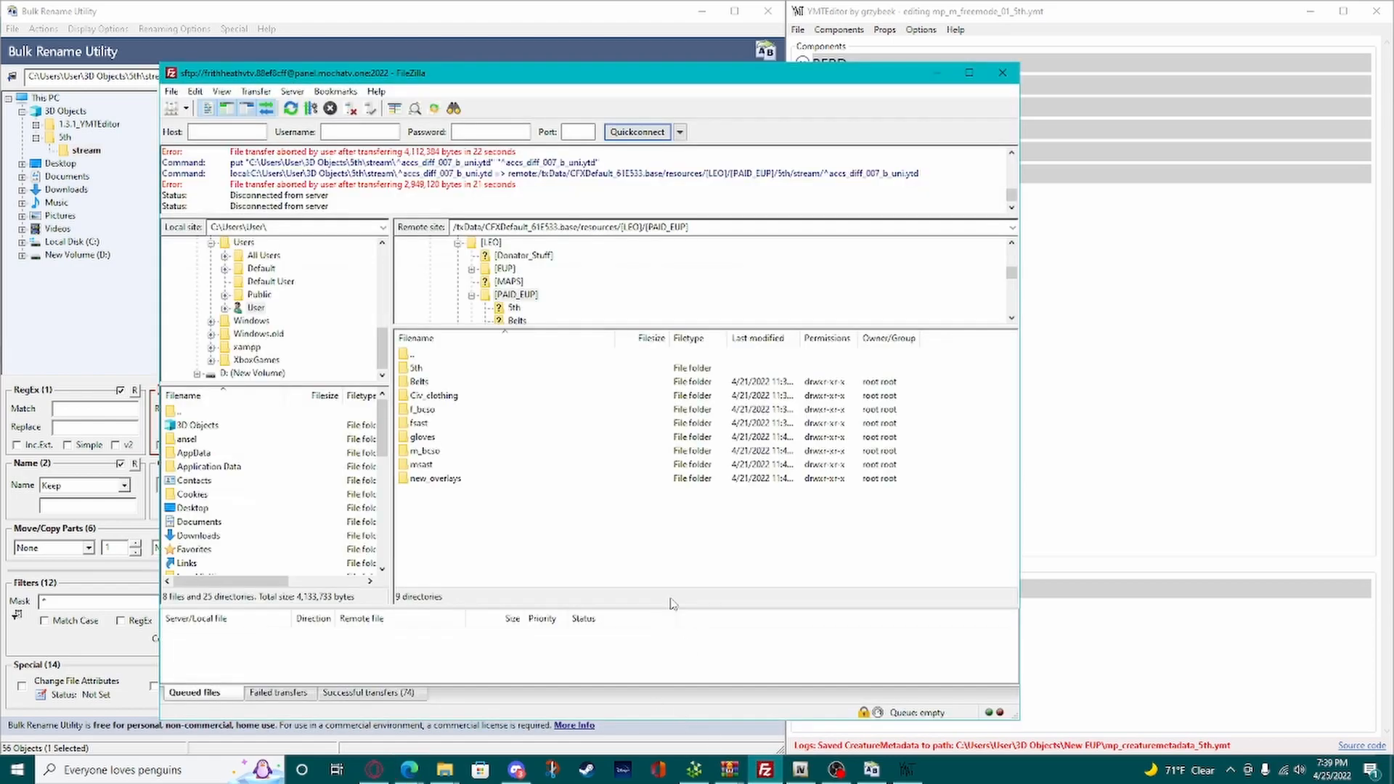
Step: Upload the local 5th folder from 3D Objects into the server's [PAID_EUP] folder in FileZilla, overwriting the existing files
left_click(445, 769)
left_click(399, 710)
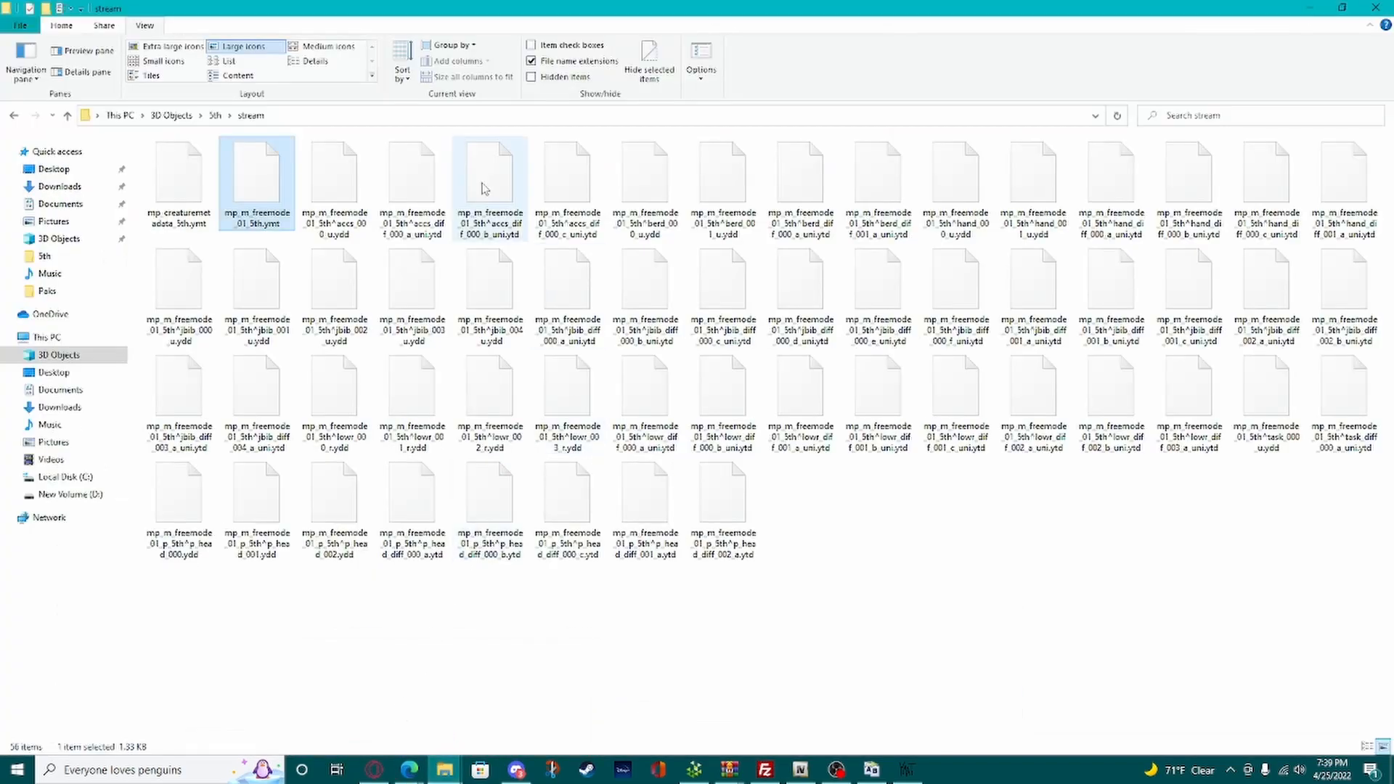
left_click(173, 115)
left_click_drag(376, 5, 1007, 153)
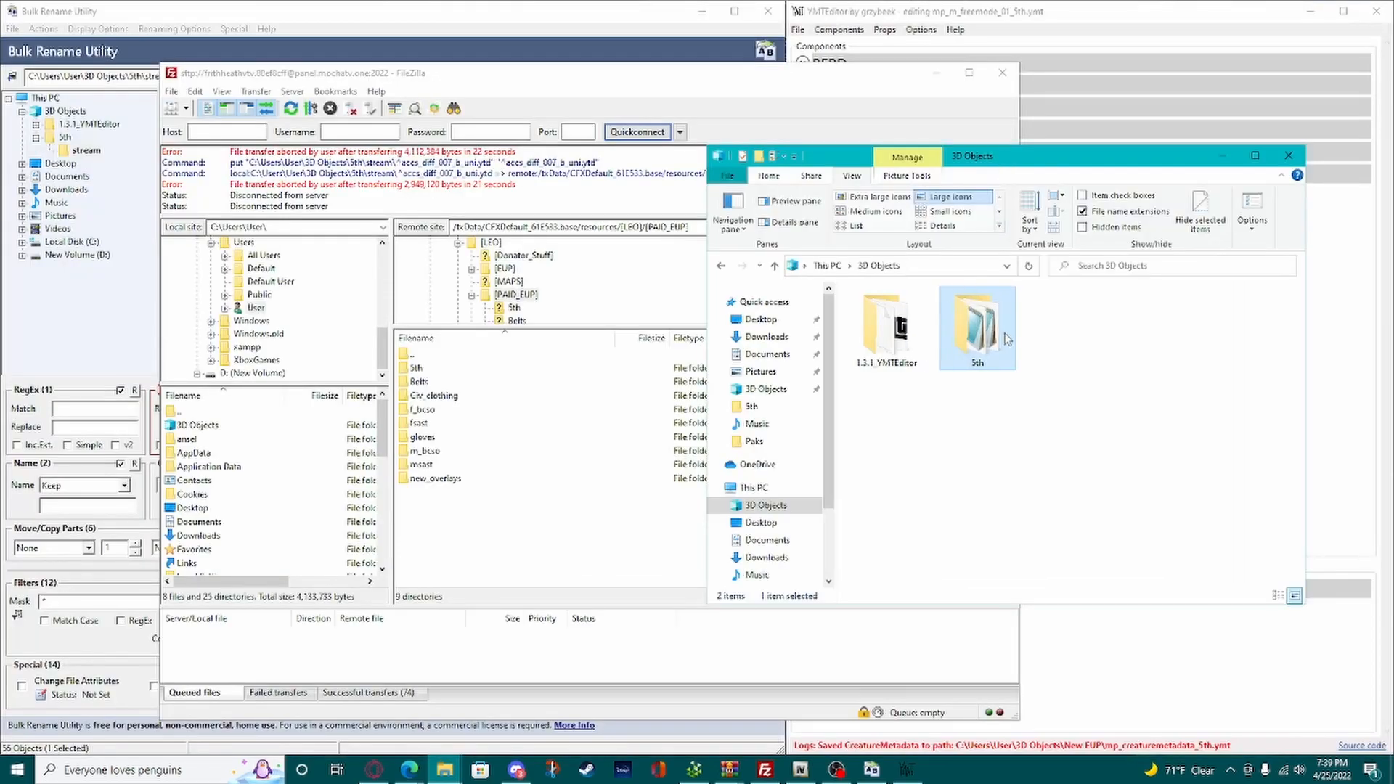
left_click_drag(989, 340, 534, 530)
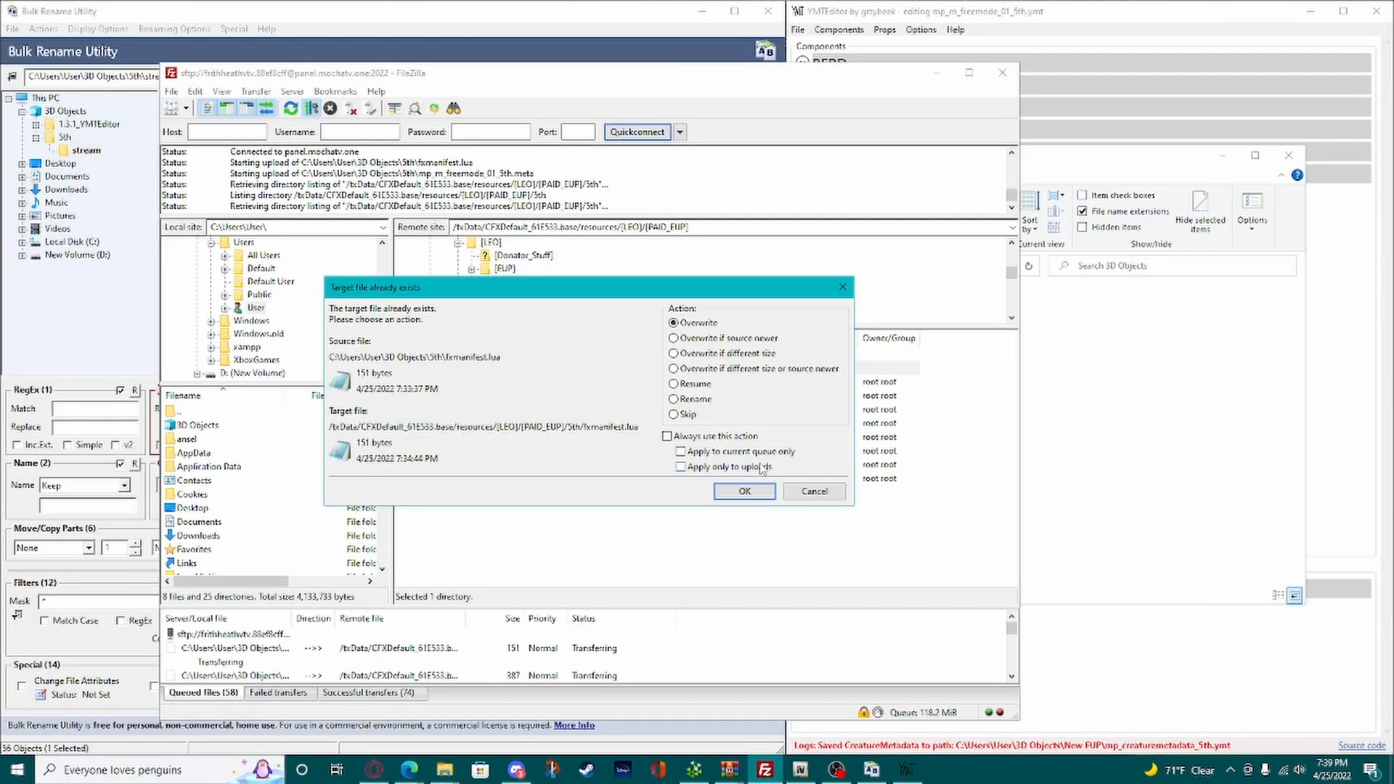
left_click(737, 492)
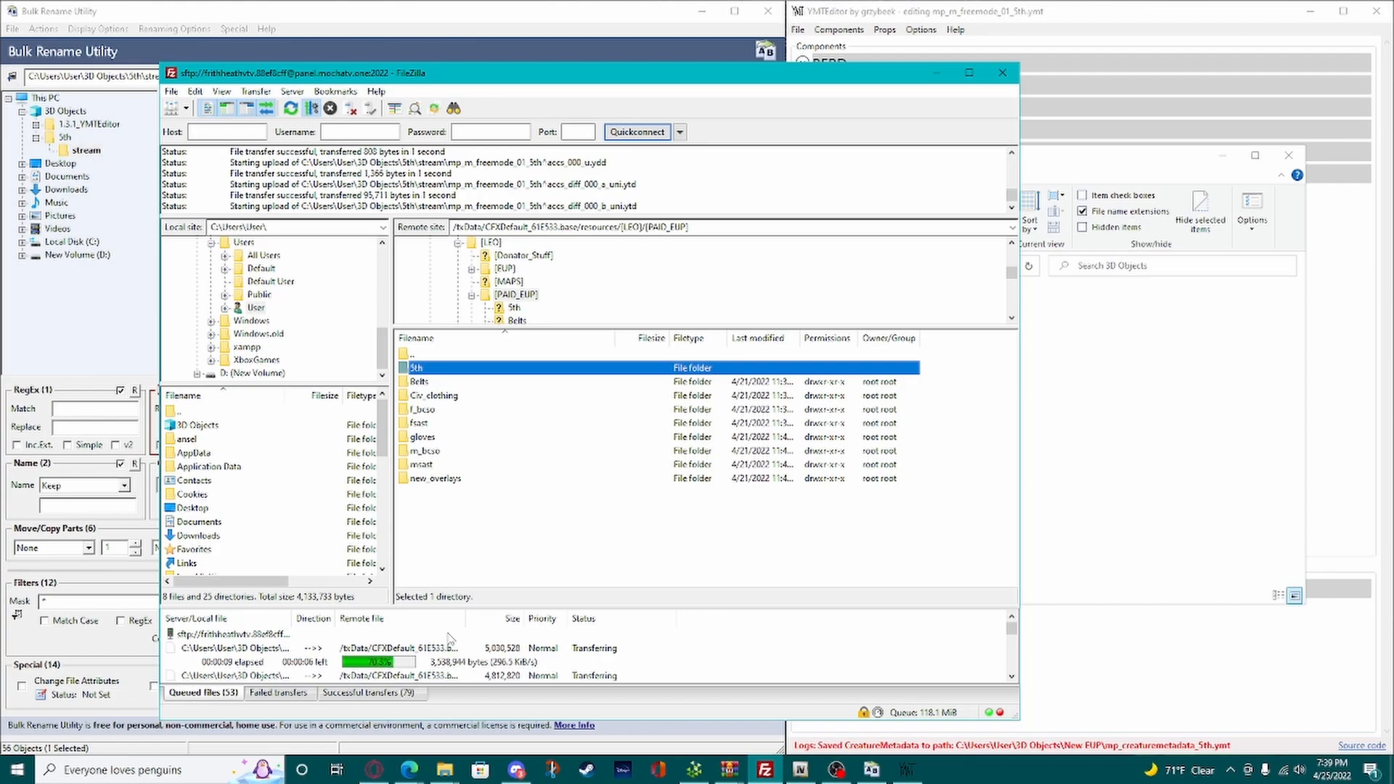
Step: Switch to OpenIV, open the task_000_u.ydd model, apply the task_diff_000_a_uni.ytd texture and inspect it from several sides
left_click(842, 767)
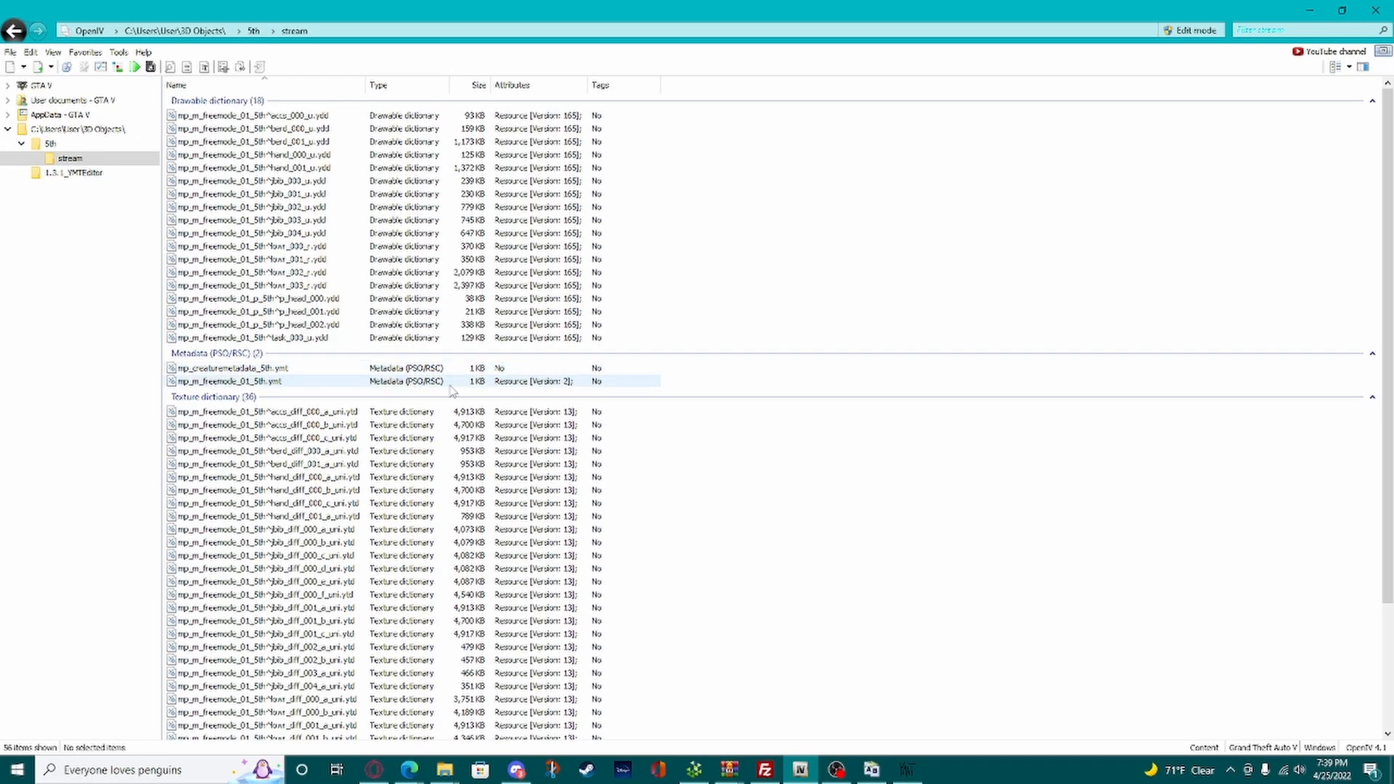
left_click(363, 338)
double_click(363, 338)
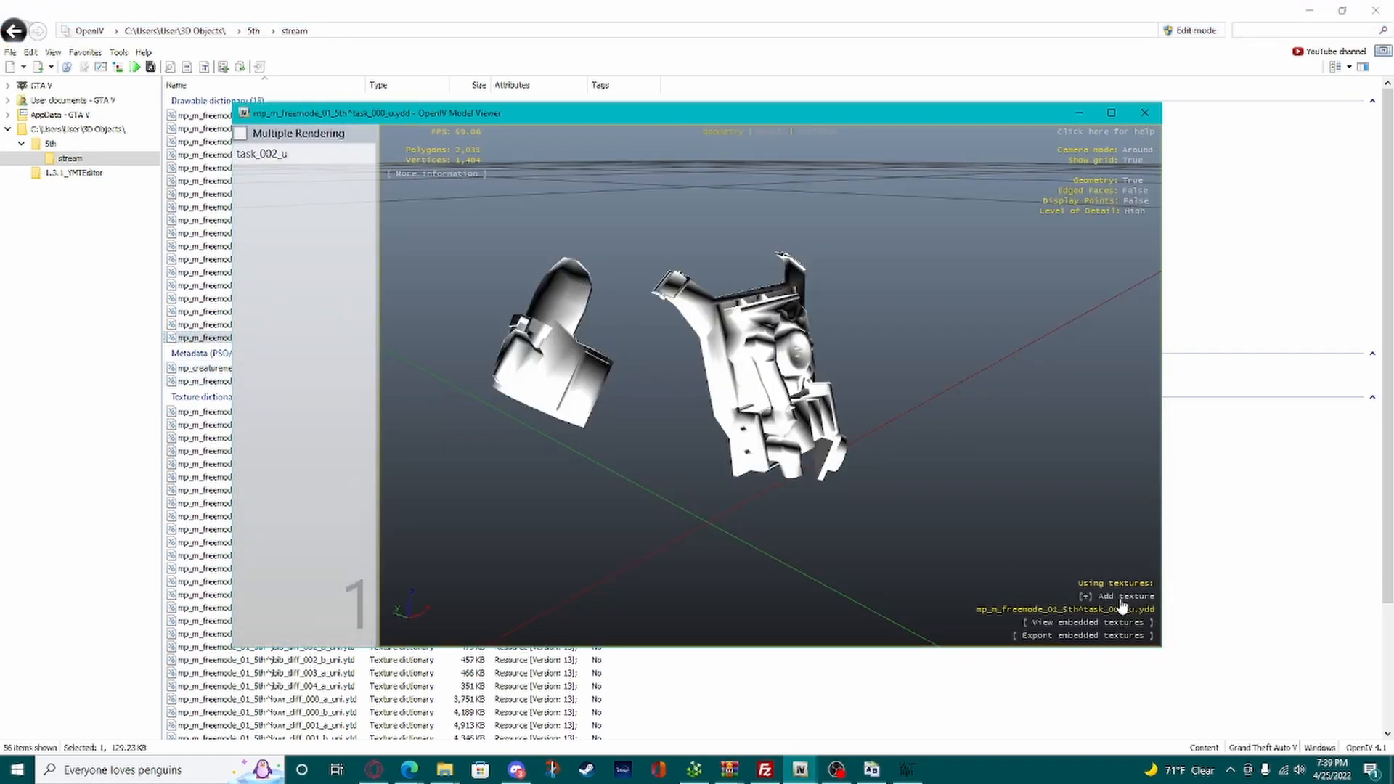
left_click(1089, 597)
mouse_move(1105, 624)
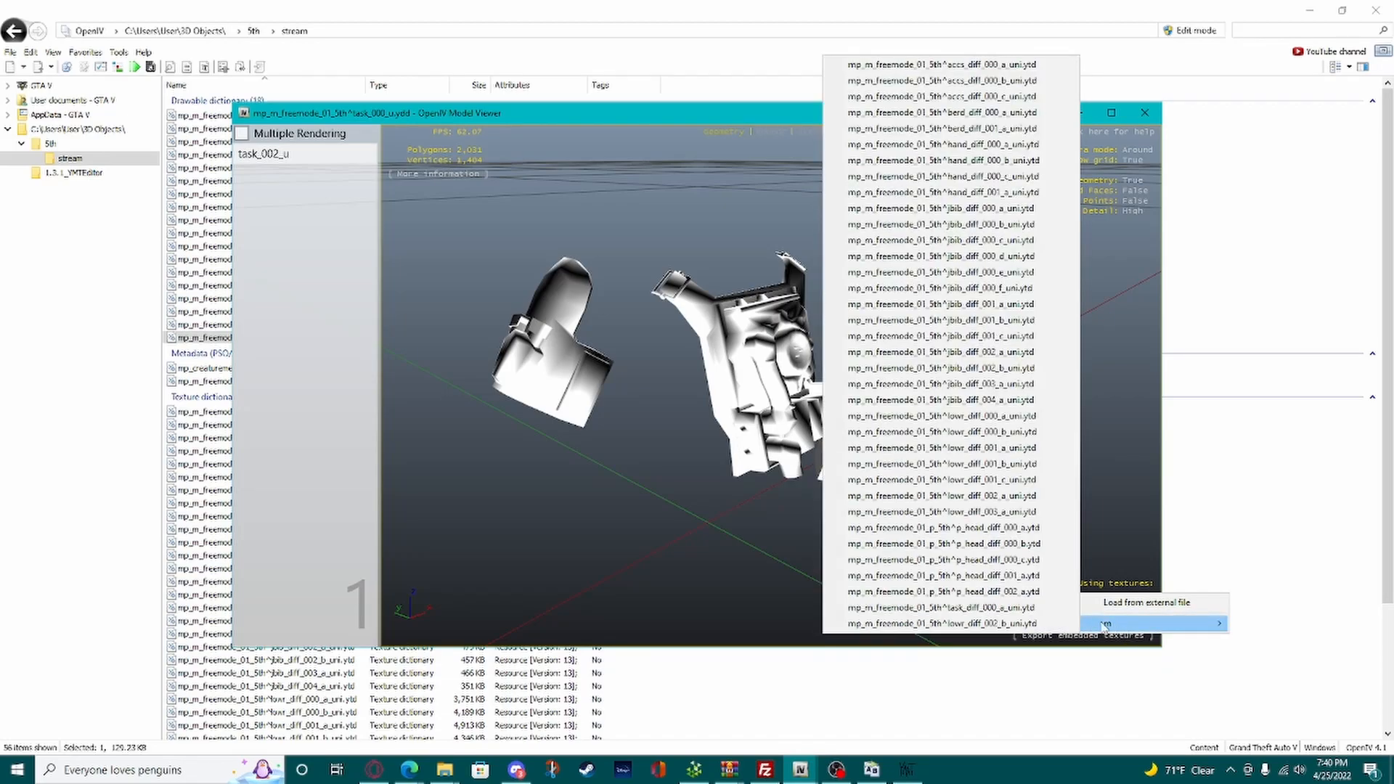
left_click(1016, 607)
left_click_drag(745, 429, 944, 366)
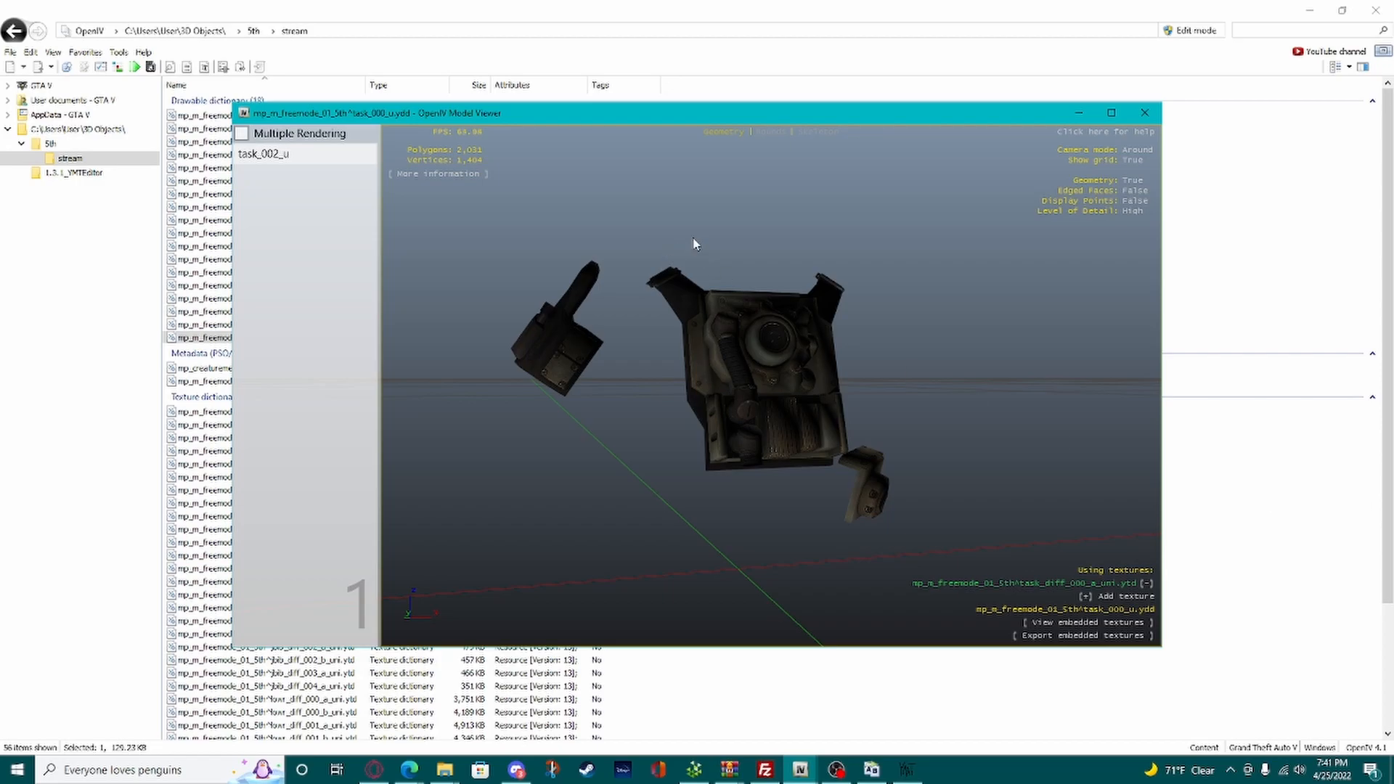
left_click_drag(766, 285, 612, 376)
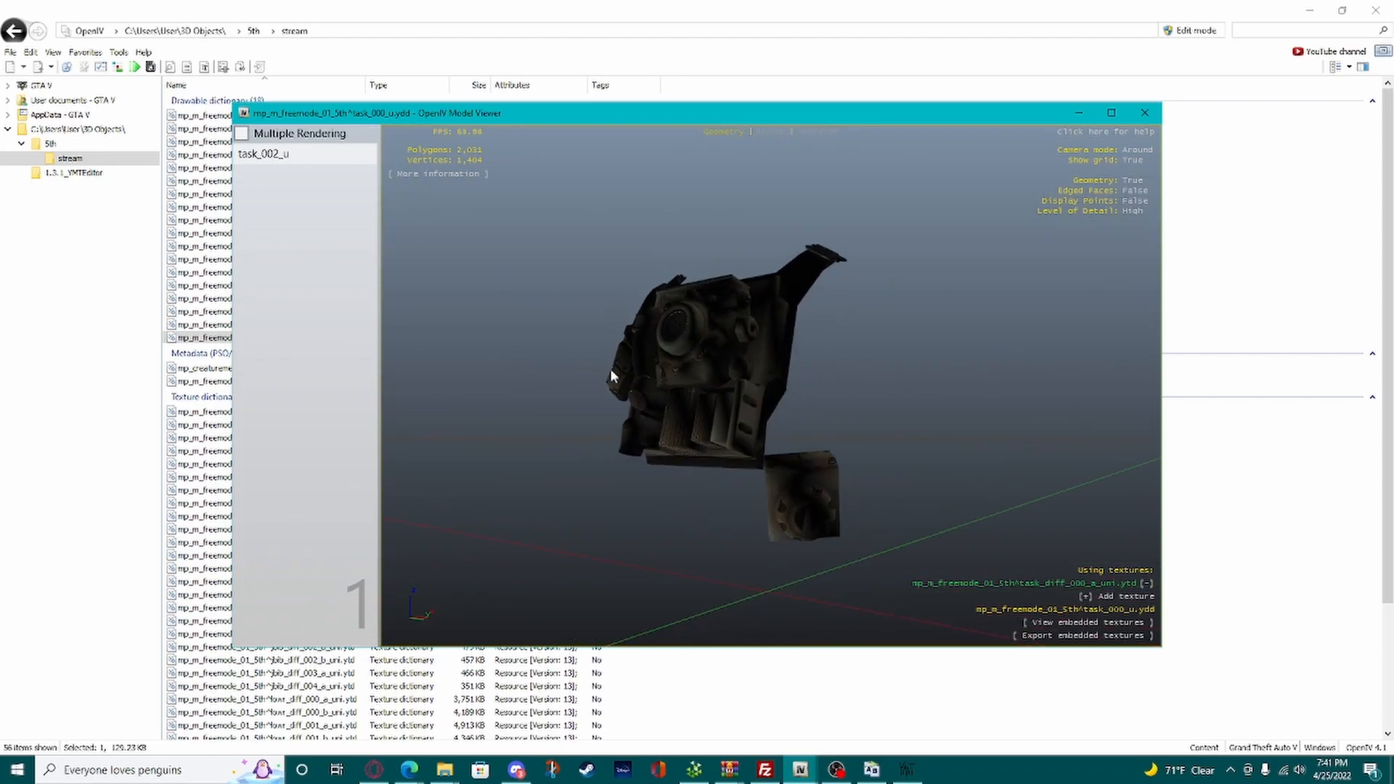
Step: Restart the Mystic RP server from the txAdmin dashboard and open its live console
left_click(766, 770)
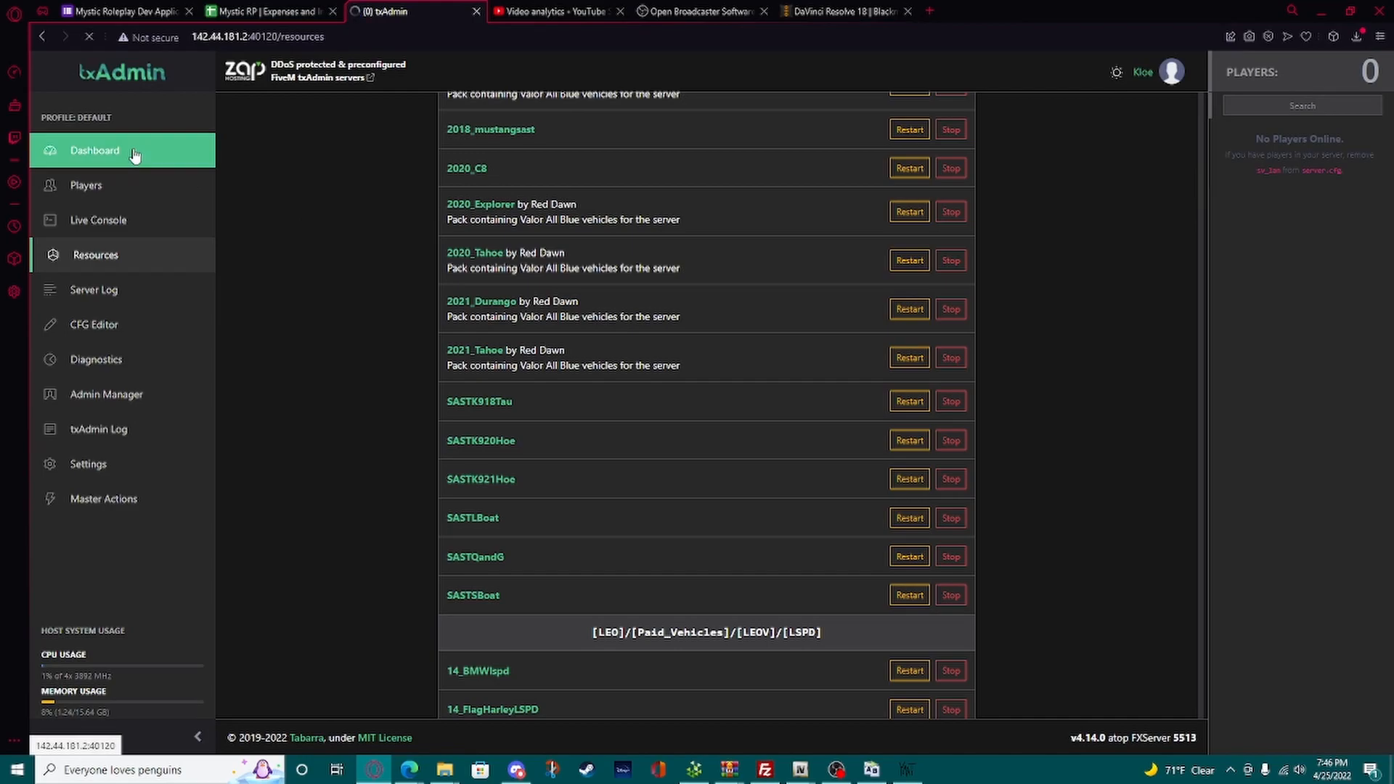
scroll(646, 241, "up", 4)
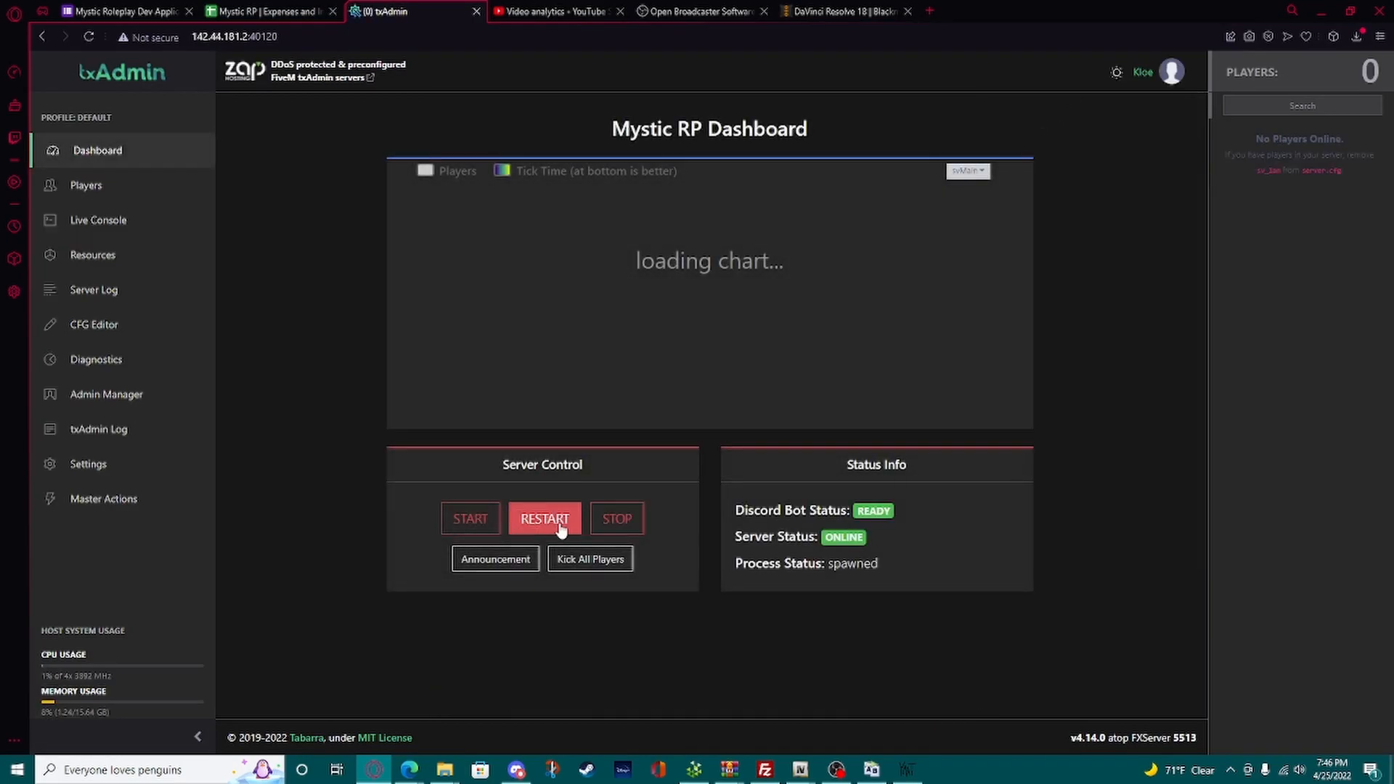
left_click(544, 519)
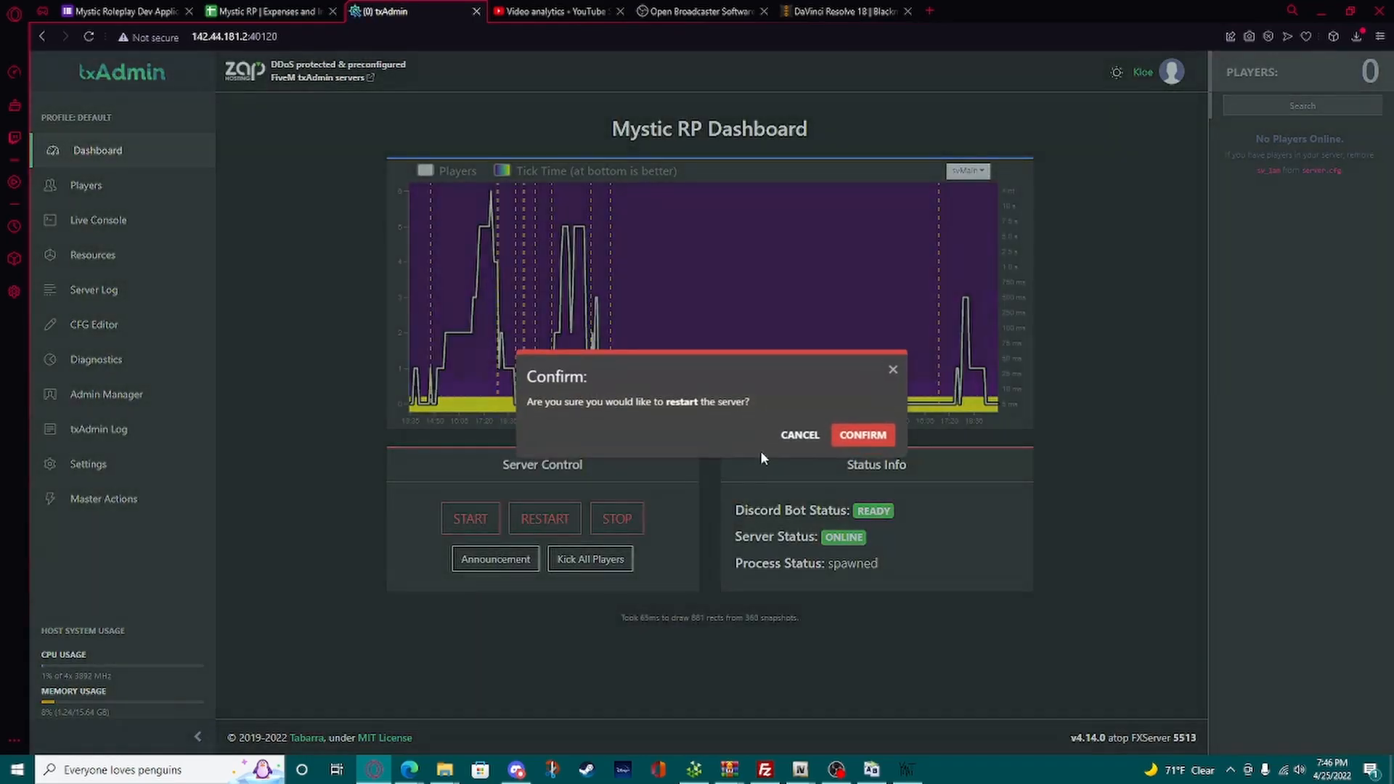
left_click(861, 439)
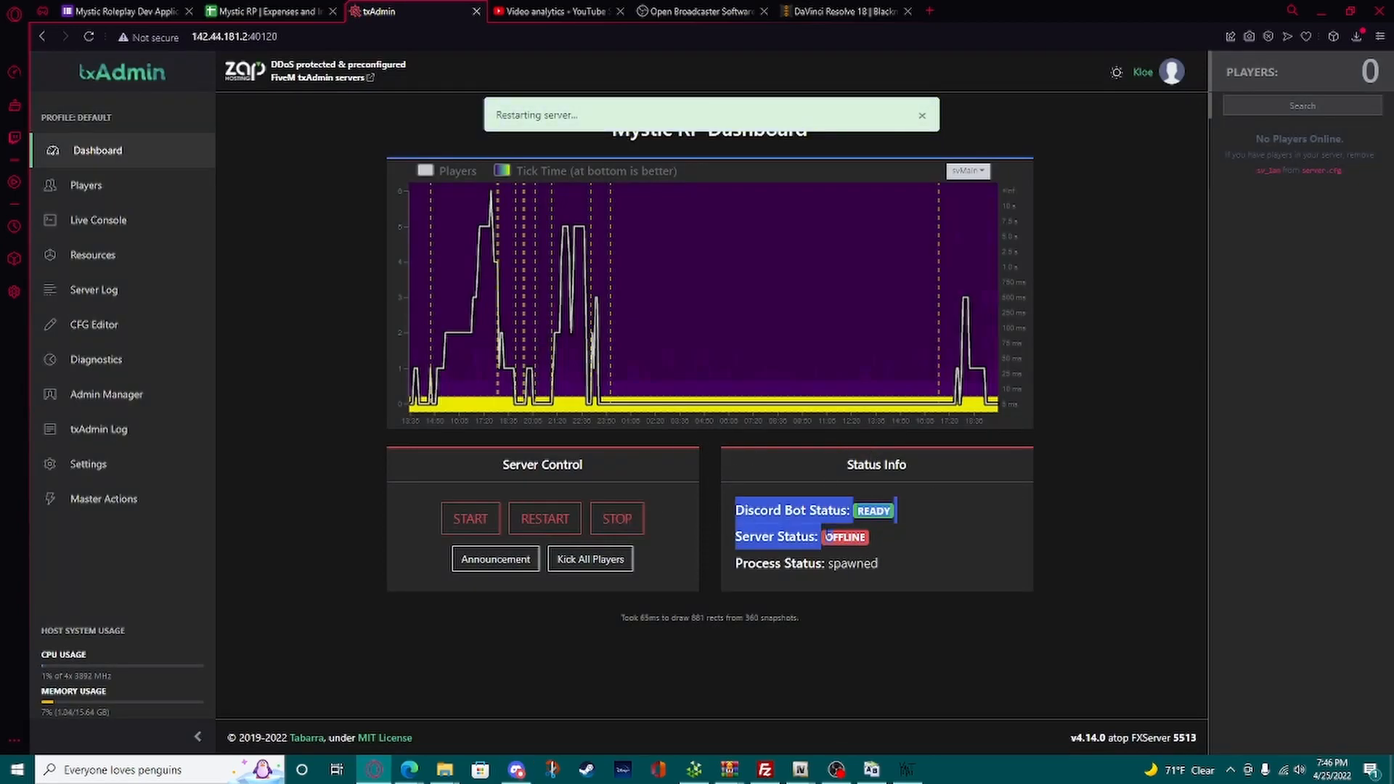
left_click(98, 220)
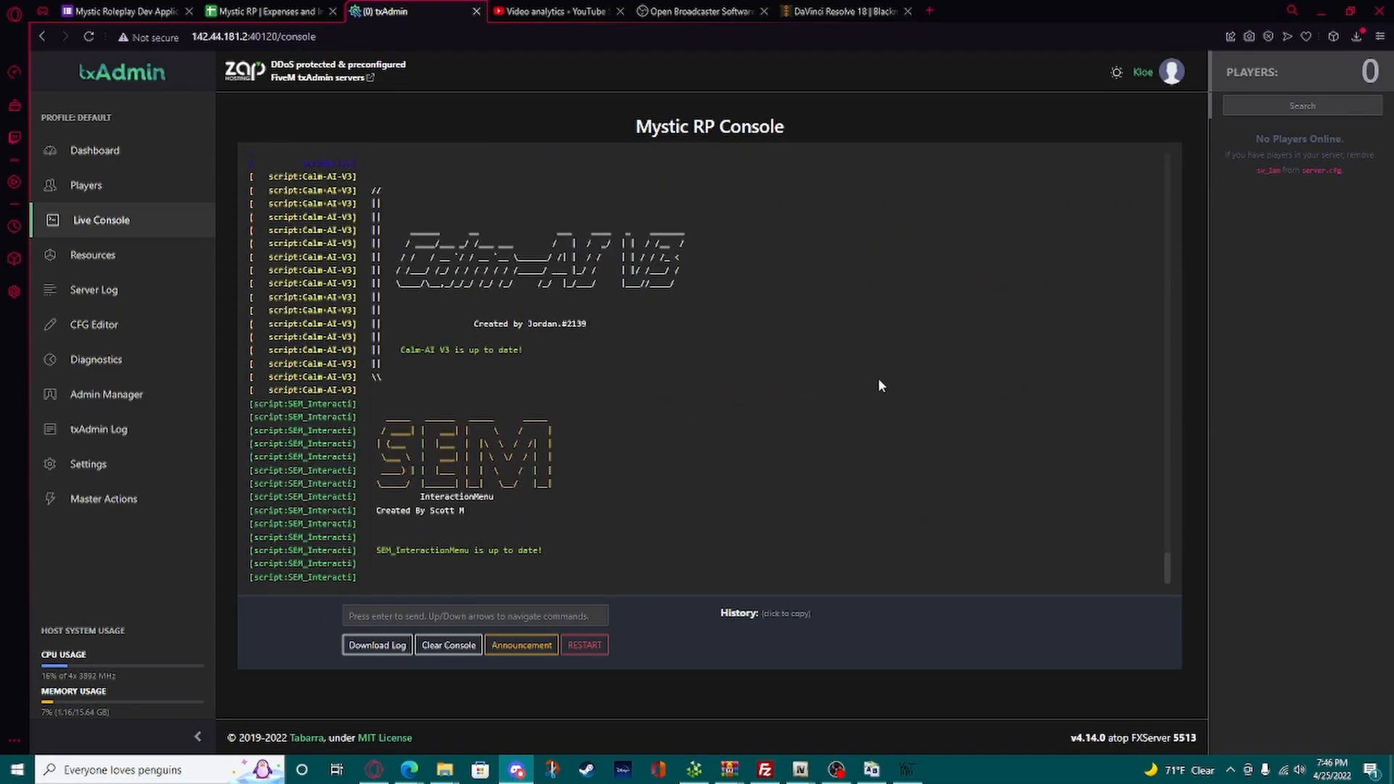
left_click_drag(602, 580, 514, 523)
left_click_drag(517, 497, 523, 496)
Step: Minimize the browser, launch FiveM and connect to the last played Mystic RP server
left_click(1320, 10)
left_click(160, 770)
type("fivem")
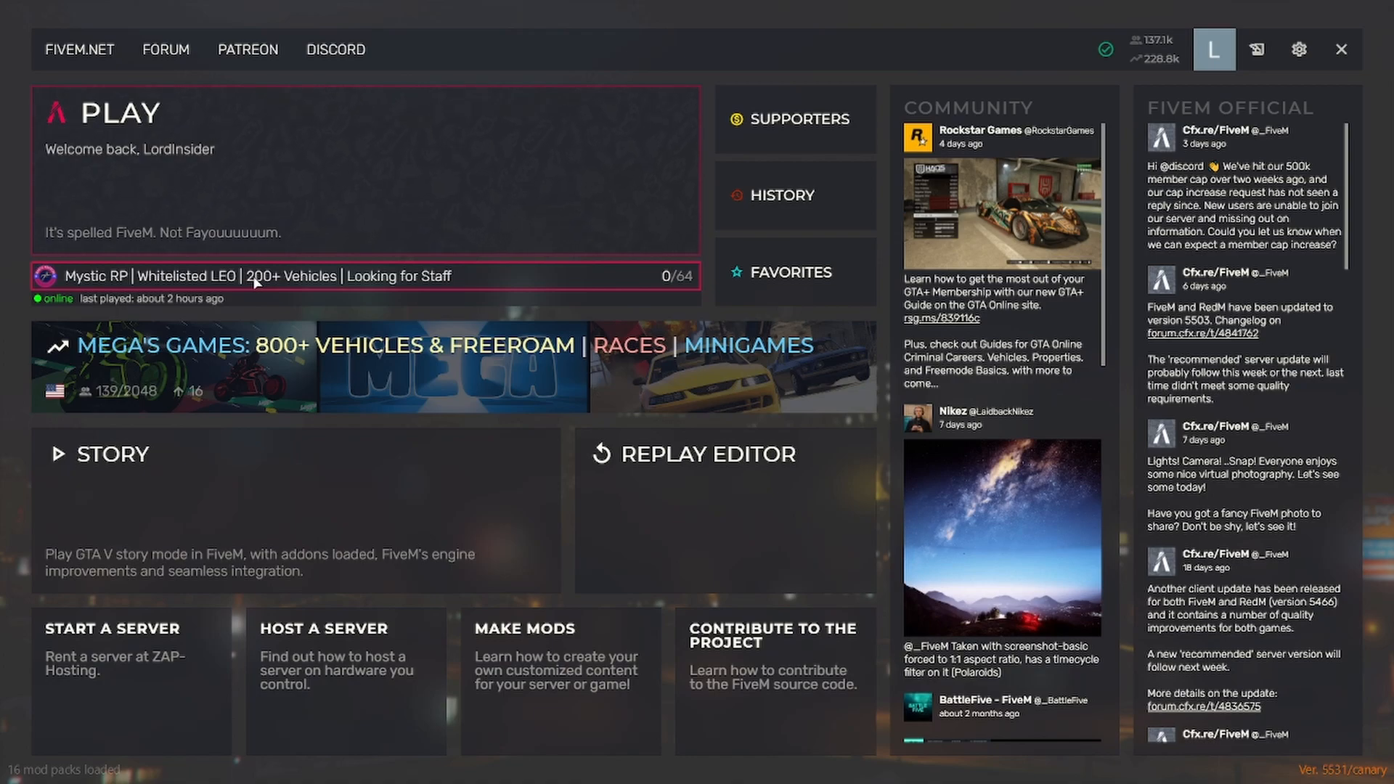
left_click(235, 285)
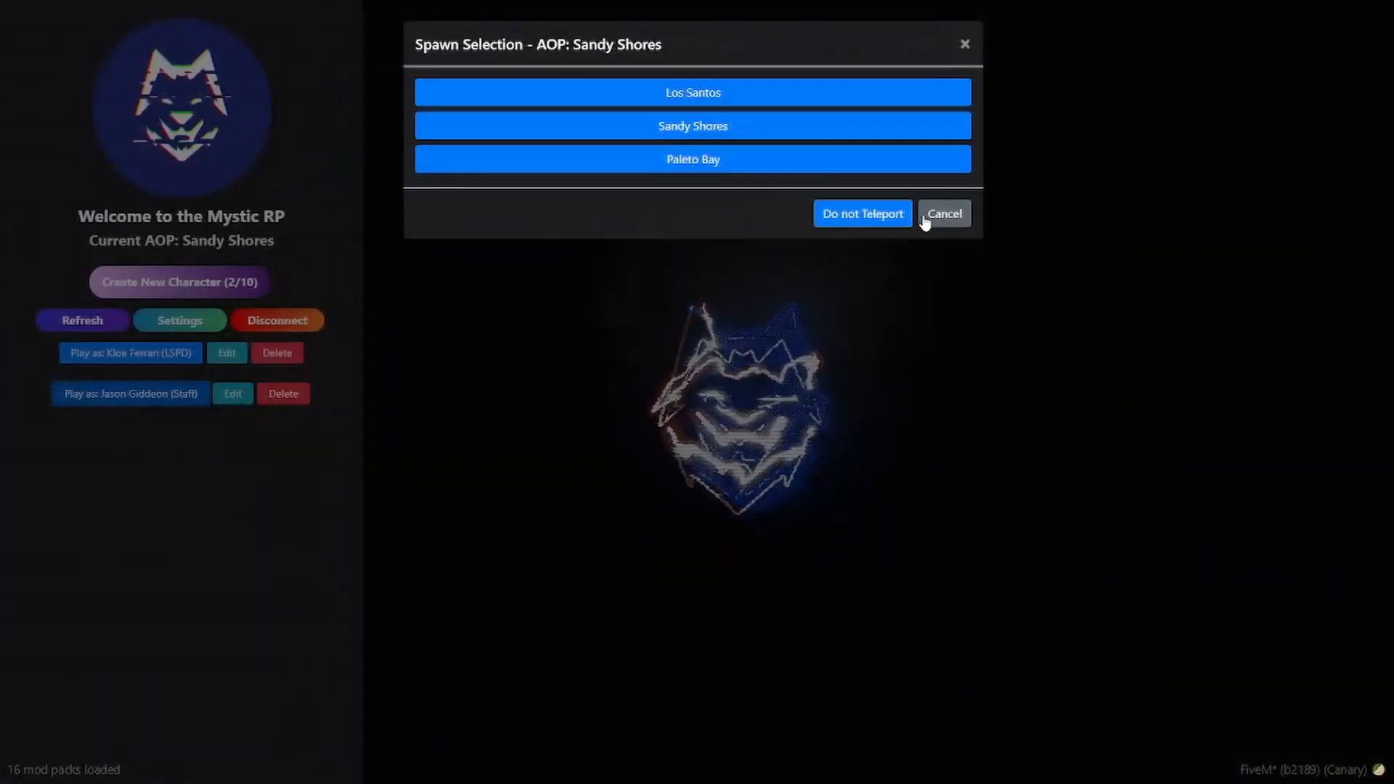
Step: Cancel the open spawn selection, choose to play as the Staff character and spawn at Sandy Shores
left_click(924, 216)
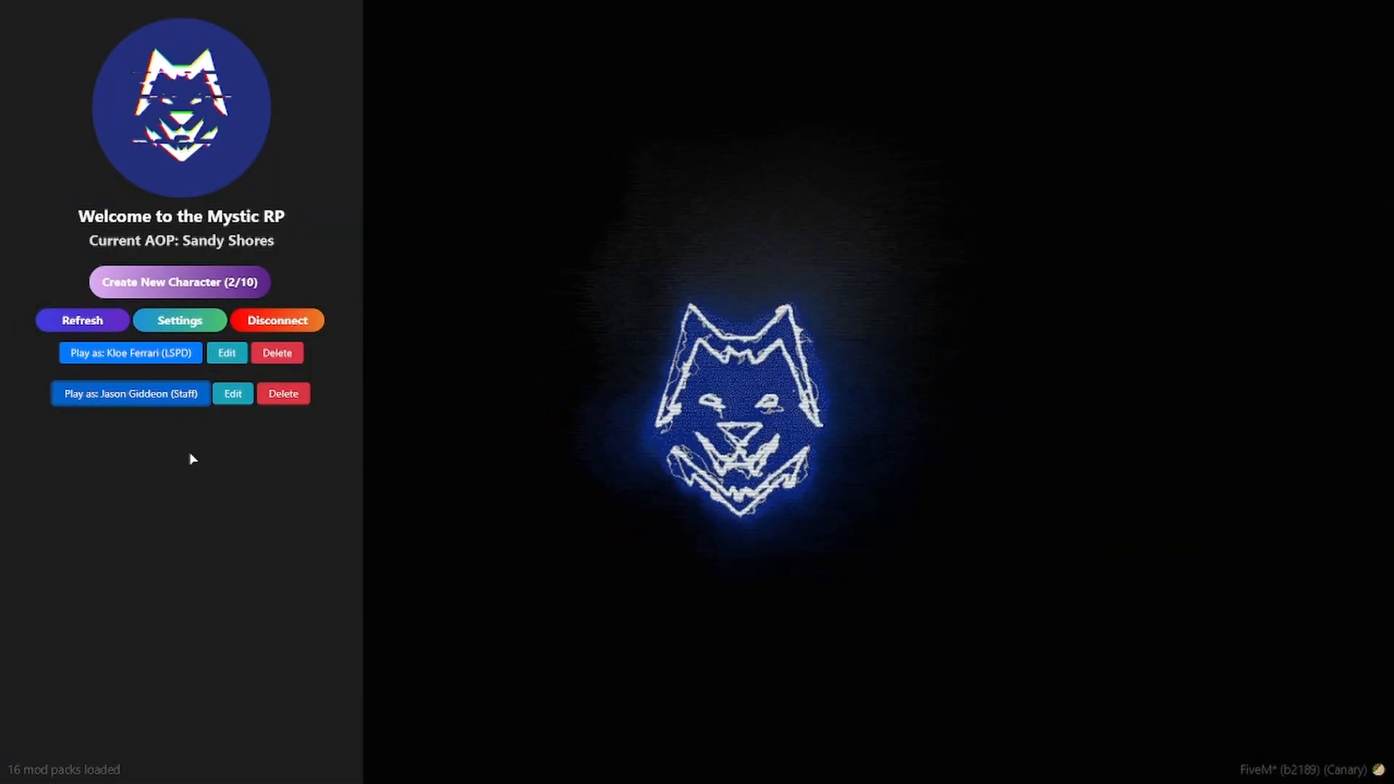
left_click(123, 399)
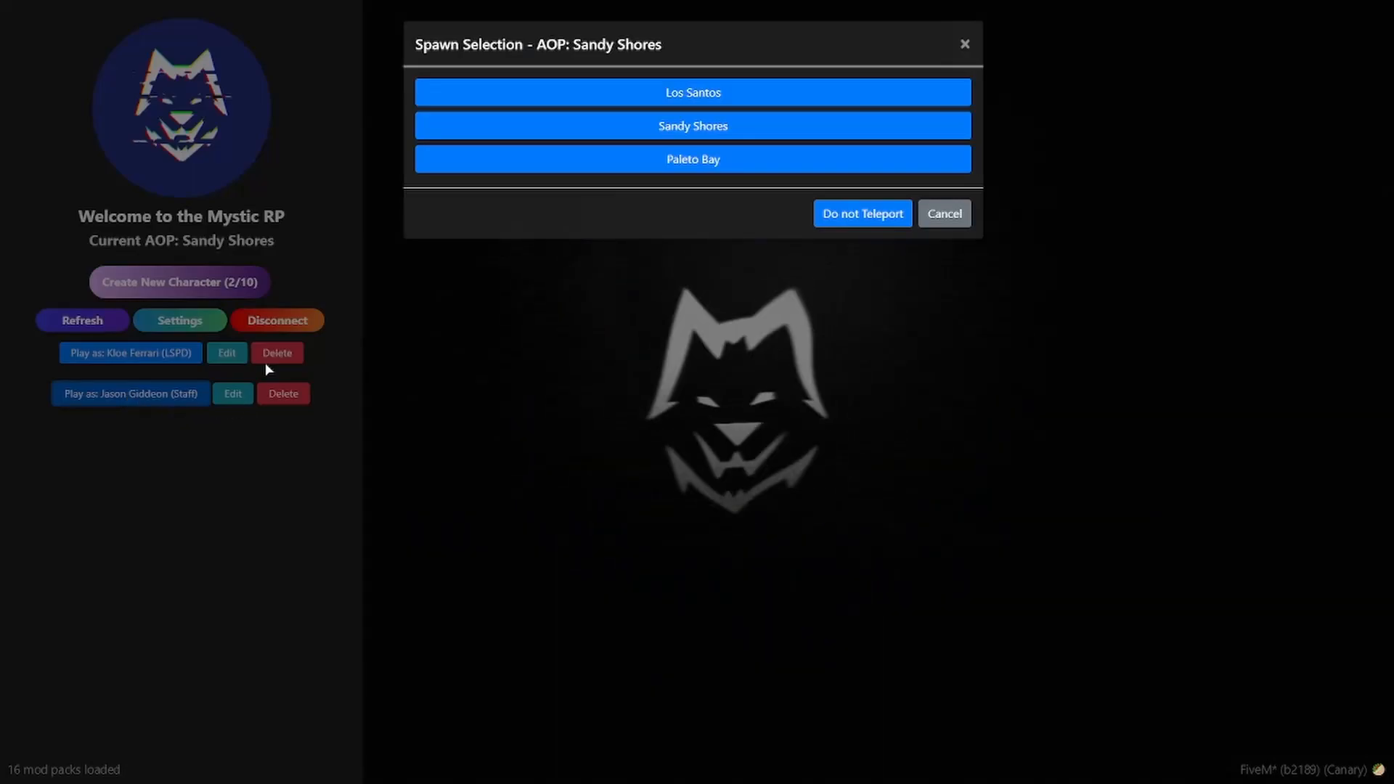
left_click(719, 130)
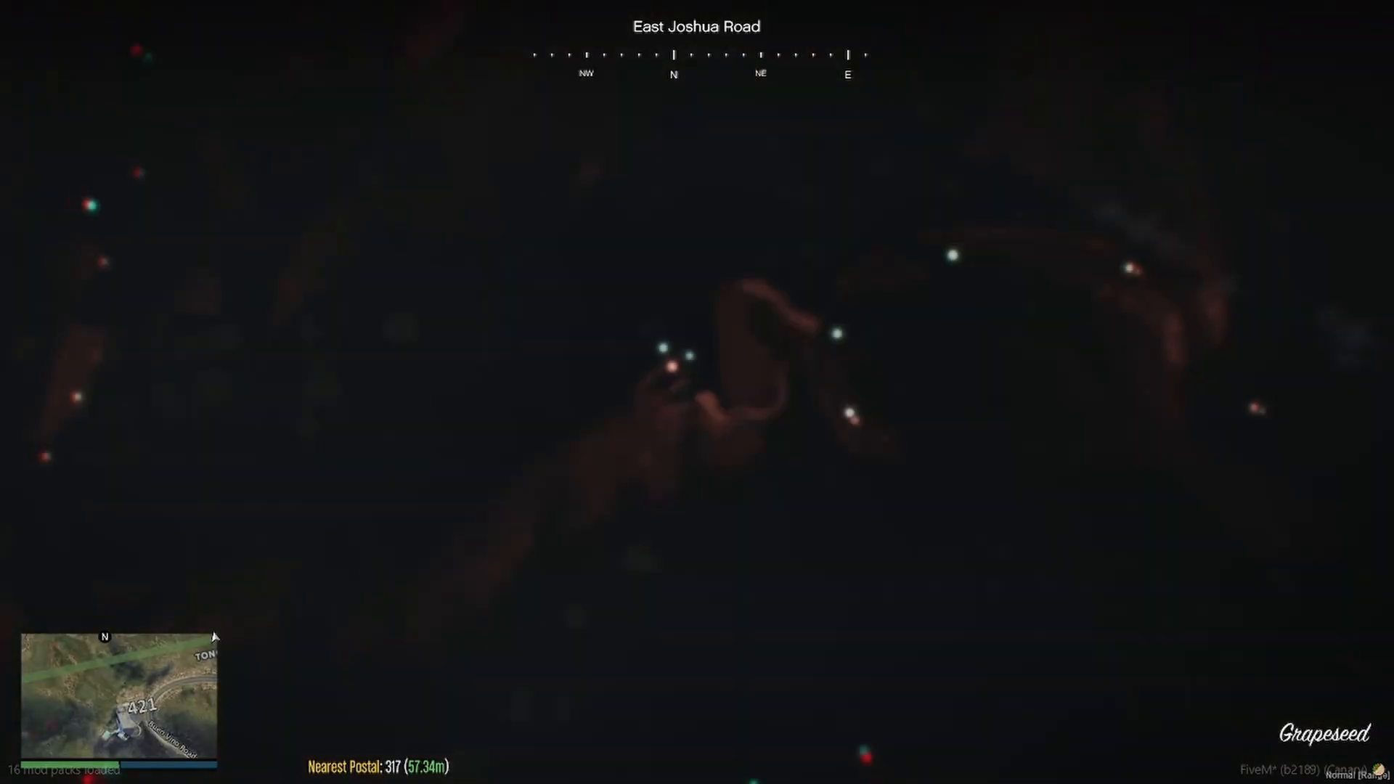
key("super")
key("super")
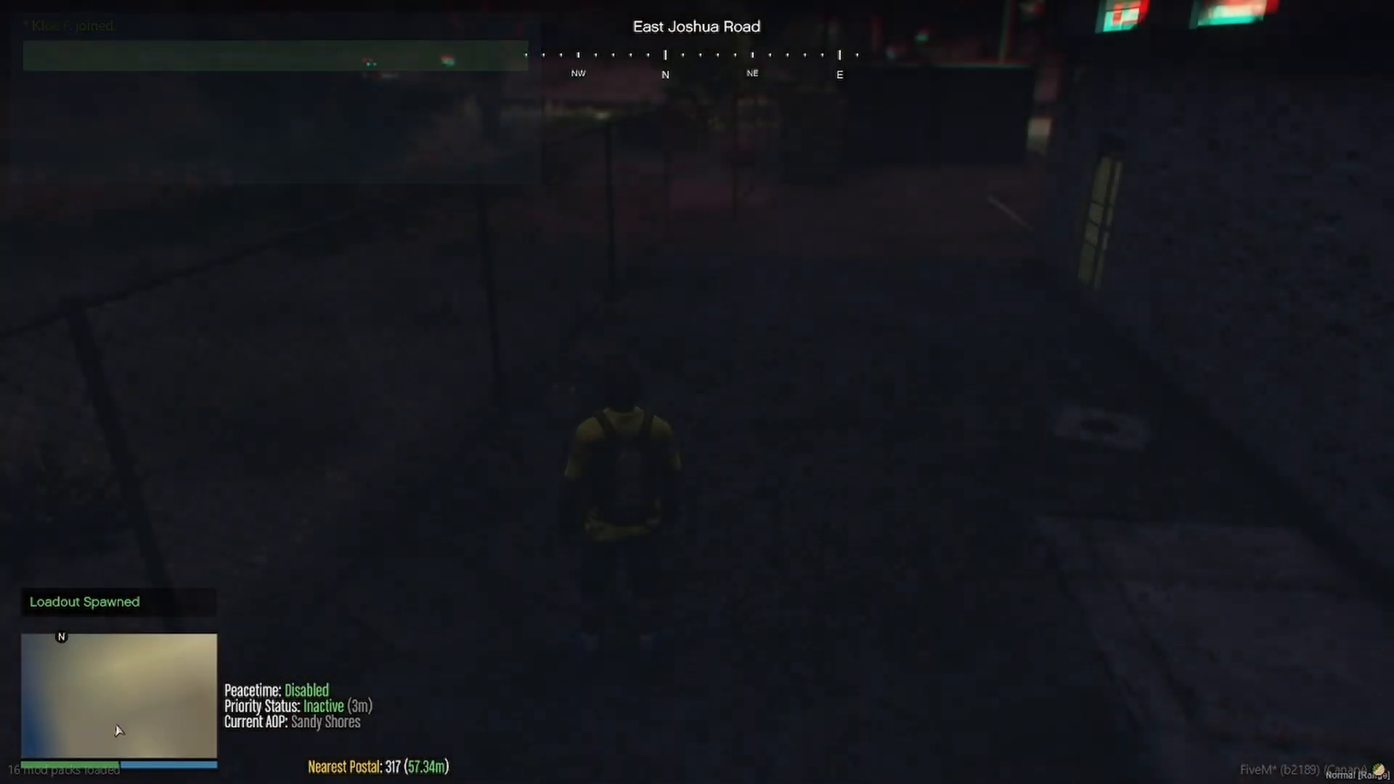
Step: Open MP Ped Customization under vMenu's Player Related Options and check the saved characters
key("m")
key("Down")
key("Down")
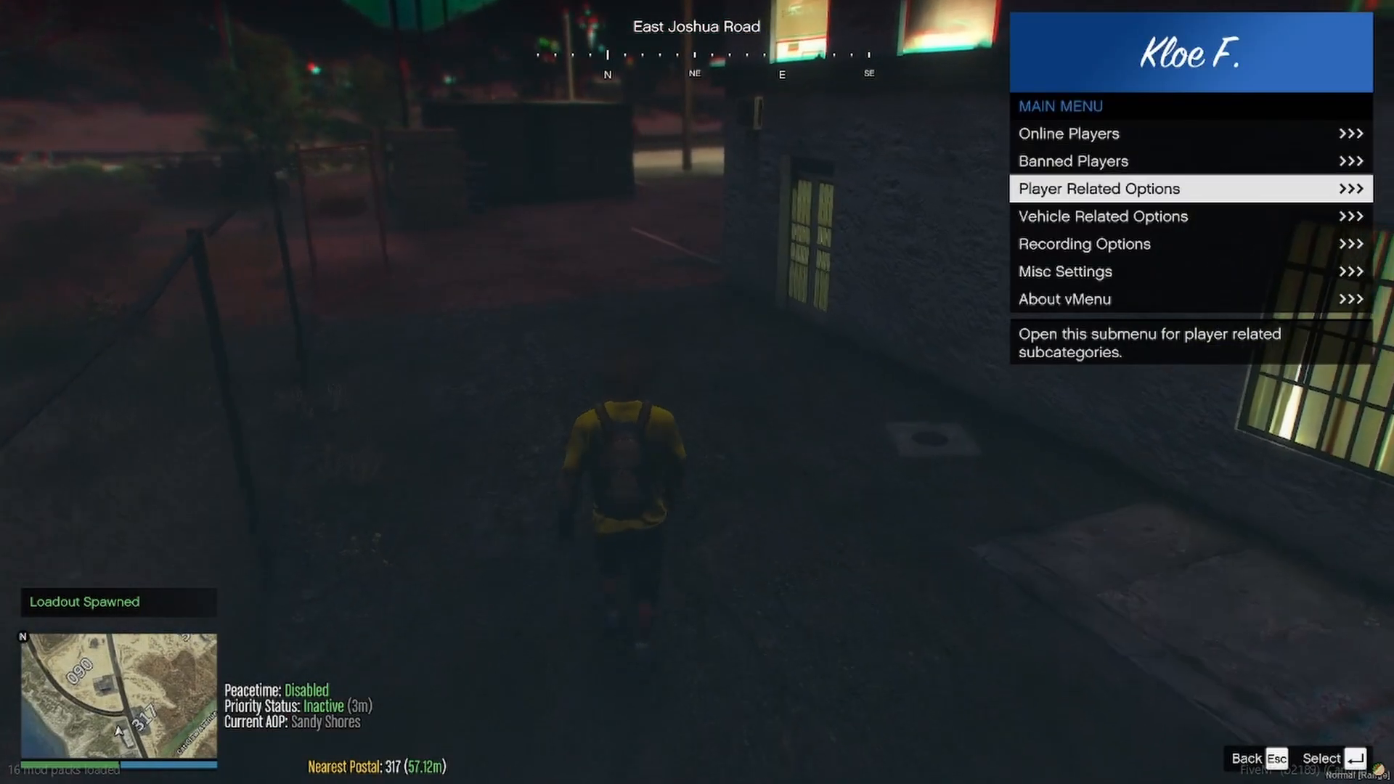
key("Return")
key("Down")
key("Down")
key("Return")
key("Up")
key("Up")
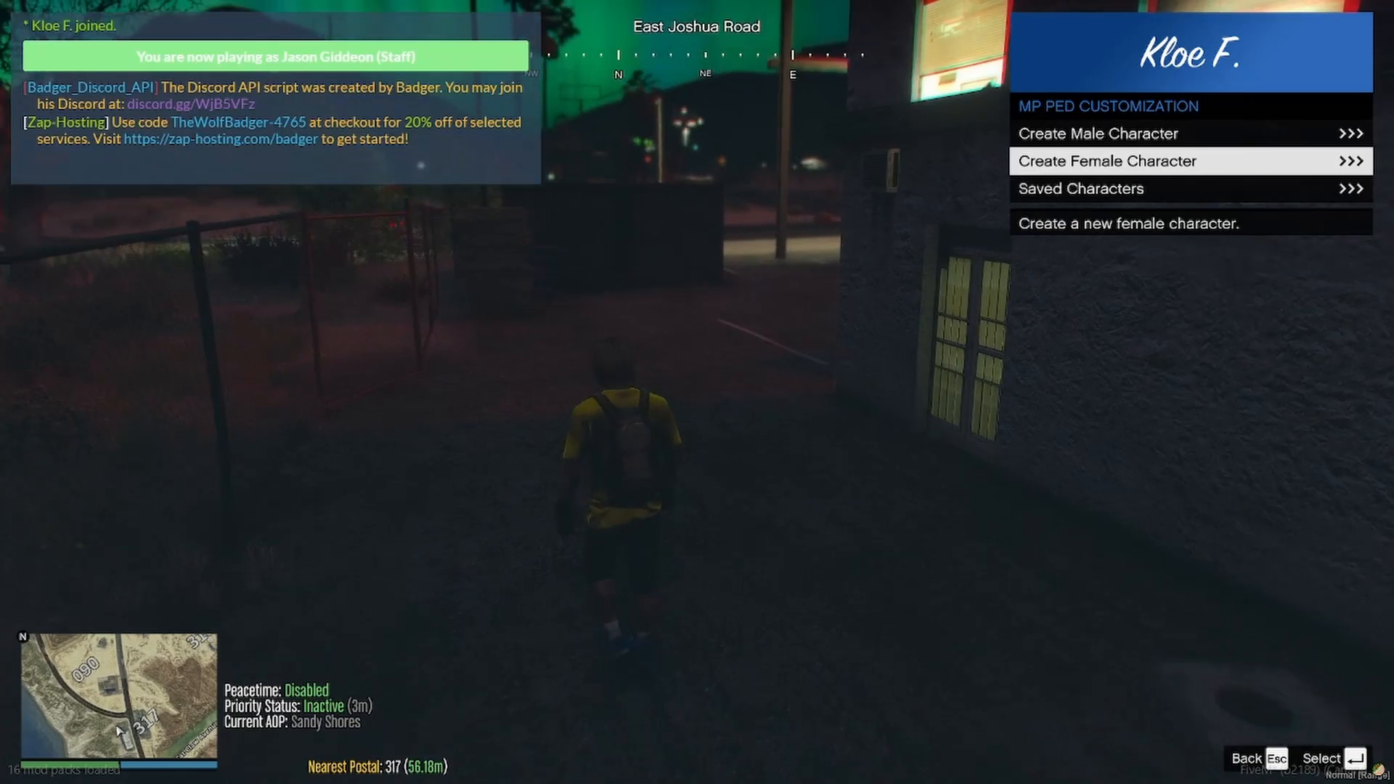
key("Down")
key("Return")
key("Escape")
key("Up")
key("Up")
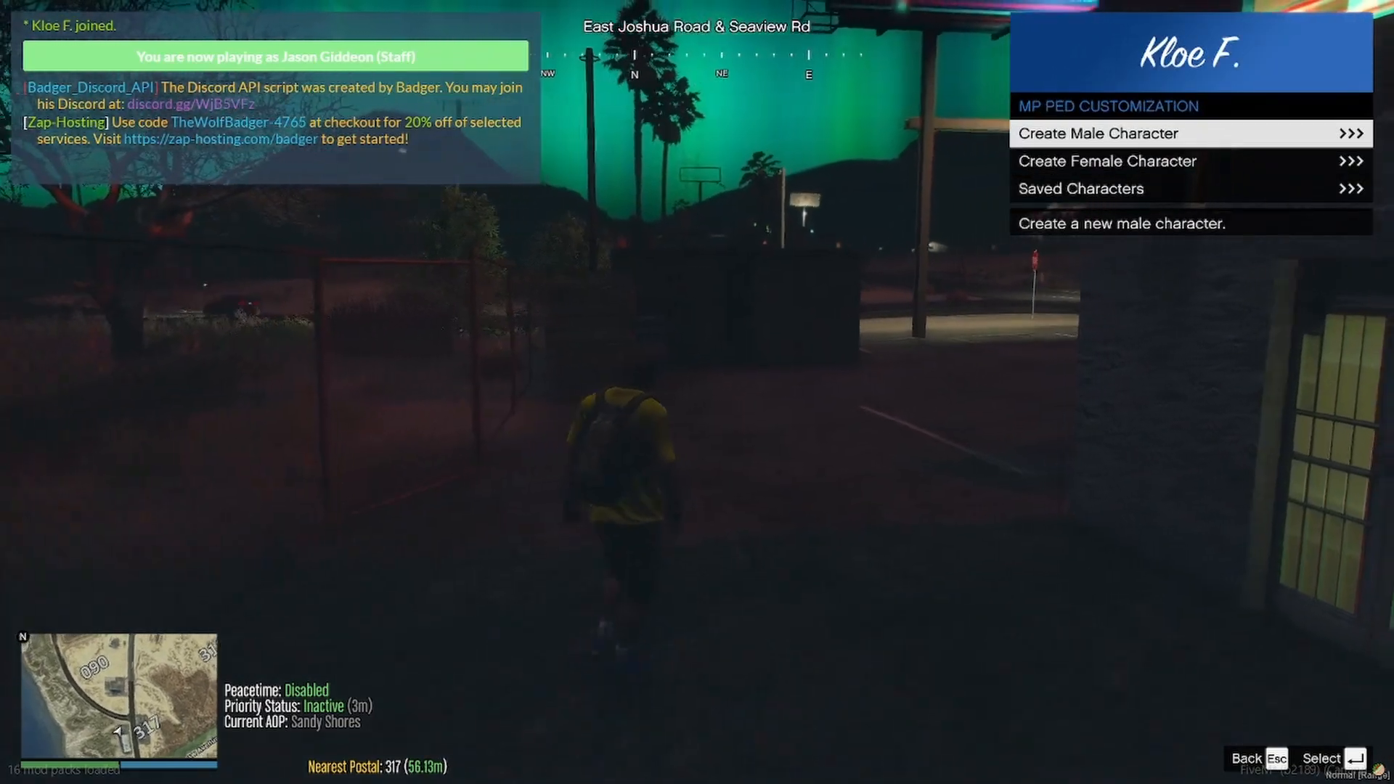
Step: Create a new male character and save it under the name test
key("Return")
key("Down")
key("Down")
key("Down")
key("Down")
key("Down")
key("Down")
key("Down")
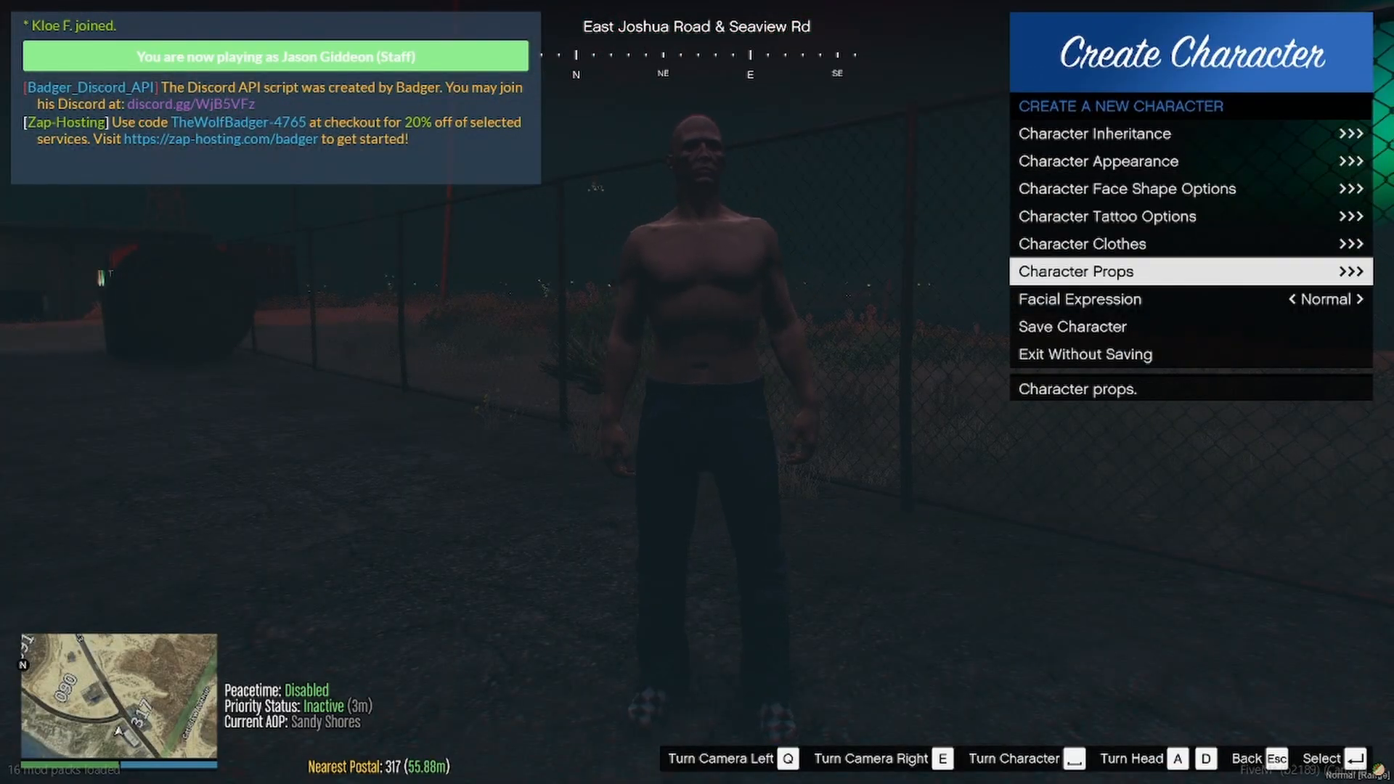
key("Return")
type("sd")
key("BackSpace")
type("test")
key("Return")
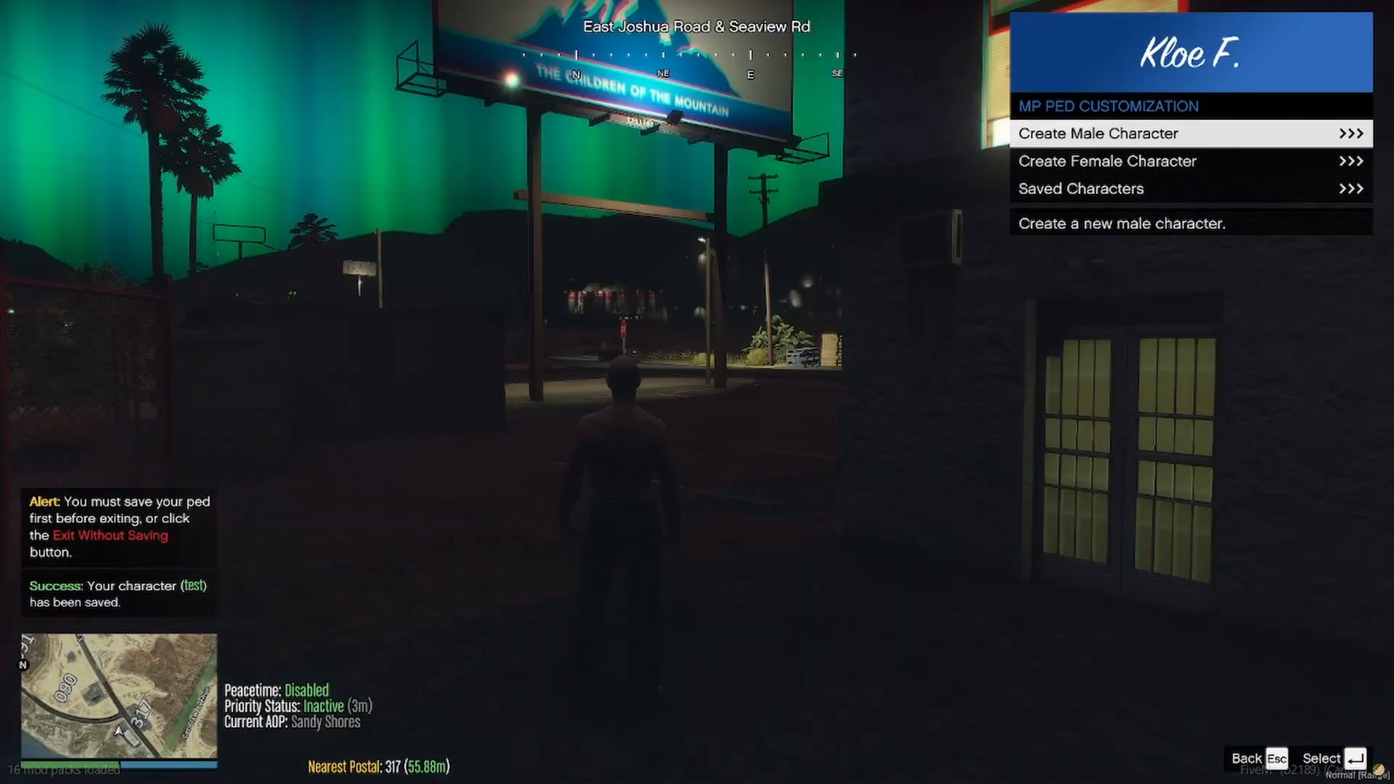
Step: Open the ped customization in Player Appearance and go to the Body Armor / Accessory 2 option
key("w")
key("Escape")
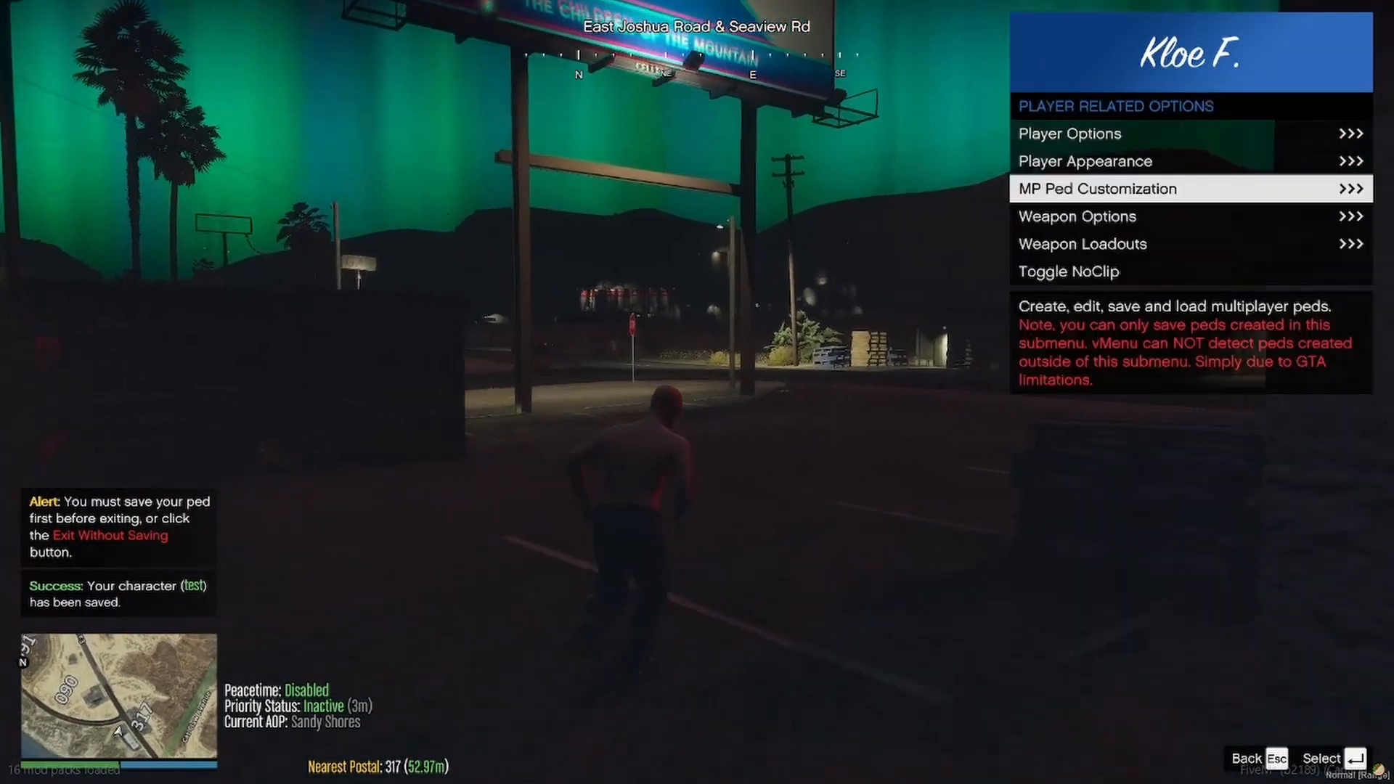
key("Up")
key("Return")
key("Return")
key("Down")
key("Down")
key("Down")
key("Down")
key("Down")
key("Down")
key("Down")
key("Down")
key("Down")
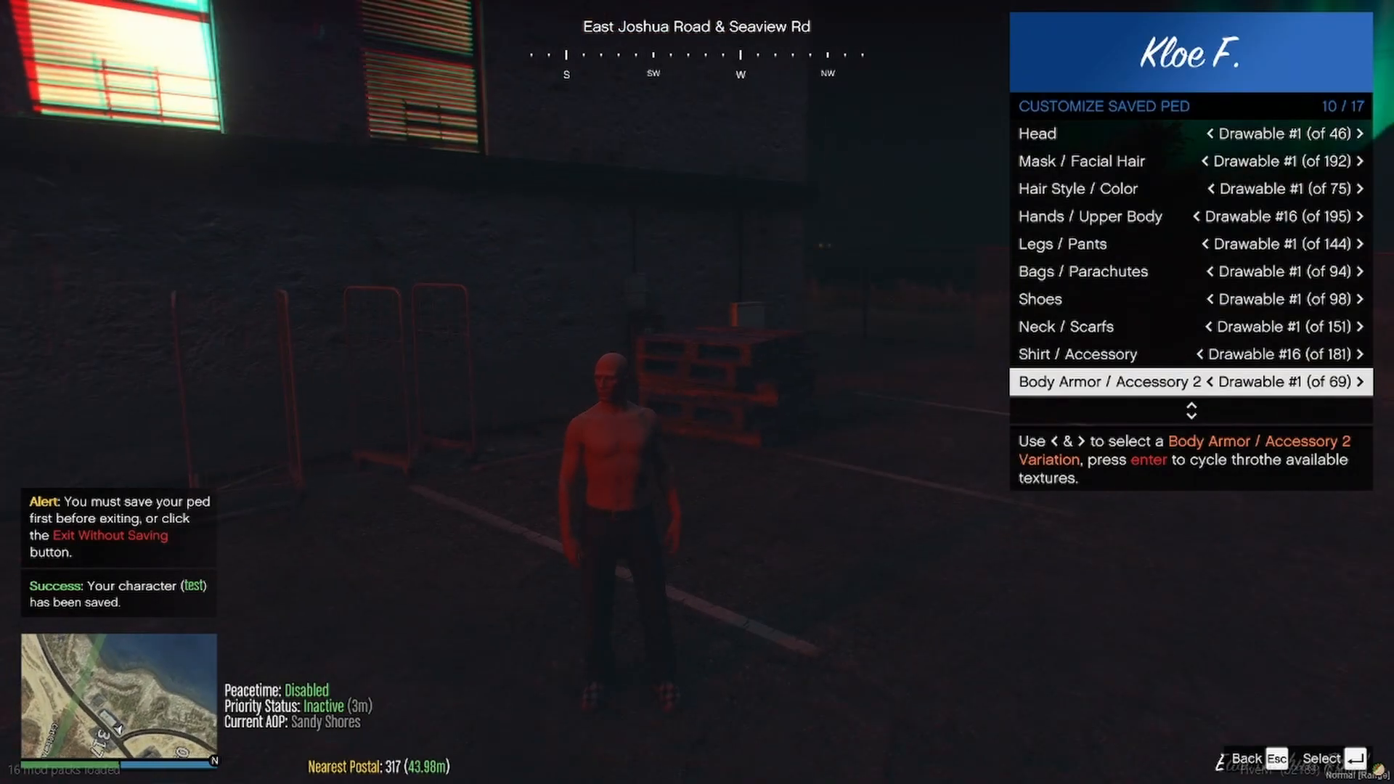
Step: Browse the Body Armor / Accessory 2 drawables backward from #69 to #39 to look for the new vests
key("Left")
key("Left")
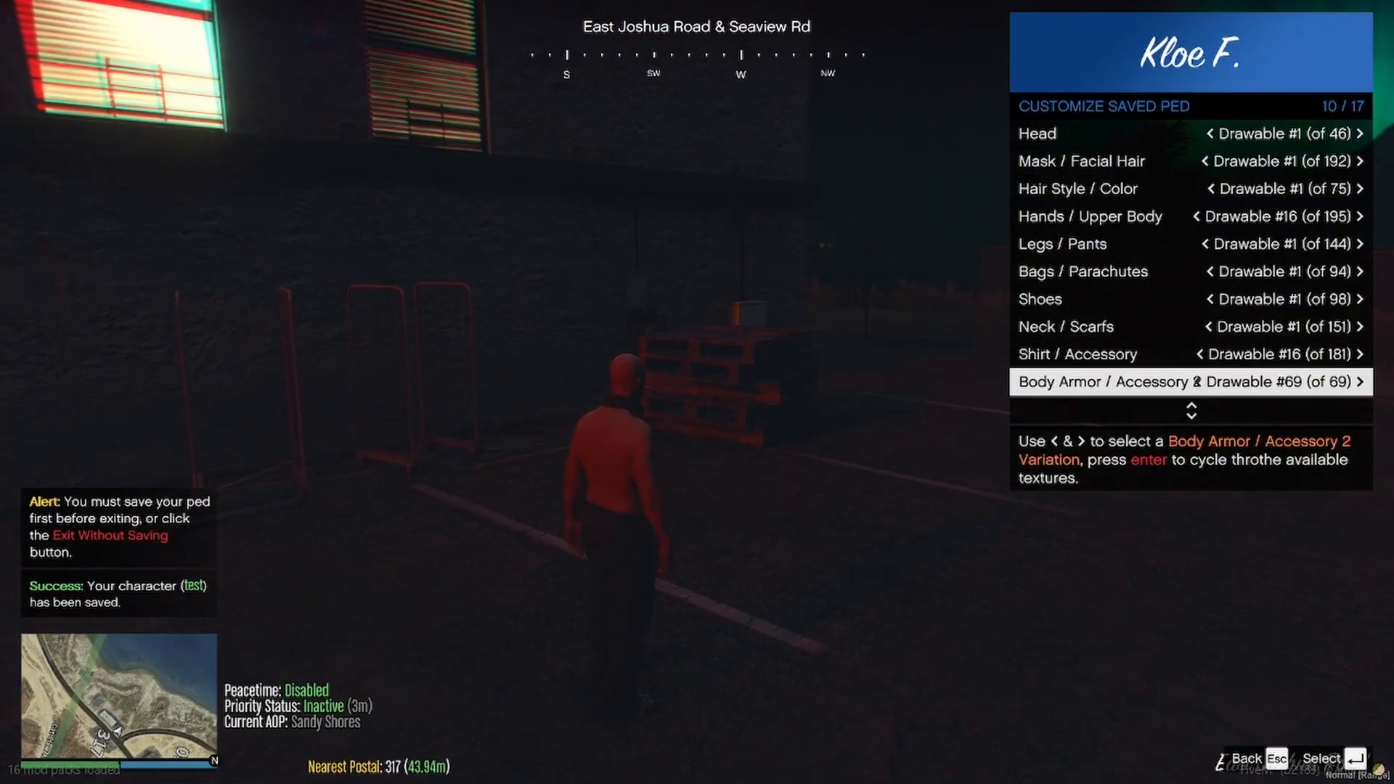
key("Left")
key("Left")
key("Left")
key("Left")
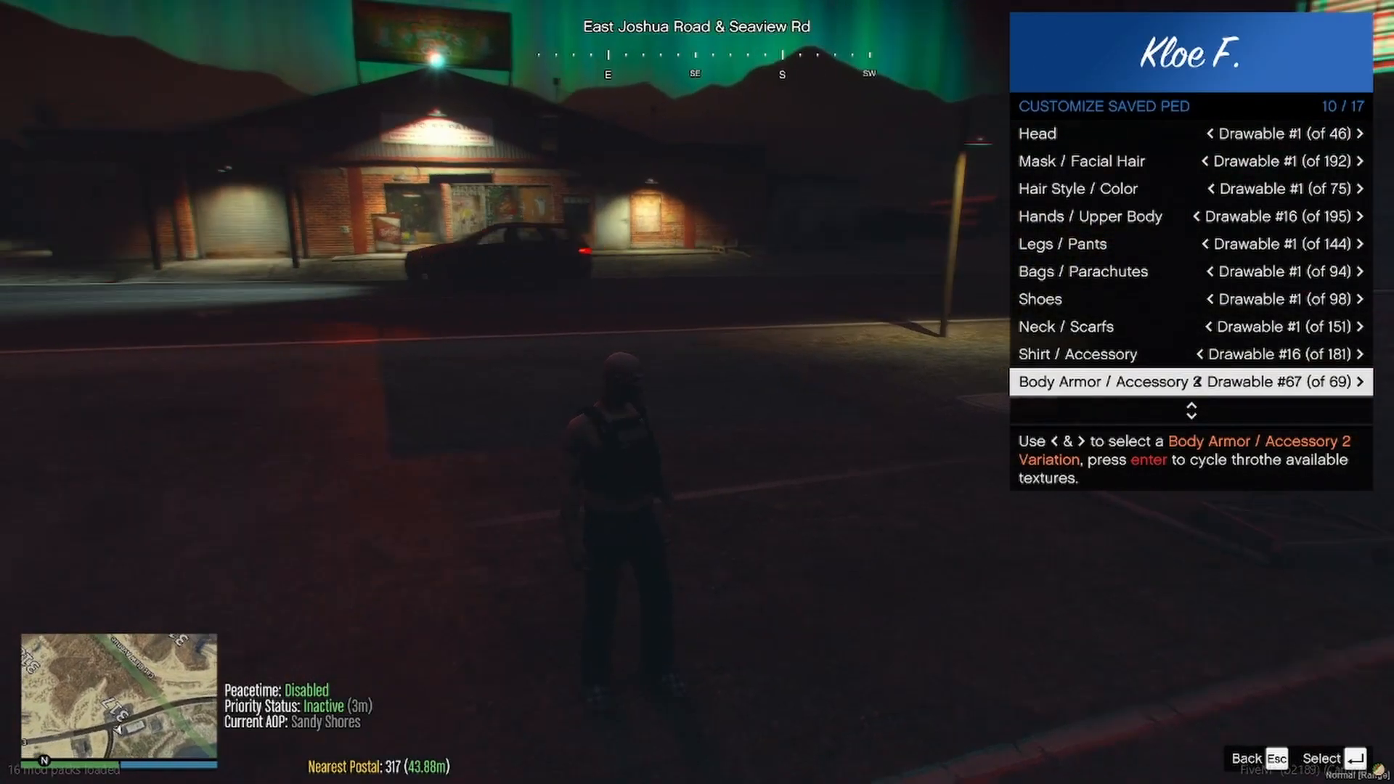
key("Left")
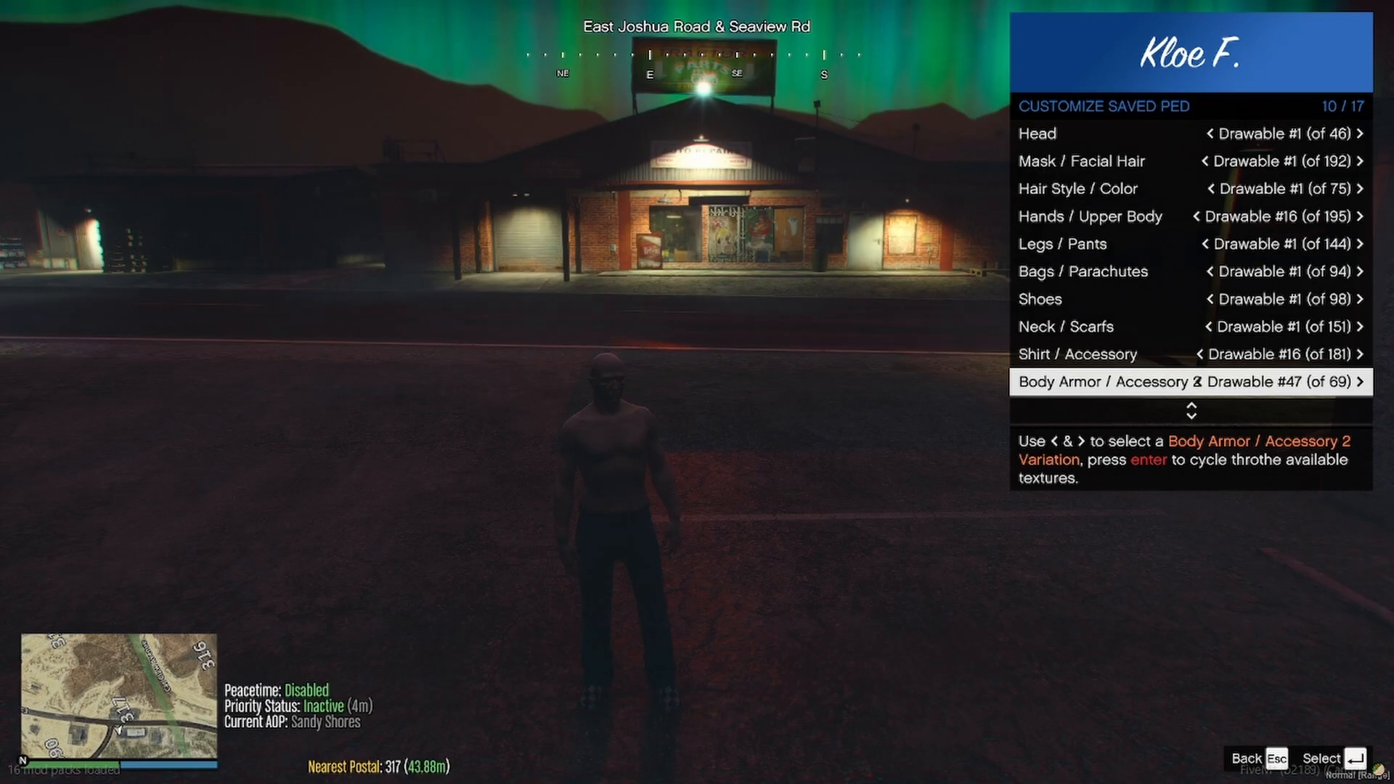
key("Left")
key("Left")
key("Left")
key("Left")
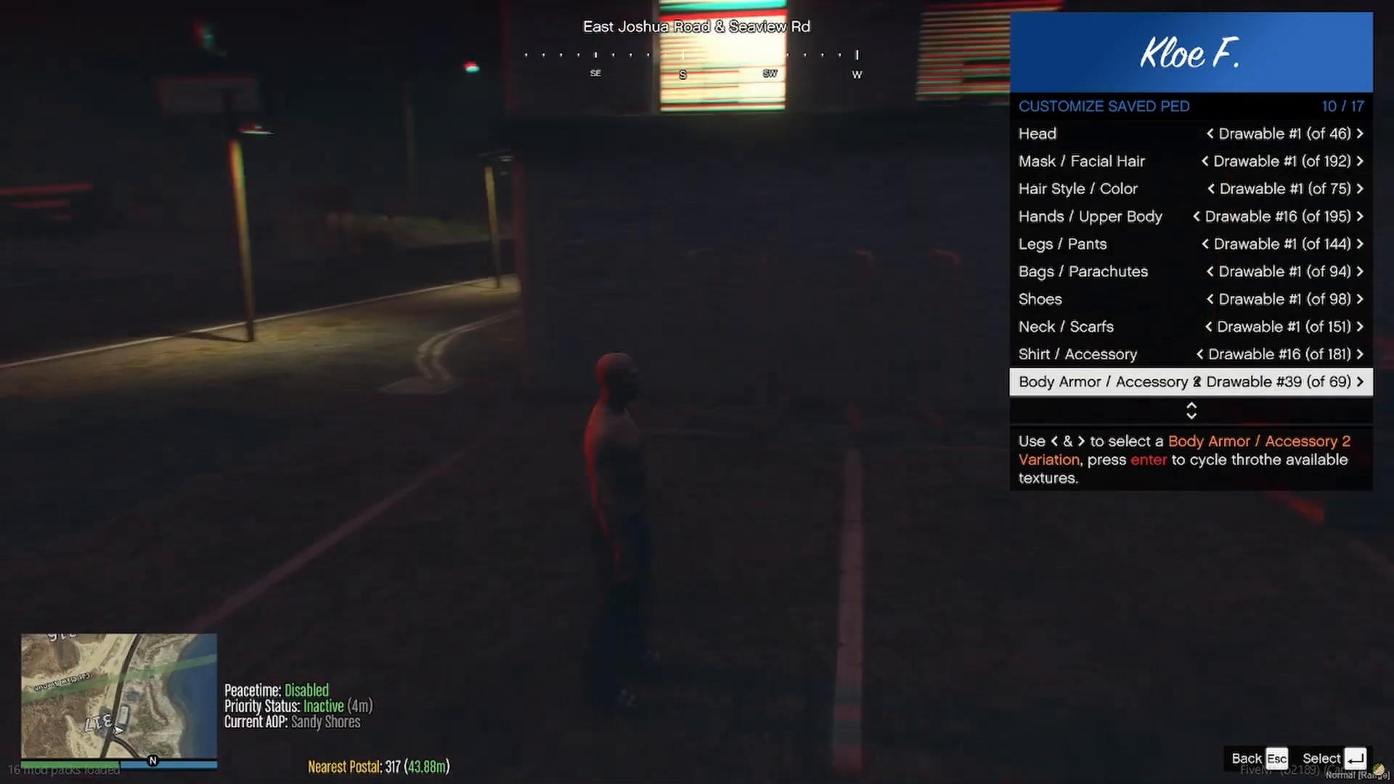
Step: Set Body Armor / Accessory 2 to drawable #57 and inspect the vest on the character from the front
key("Right")
key("Right")
key("Right")
key("Right")
key("Right")
key("Right")
key("Right")
key("Right")
key("Right")
key("Right")
key("Right")
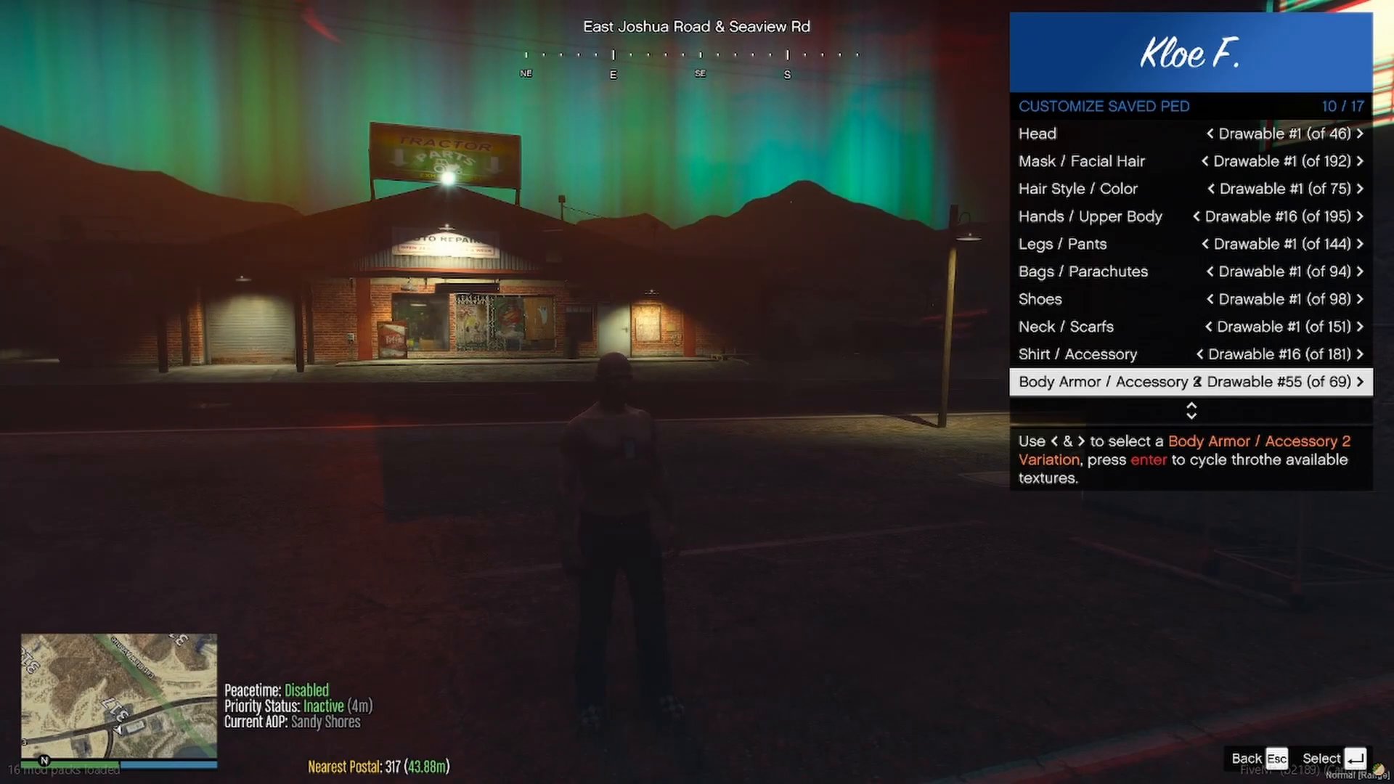
key("Right")
key("Right")
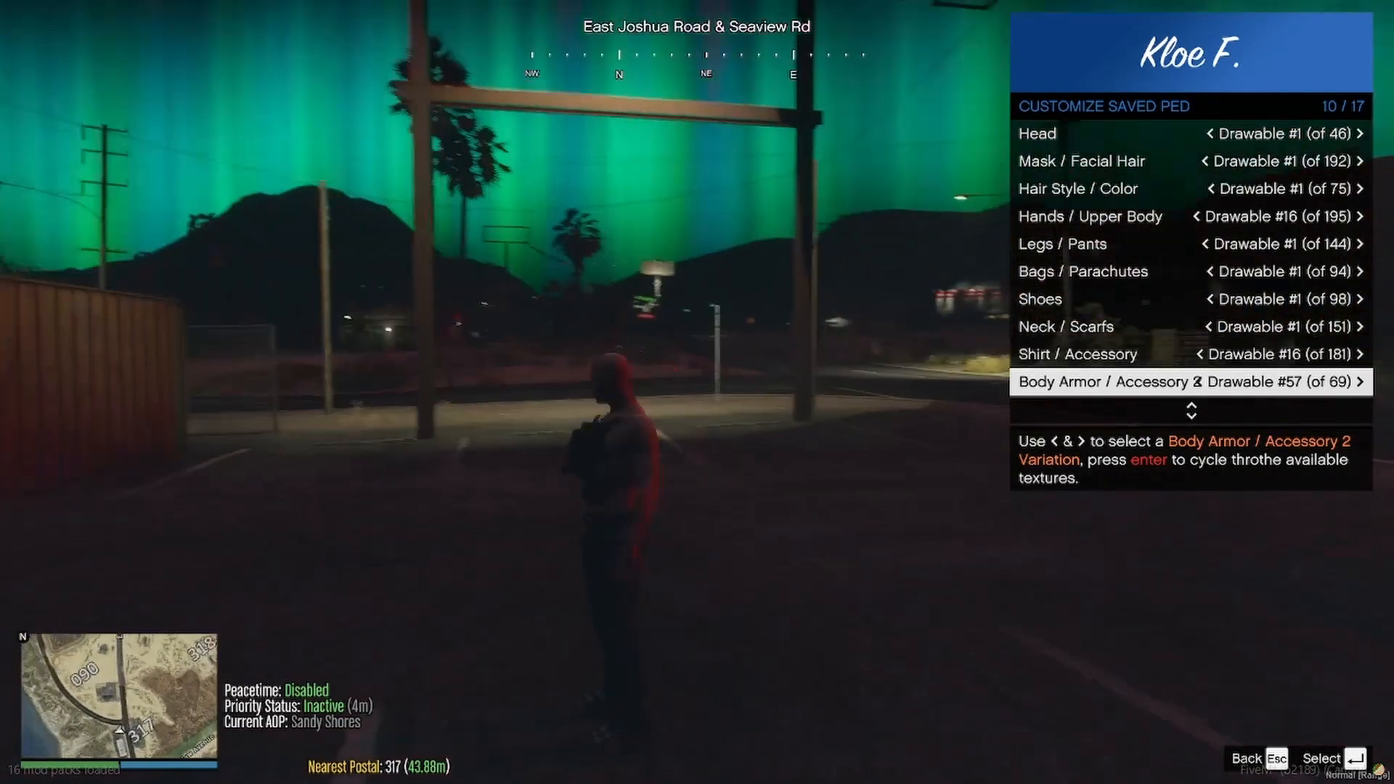
key("s")
key("v")
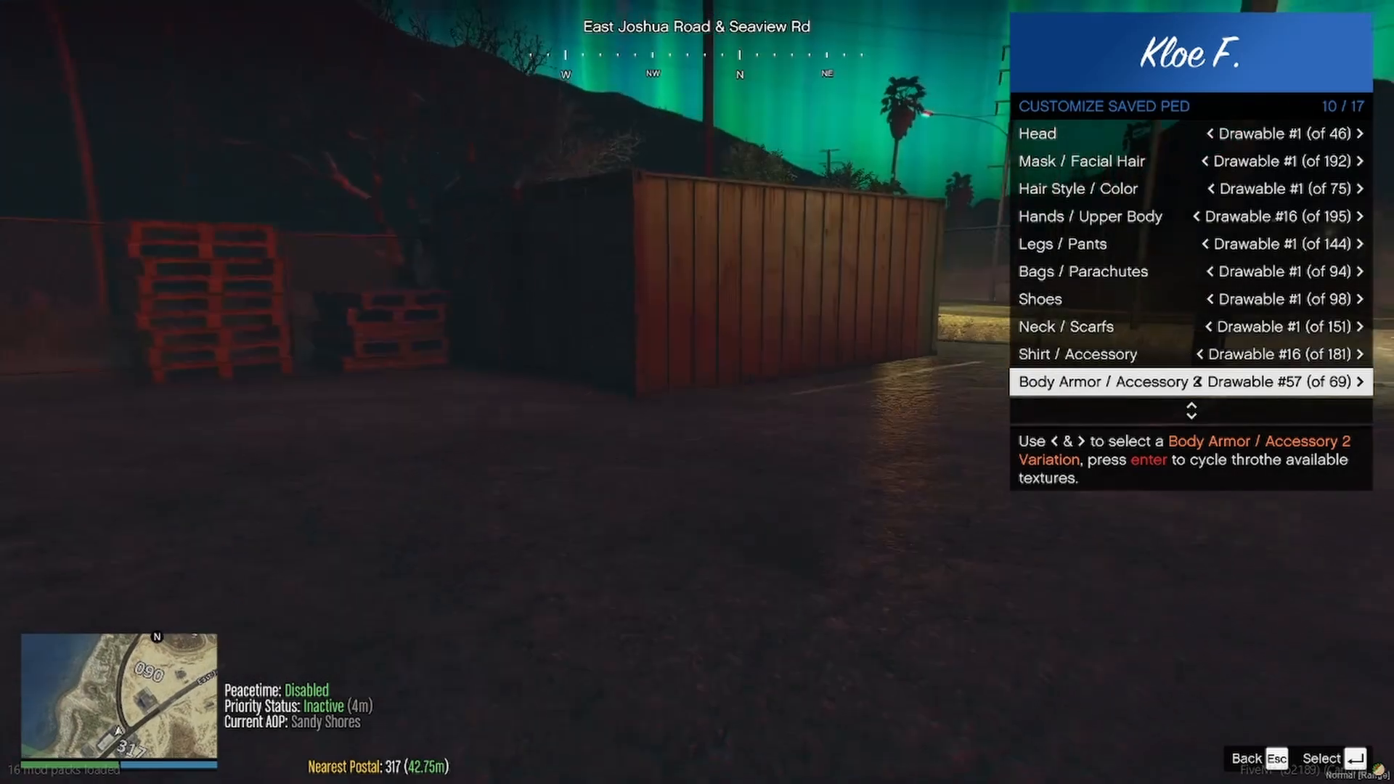
key("v")
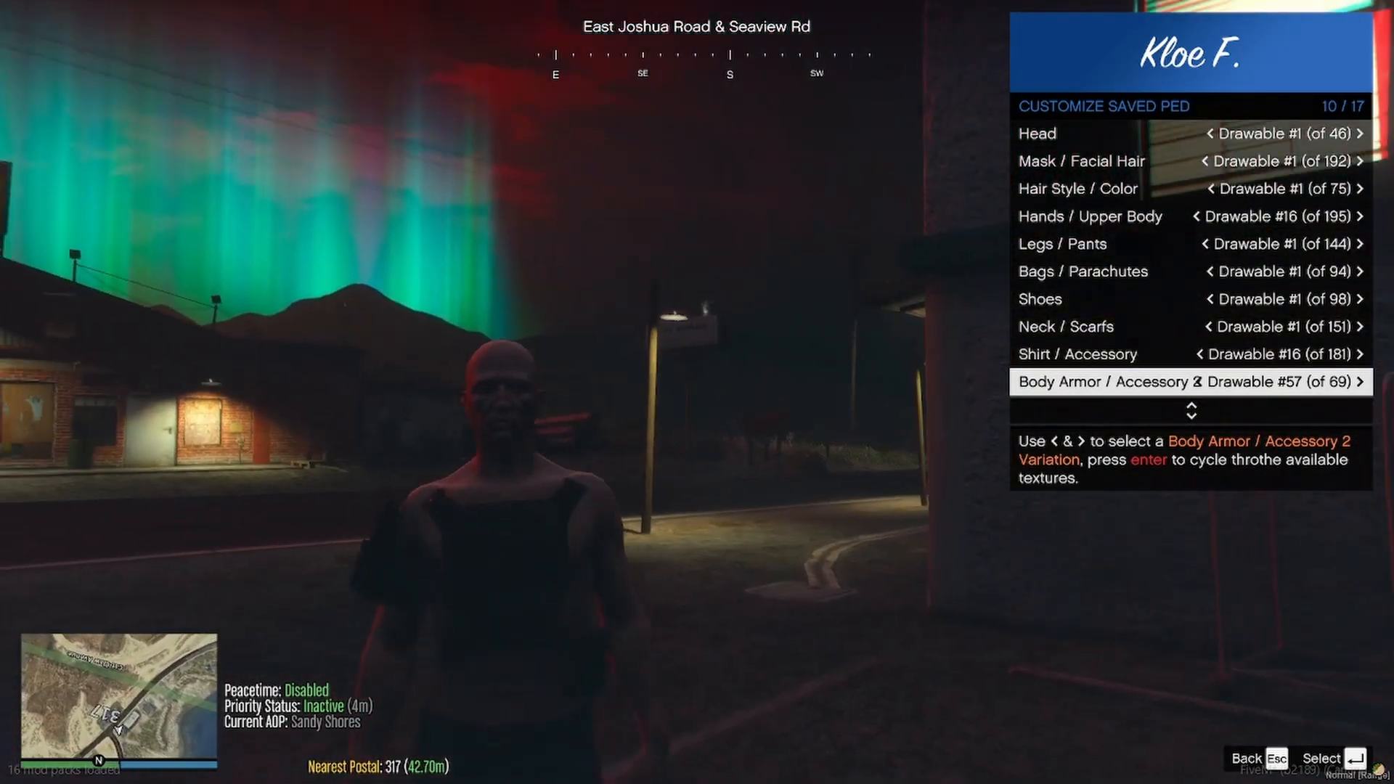
Step: Check the last Neck / Scarfs drawables back to #148 for new items, and return the option to drawable #1
key("Up")
key("Up")
key("Left")
key("Left")
key("Left")
key("Left")
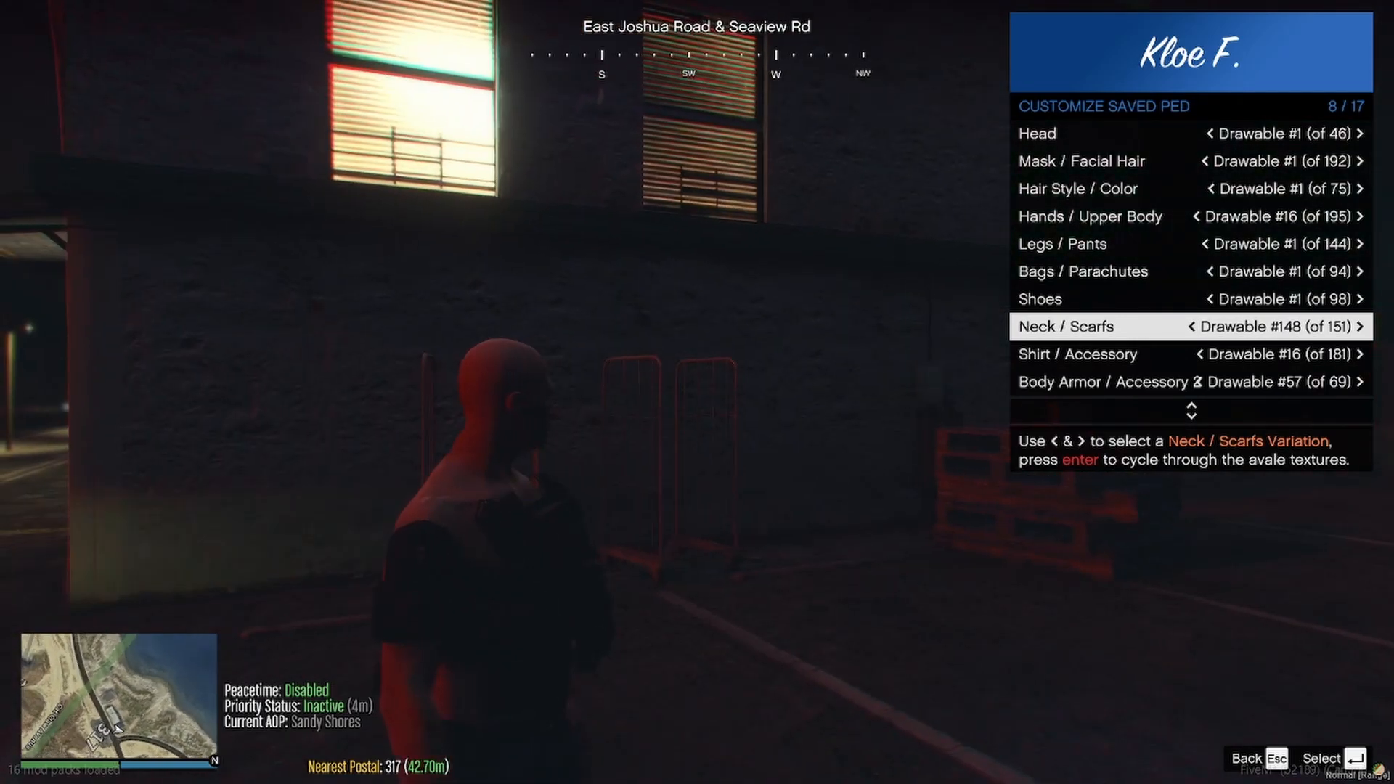
key("Right")
key("Right")
key("Right")
key("Right")
Step: Check the last Shoes and Bags / Parachutes drawables for new items, and return both options to drawable #1
key("Up")
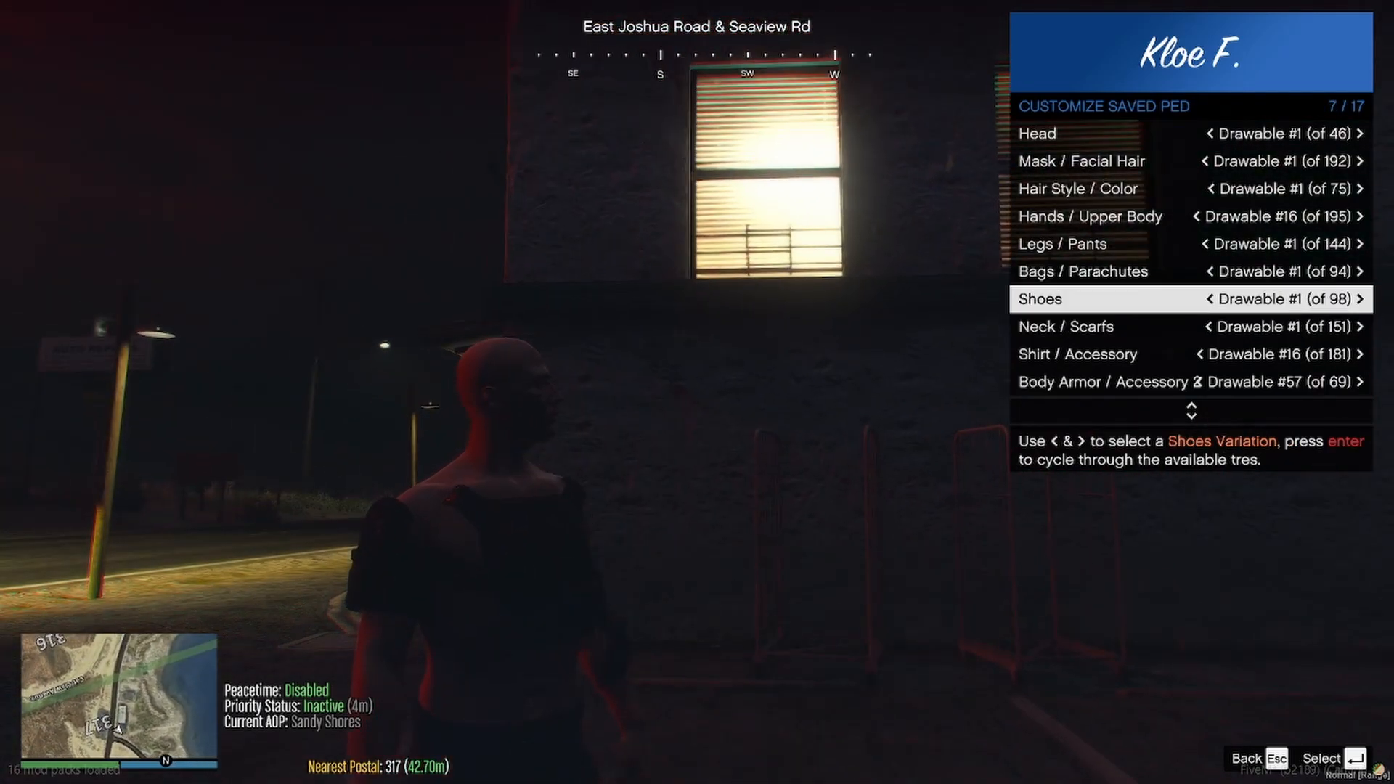
key("Left")
key("Right")
key("Up")
key("Left")
key("Right")
key("Up")
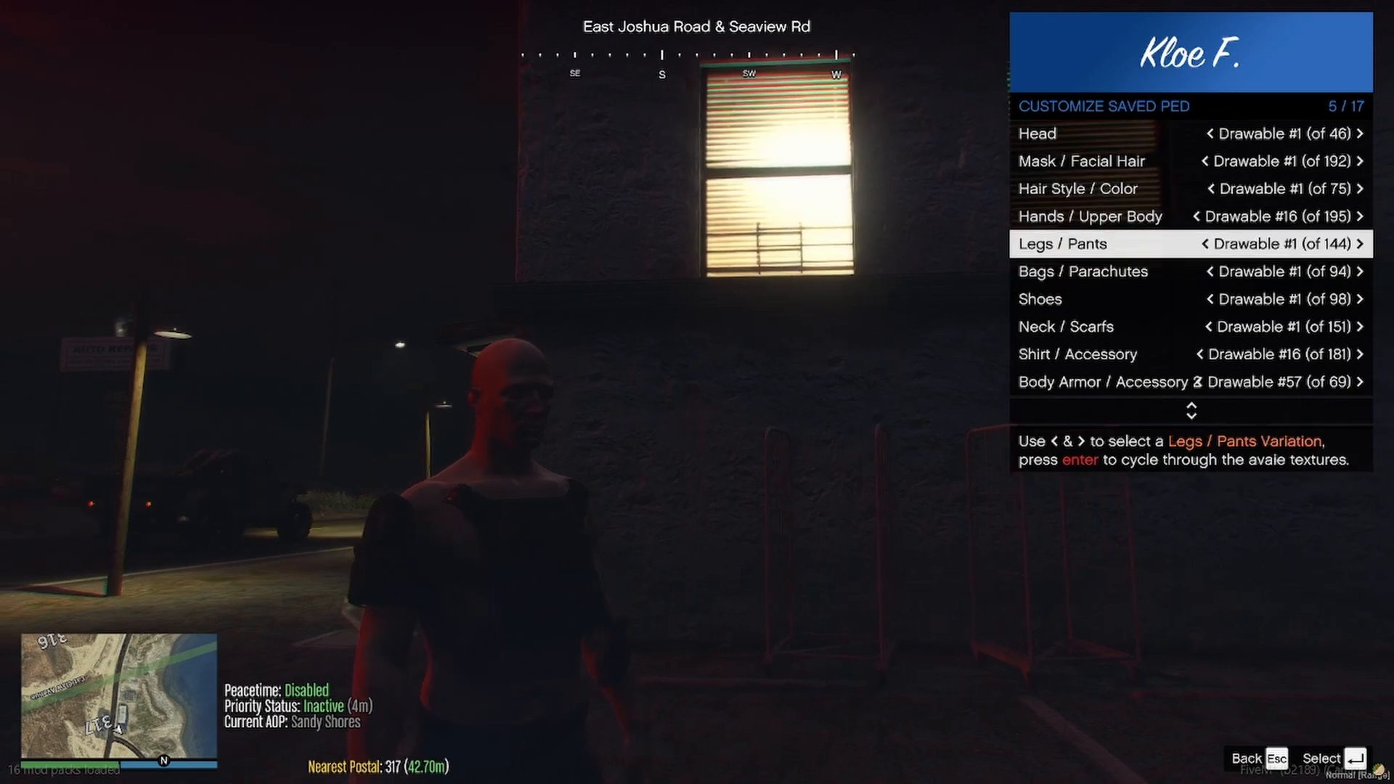
key("Up")
Step: Browse the Shirt Overlay / Jackets drawables backward and dress the character in drawable #2
key("Down")
key("Down")
key("Down")
key("Down")
key("Down")
key("Down")
key("Down")
key("Down")
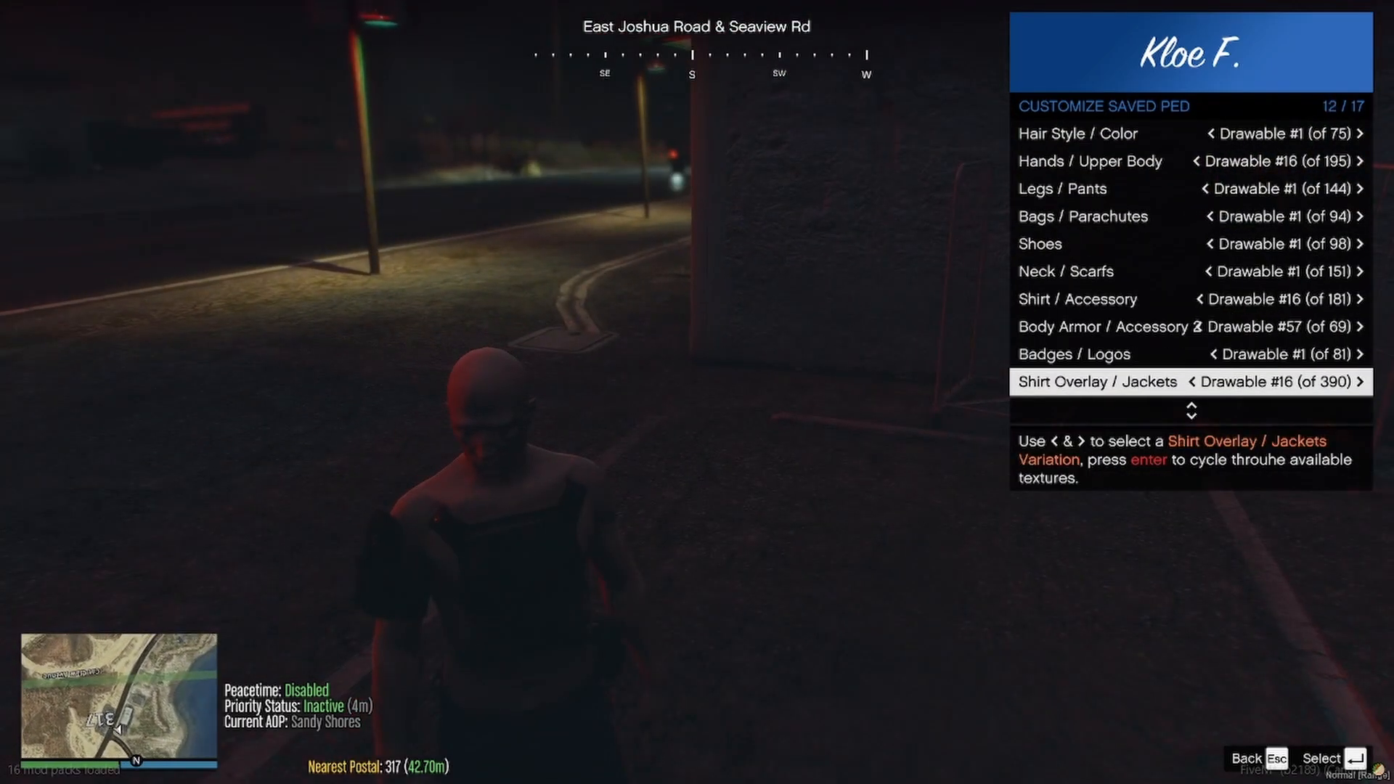
key("Down")
key("Up")
key("Left")
key("Left")
key("Left")
key("Left")
key("Left")
key("Left")
key("Left")
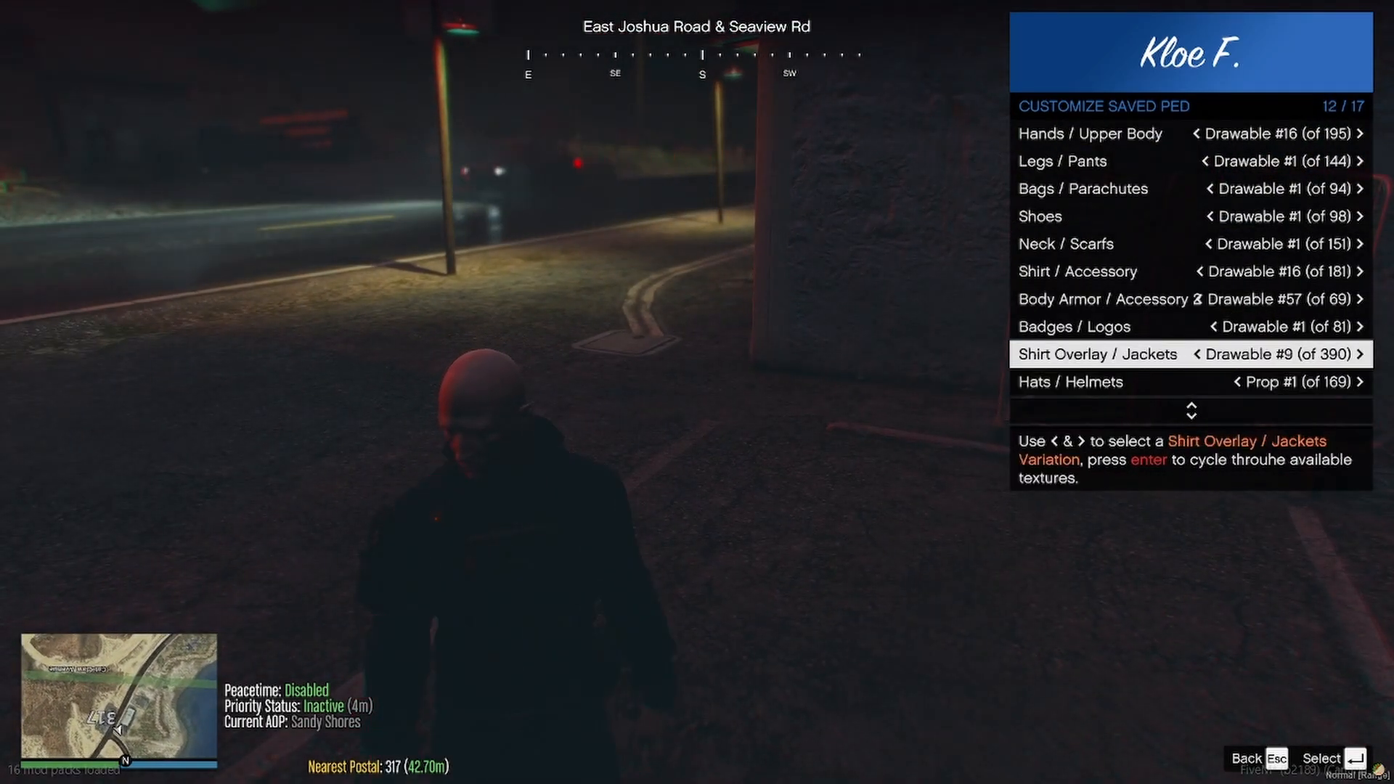
key("Left")
key("Left")
key("Left")
key("Left")
key("Left")
key("Left")
key("Left")
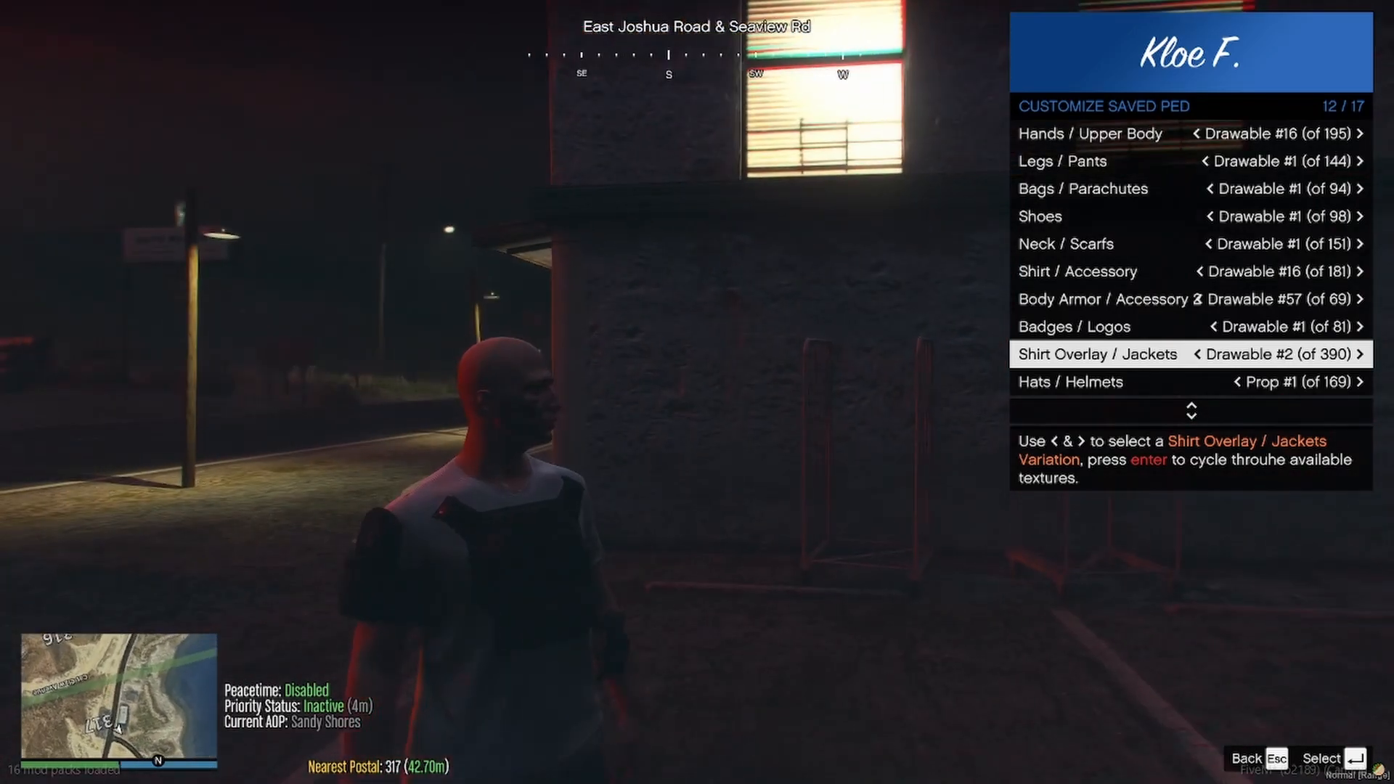
Step: Open the time and weather settings with /easytime and apply a daytime hour of about 10:00
type("t/e")
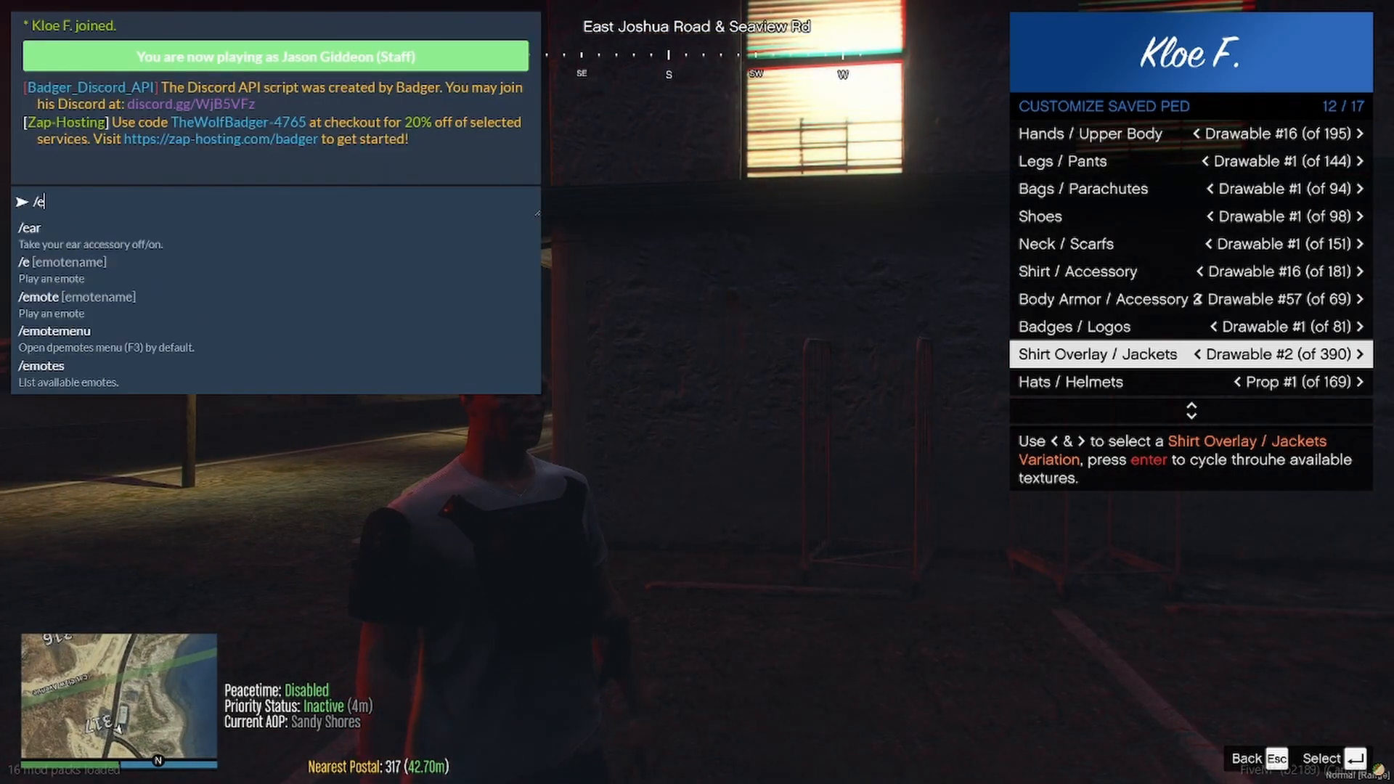
type("ayti")
key("BackSpace")
key("BackSpace")
key("BackSpace")
type("s")
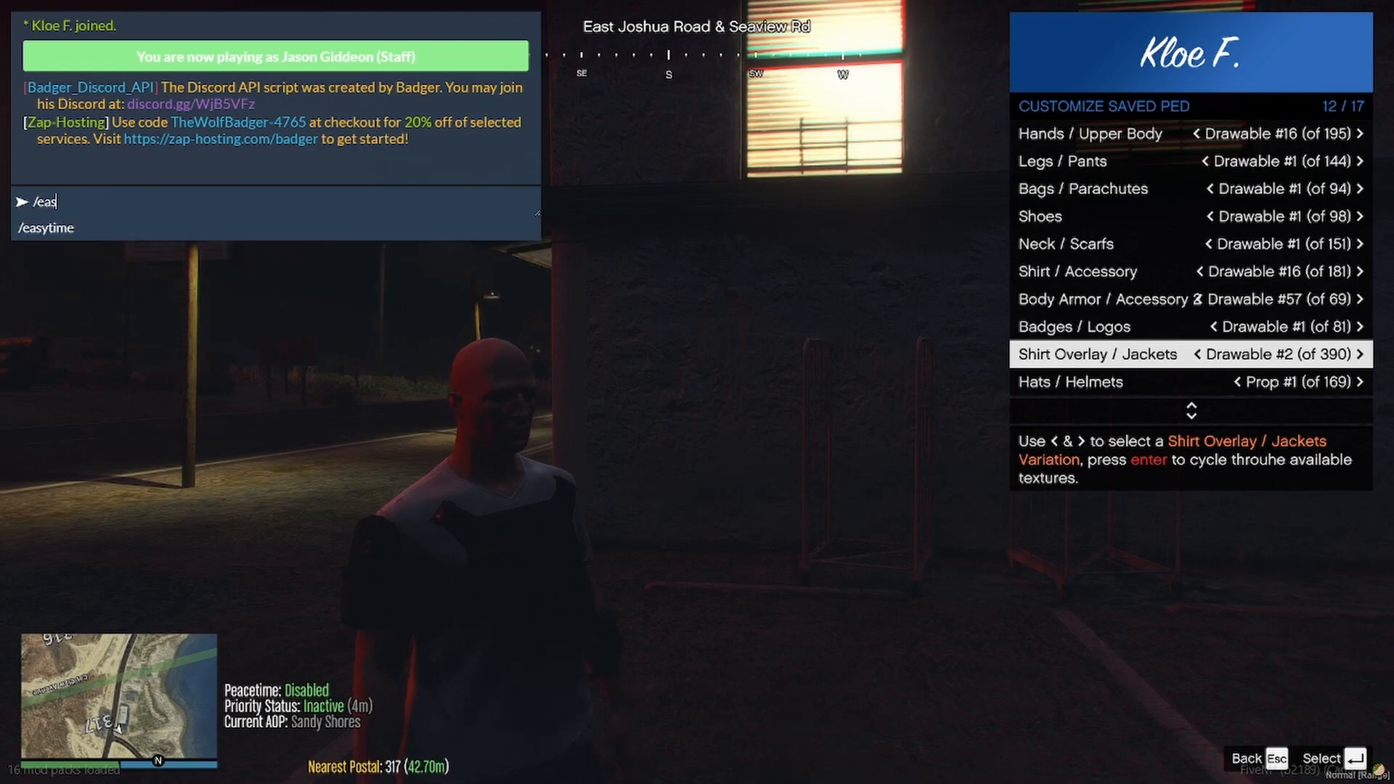
type("ytime")
key("Return")
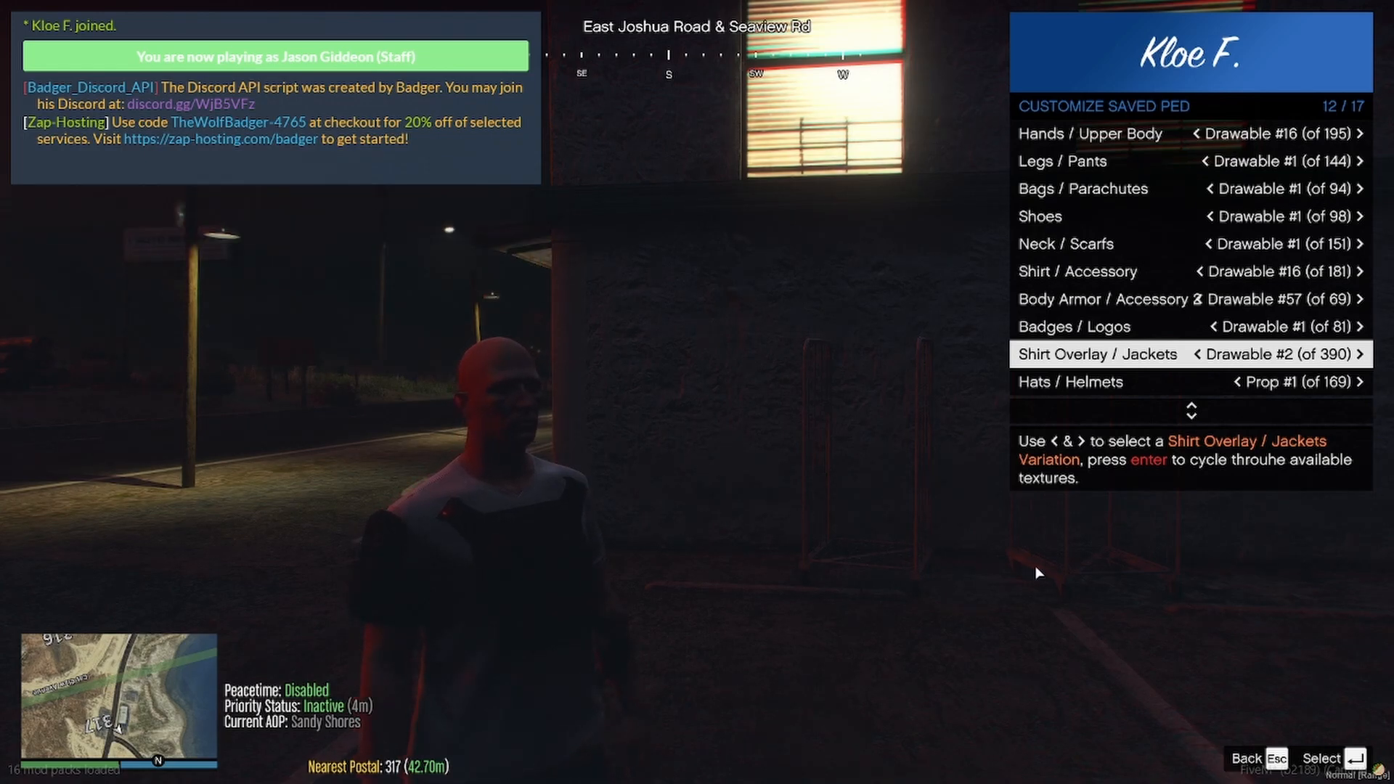
left_click_drag(814, 412, 539, 410)
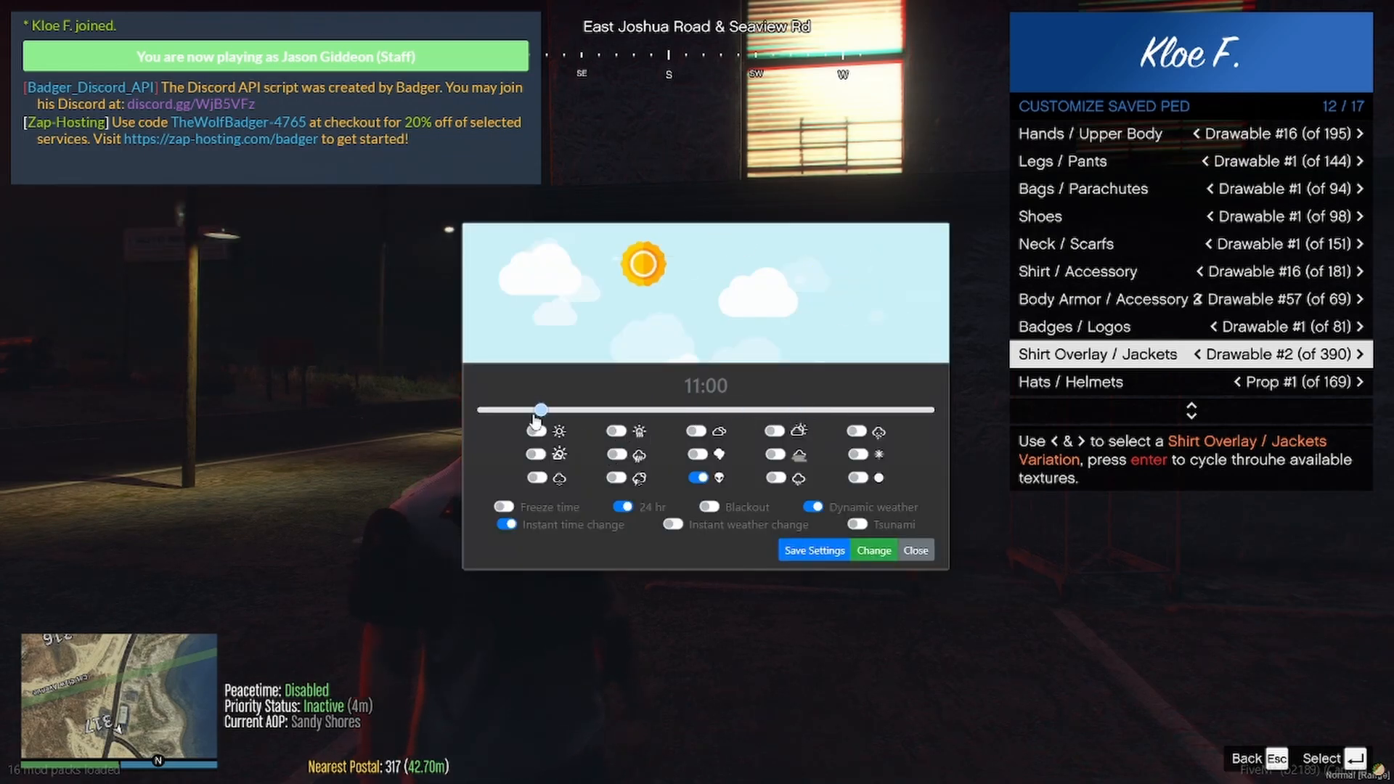
left_click(866, 555)
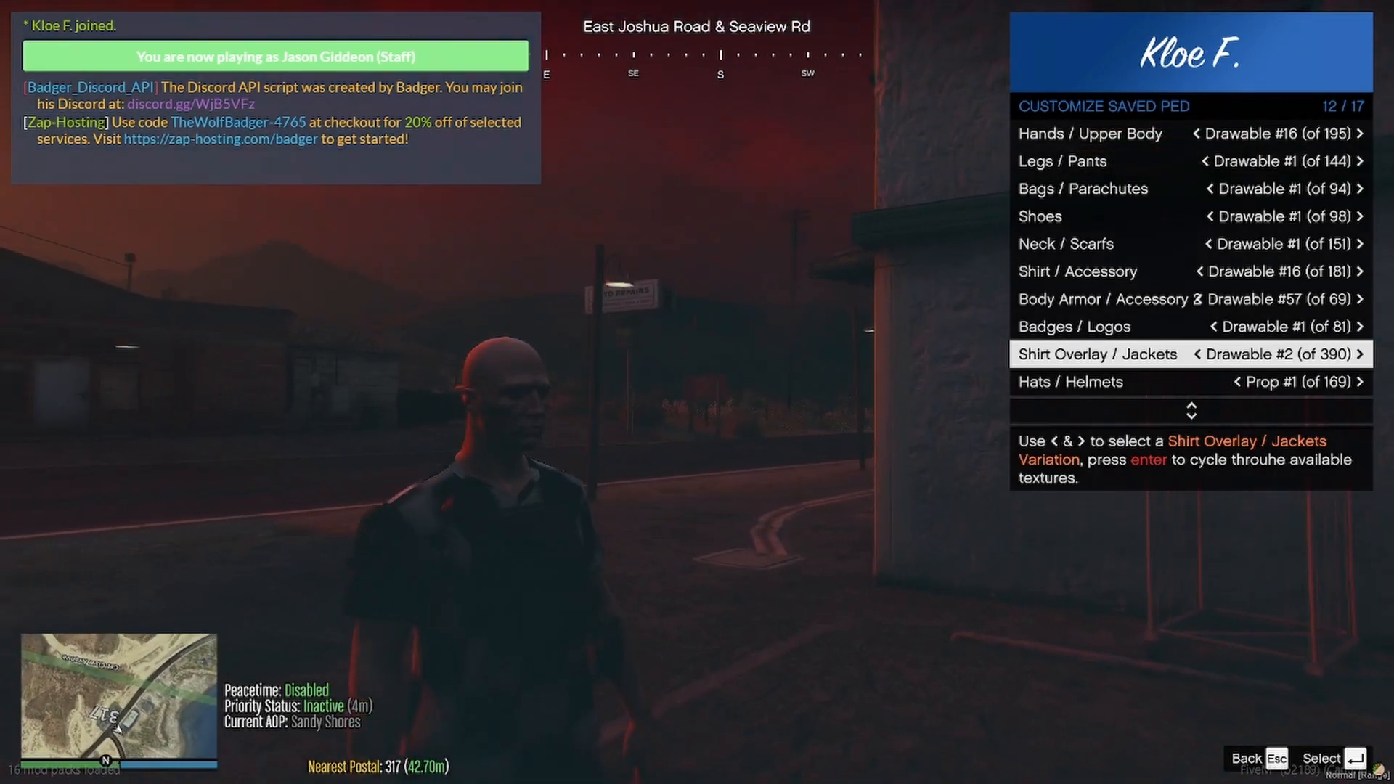
Step: Reopen the settings with /easytime and replace the Halloween weather with the second sunny weather option
type("t/easytime")
key("Return")
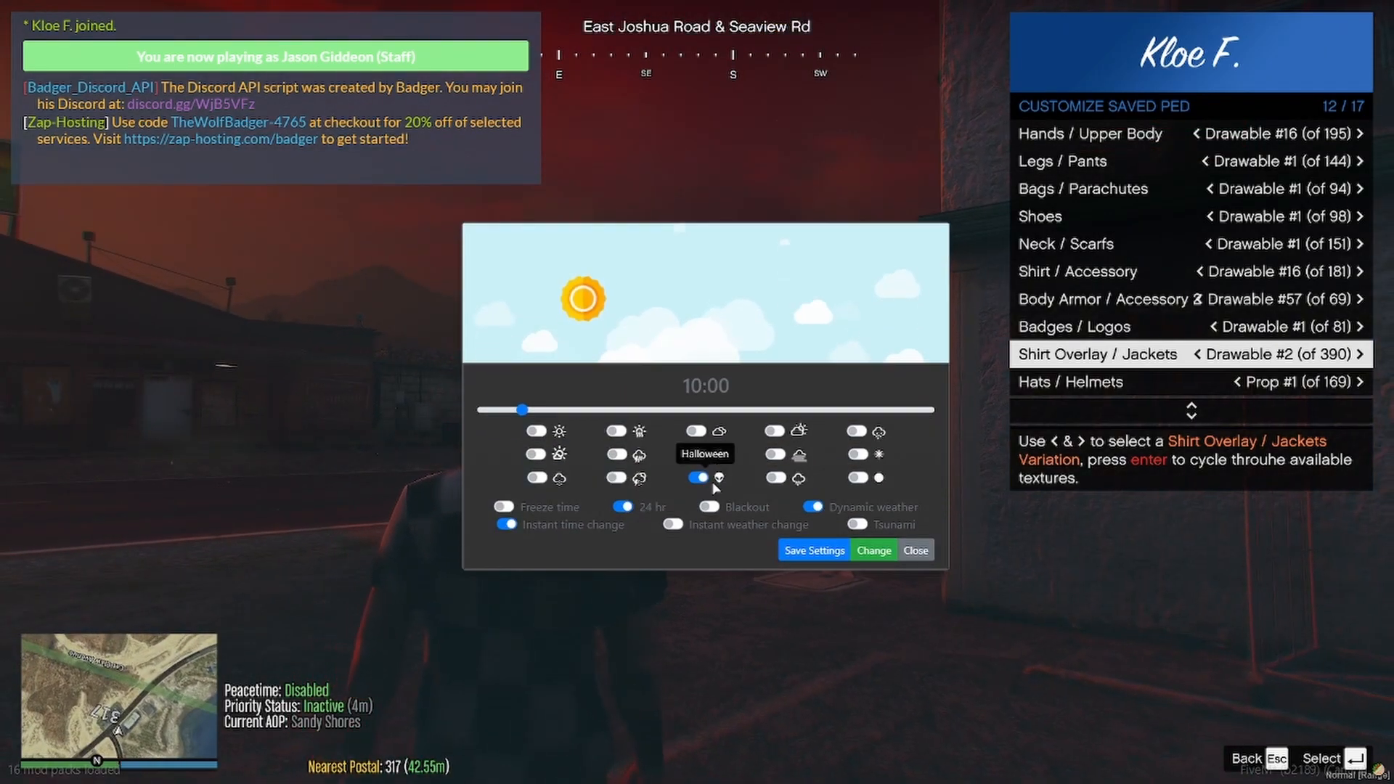
left_click(615, 430)
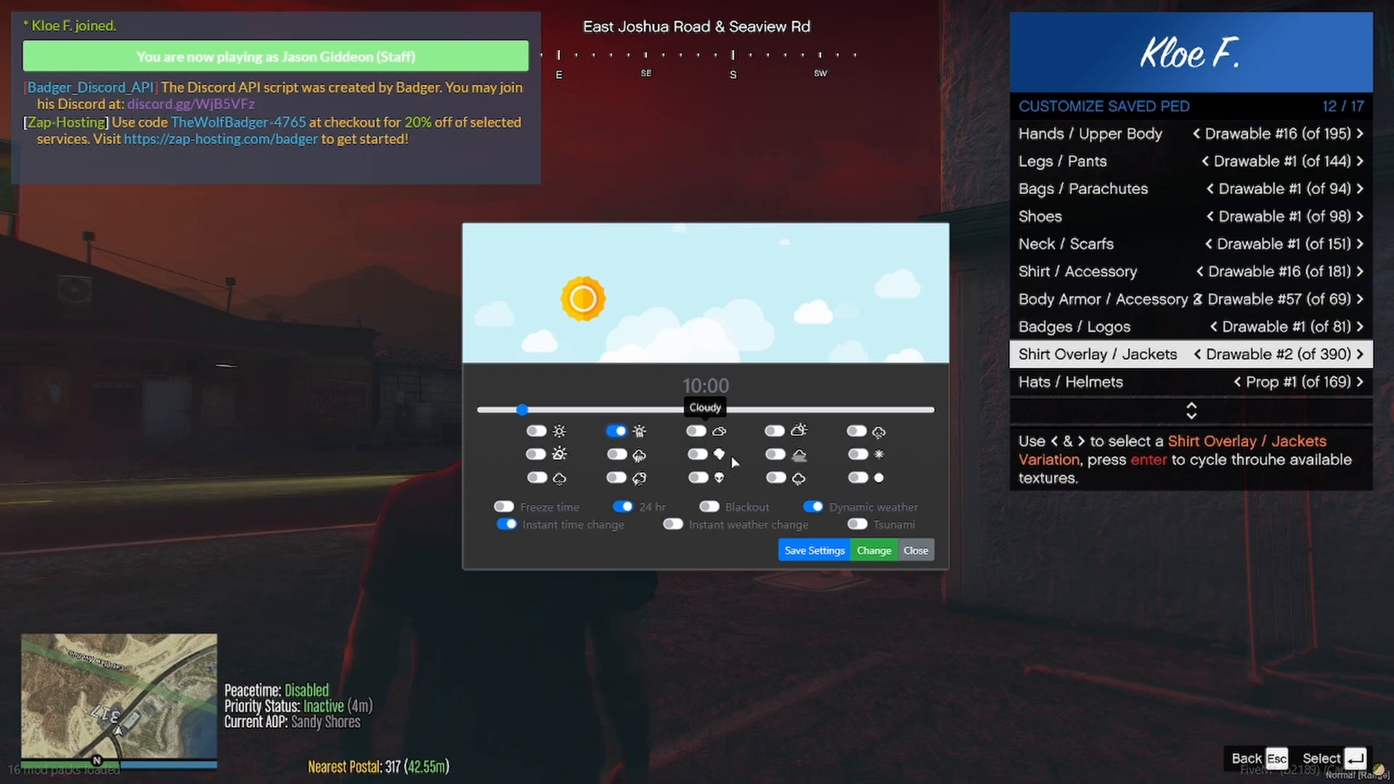
left_click(877, 559)
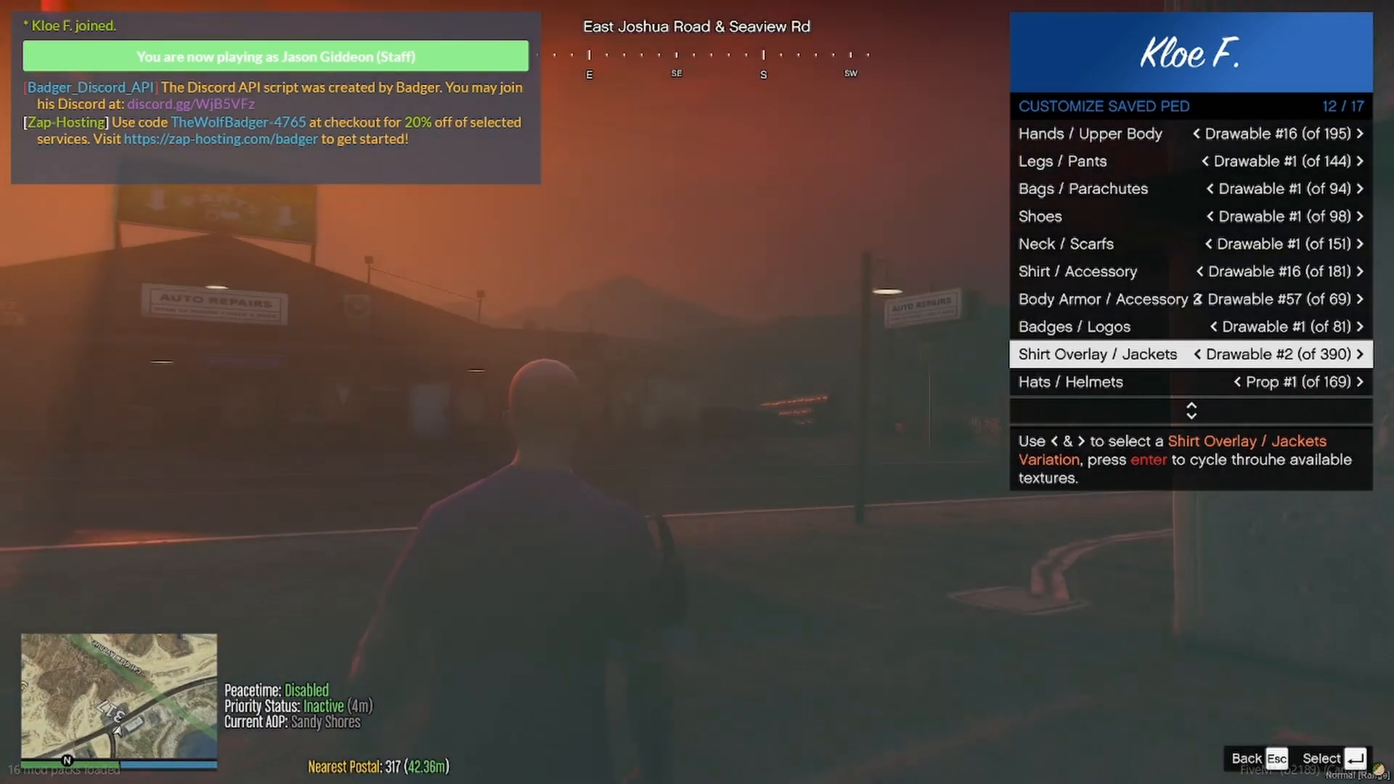
Step: Reopen the easytime settings, set the time to 12:00 with the second sunny weather option, and apply the change
key("w")
key("t")
key("Up")
key("Return")
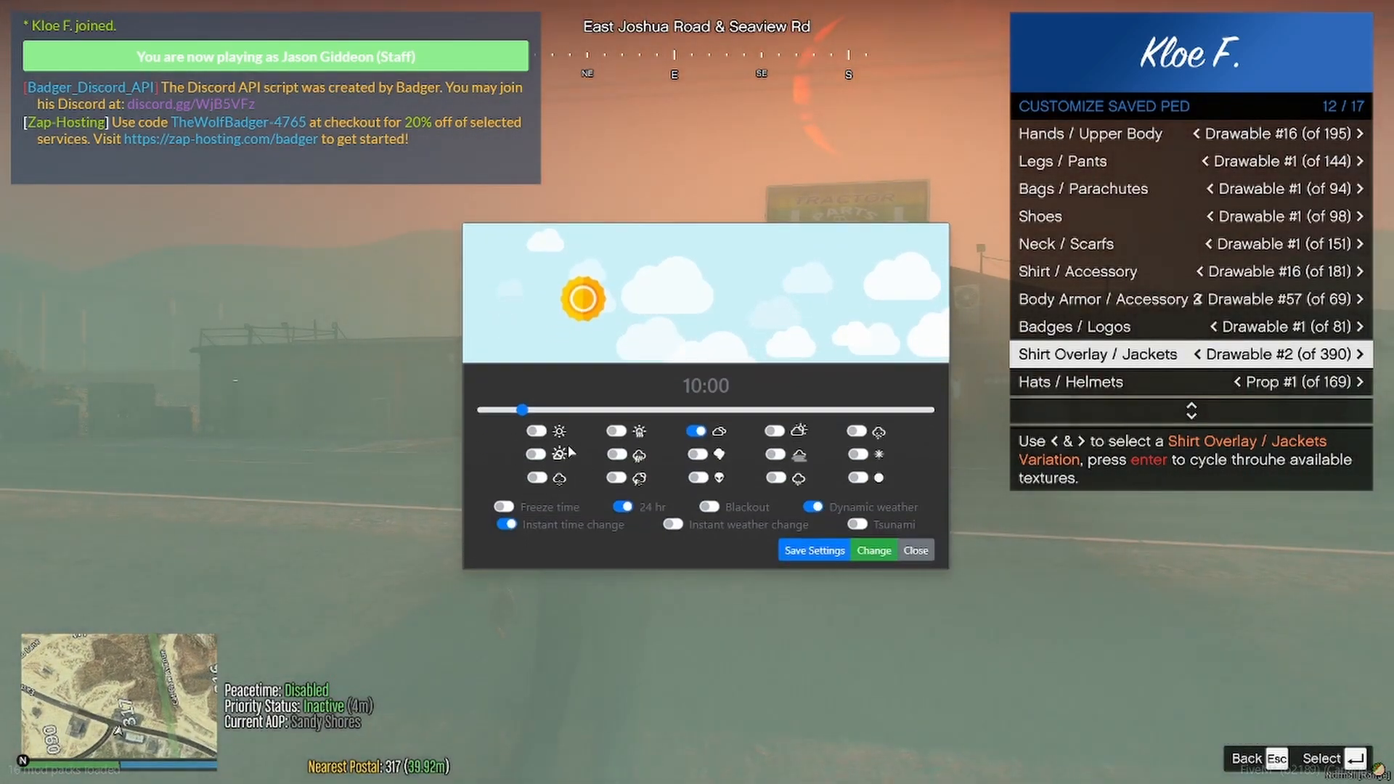
left_click(562, 412)
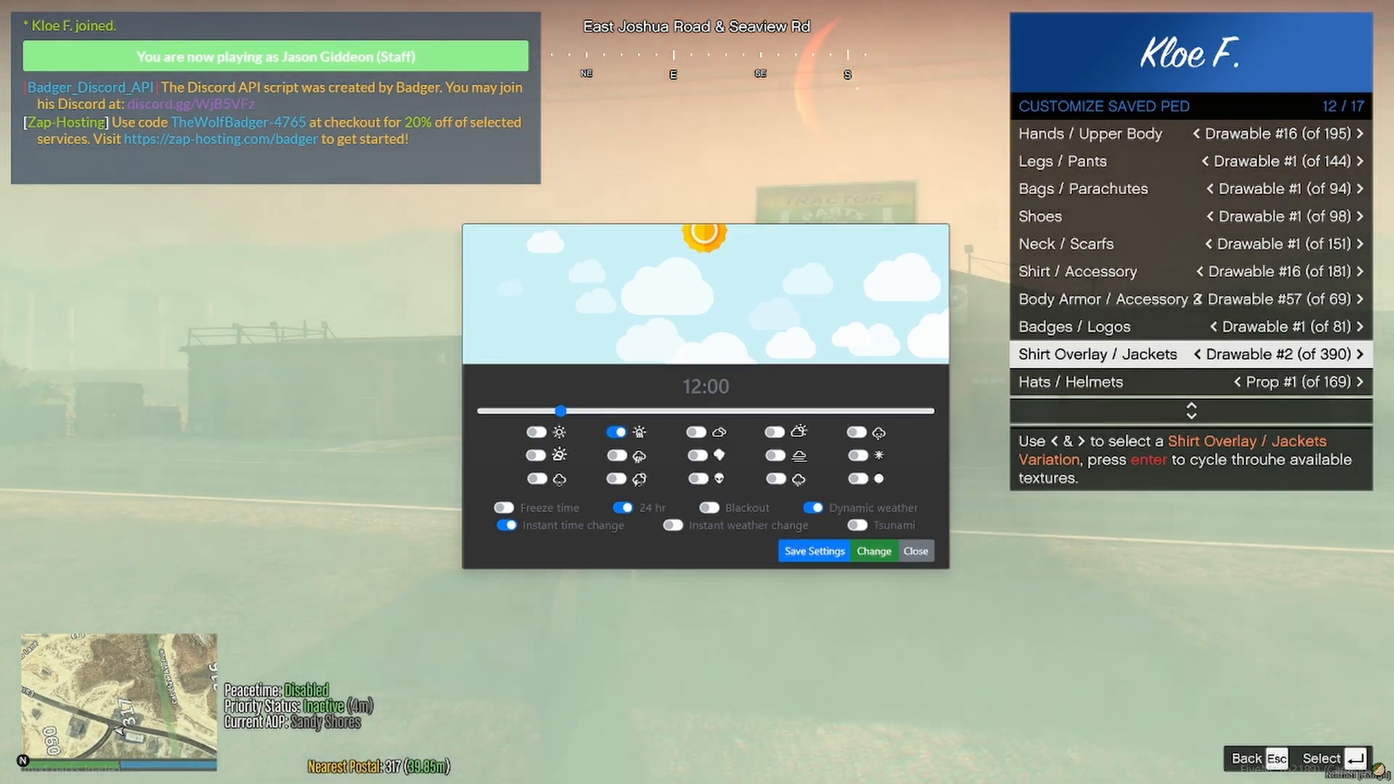
left_click(874, 551)
key("s")
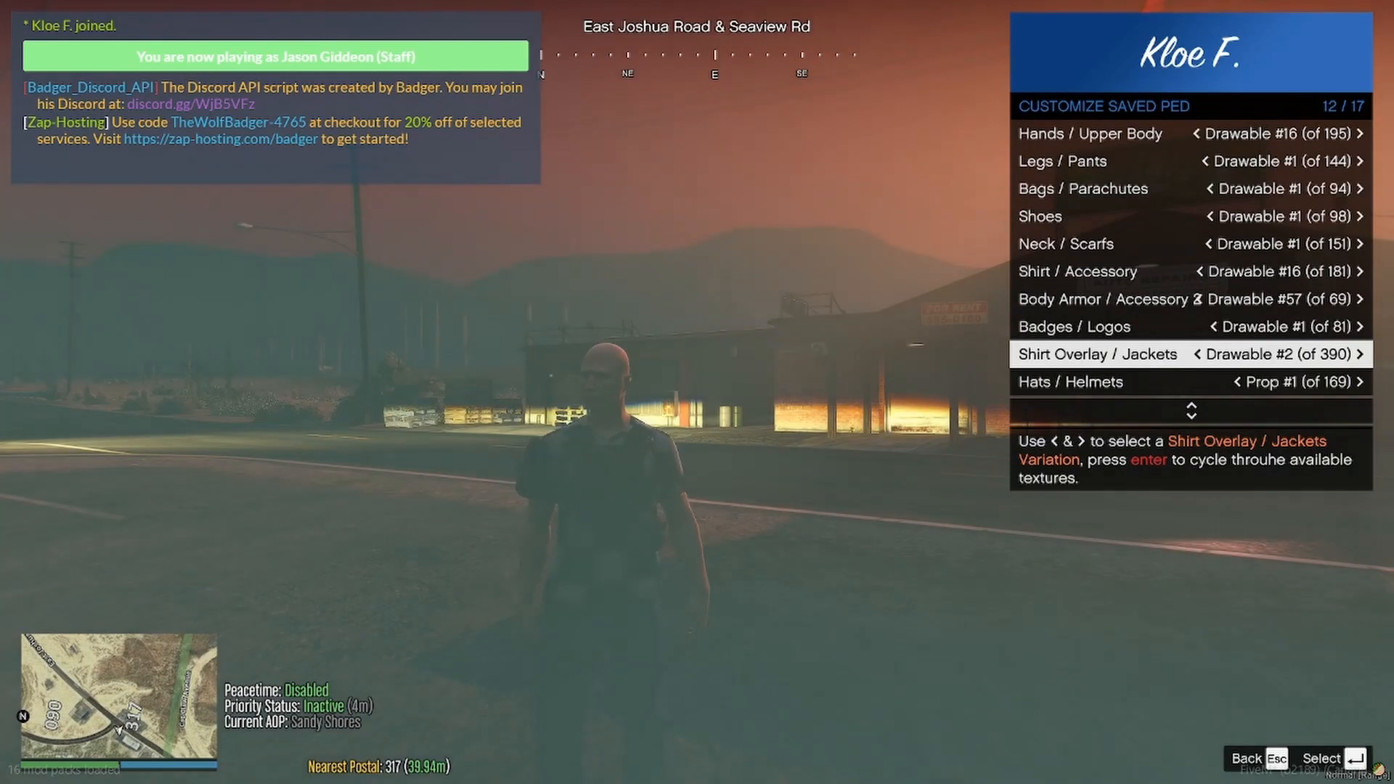
Step: Reopen the easytime settings, choose Neutral weather, turn on Instant weather change, and apply it
key("t")
key("Up")
key("Return")
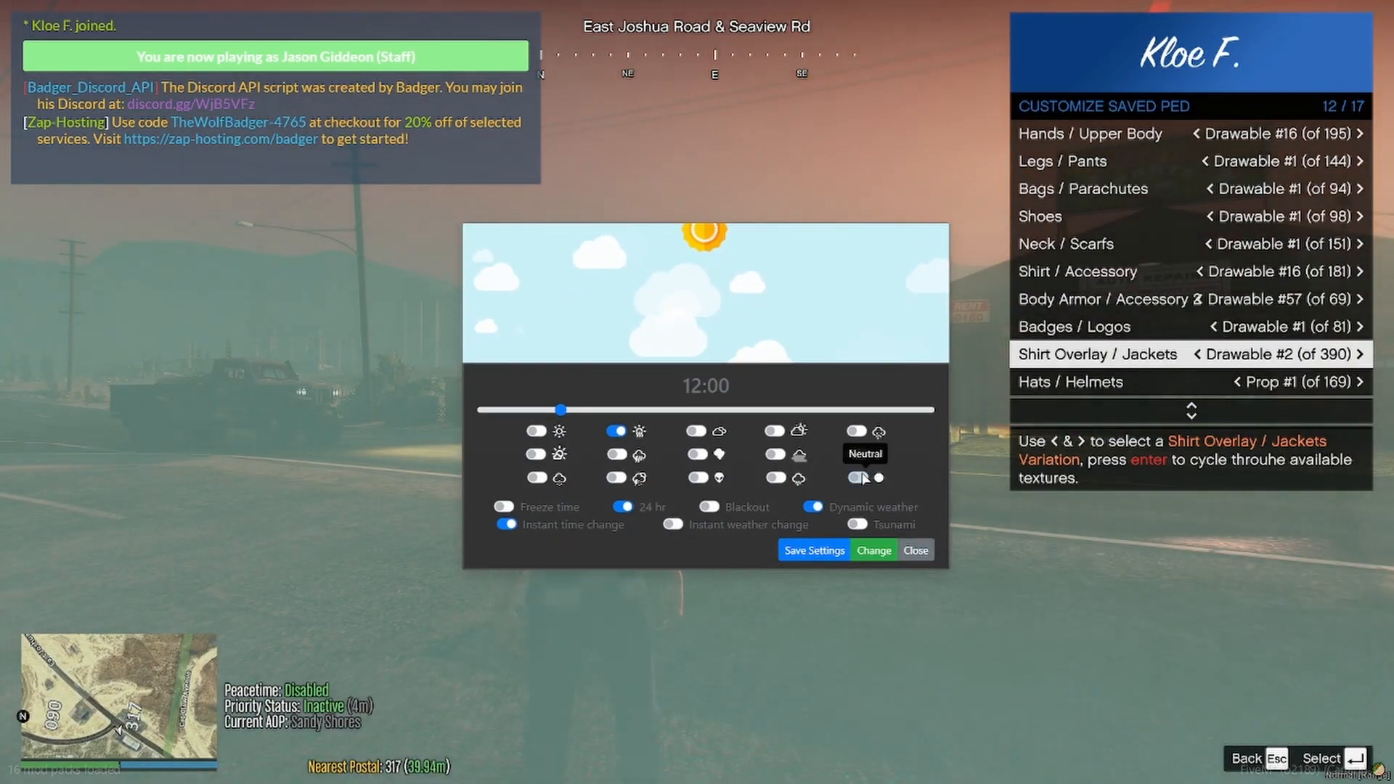
left_click(860, 477)
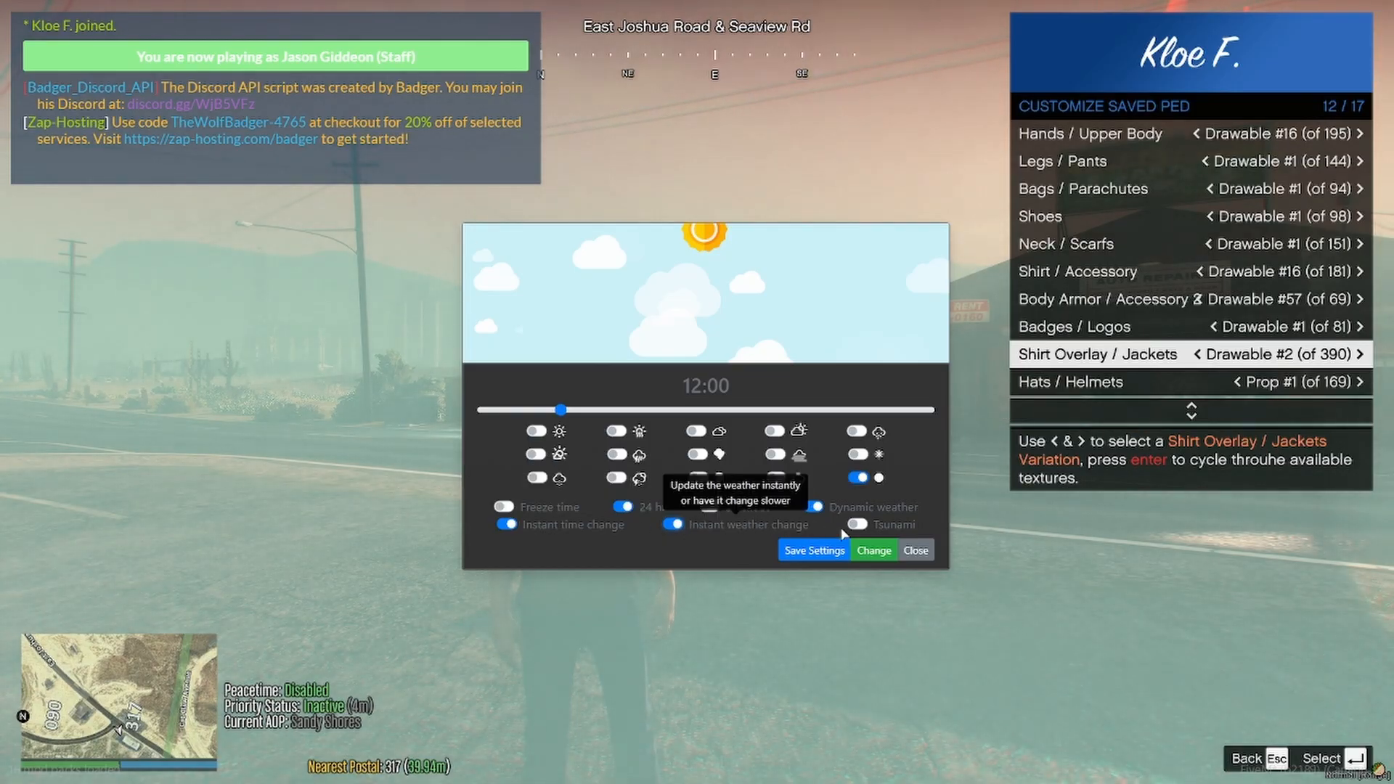
key("Escape")
Step: Browse the Shirt Overlay / Jackets drawables backward from #2 through #382 and #372 to #364
key("Left")
key("Left")
key("Left")
key("Left")
key("Left")
key("Left")
key("Left")
key("Left")
key("Left")
key("Left")
key("Left")
key("Left")
key("Left")
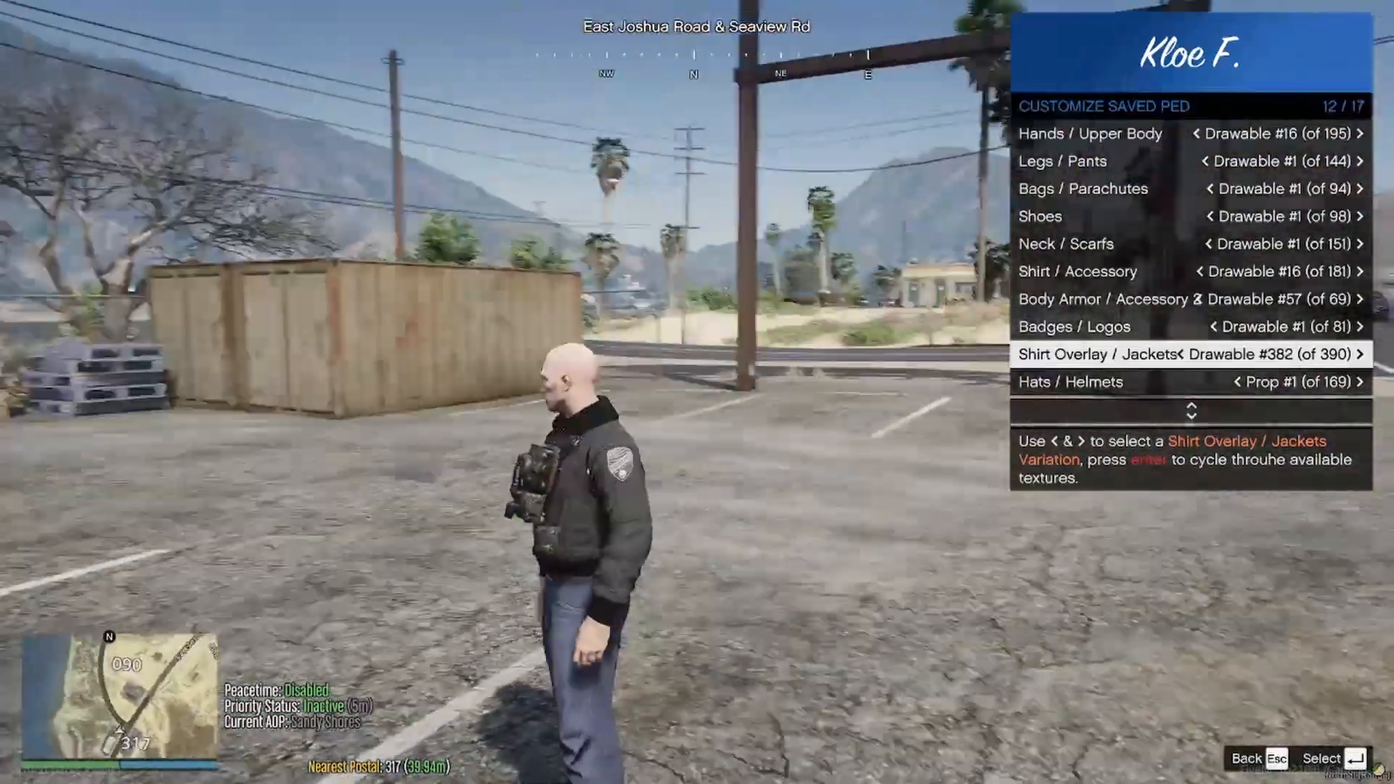
key("Left")
key("Left")
key("Left")
key("Left")
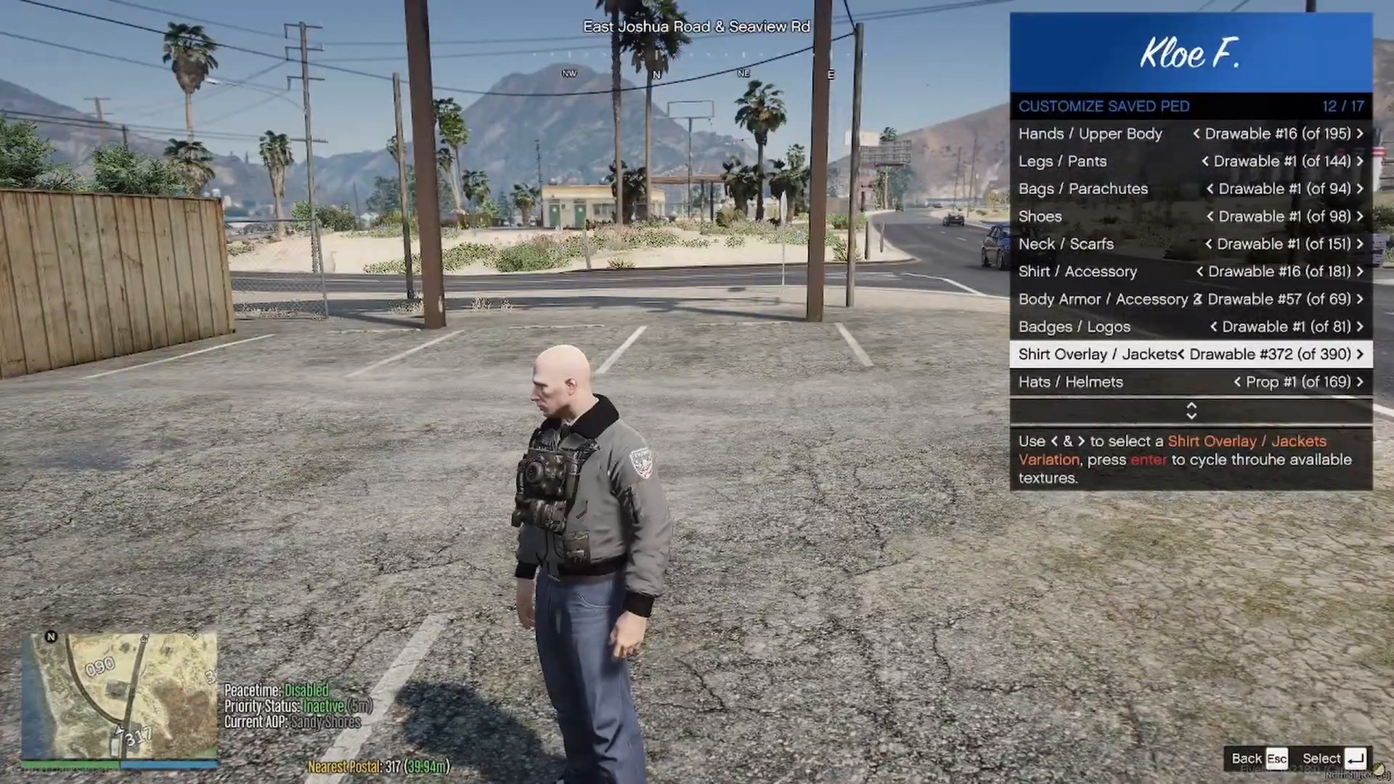
key("Left")
key("Left")
key("Left")
key("Left")
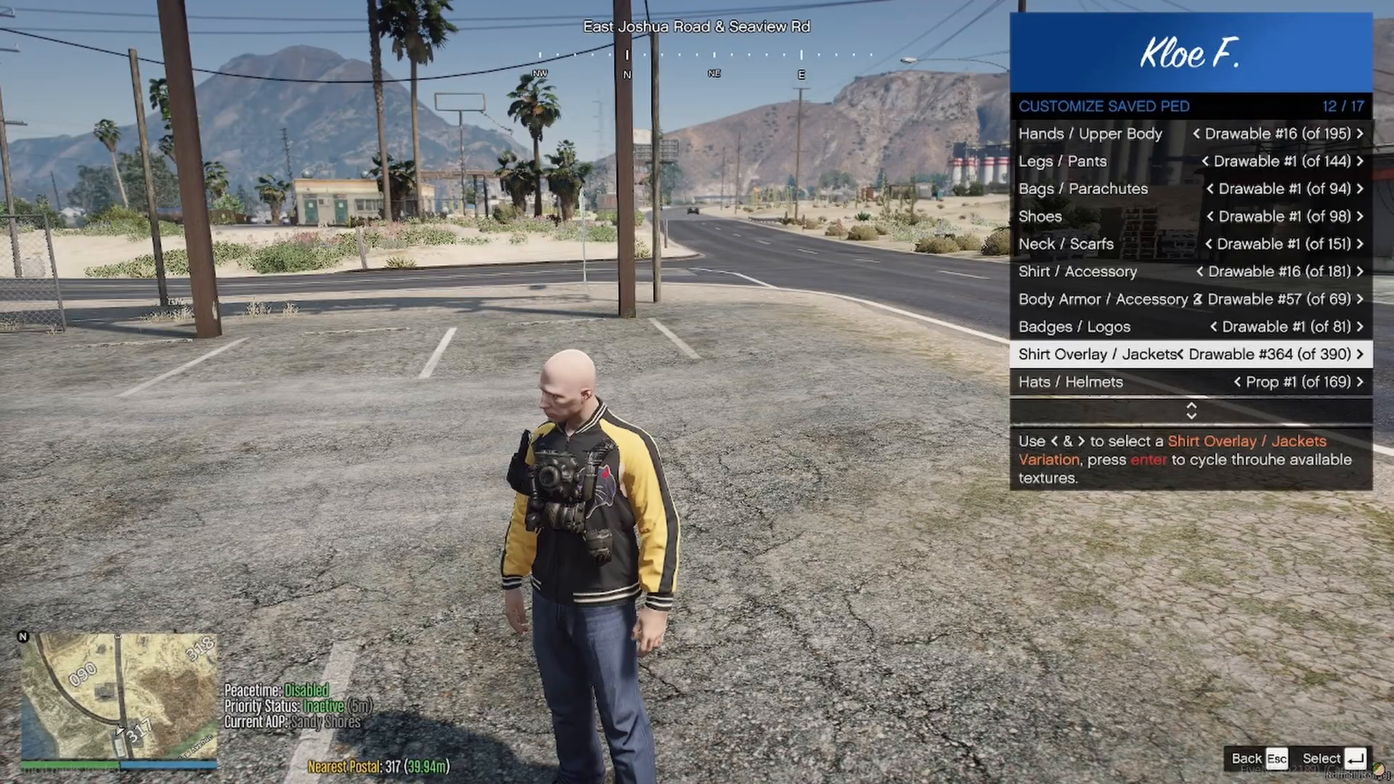
Step: Set Shirt Overlay / Jackets to drawable #370, the white short-sleeved uniform shirt, and go to Hats / Helmets
key("Right")
key("Right")
key("Right")
key("Right")
key("Right")
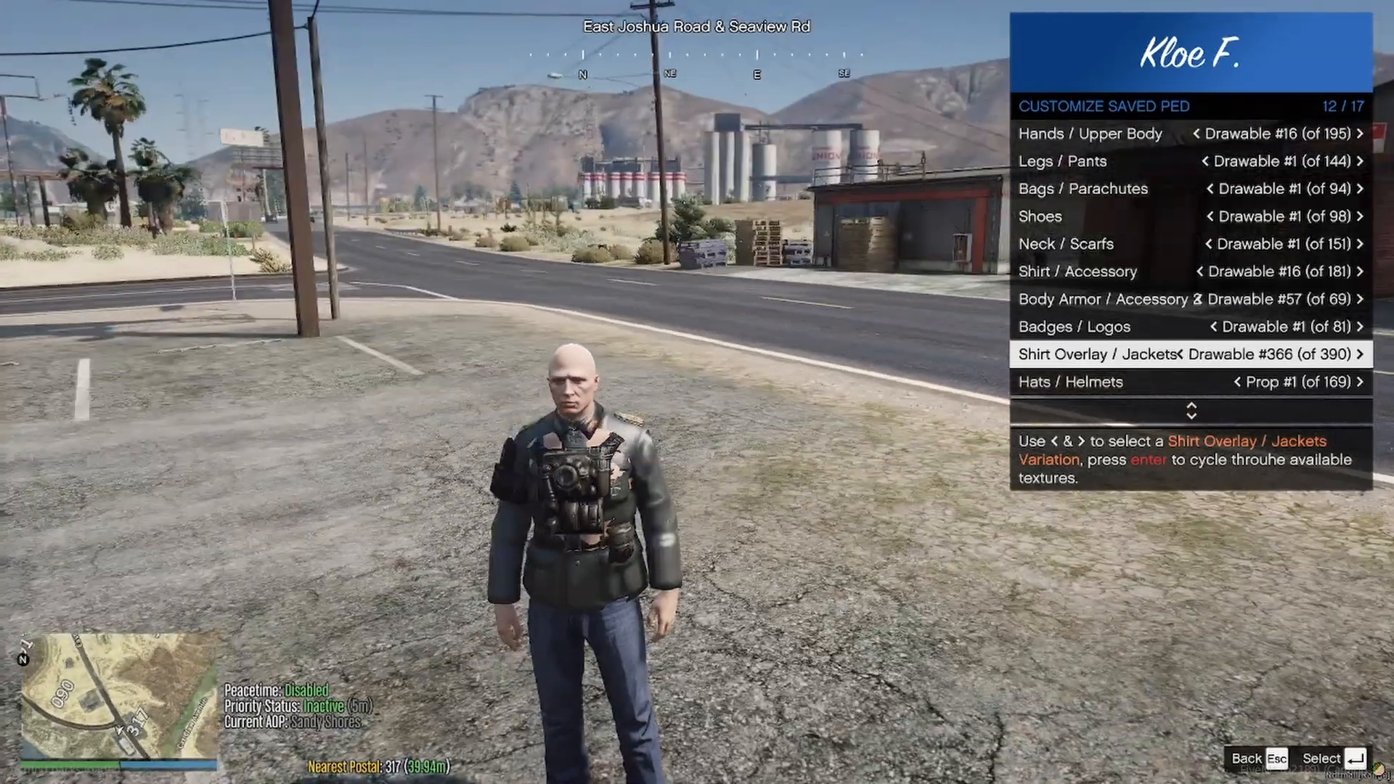
key("Left")
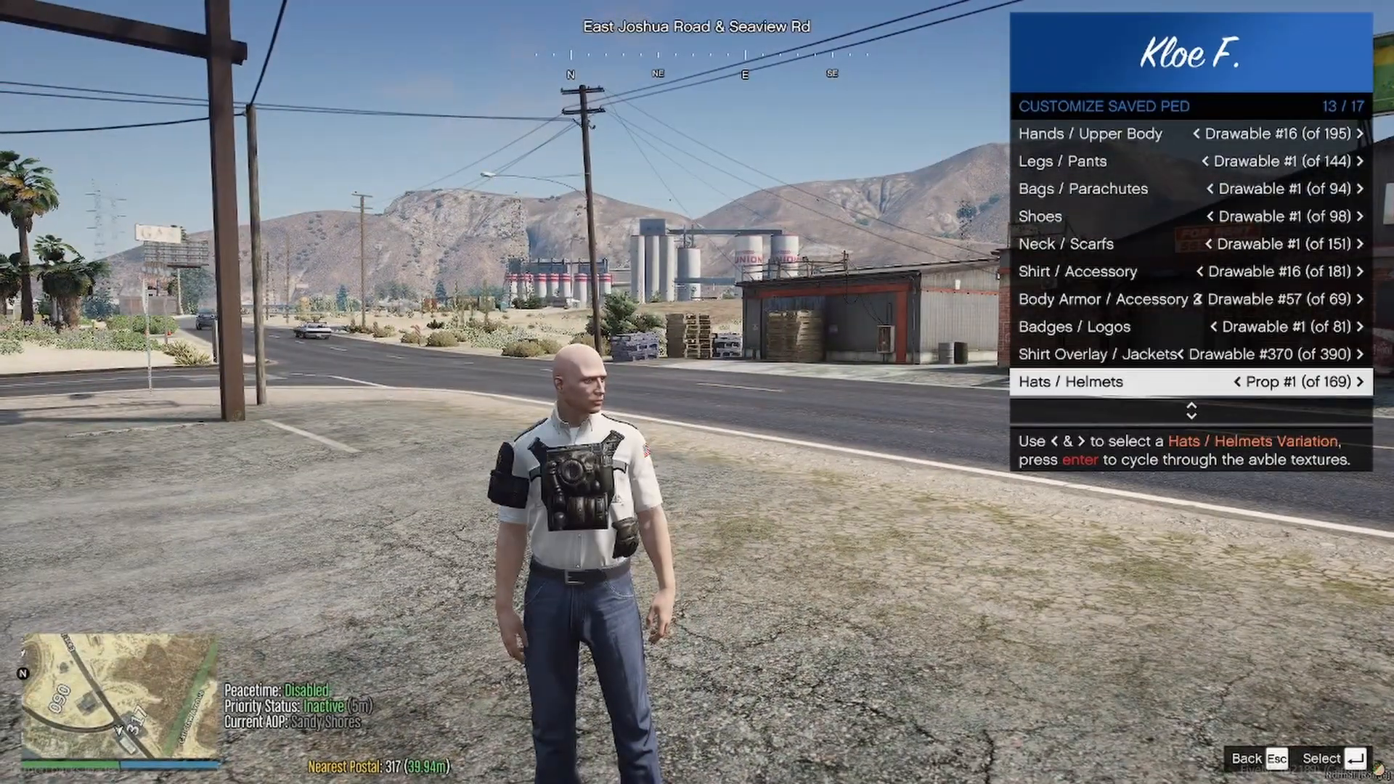
Step: Browse the Hats / Helmets props backward from #1 past #161 and #151
key("Left")
key("Left")
key("Left")
key("Left")
key("Left")
key("Left")
key("Left")
key("Left")
key("Left")
key("Left")
key("Left")
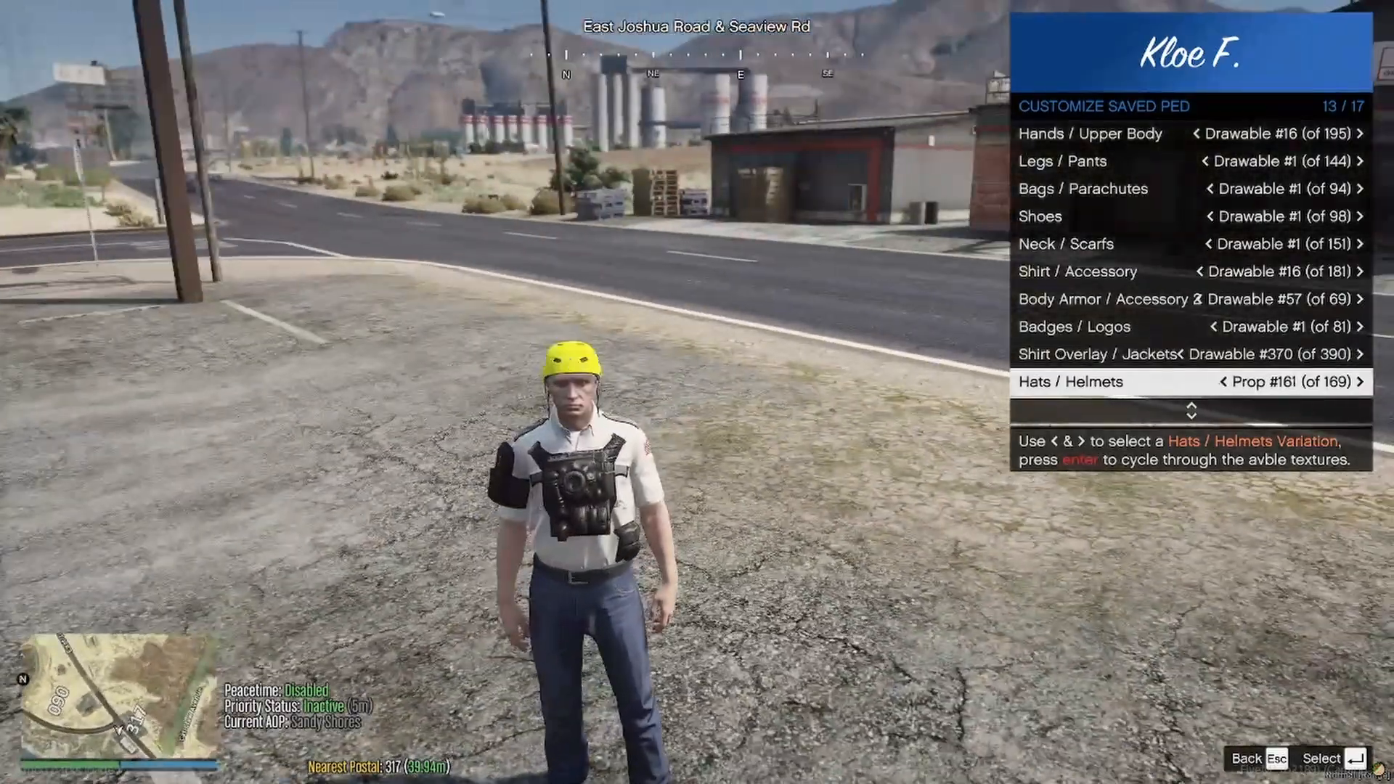
key("Left")
key("Left")
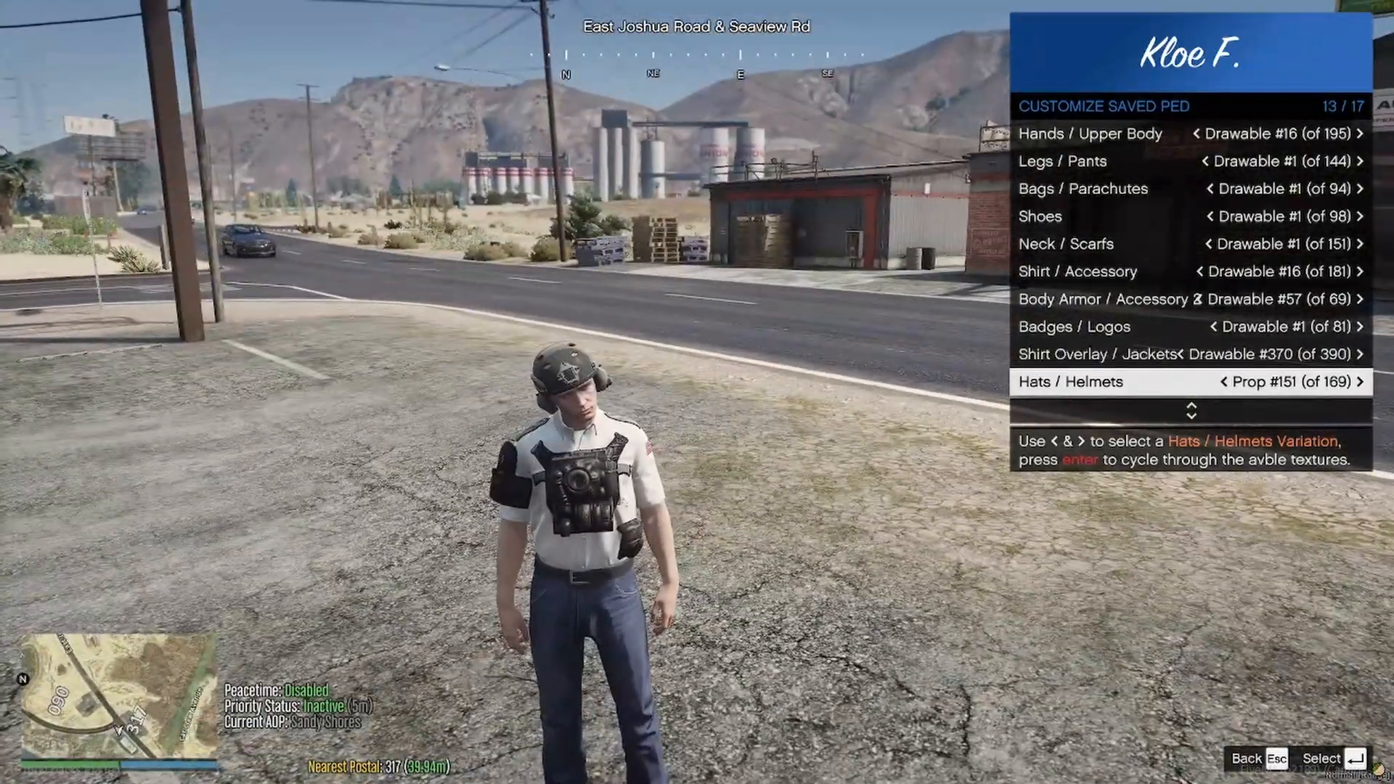
key("Left")
Step: Go forward through the Hats / Helmets props and put prop #160 on the character
key("Right")
key("Right")
key("Right")
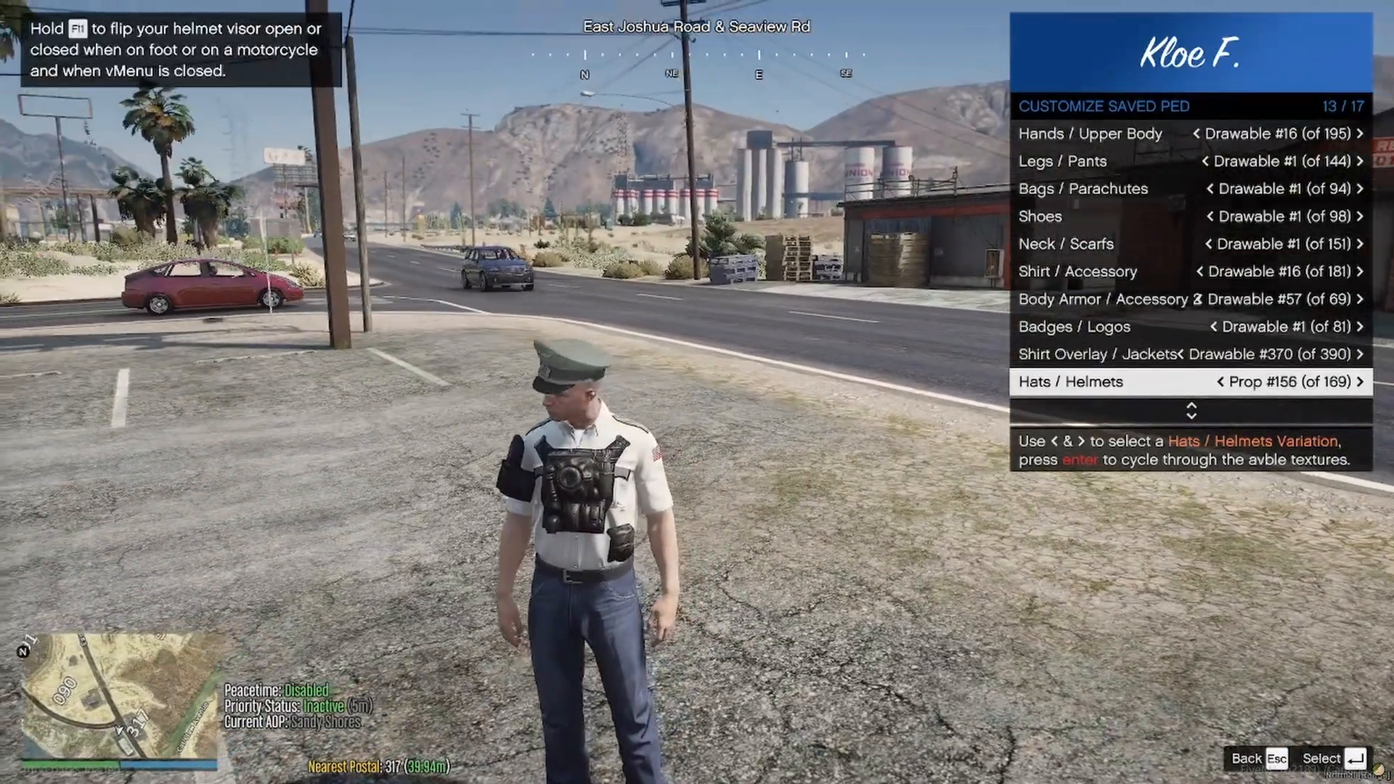
key("Right")
key("Right")
key("Right")
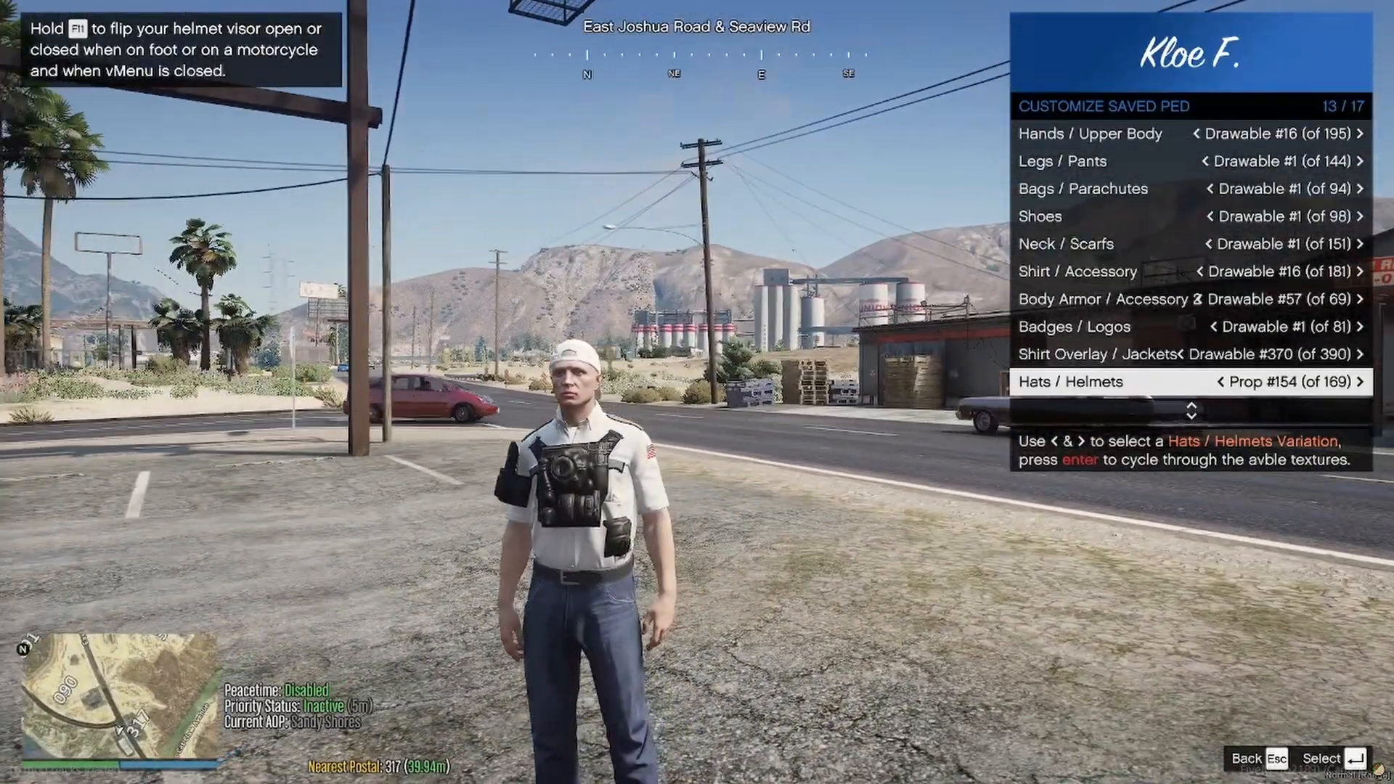
key("Right")
key("Right")
key("Right")
key("Right")
key("Right")
key("Right")
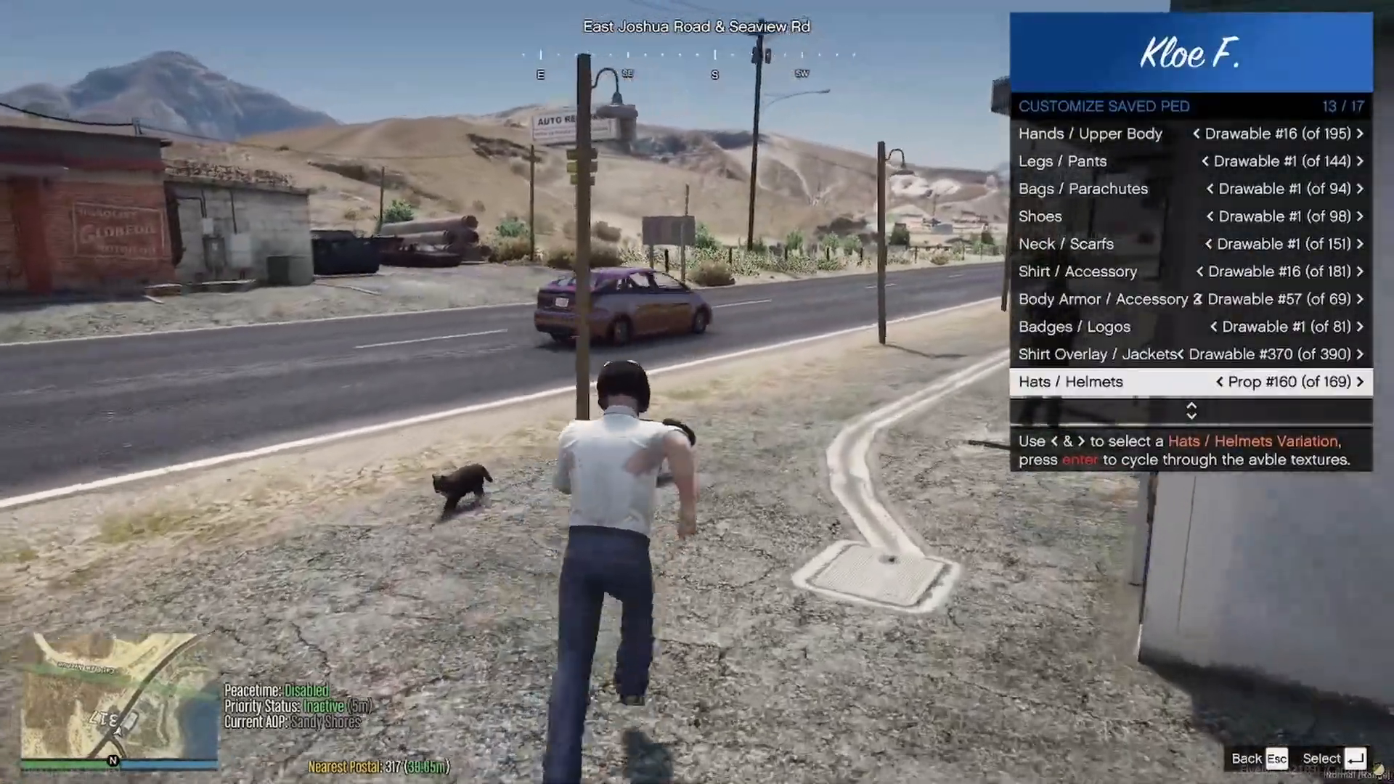
Step: Run the character along East Joshua Road to the store and climb over the green dumpster onto its roof
key("w")
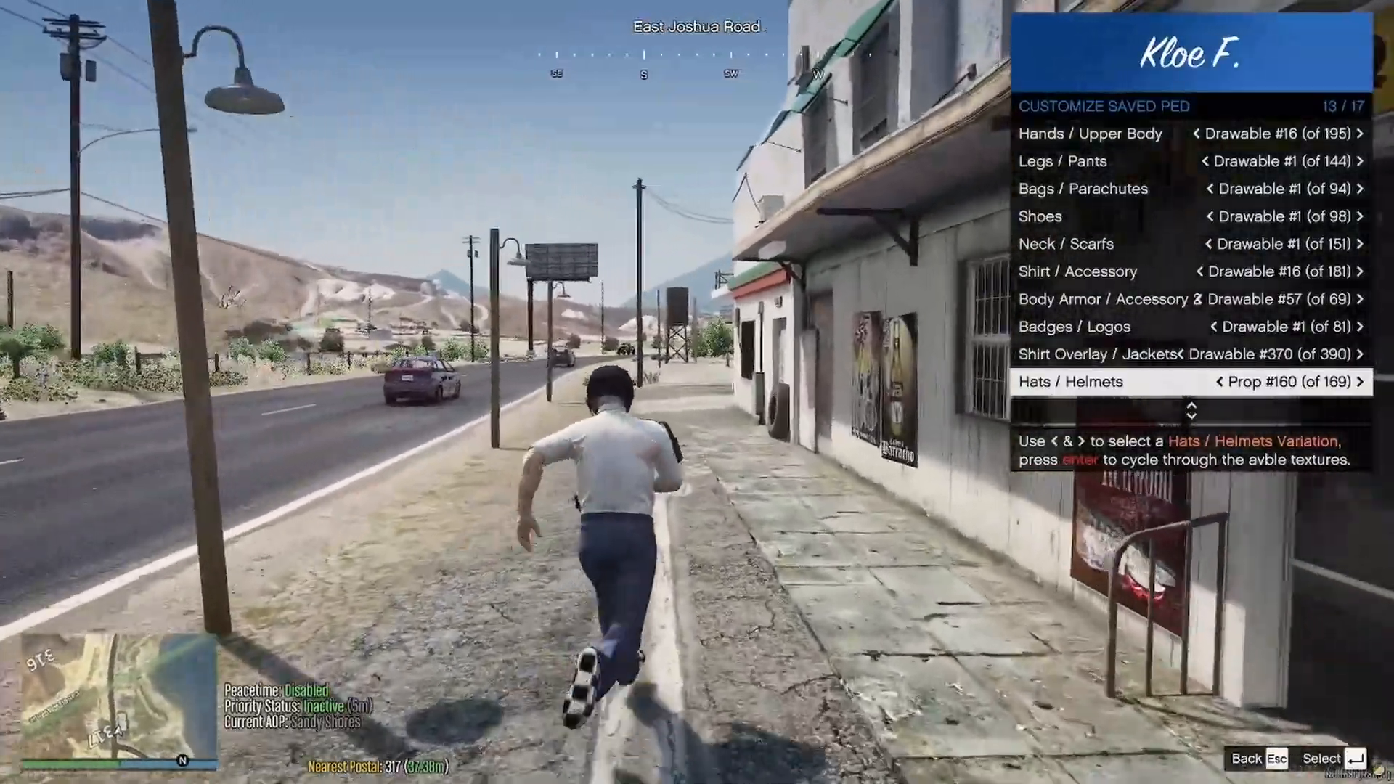
key("w")
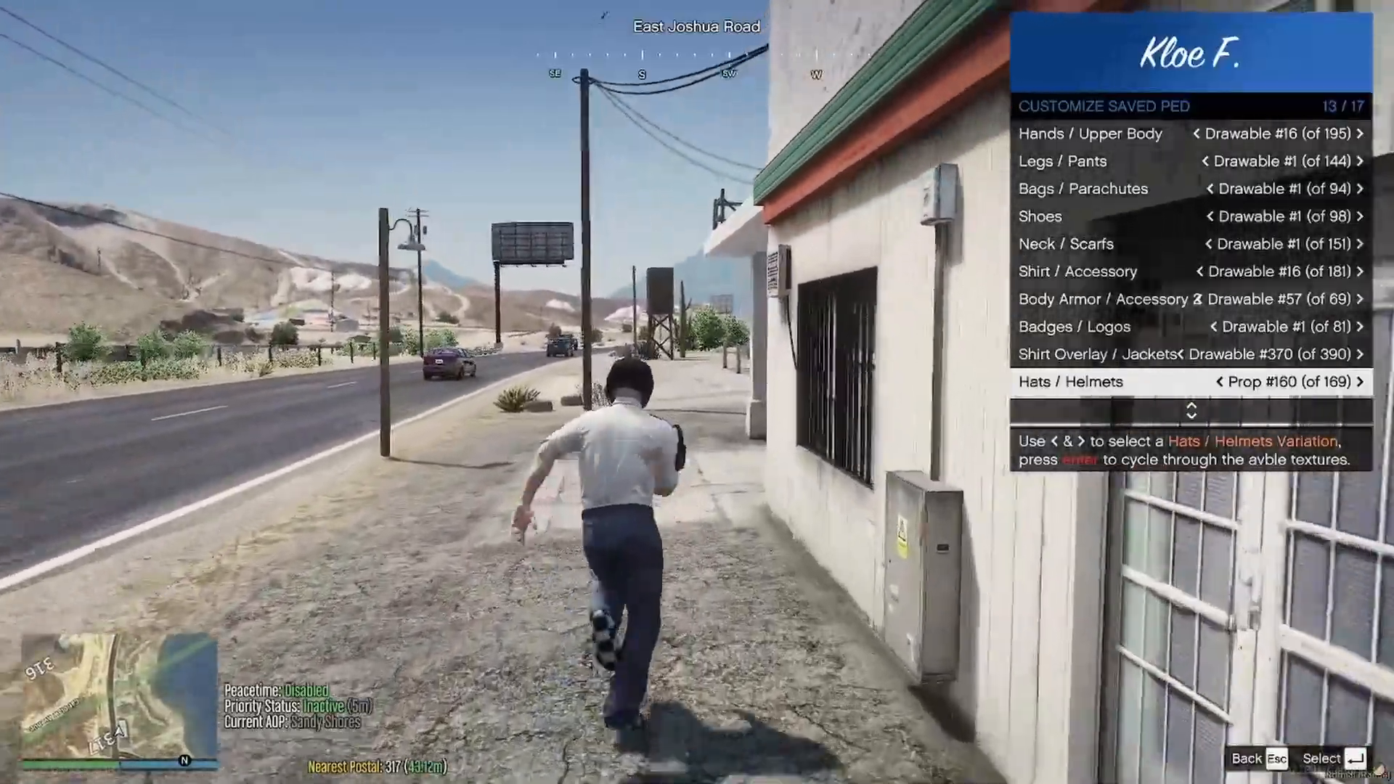
key("w")
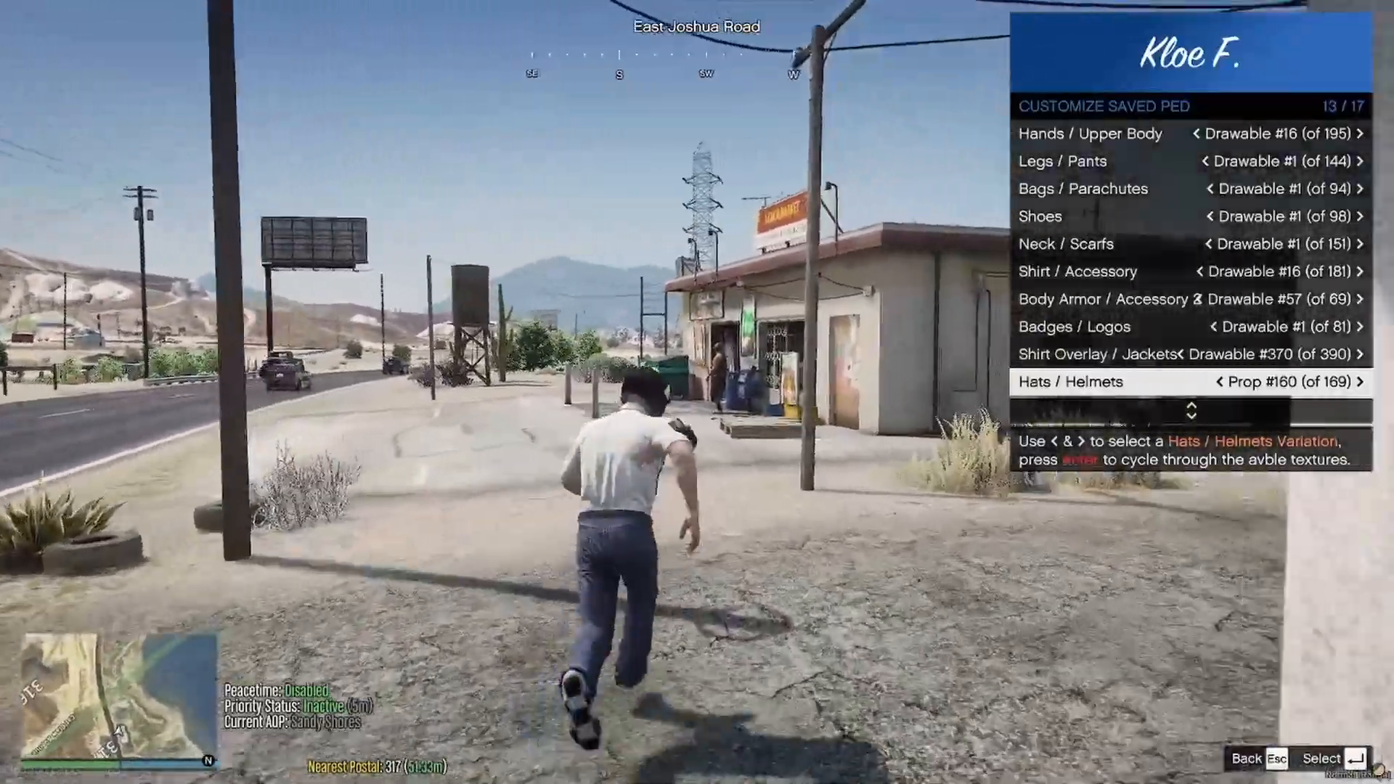
key("w")
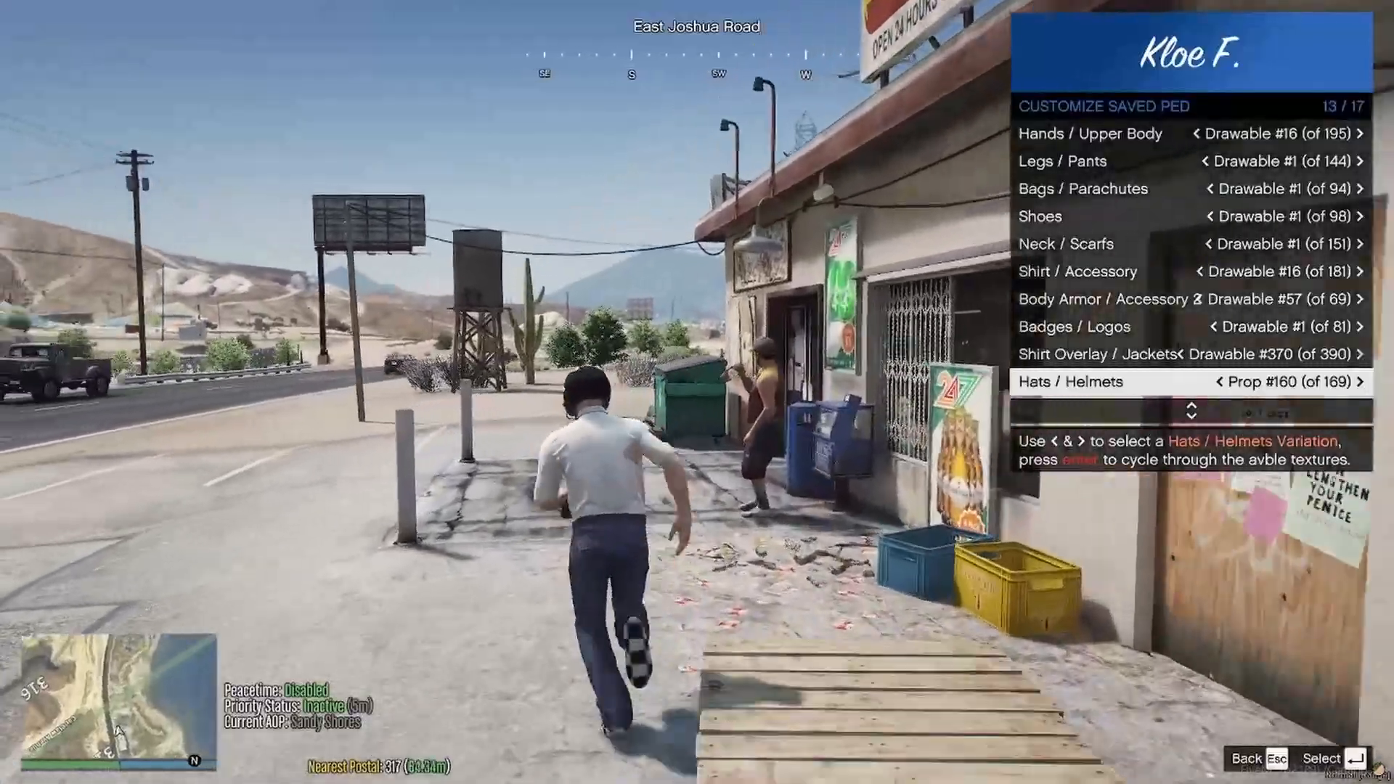
key("w")
key("space")
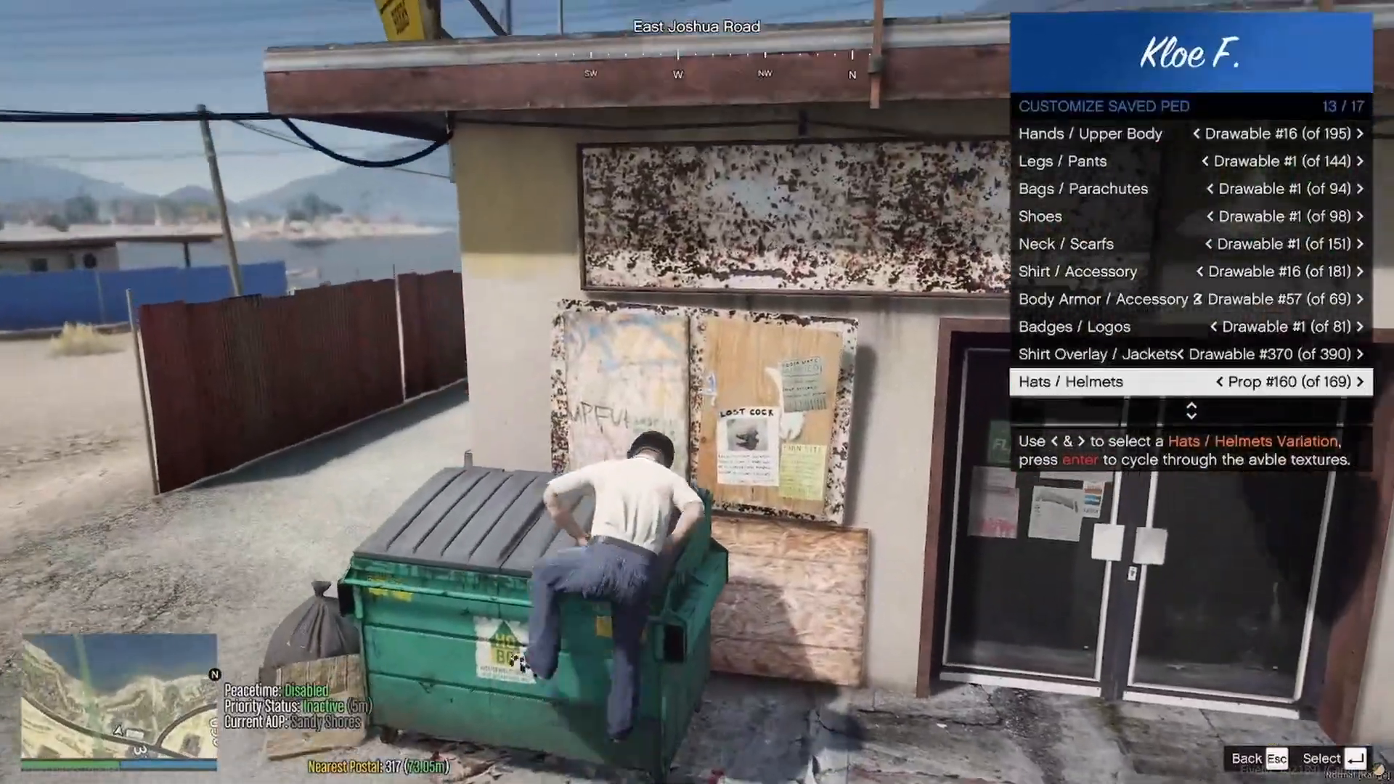
key("w")
key("space")
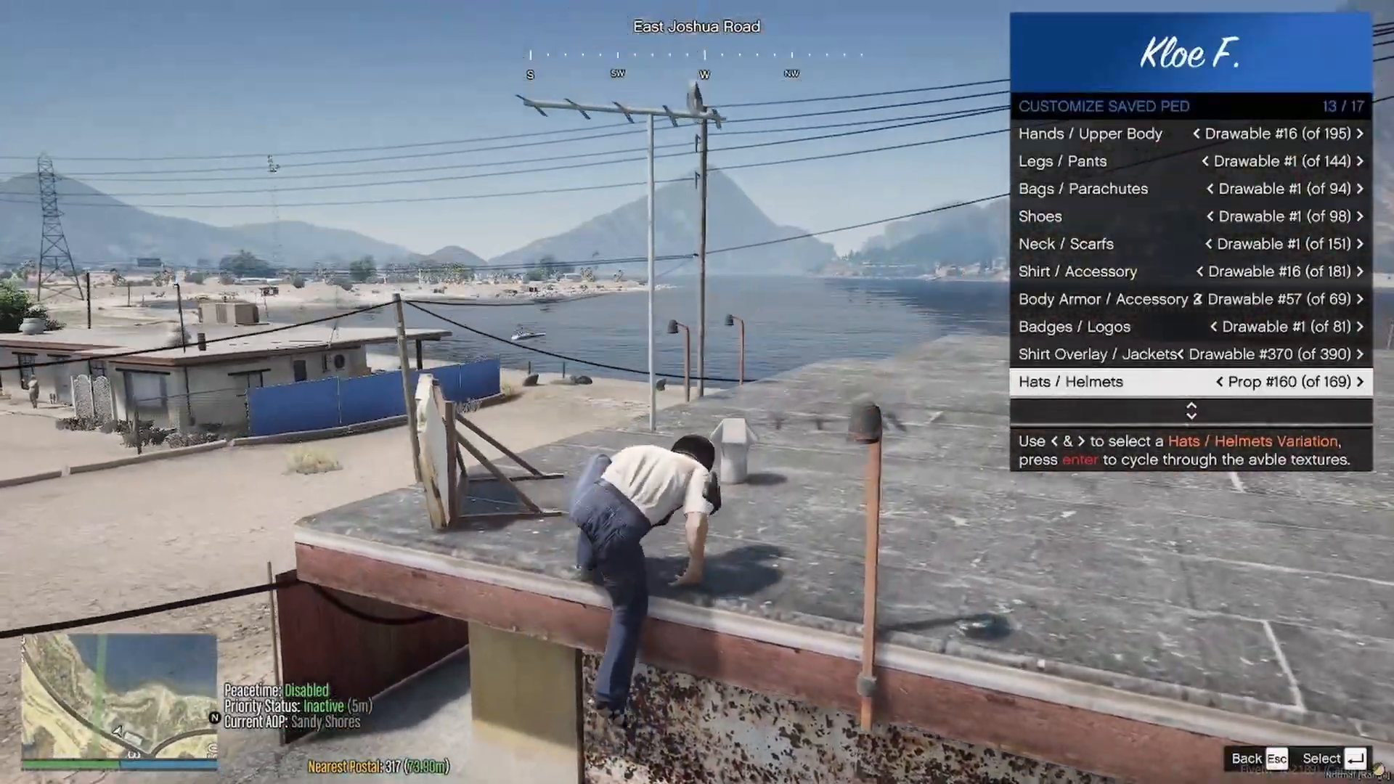
Step: Run the character across the store roof, jump onto the red containers, drop down and run past the back of the store
key("w")
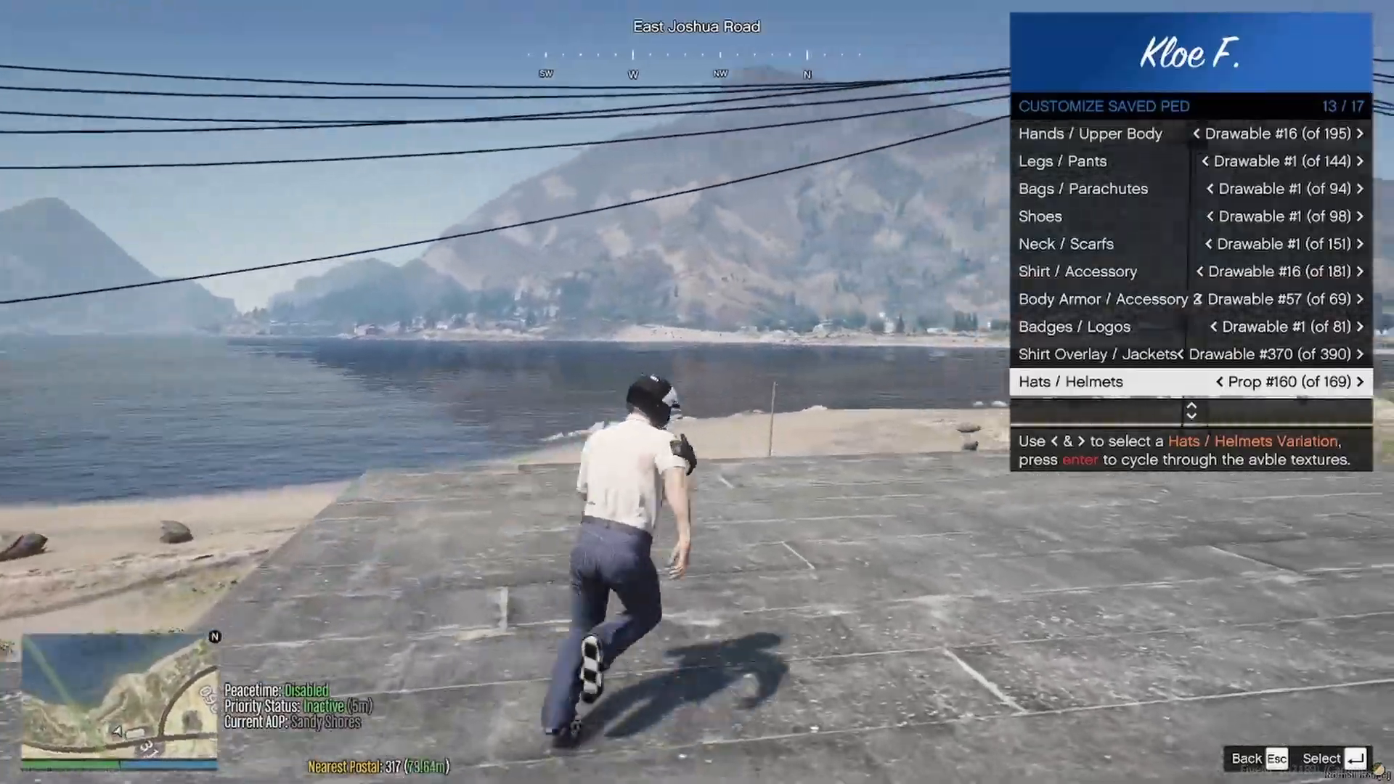
key("w")
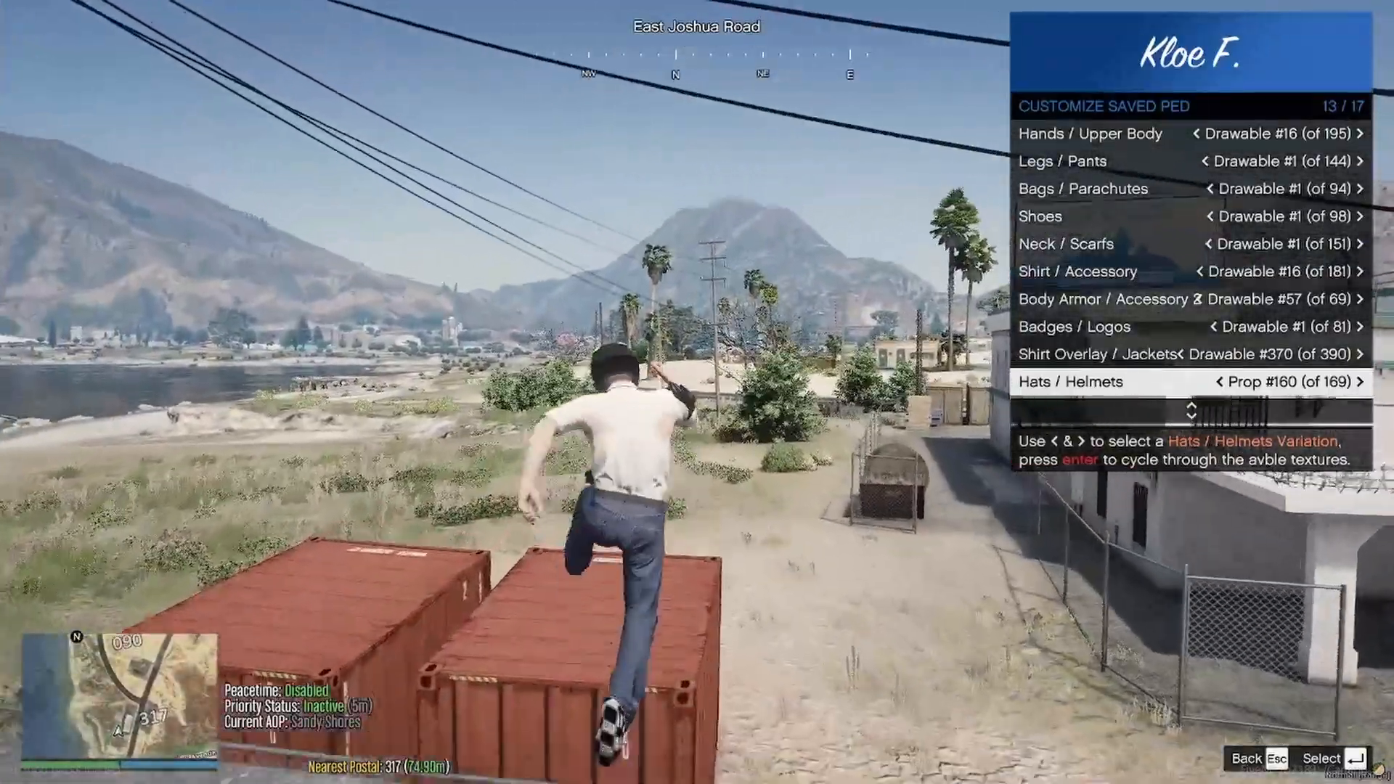
key("w")
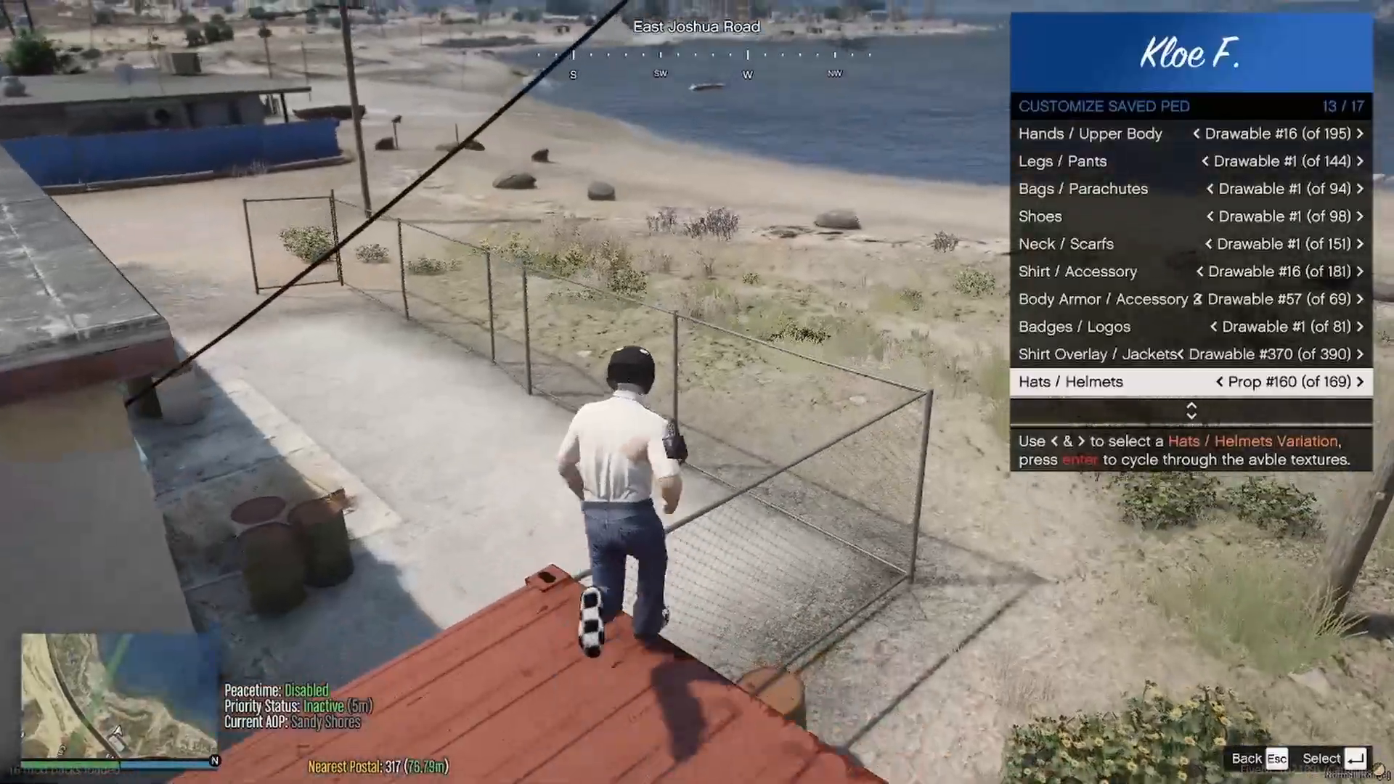
key("w")
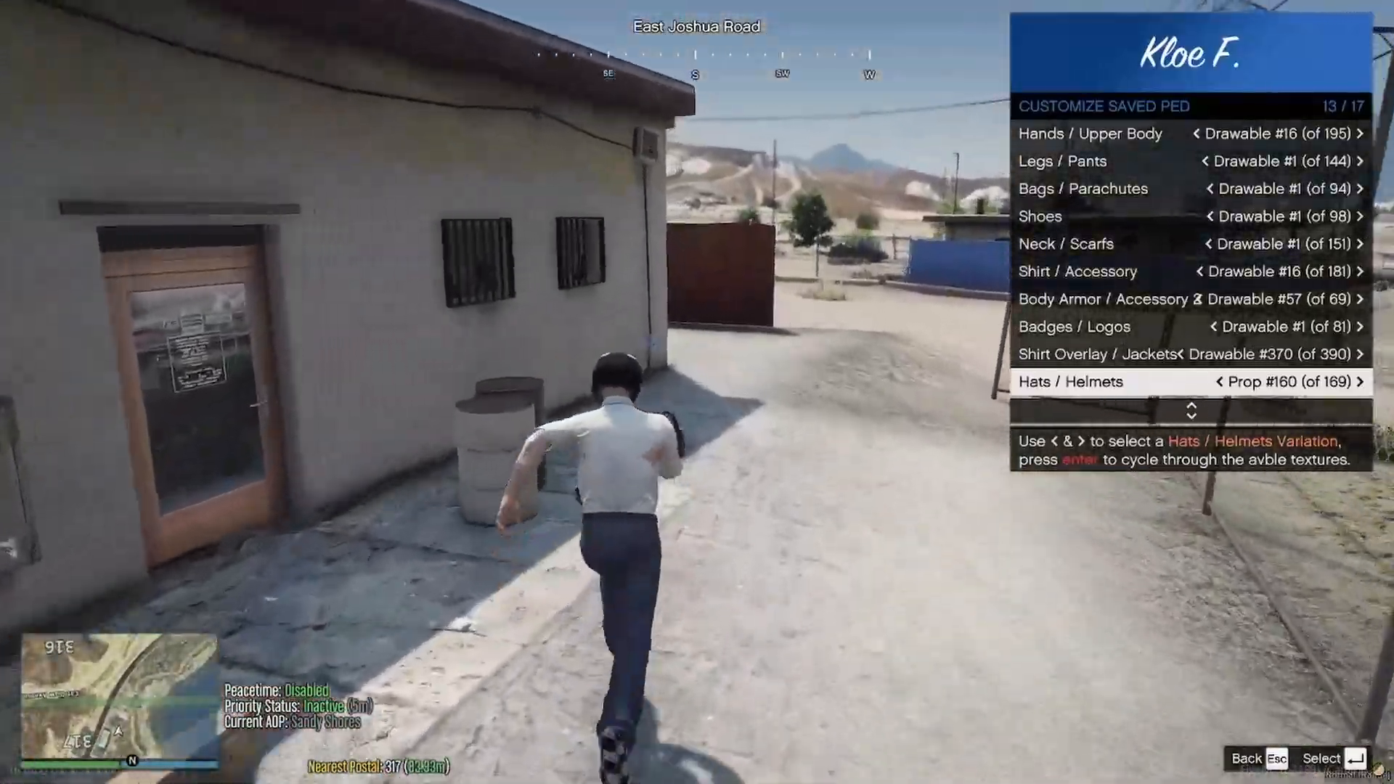
key("w")
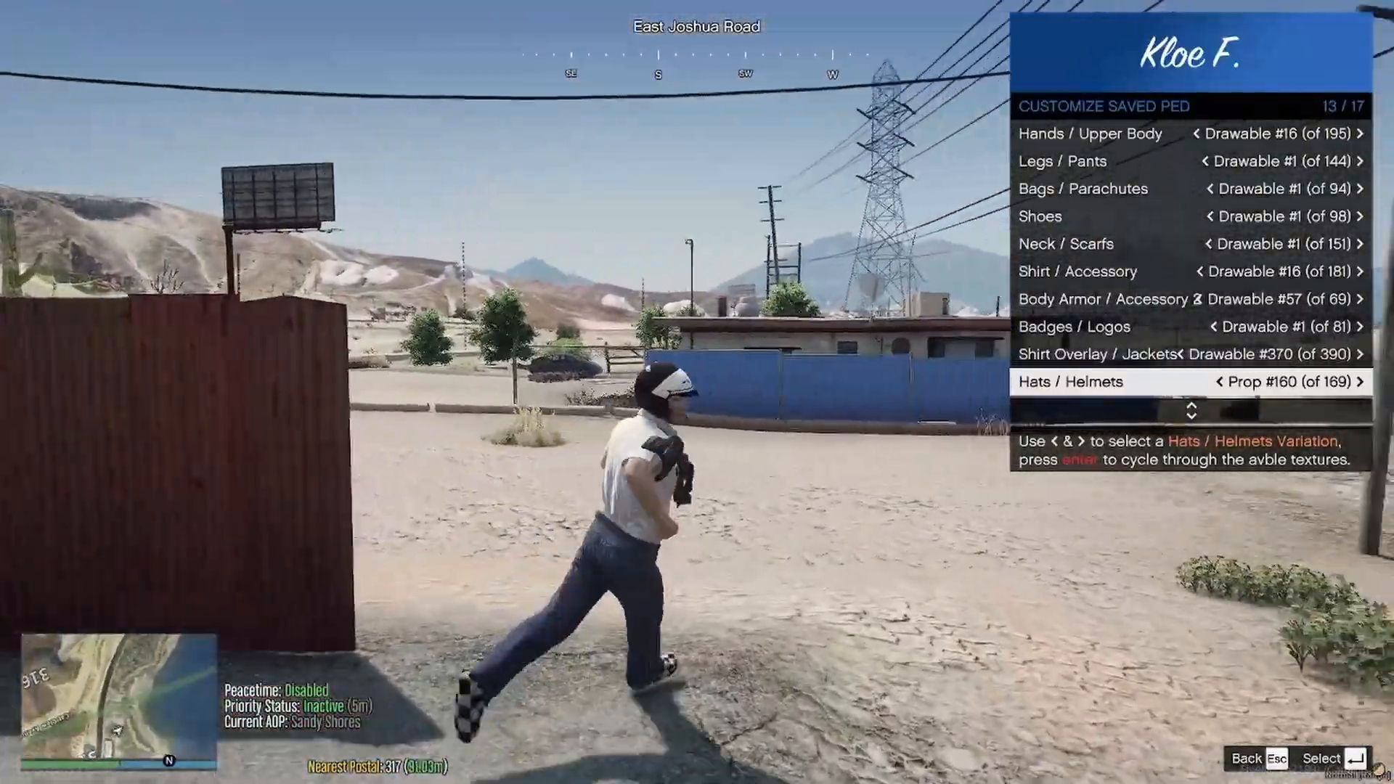
key("w")
Step: Set Hats / Helmets to prop #159, the black cap, and run the character around the corner to the fenced yard behind the store
key("Right")
key("Left")
key("Left")
key("Left")
key("Right")
key("Right")
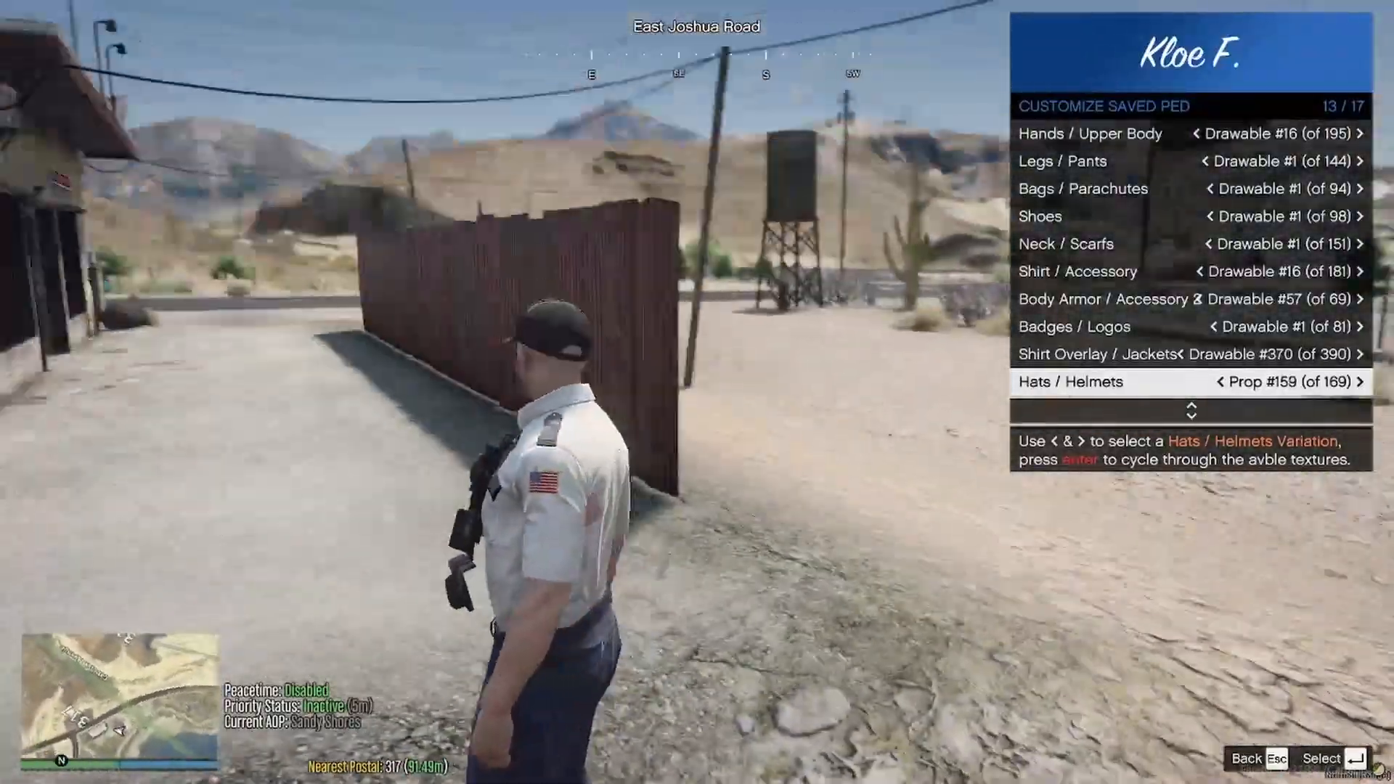
key("w")
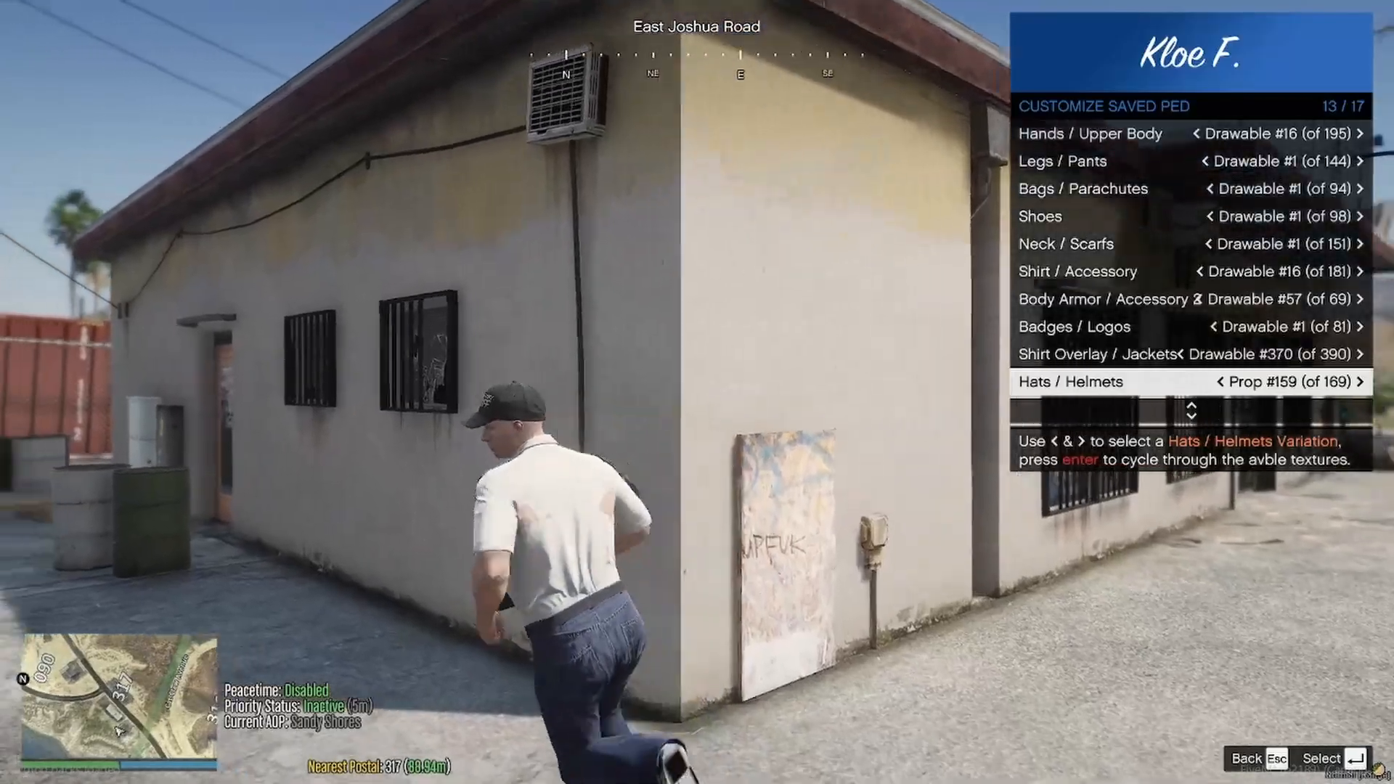
key("w")
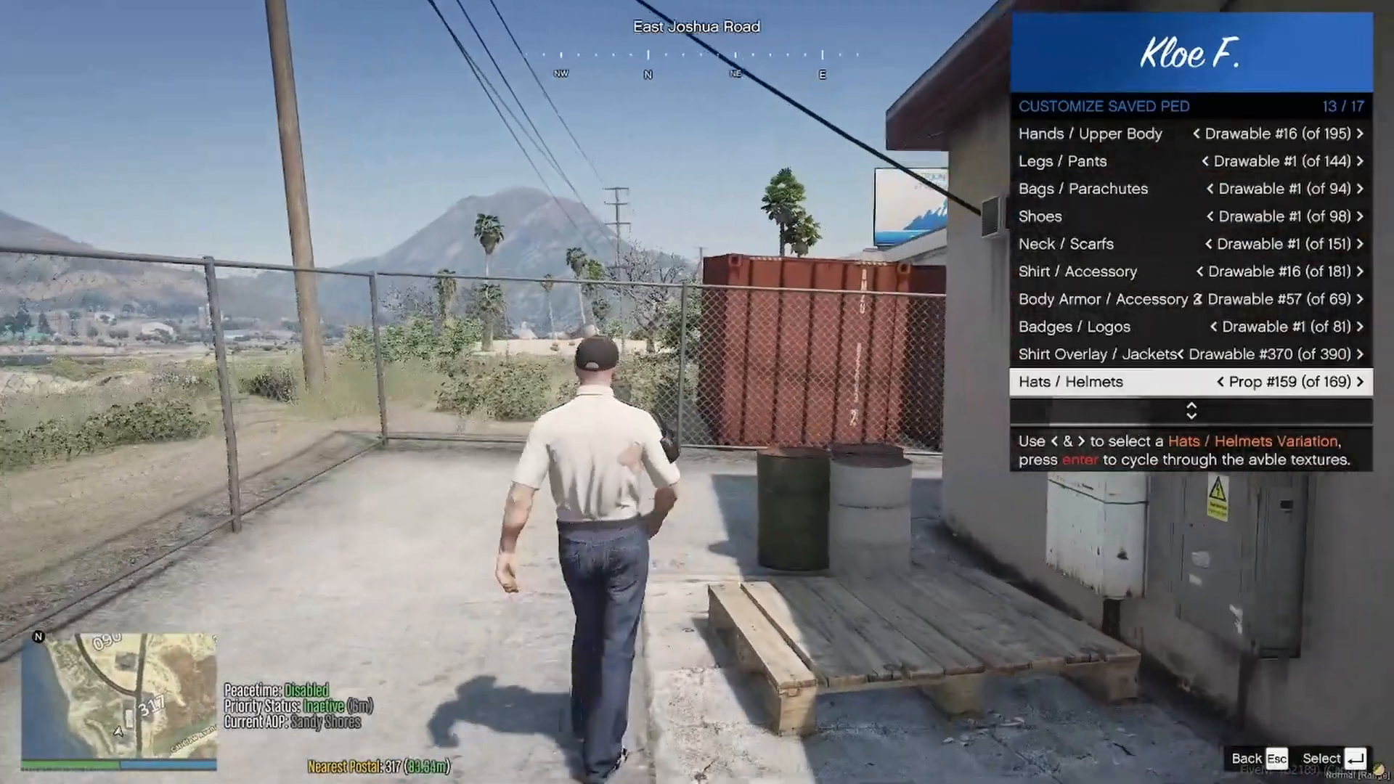